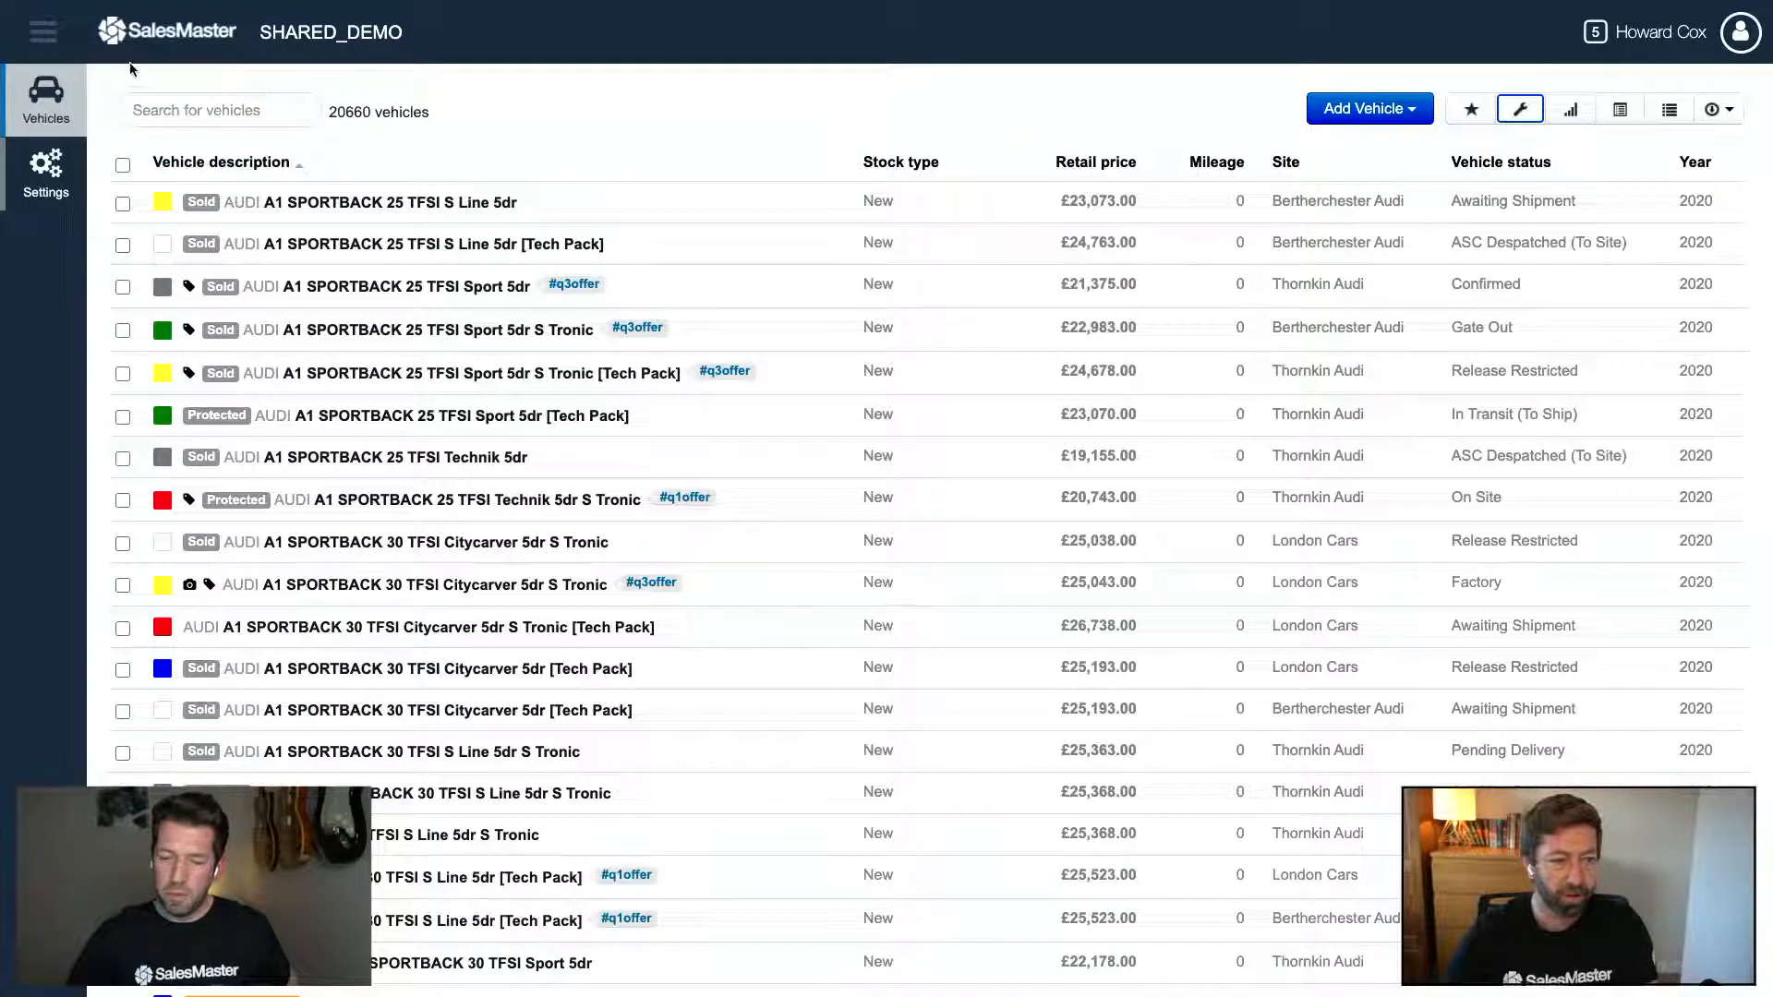
# - Collapse the side navigation and filter the vehicle list with "-sold" to exclude sold vehicles
pyautogui.click(43, 33)
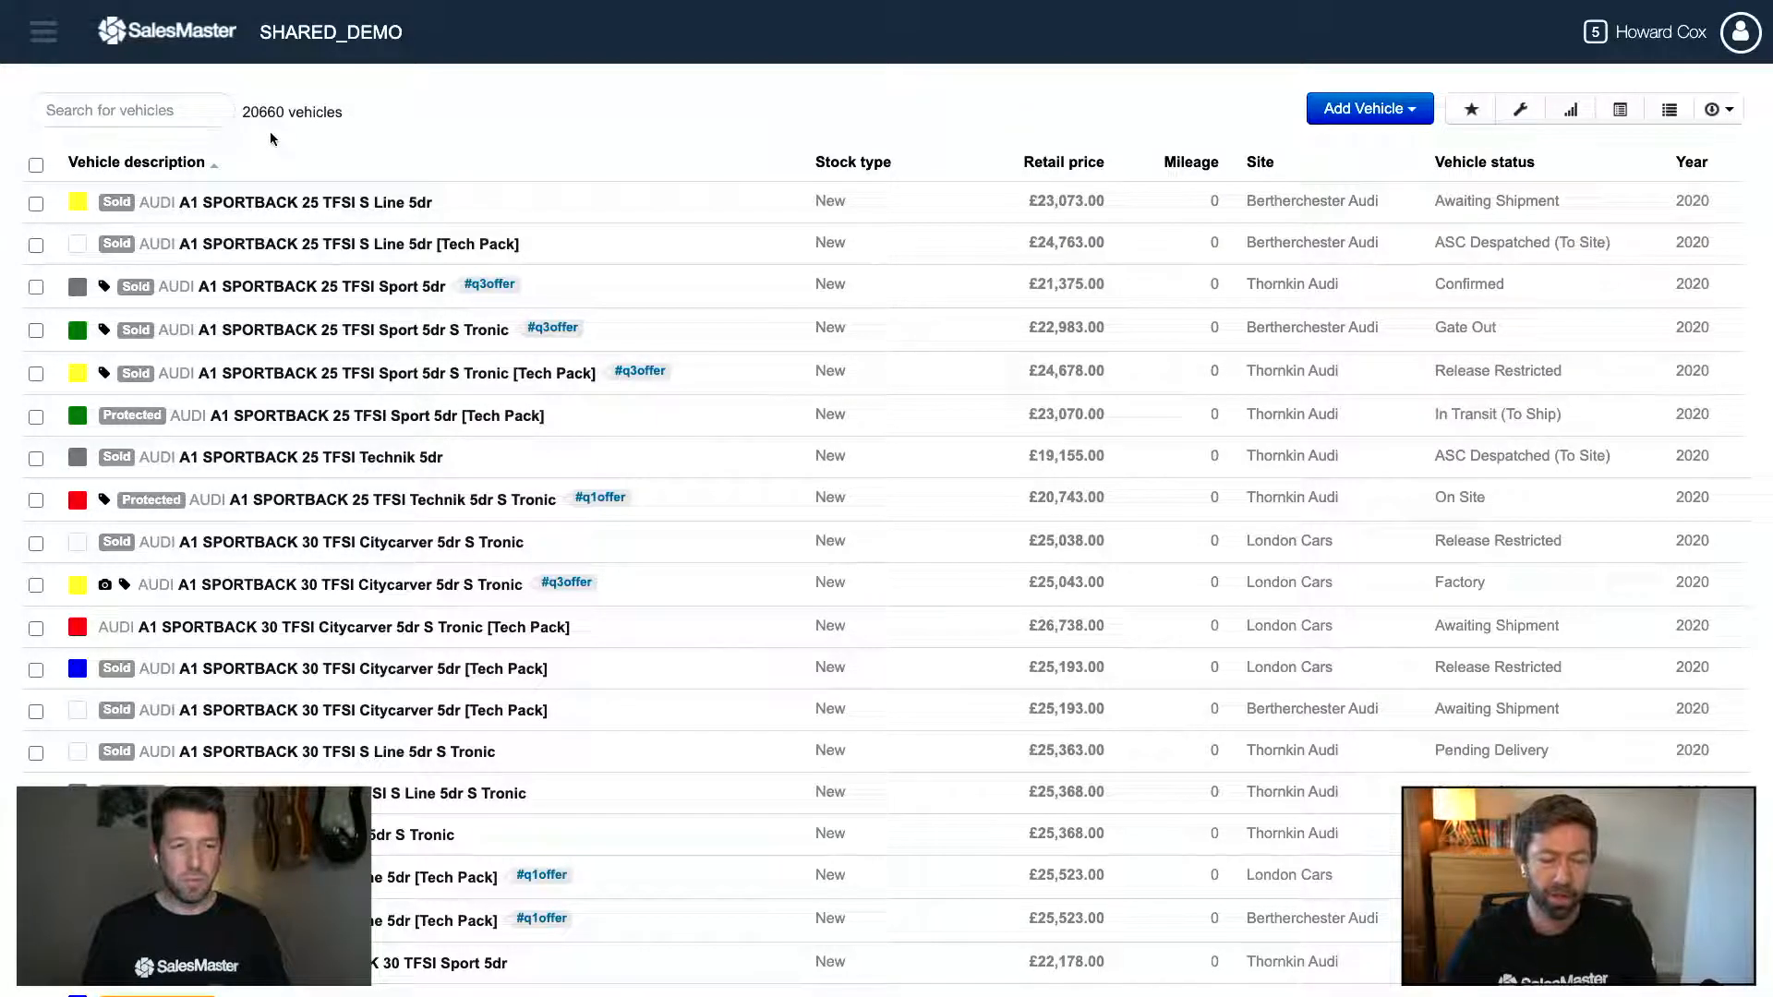
pyautogui.click(191, 111)
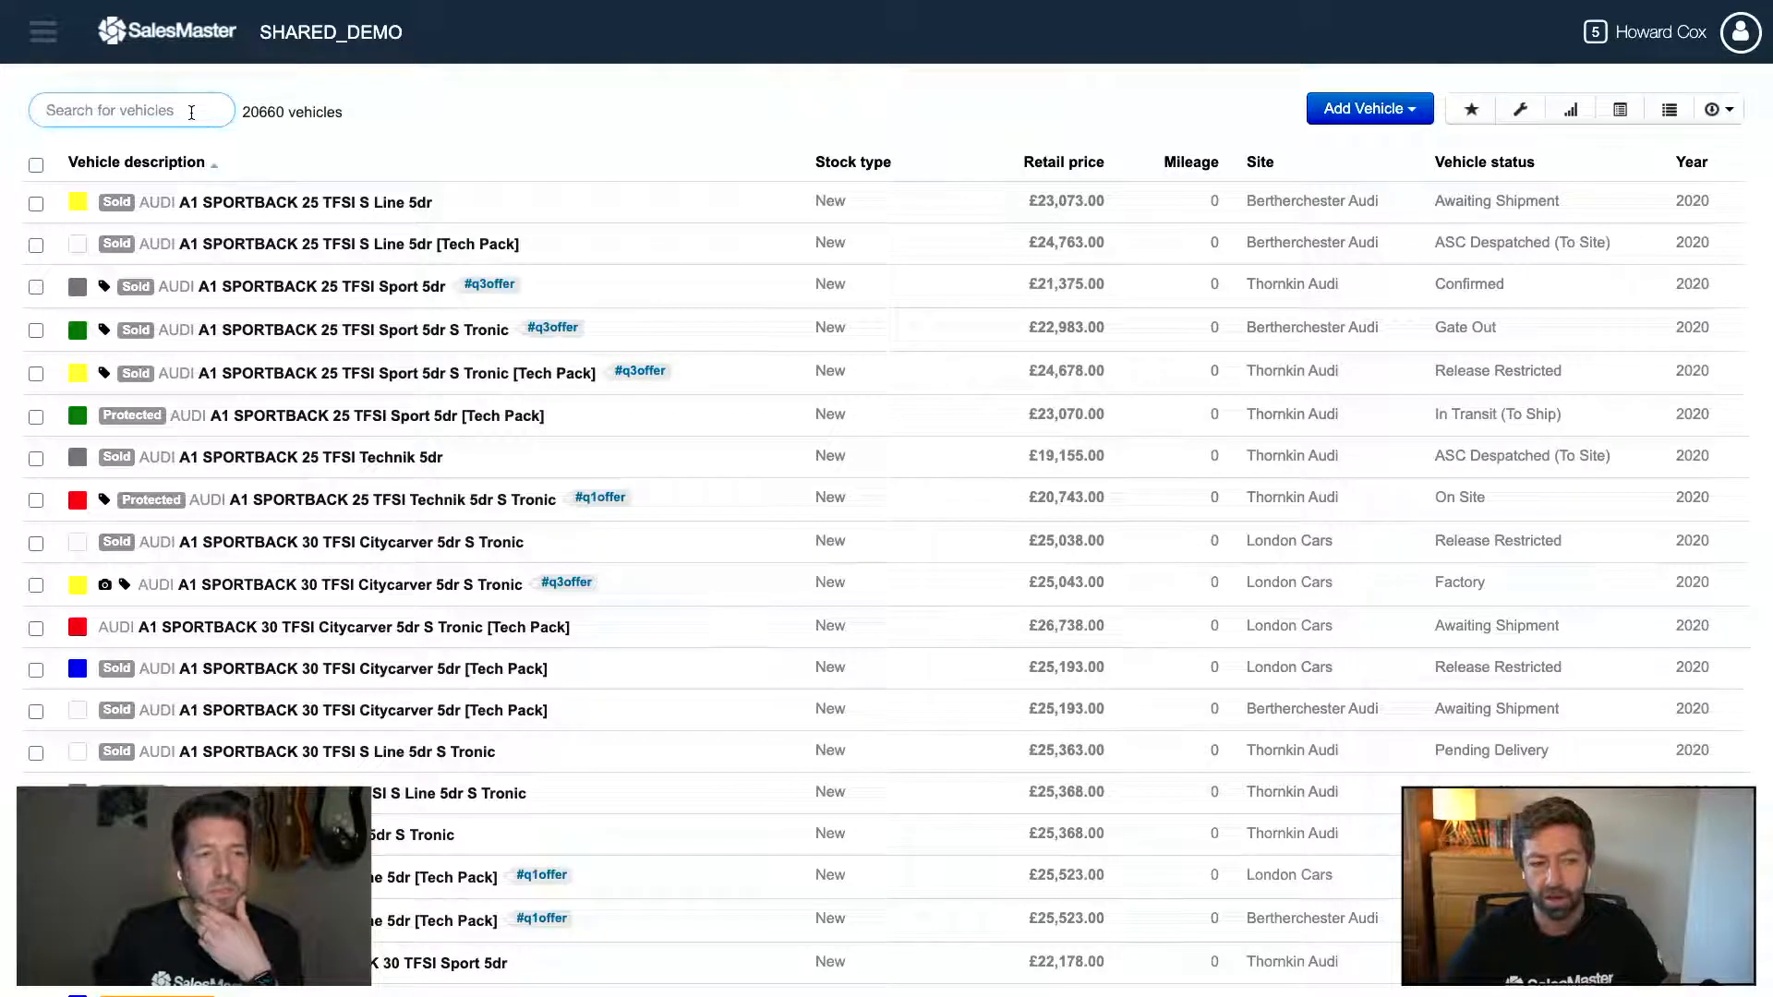
pyautogui.write('-so')
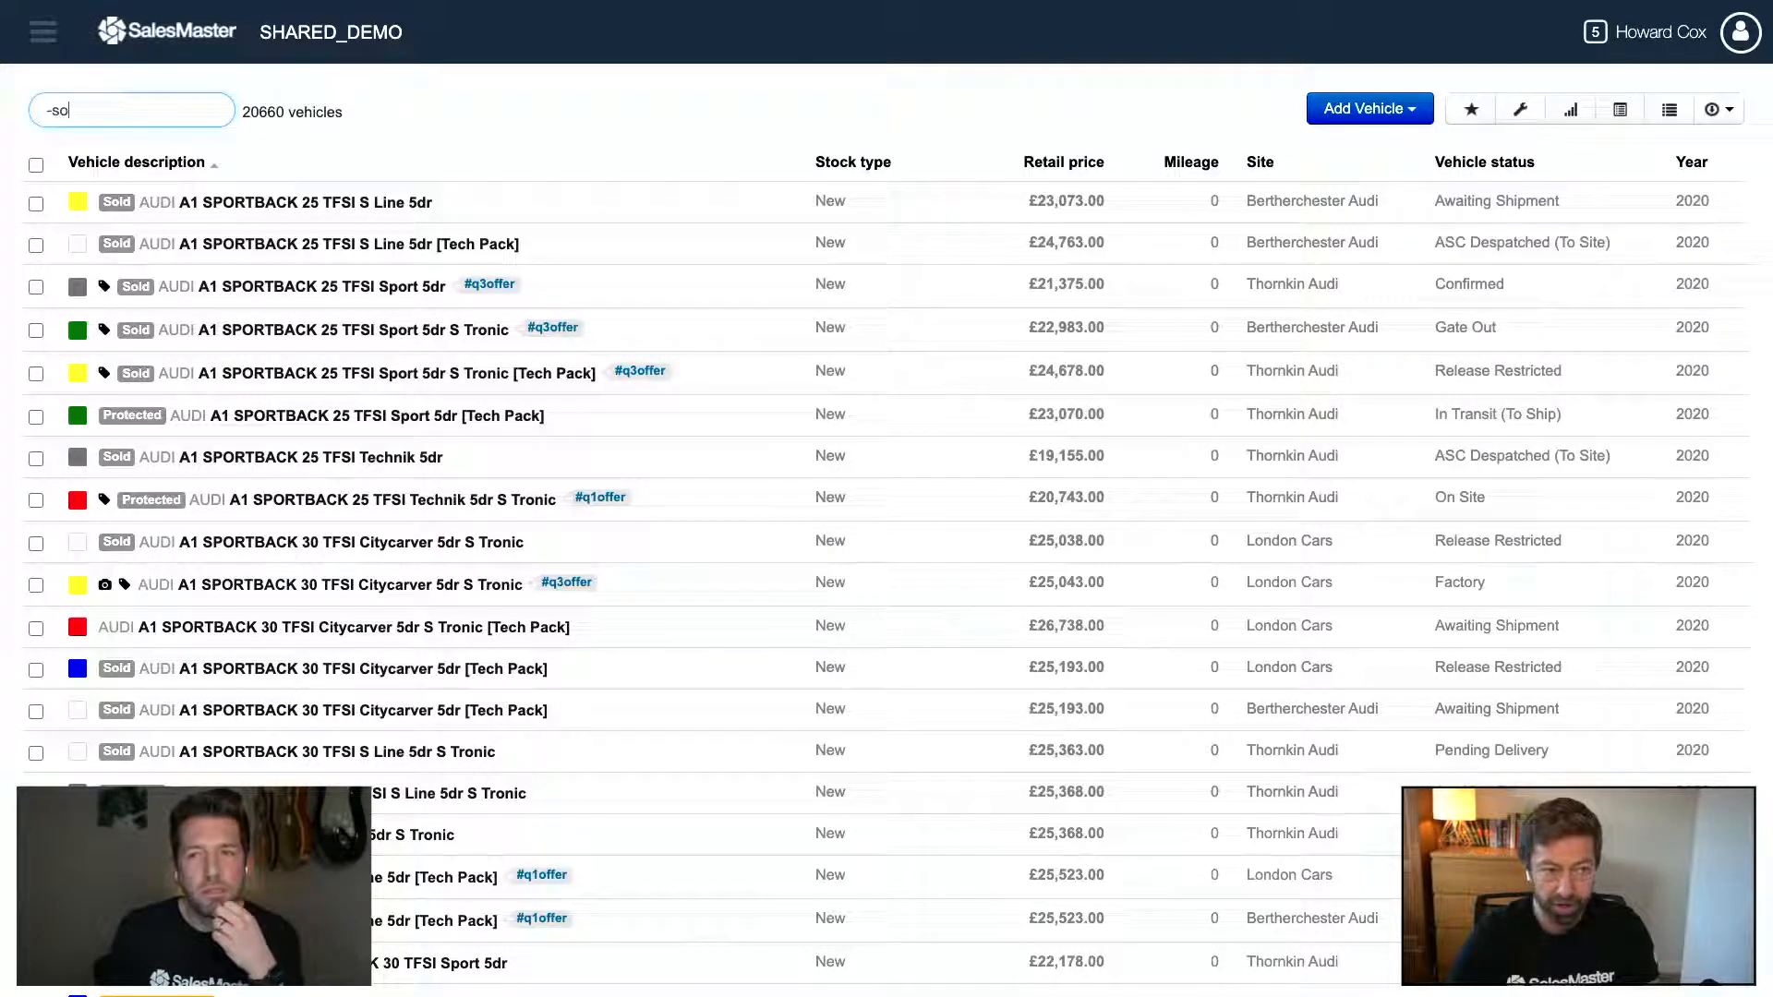
pyautogui.write('ld')
pyautogui.press('Return')
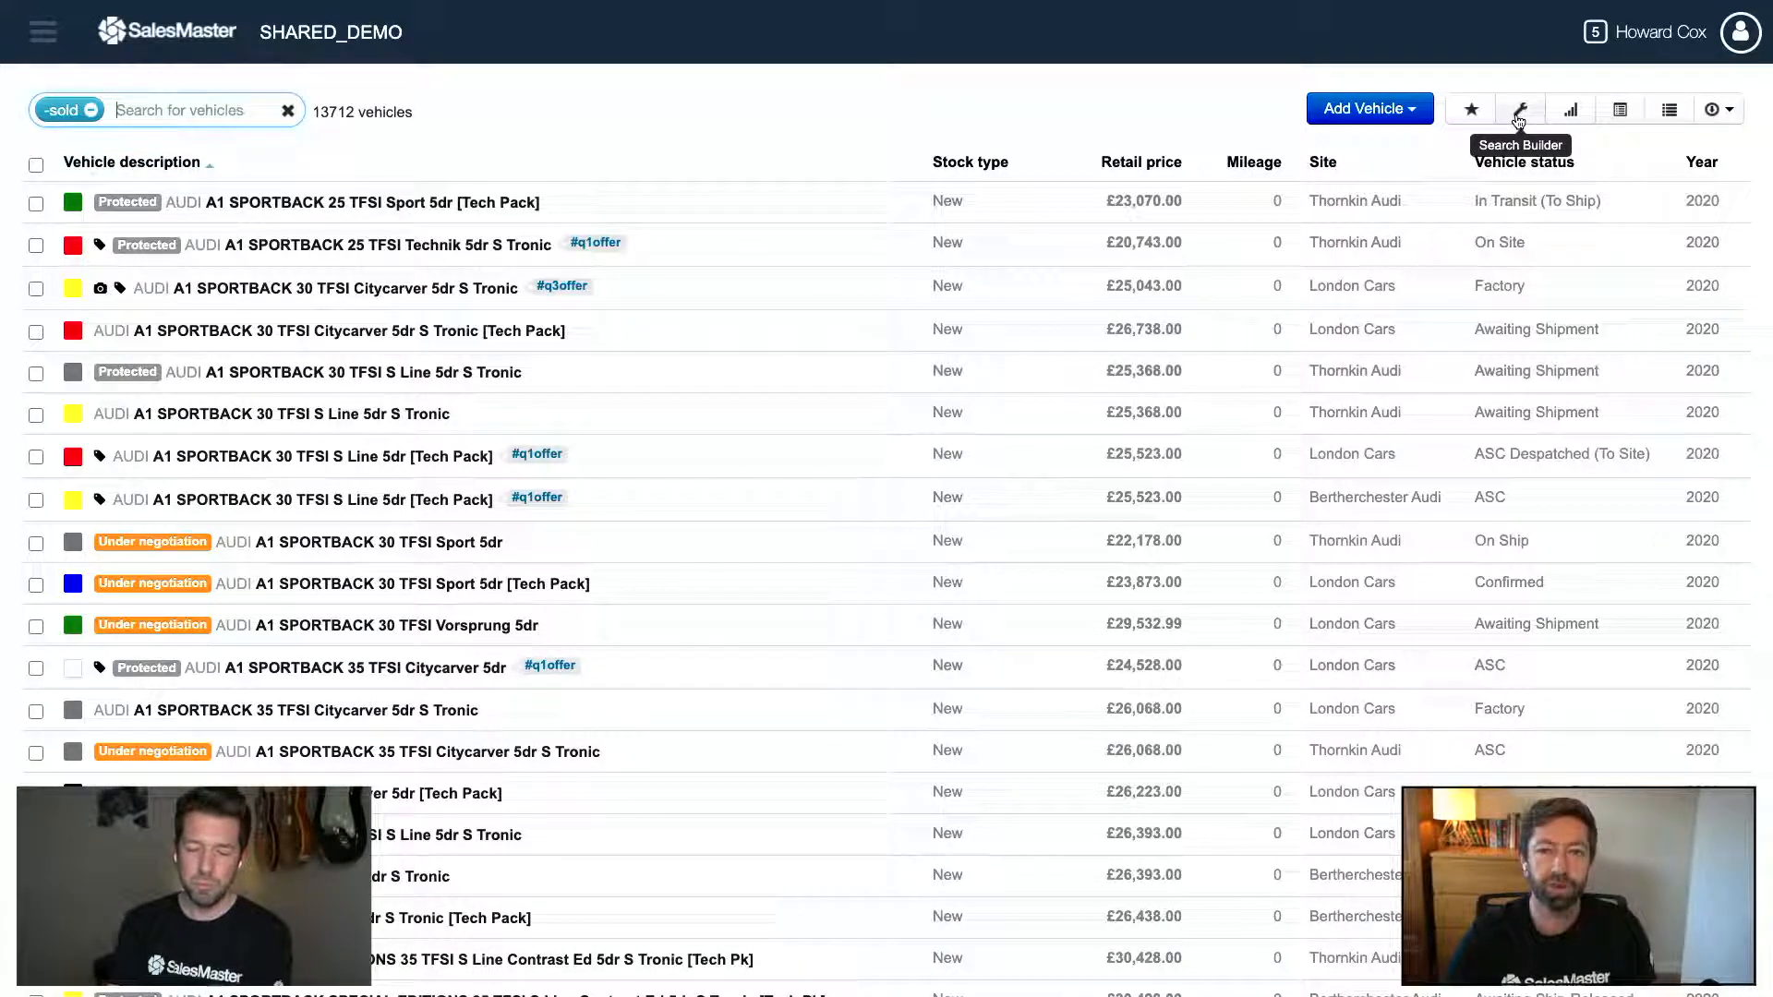
# - Group the filtered vehicles by Brand in the search builder, and close the builder
pyautogui.click(1520, 113)
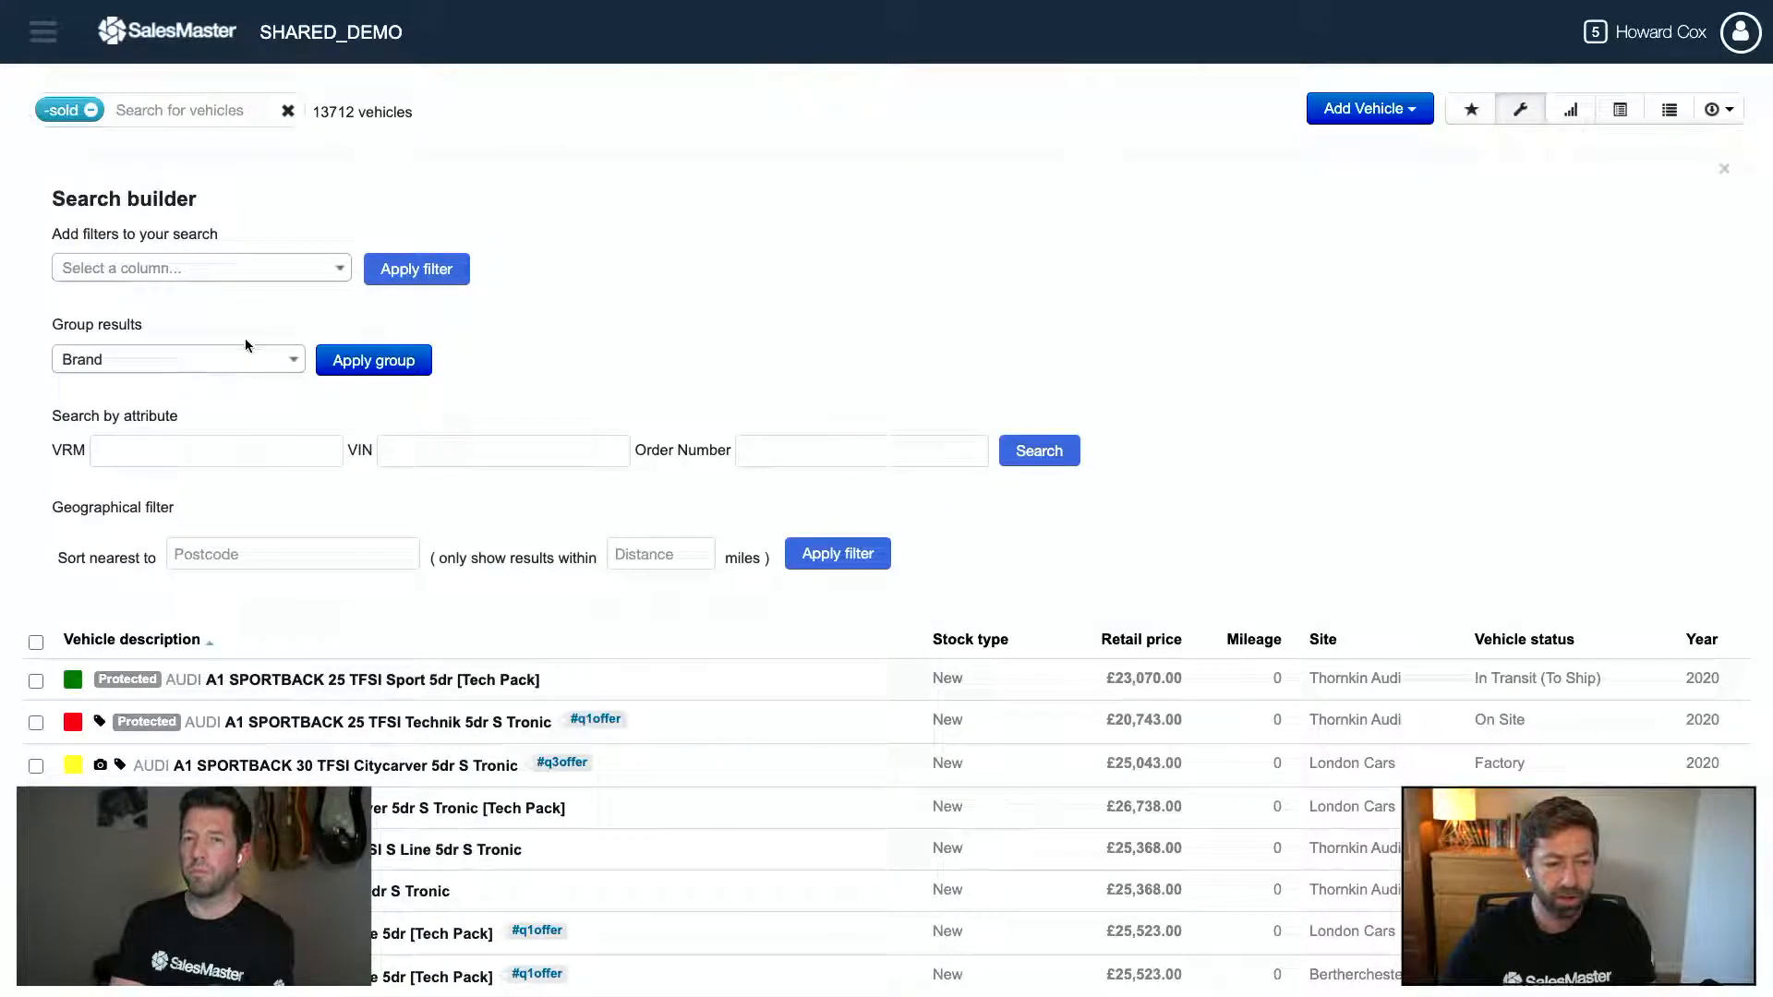
pyautogui.click(210, 358)
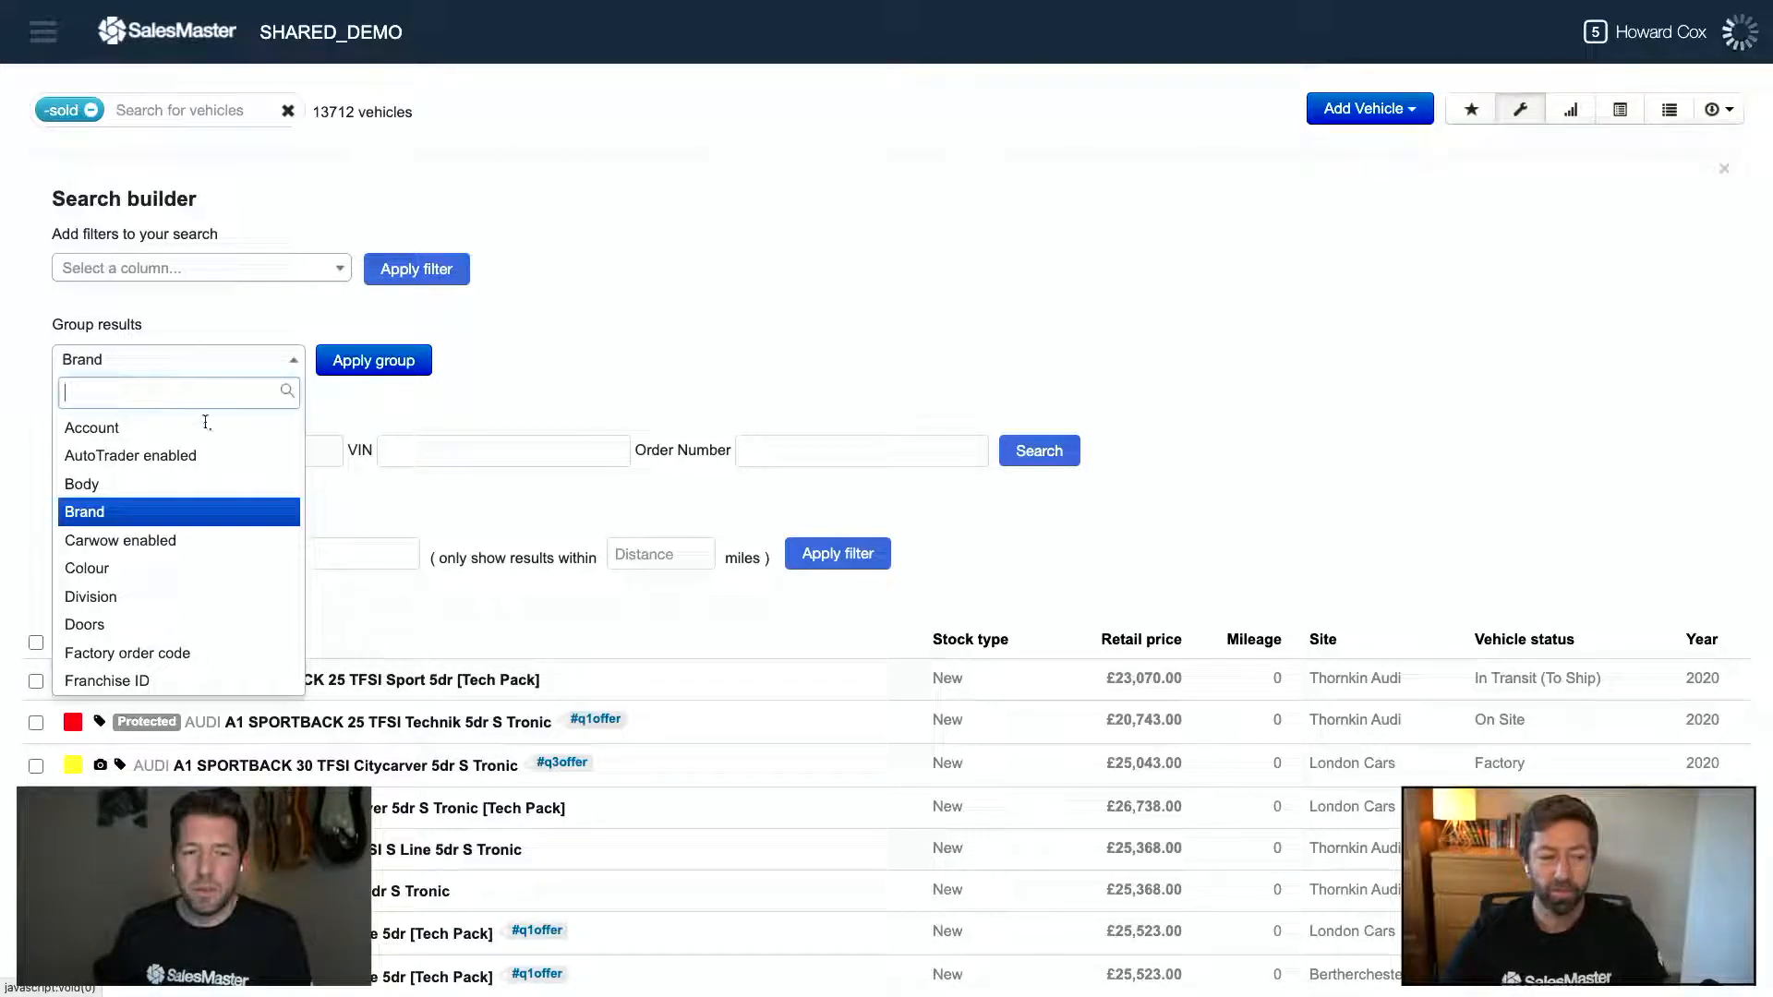
pyautogui.scroll(-2, 168, 471)
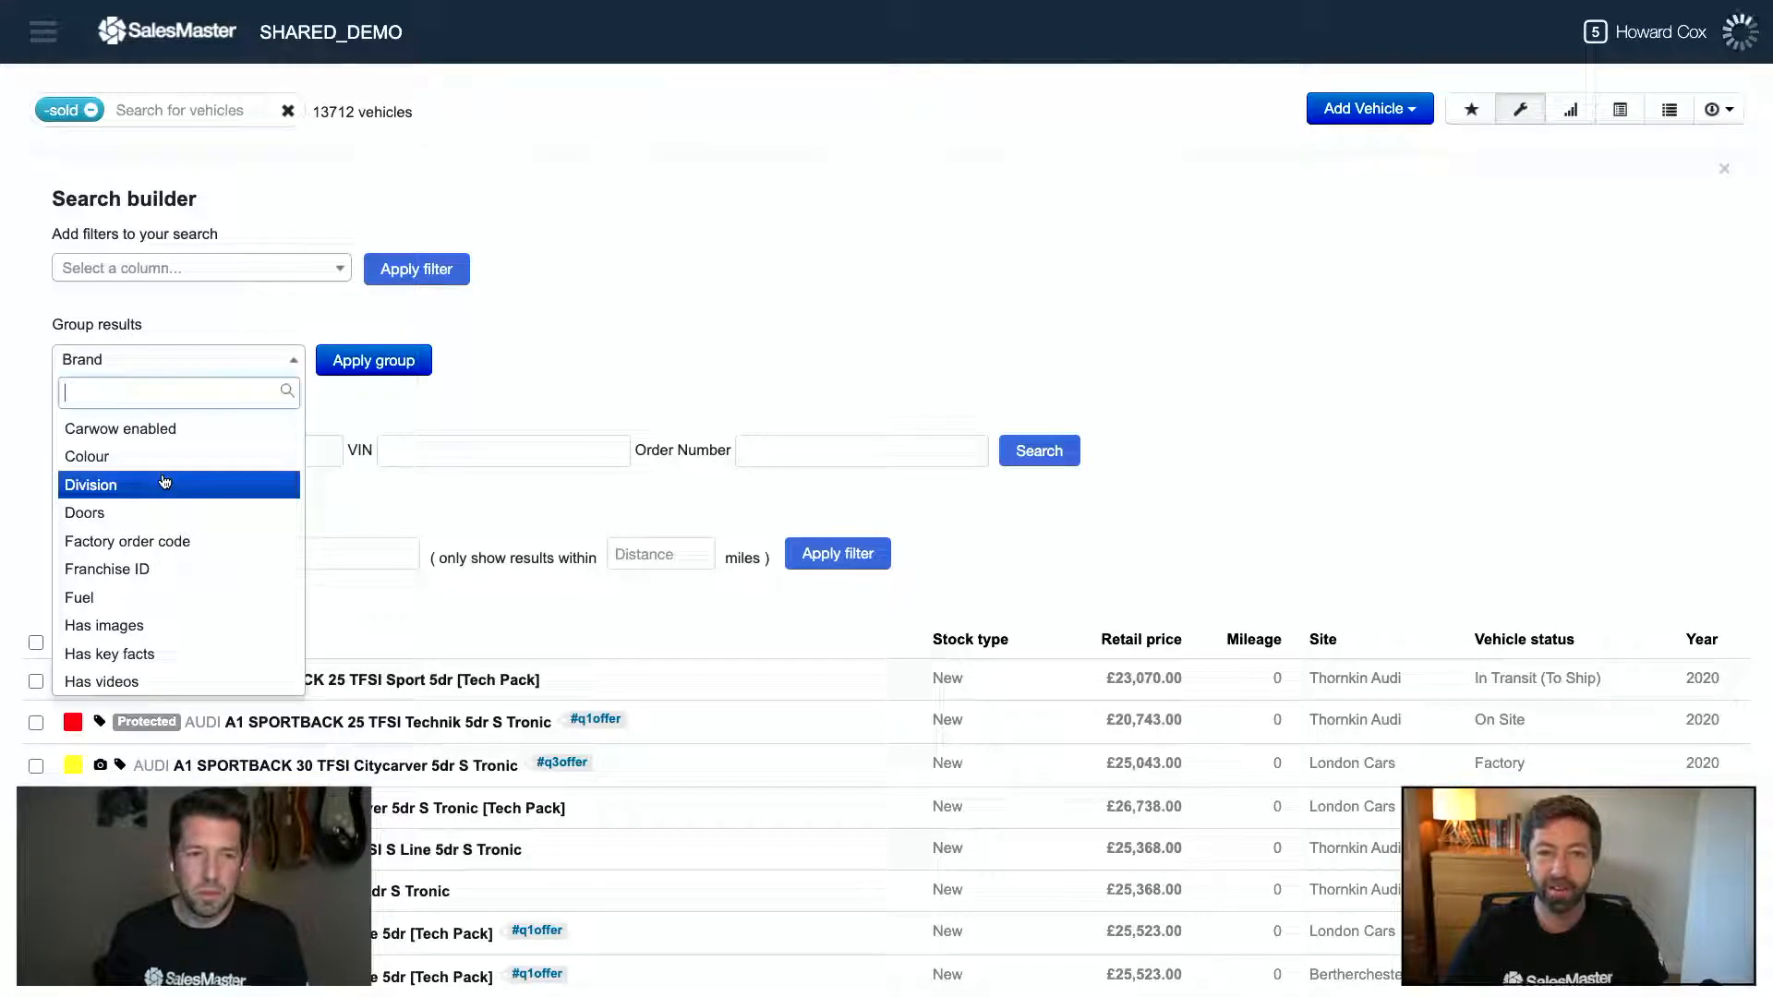
pyautogui.scroll(-5, 164, 481)
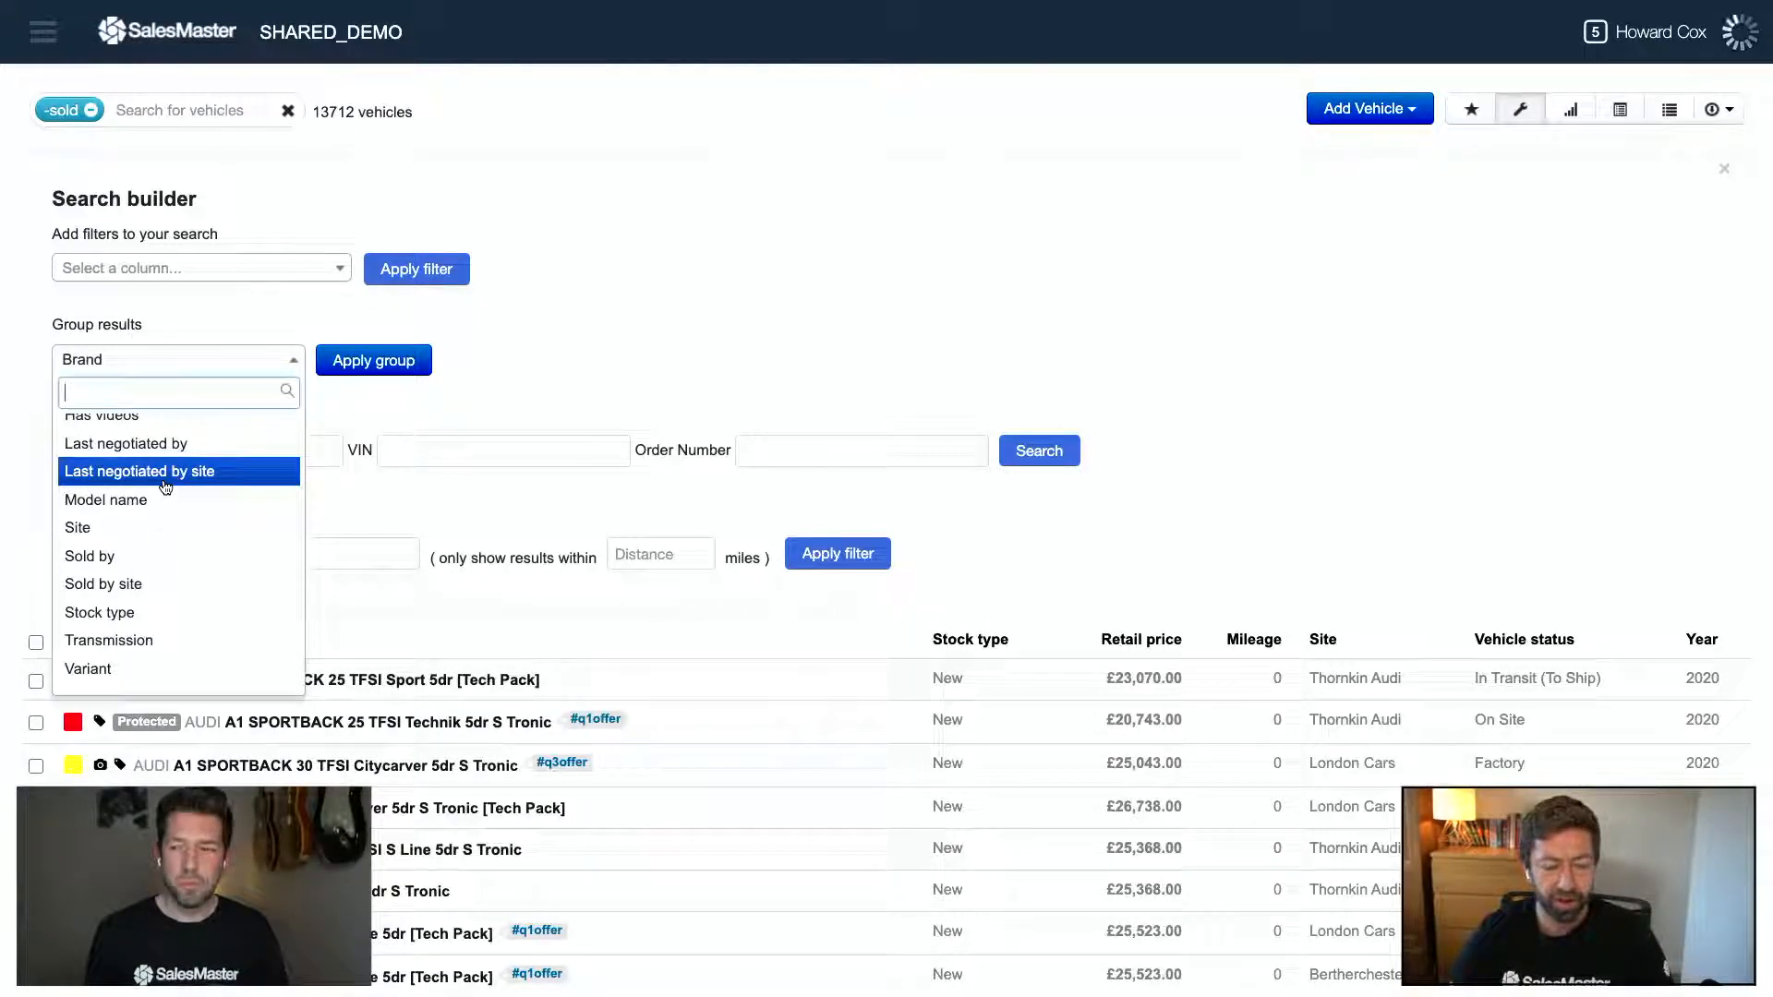
pyautogui.scroll(-1, 153, 506)
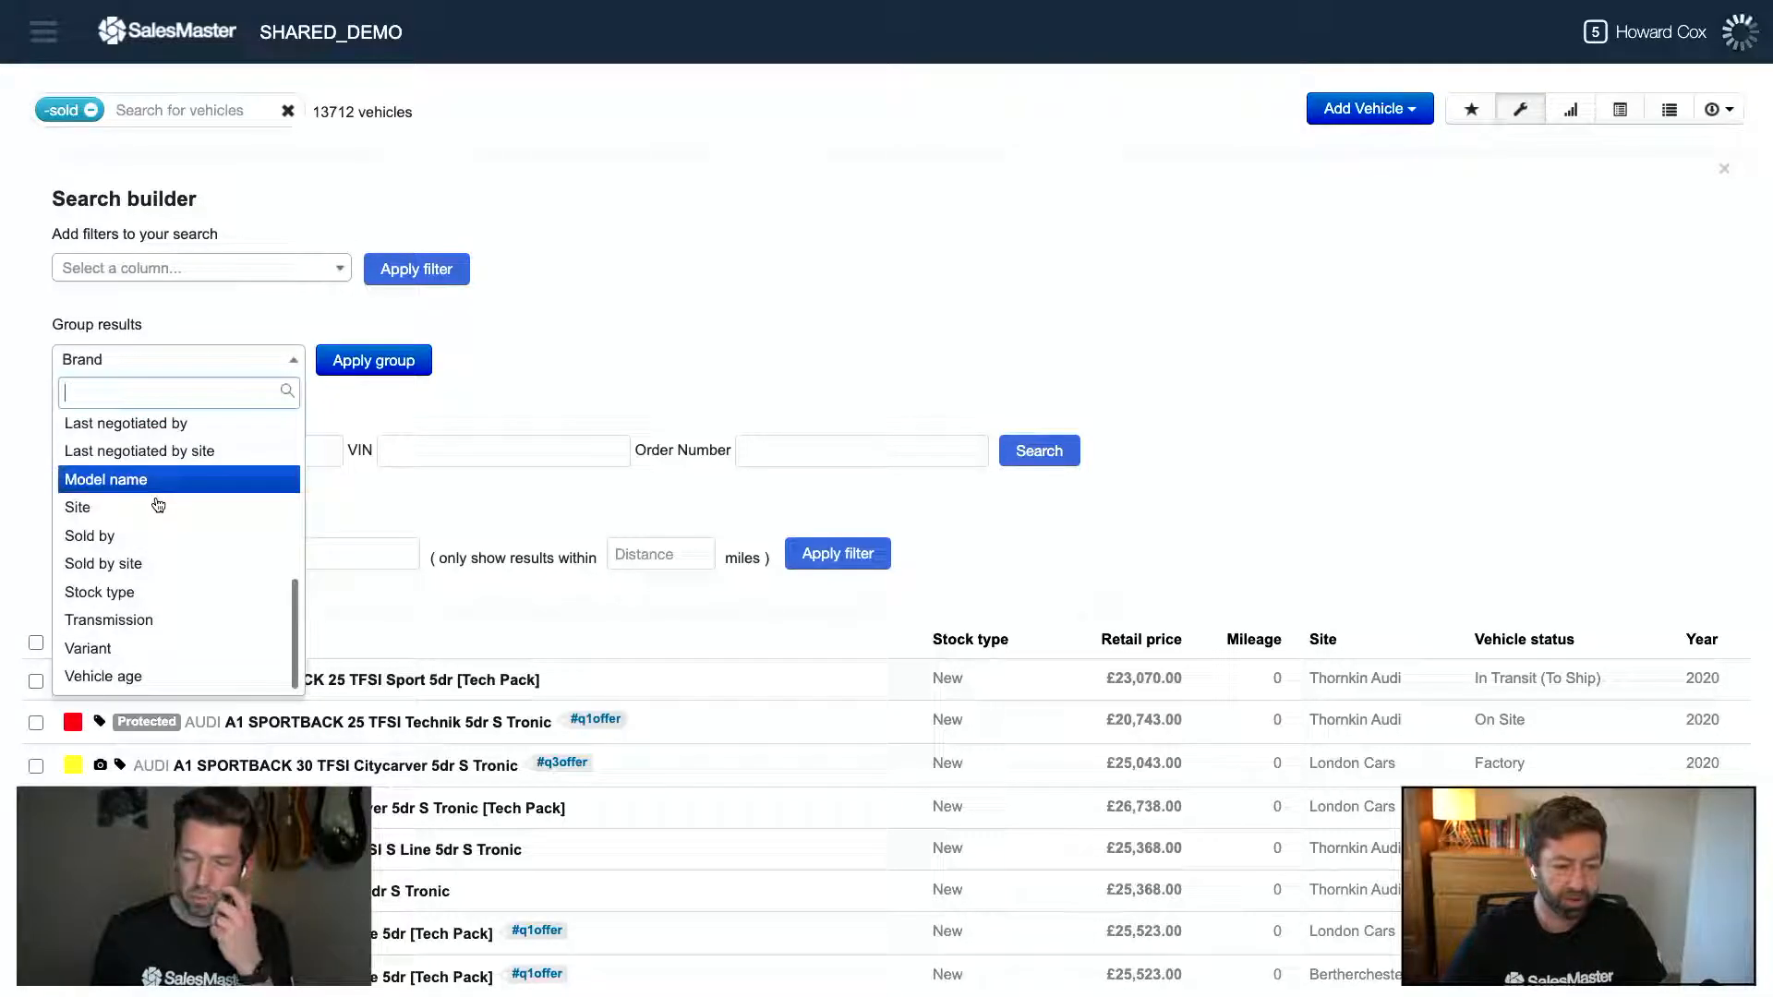
pyautogui.scroll(13, 158, 504)
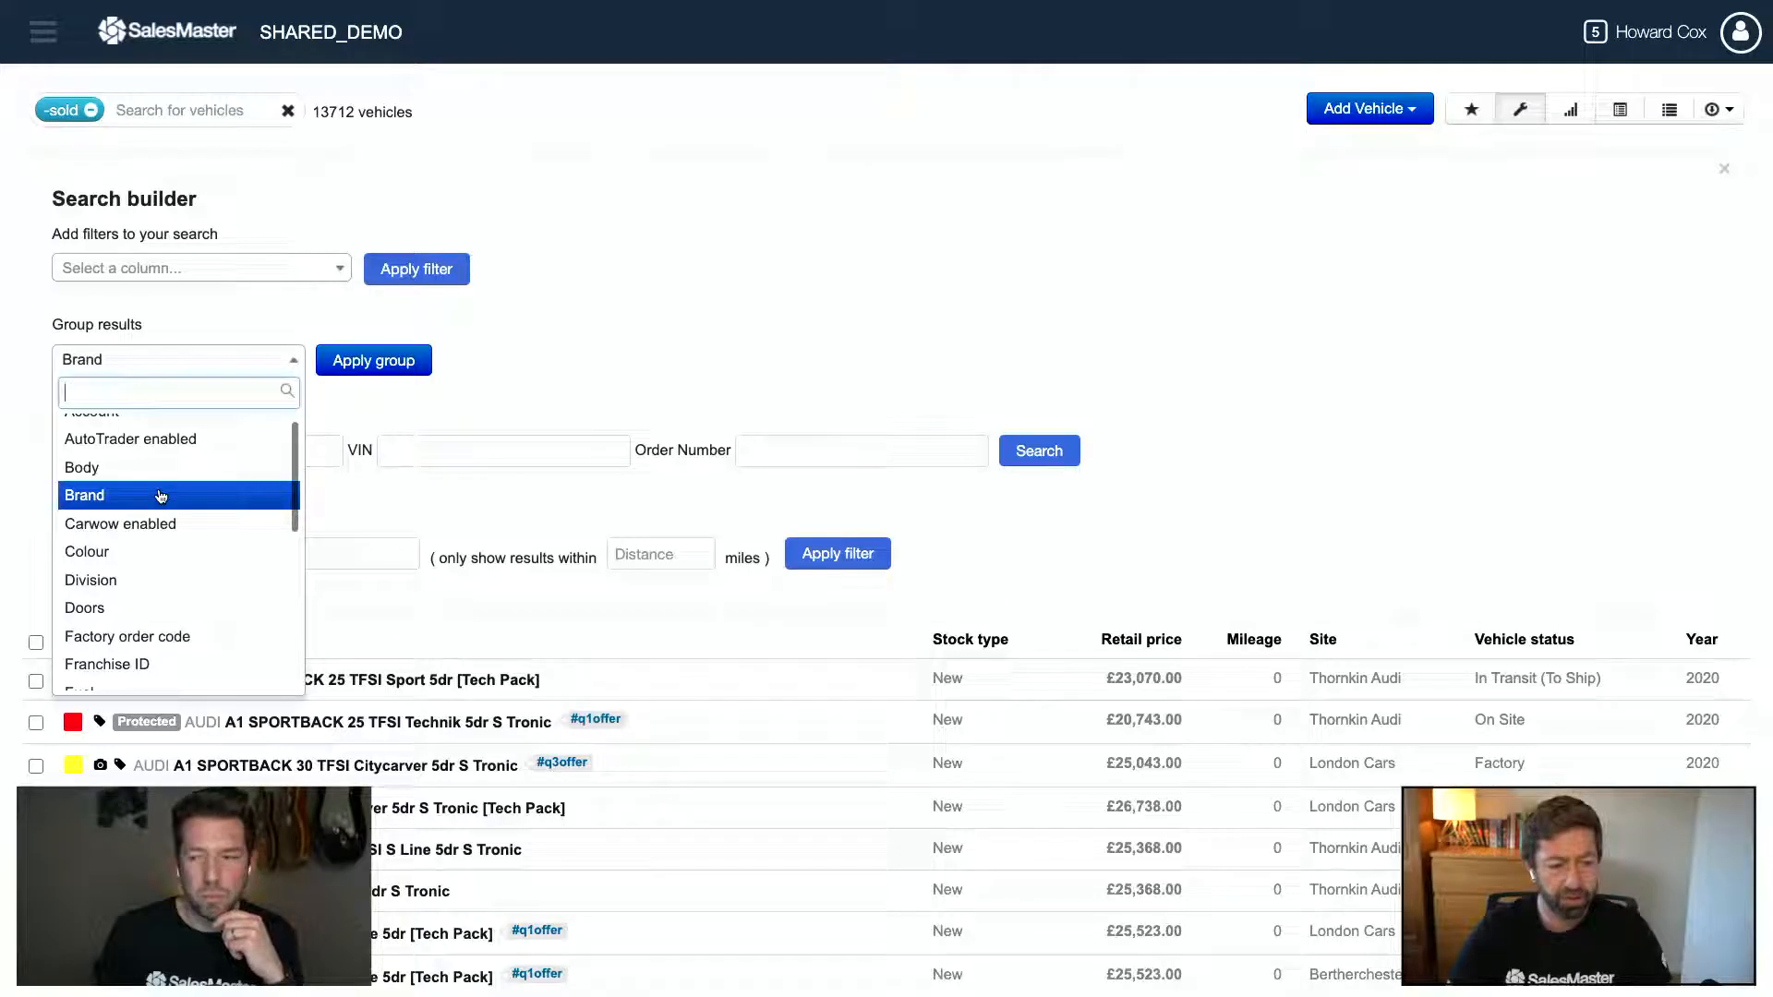
pyautogui.click(160, 491)
pyautogui.click(378, 363)
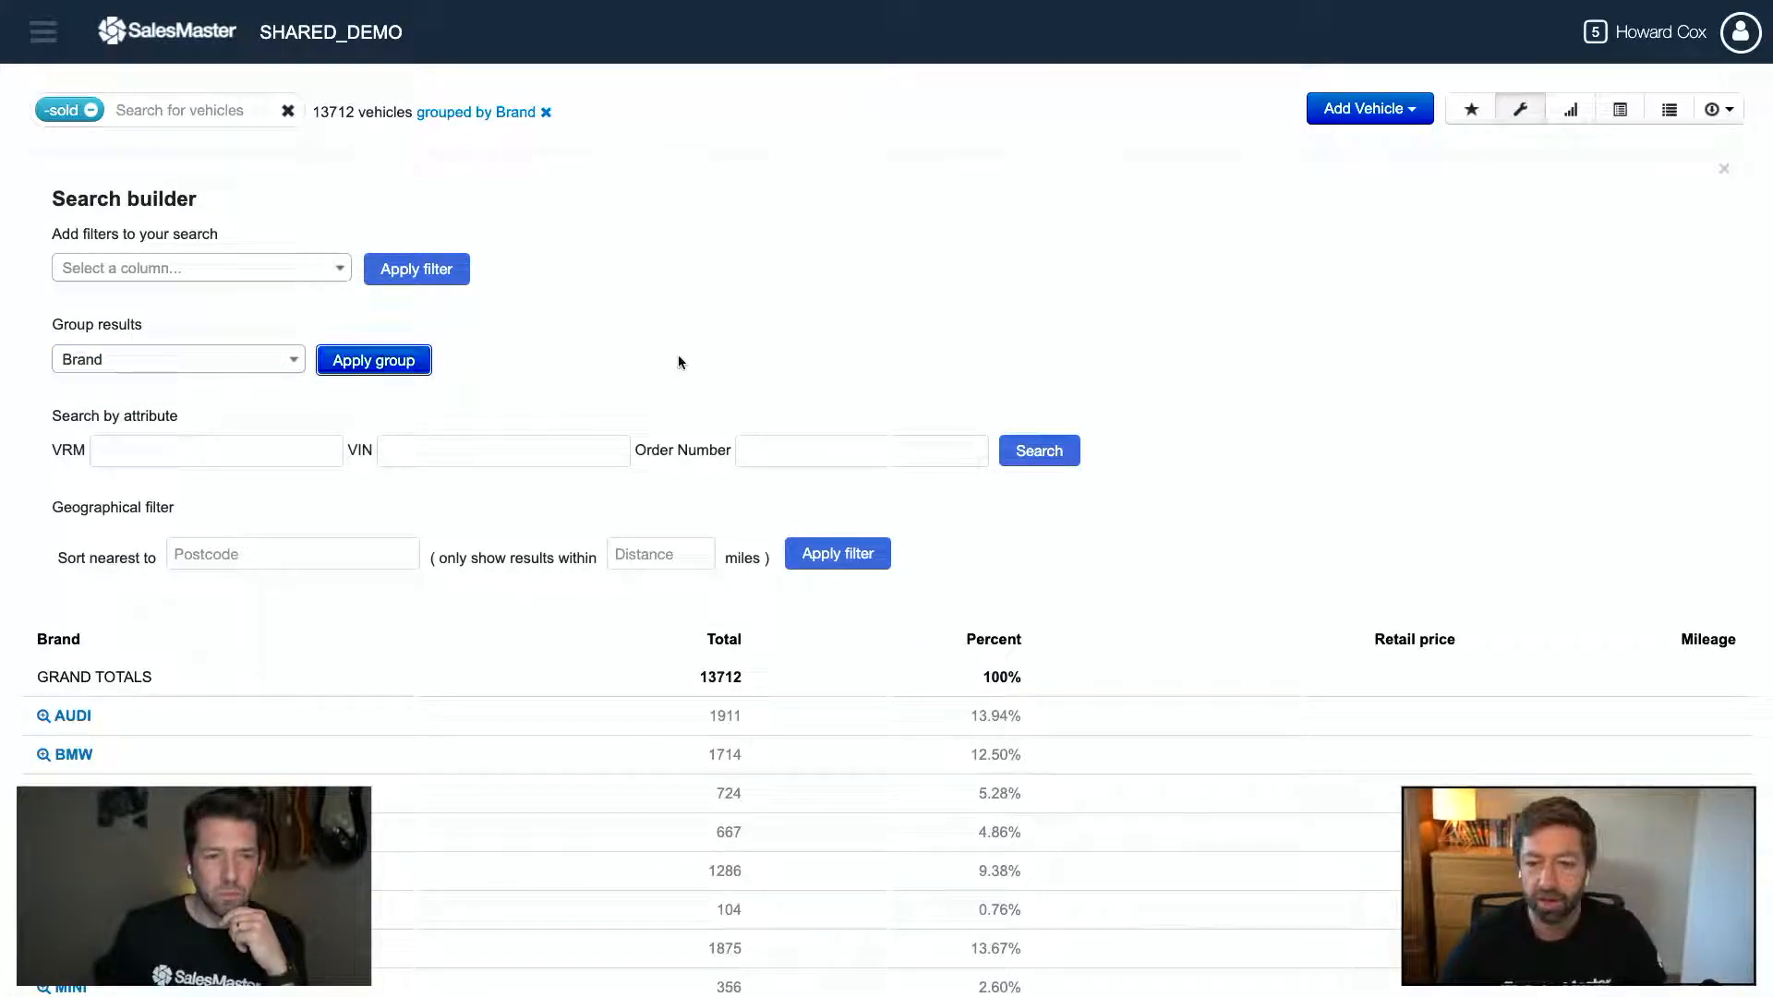
pyautogui.click(1517, 111)
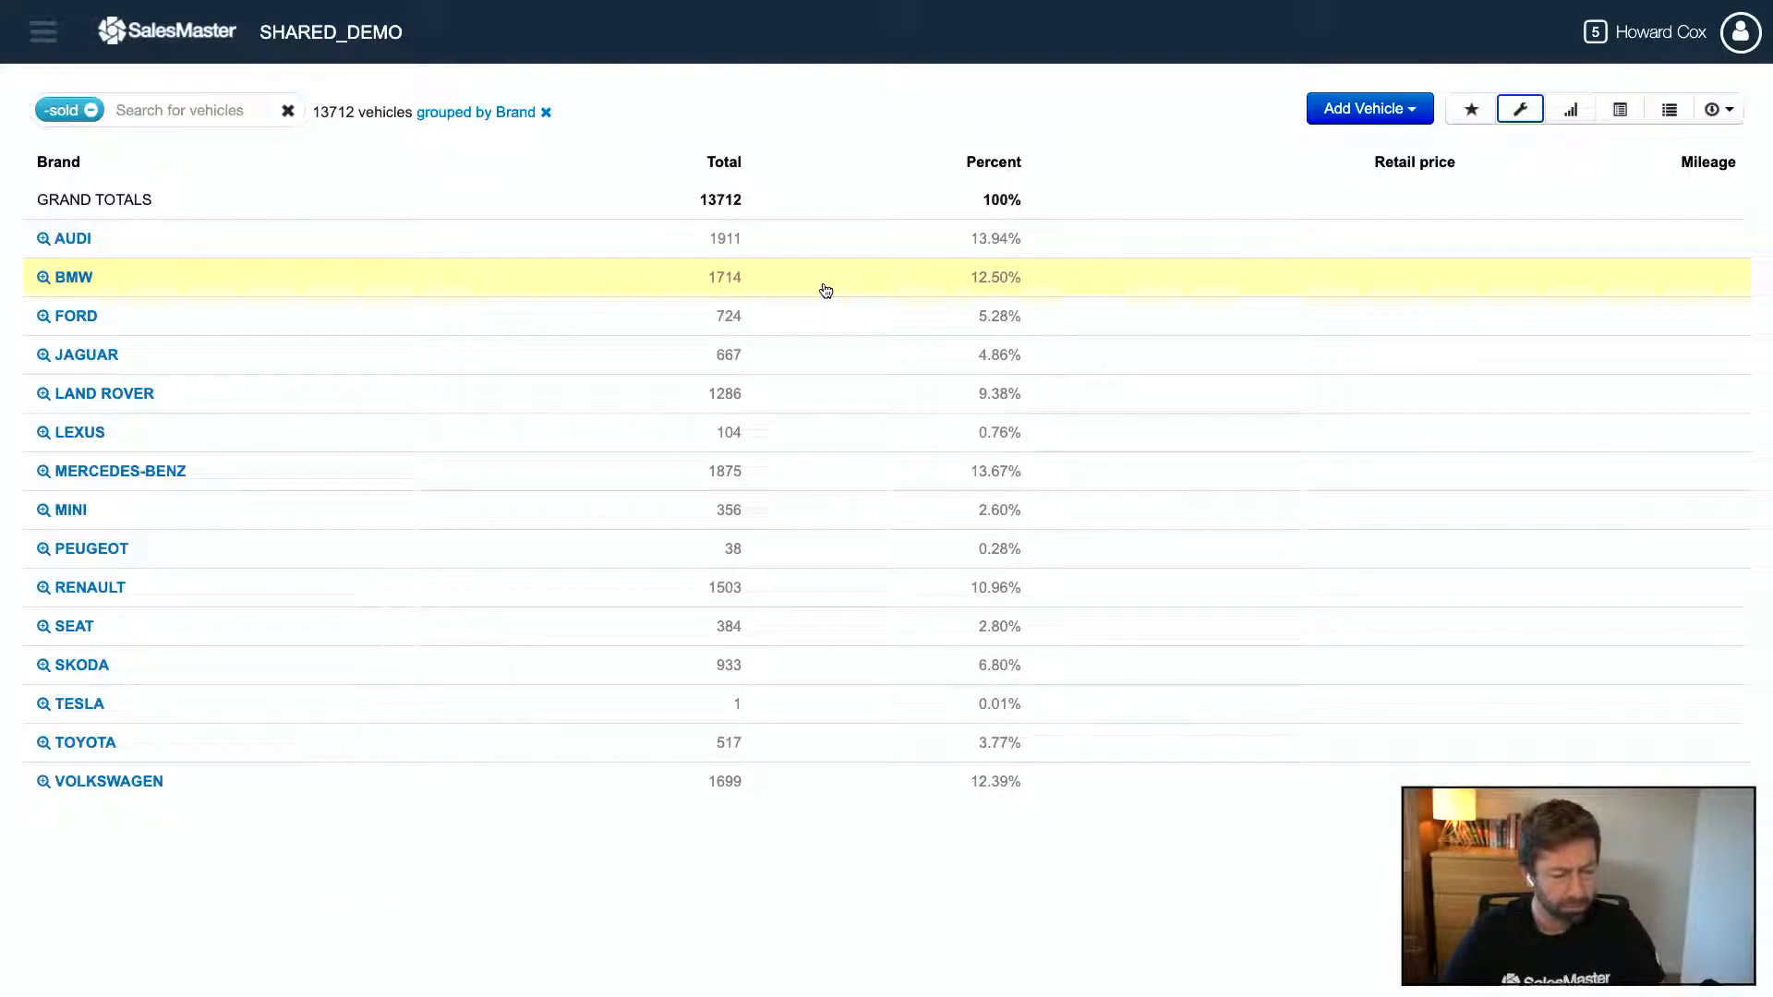
# - Reopen the search builder and look through the attributes available for grouping results, leaving Brand selected
pyautogui.click(1520, 109)
pyautogui.click(230, 359)
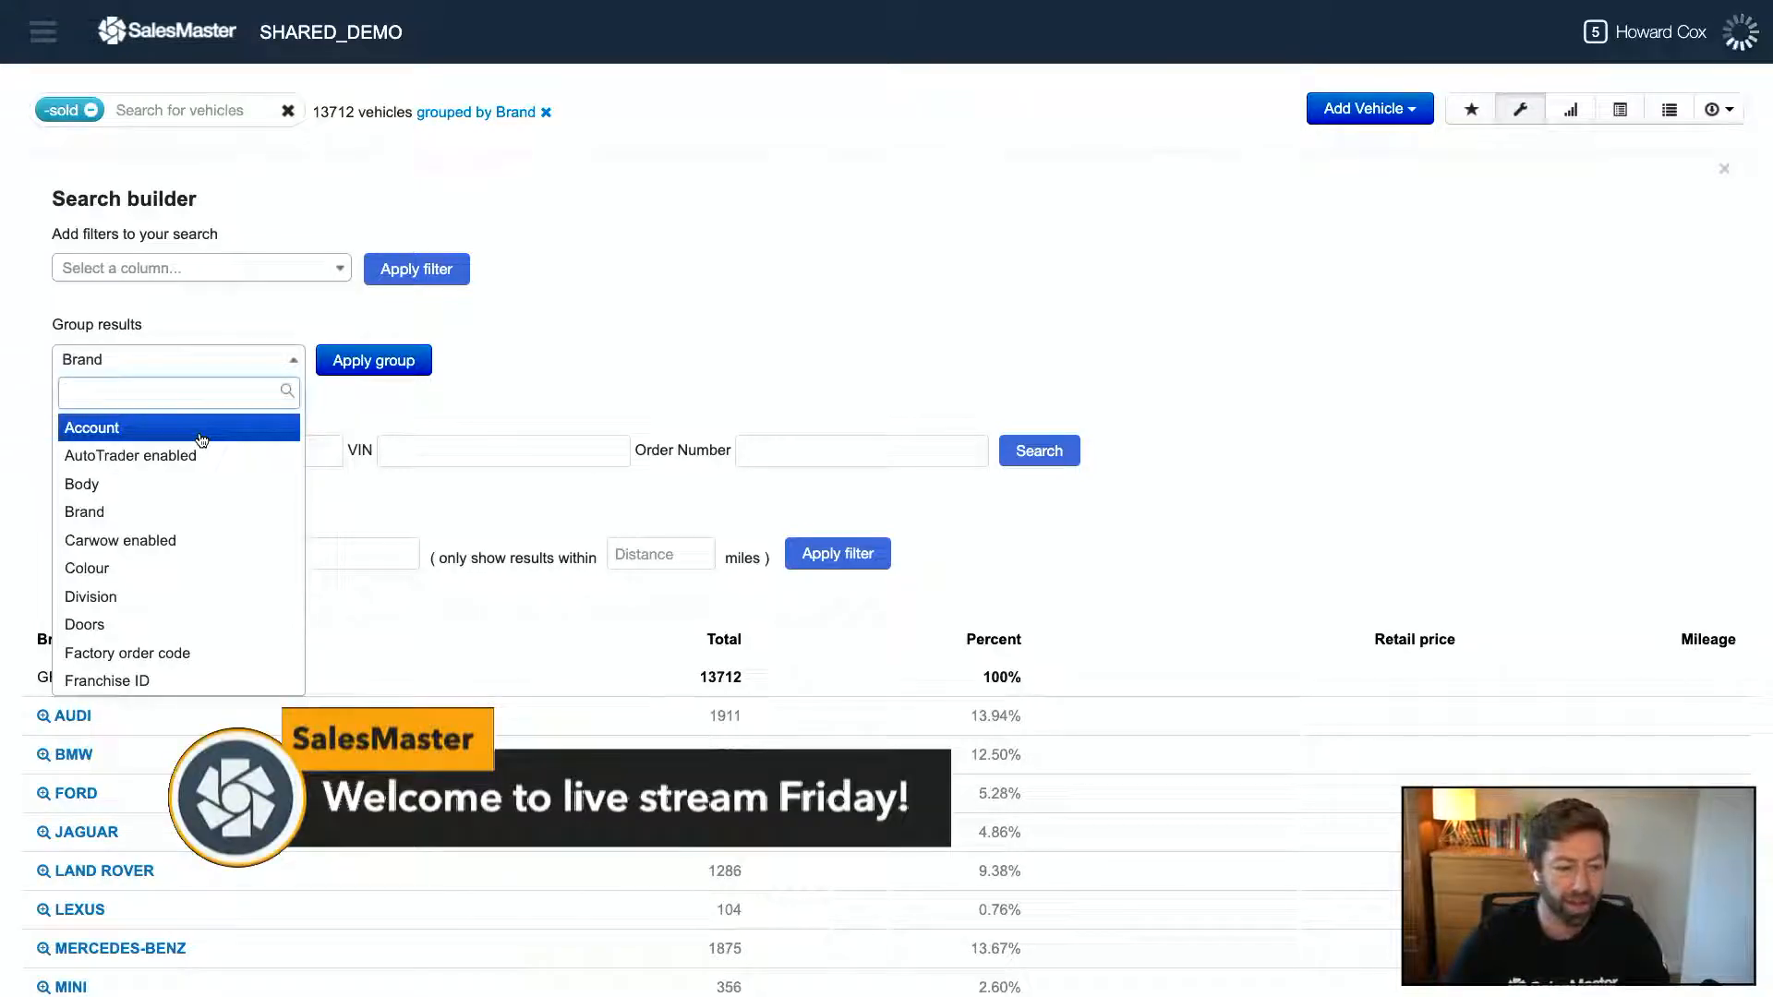
pyautogui.scroll(-2, 182, 499)
pyautogui.scroll(-2, 181, 502)
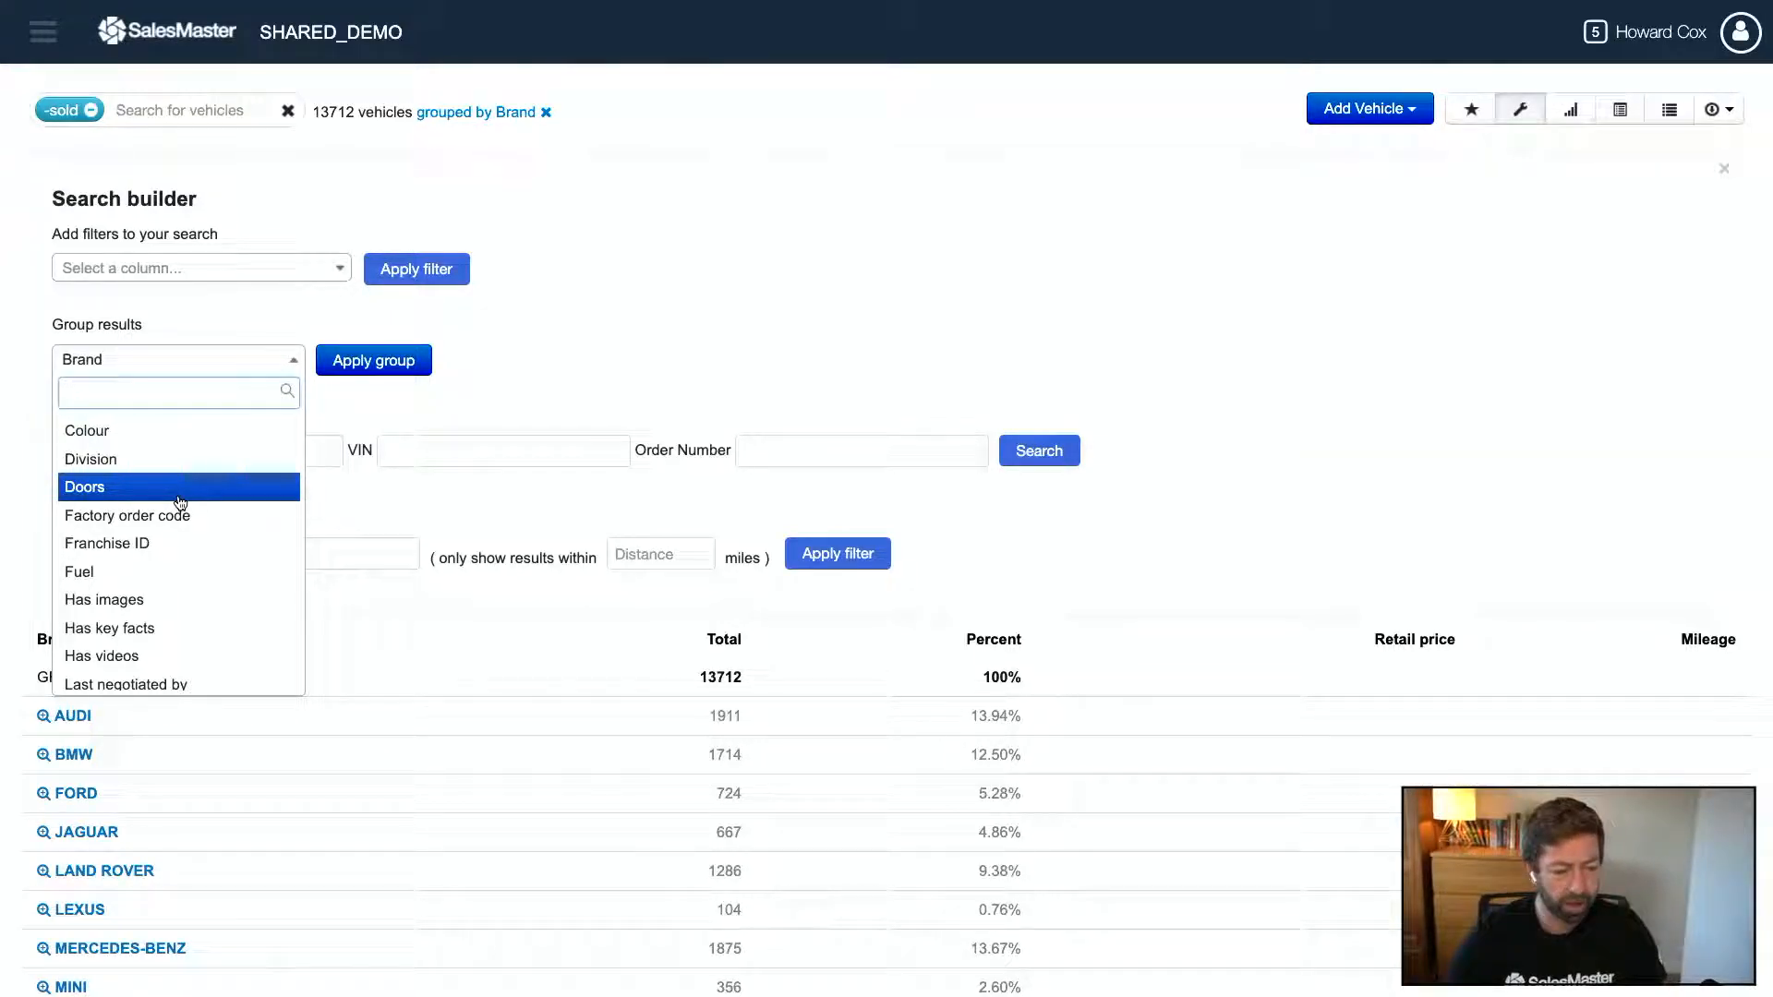
pyautogui.scroll(-2, 180, 508)
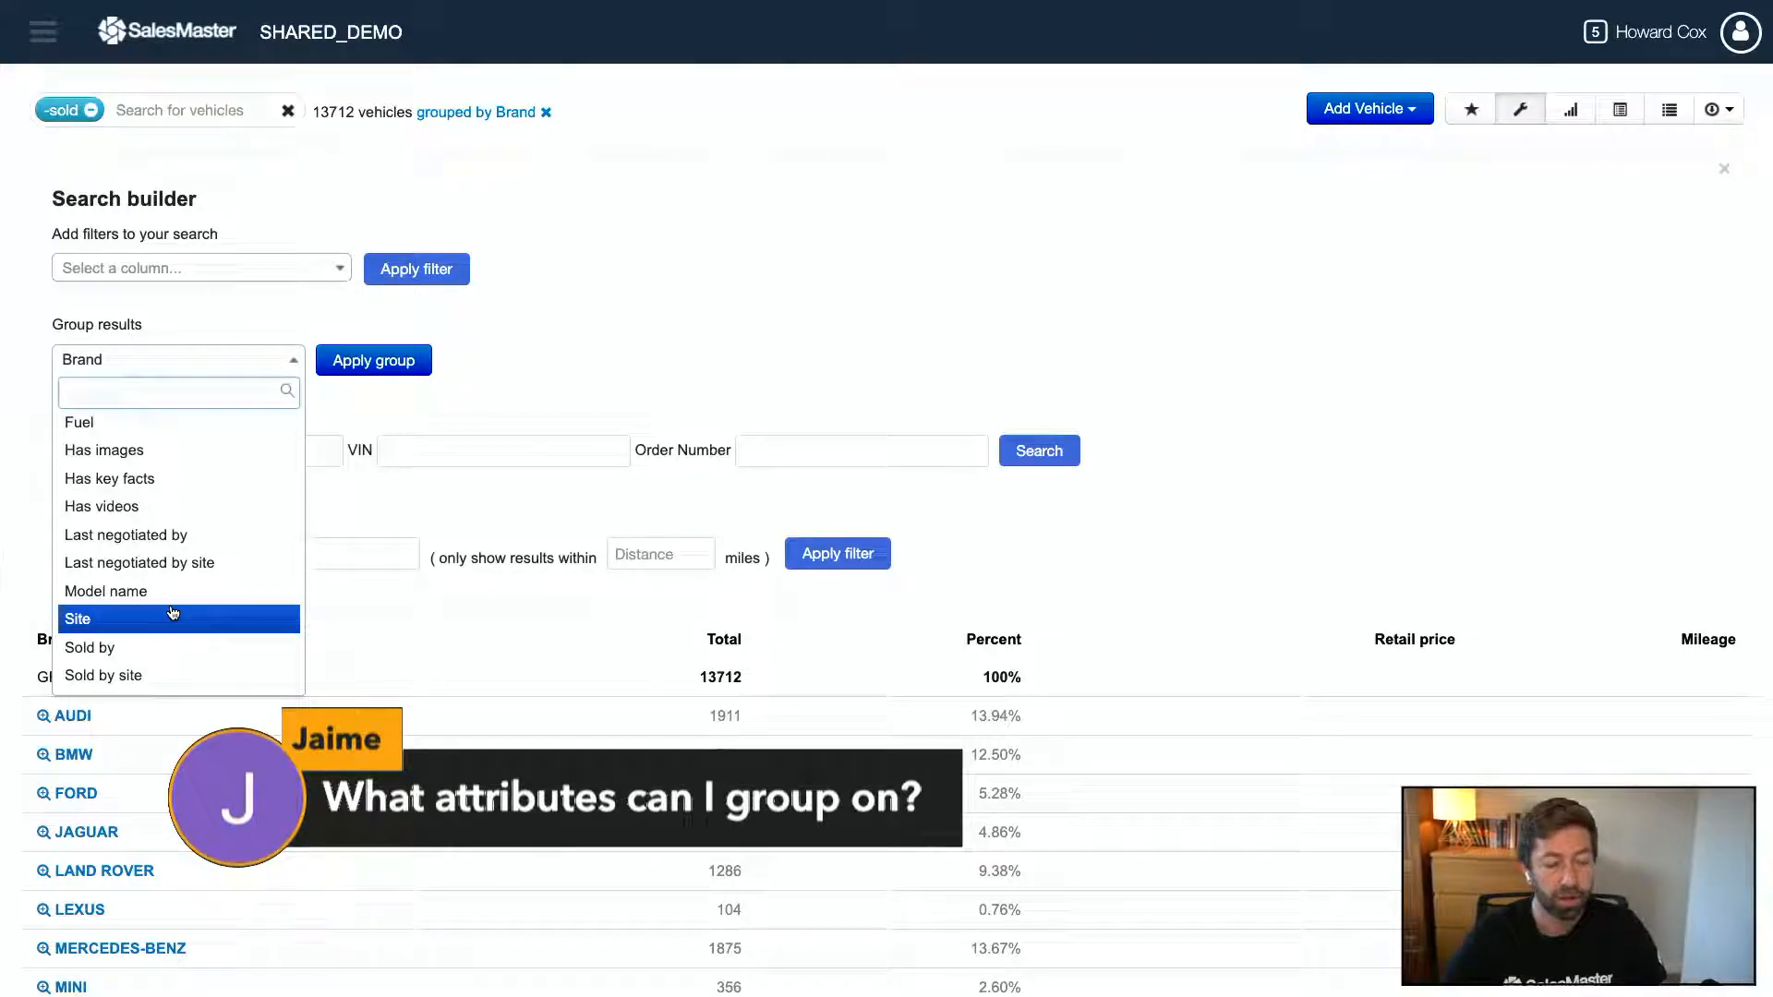
pyautogui.scroll(-2, 173, 617)
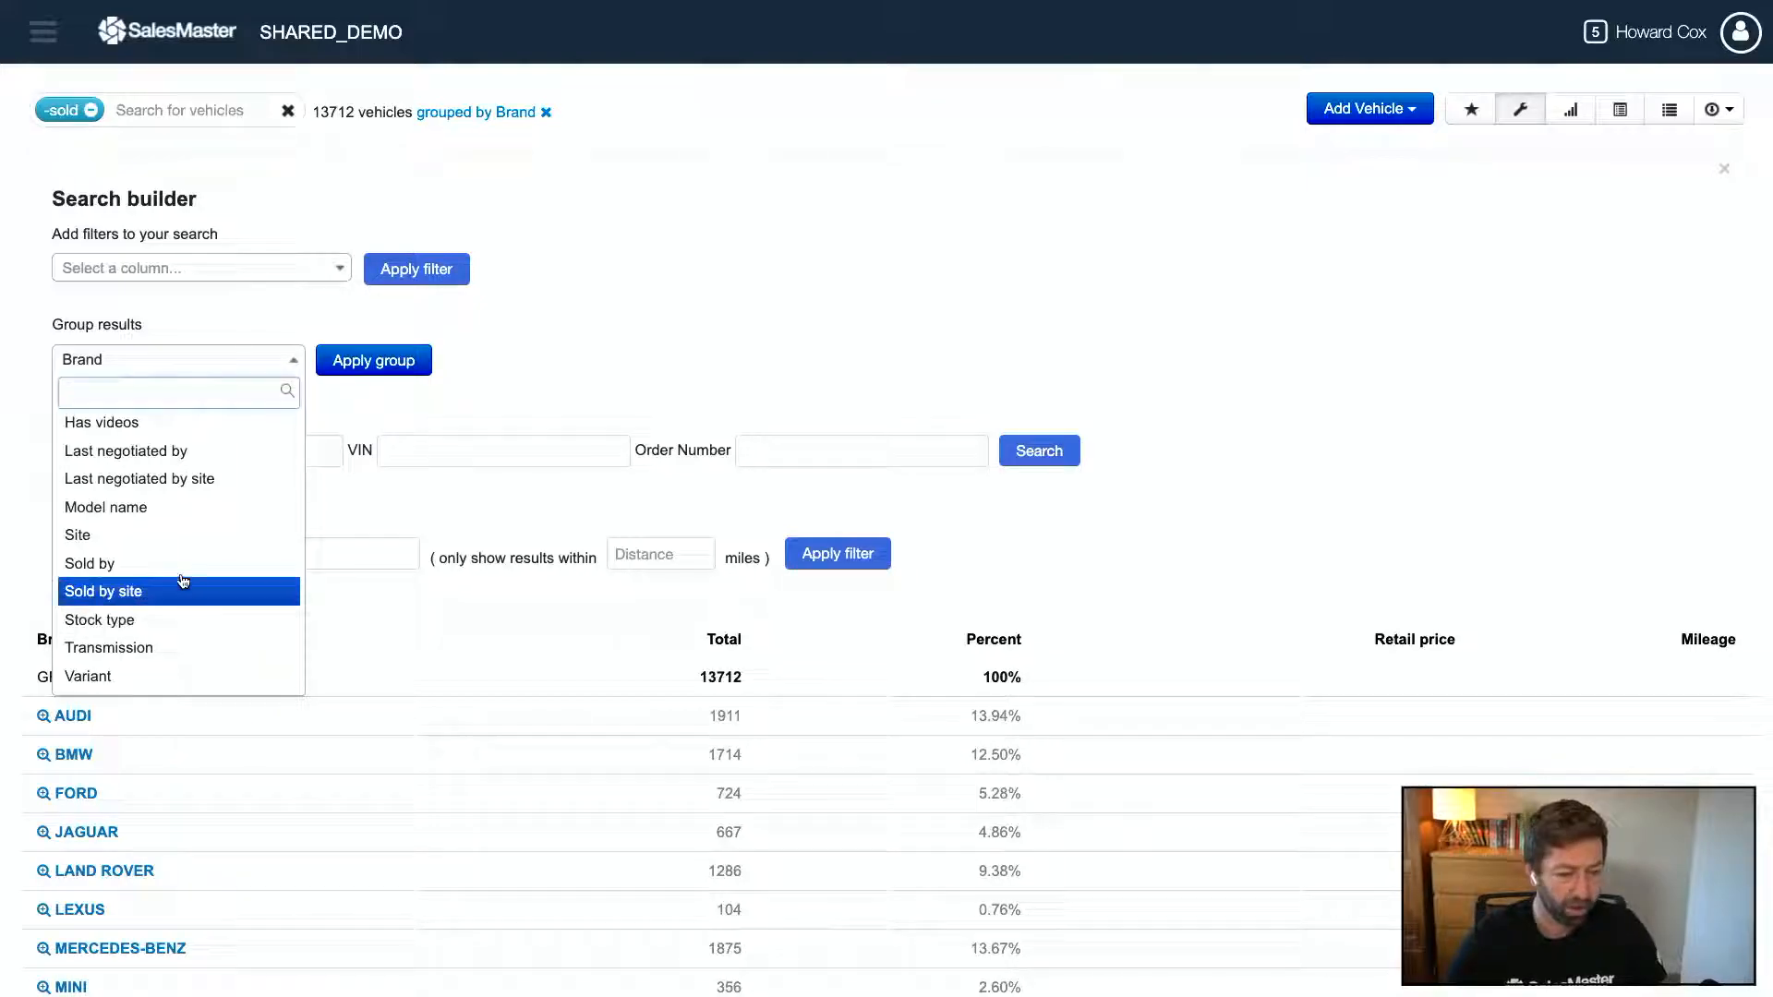
pyautogui.scroll(2, 169, 517)
pyautogui.scroll(5, 168, 521)
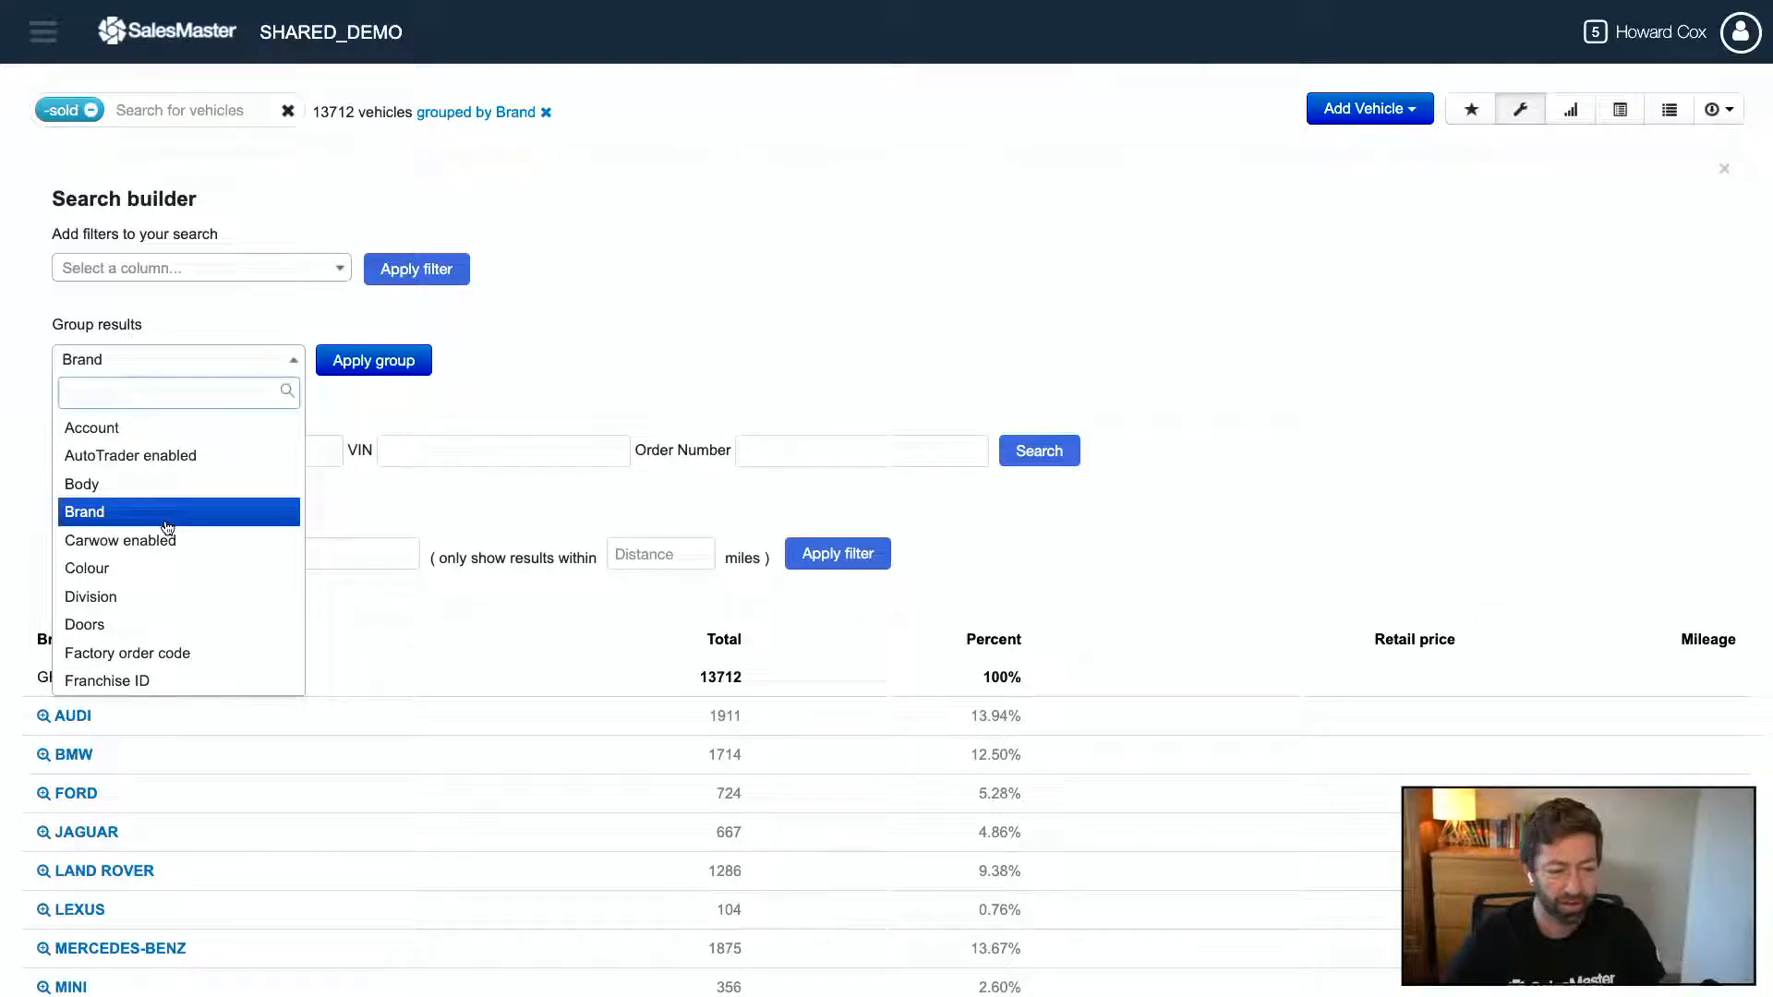
pyautogui.scroll(-5, 168, 520)
pyautogui.scroll(-1, 167, 541)
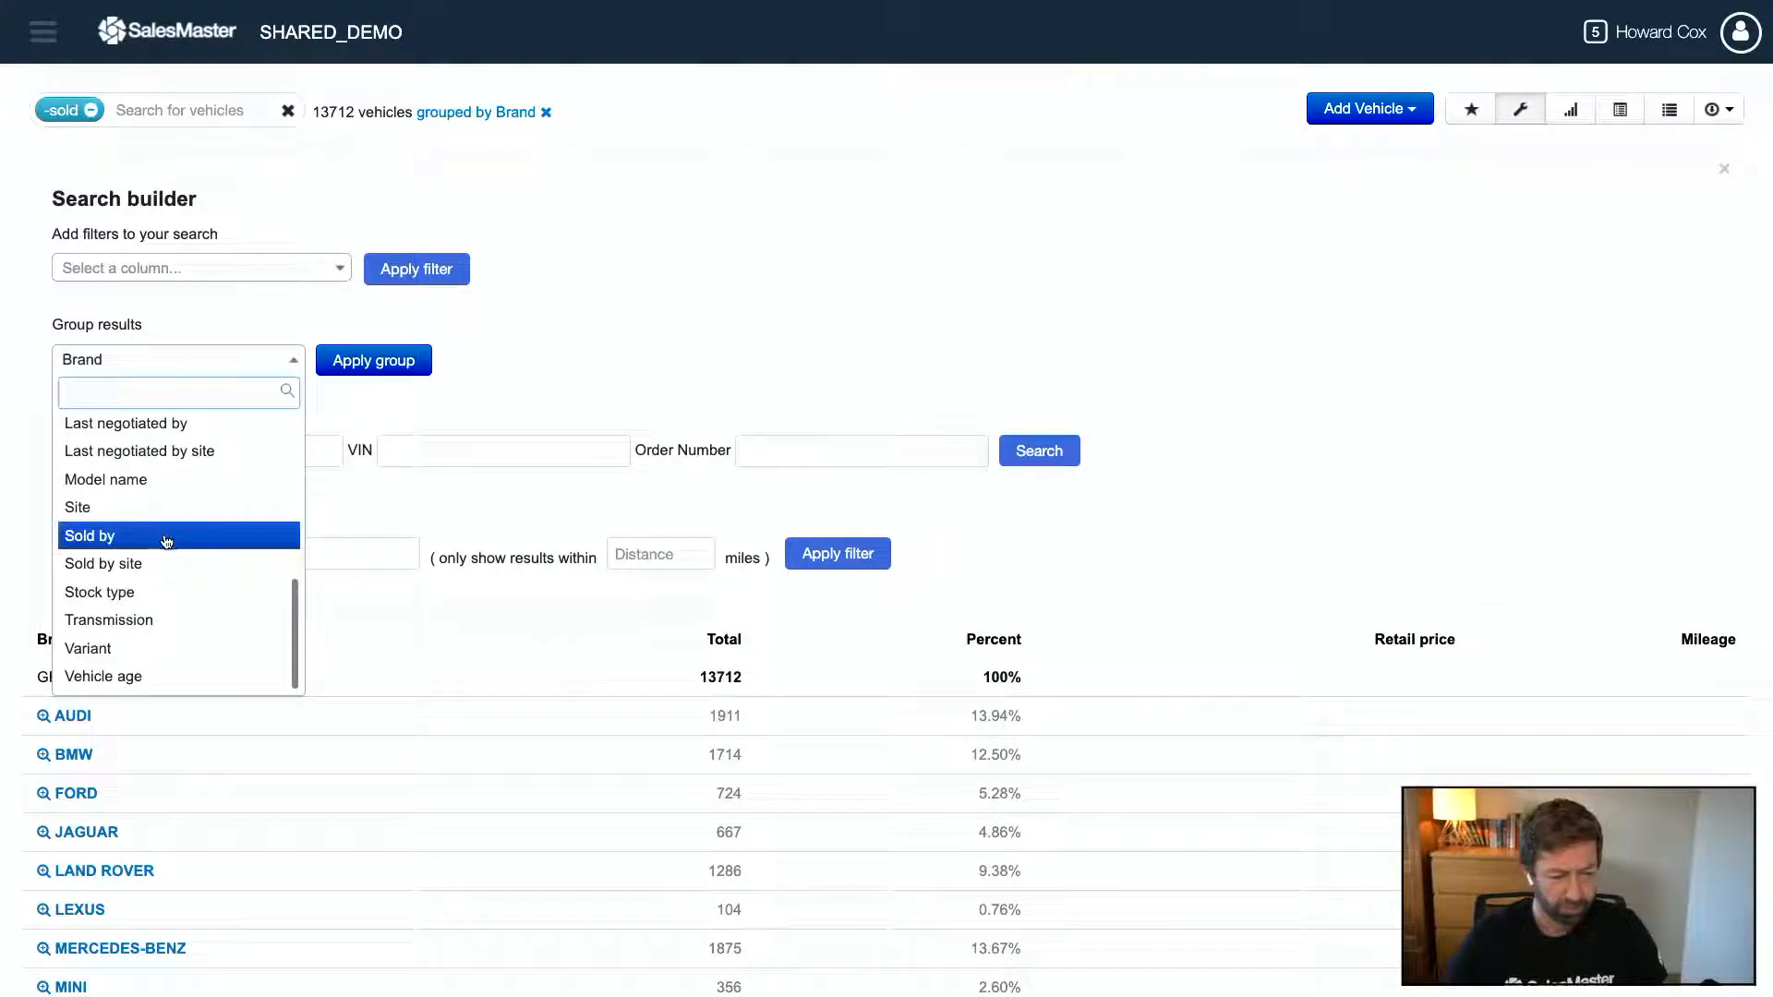
pyautogui.click(635, 346)
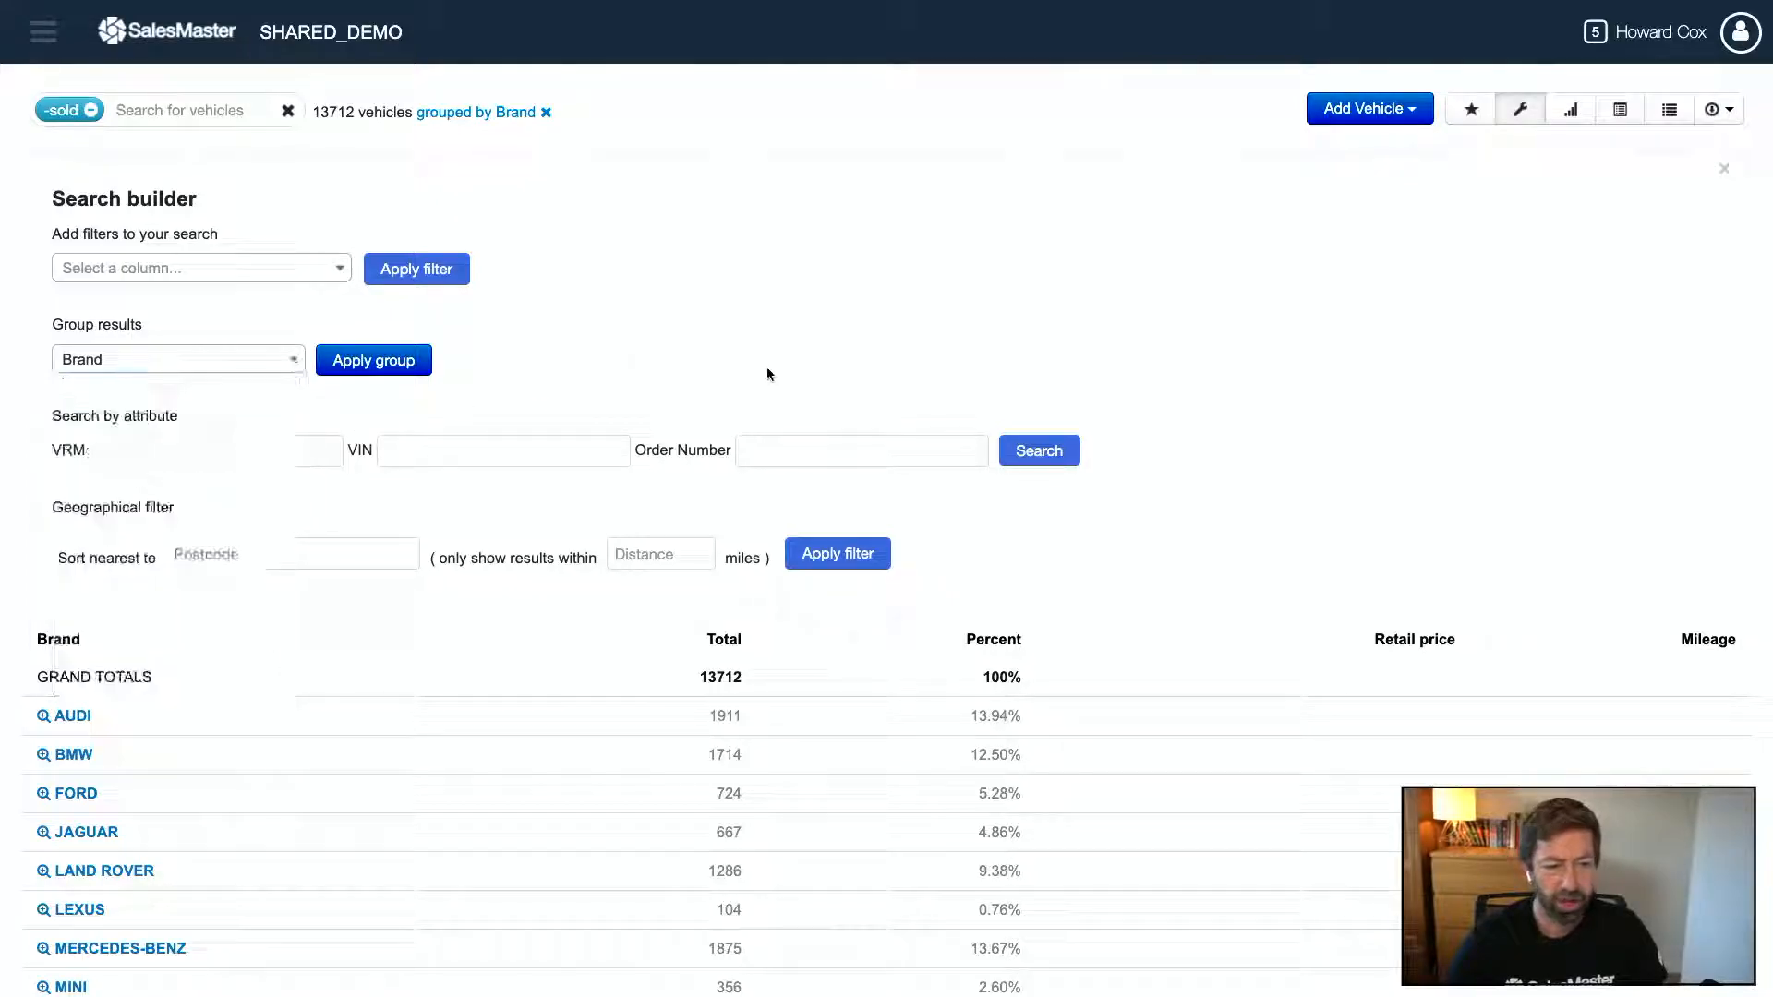
# - Add the columns DIS 0 to 89, DIS 90 to 179 and DIS 180 to 269 between Retail price and Mileage, and close the column chooser
pyautogui.click(1619, 108)
pyautogui.scroll(-2, 1345, 316)
pyautogui.scroll(-5, 1345, 323)
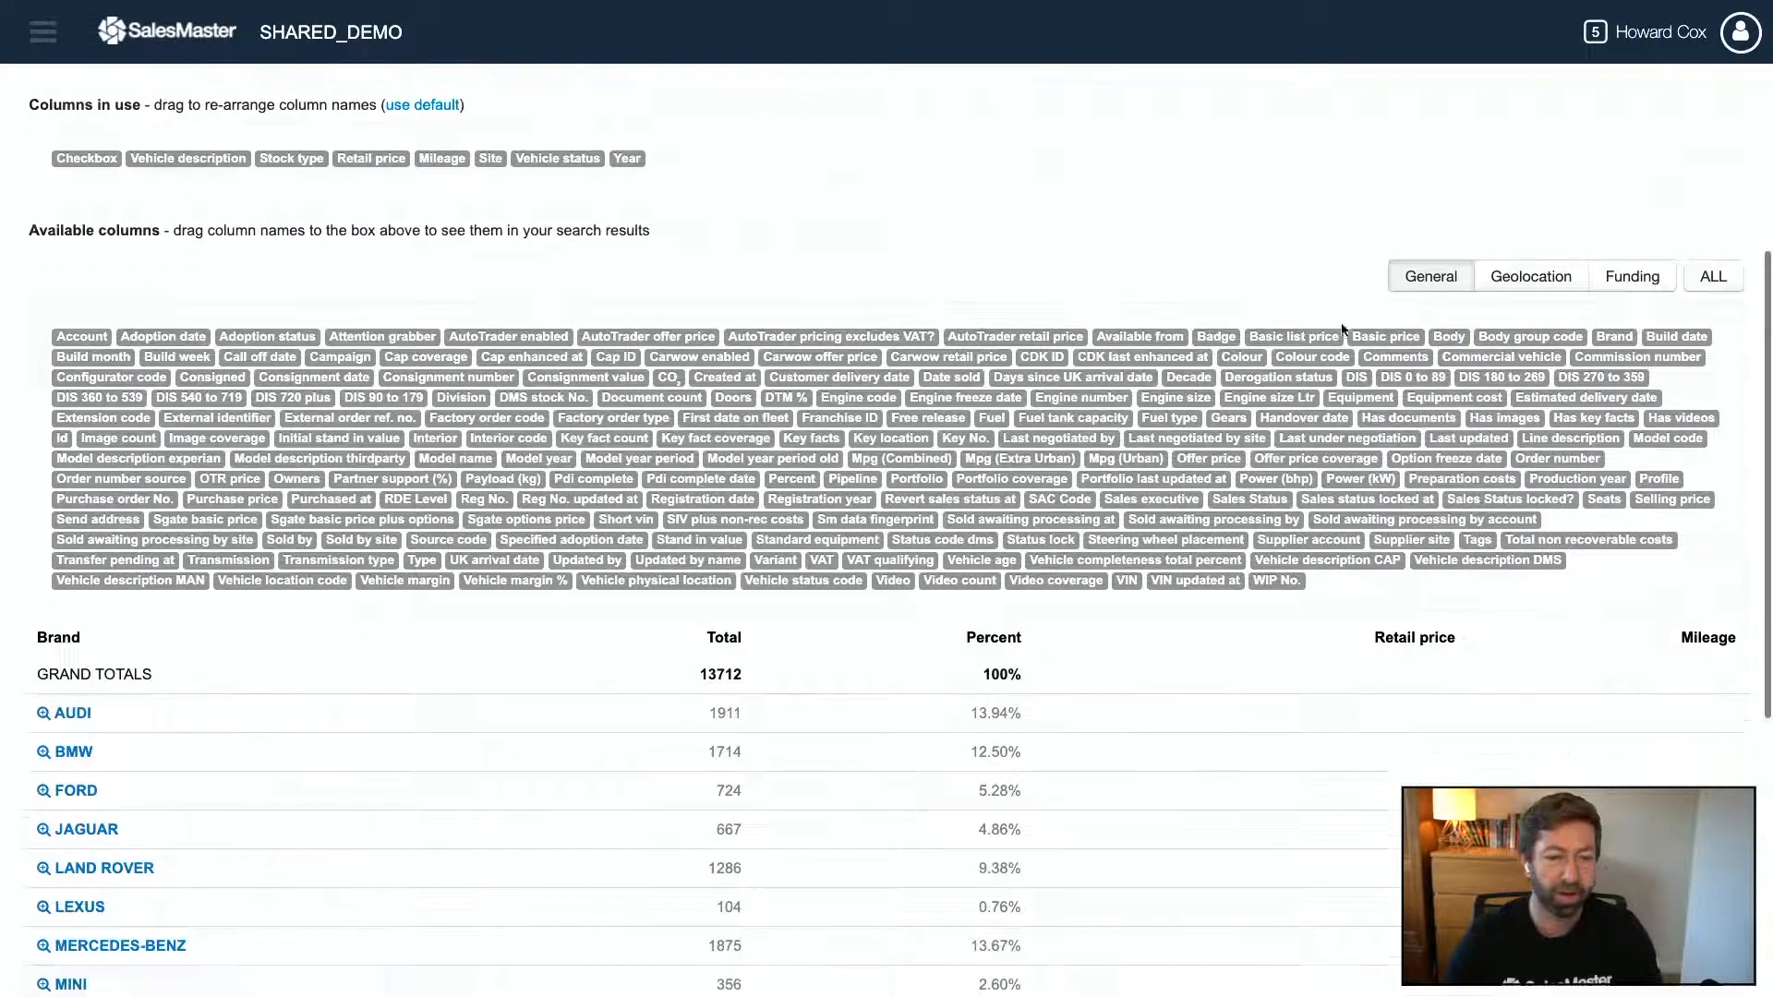
pyautogui.scroll(3, 1088, 338)
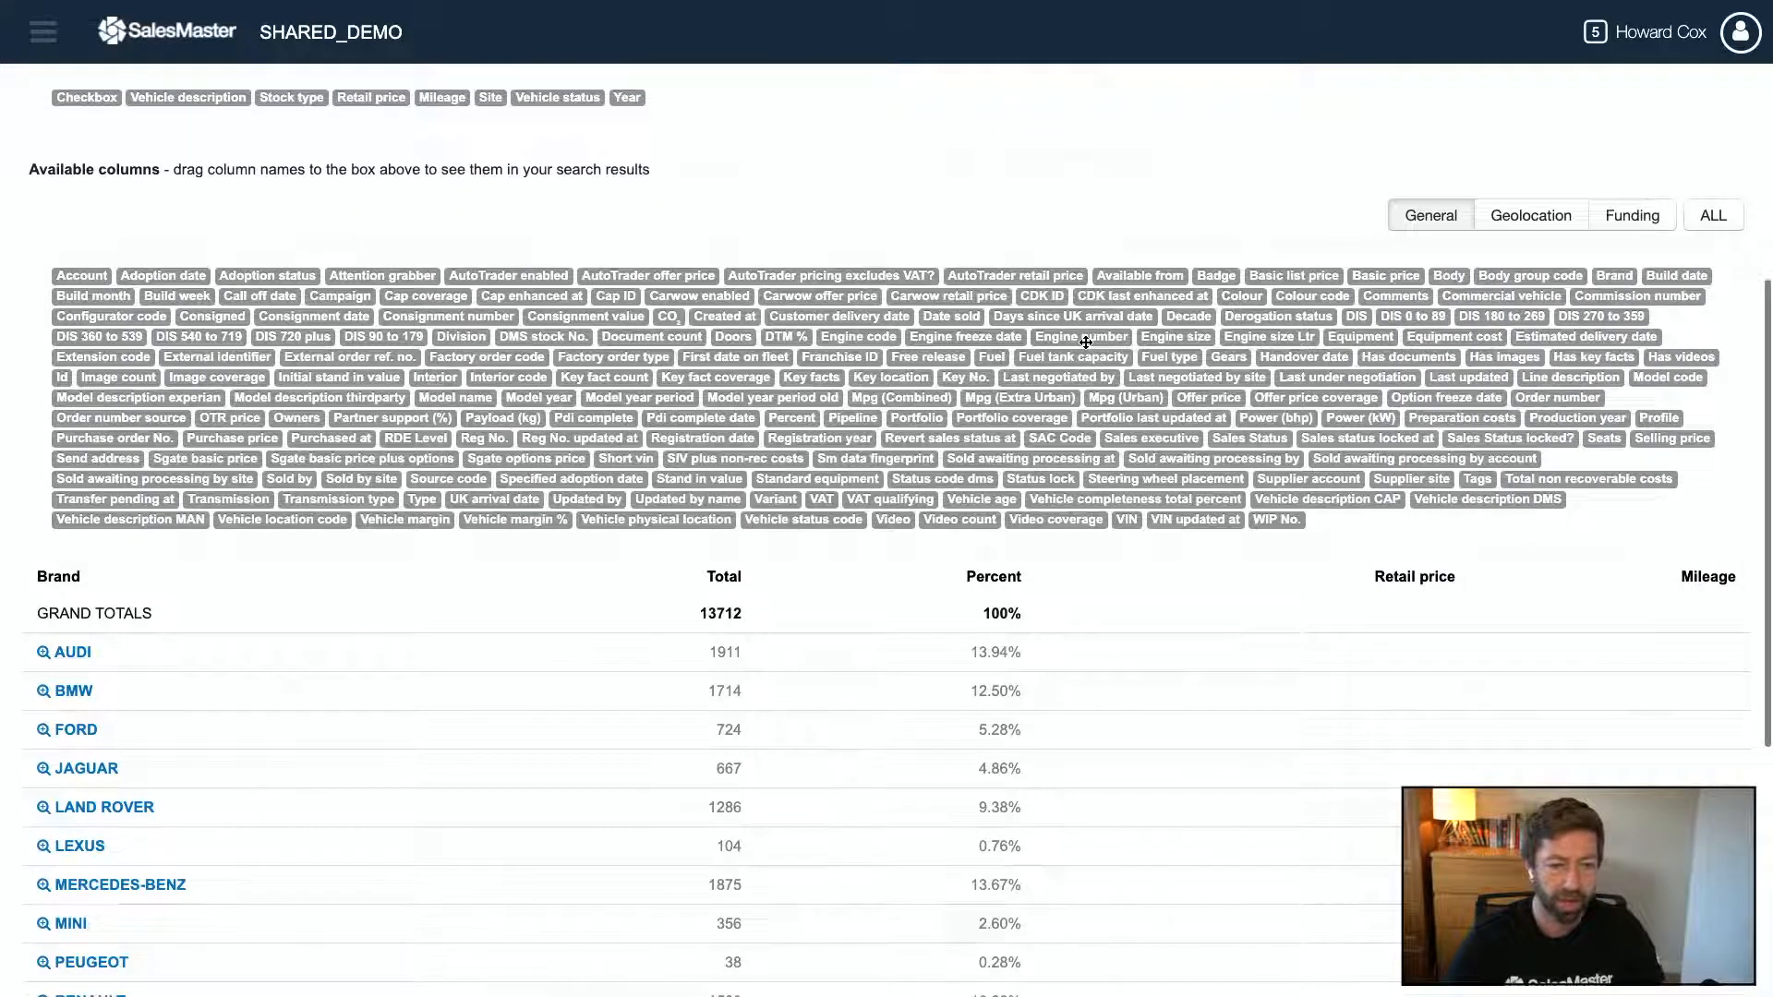
pyautogui.scroll(-1, 1084, 339)
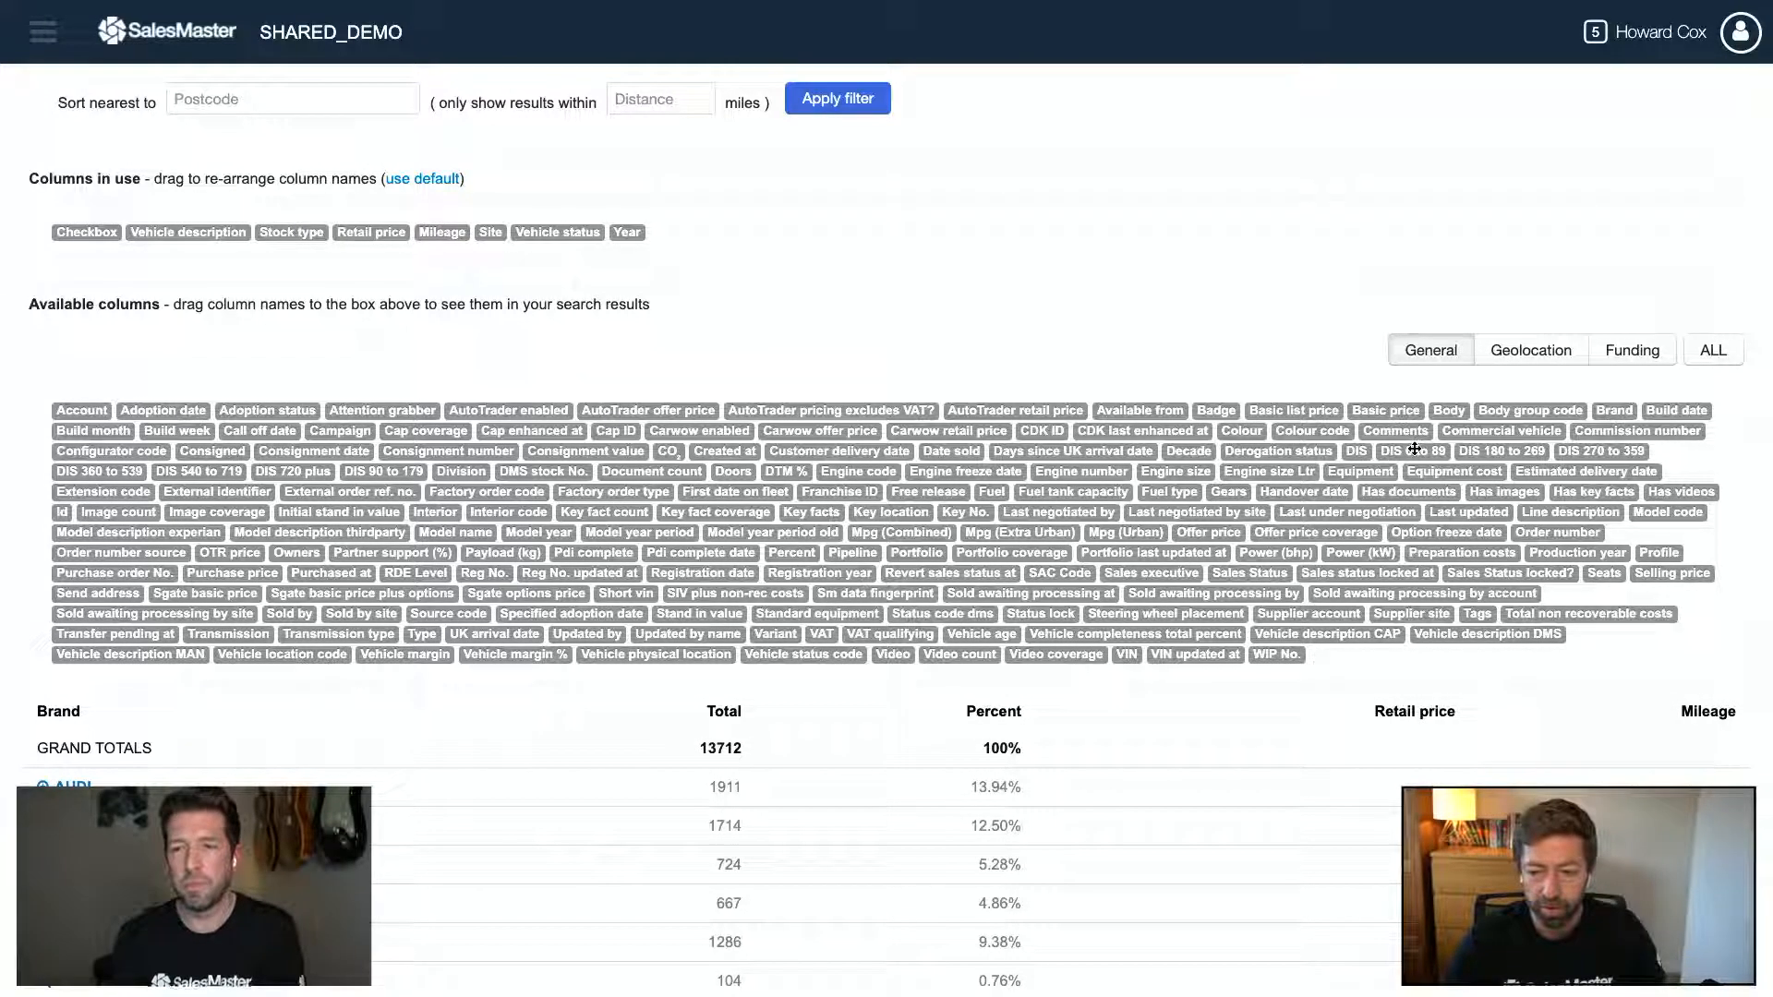
pyautogui.moveTo(1414, 450); pyautogui.dragTo(445, 233)
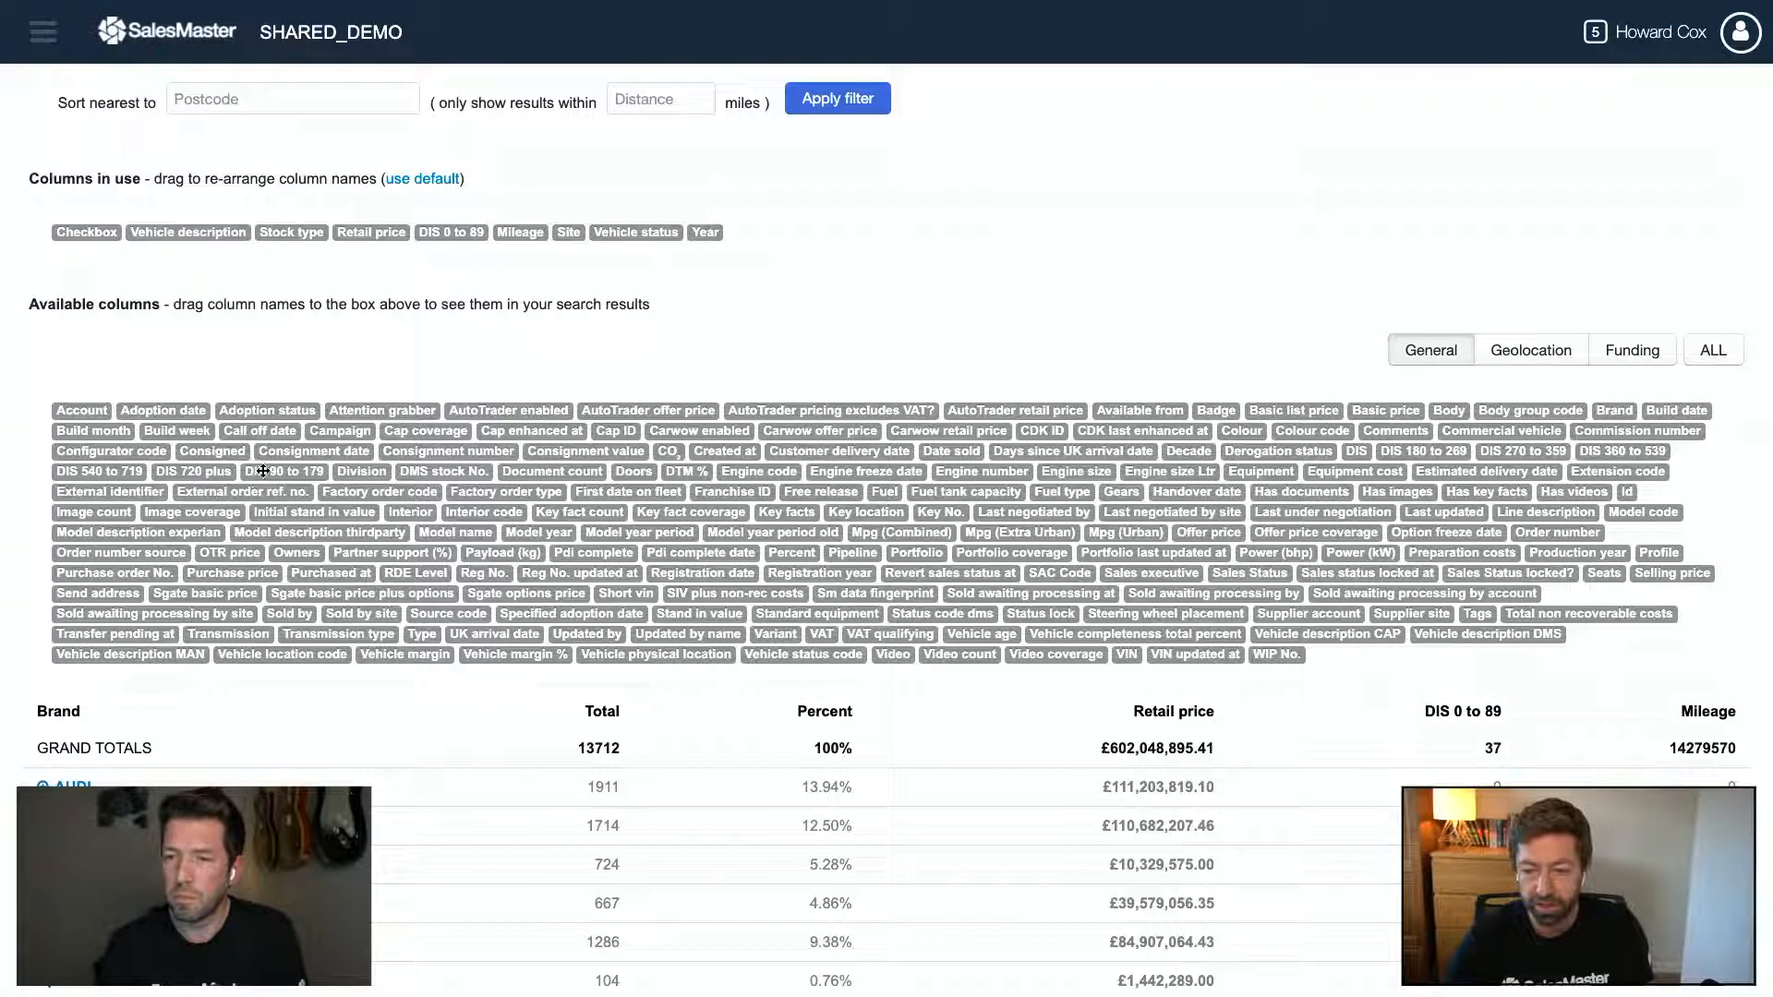
pyautogui.moveTo(267, 471); pyautogui.dragTo(503, 238)
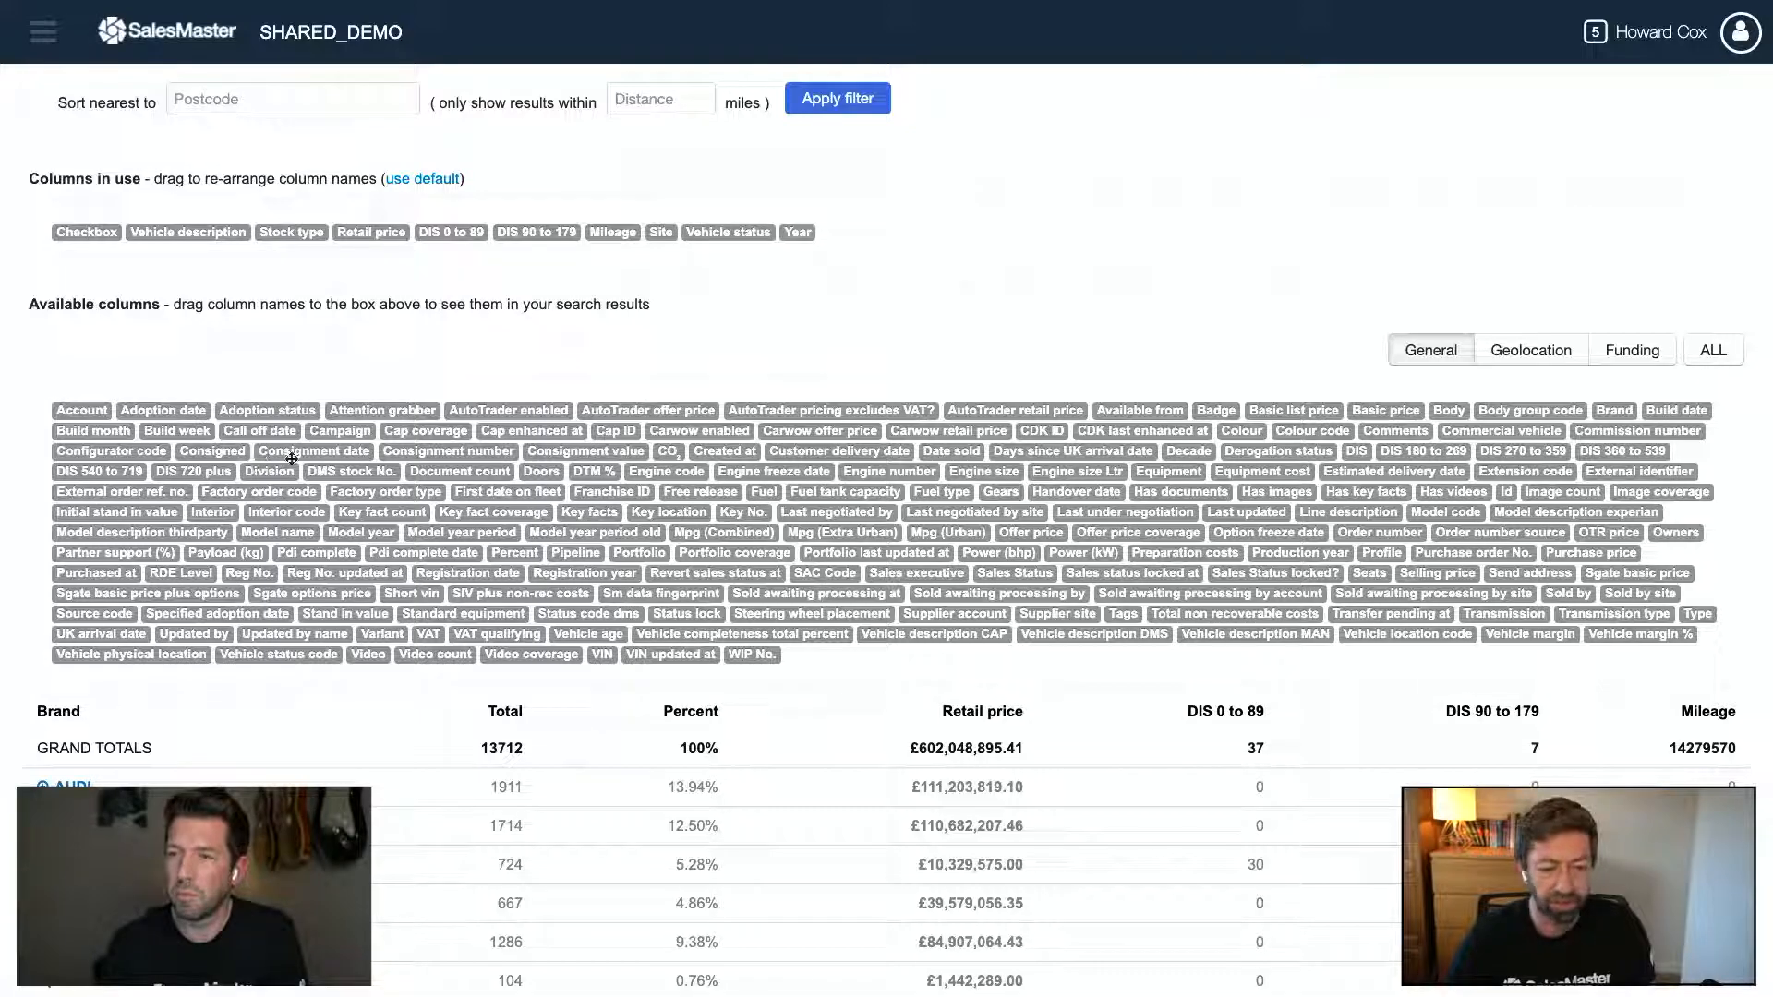
pyautogui.moveTo(1427, 452); pyautogui.dragTo(641, 244)
pyautogui.scroll(2, 617, 272)
pyautogui.scroll(-3, 617, 272)
pyautogui.scroll(6, 617, 272)
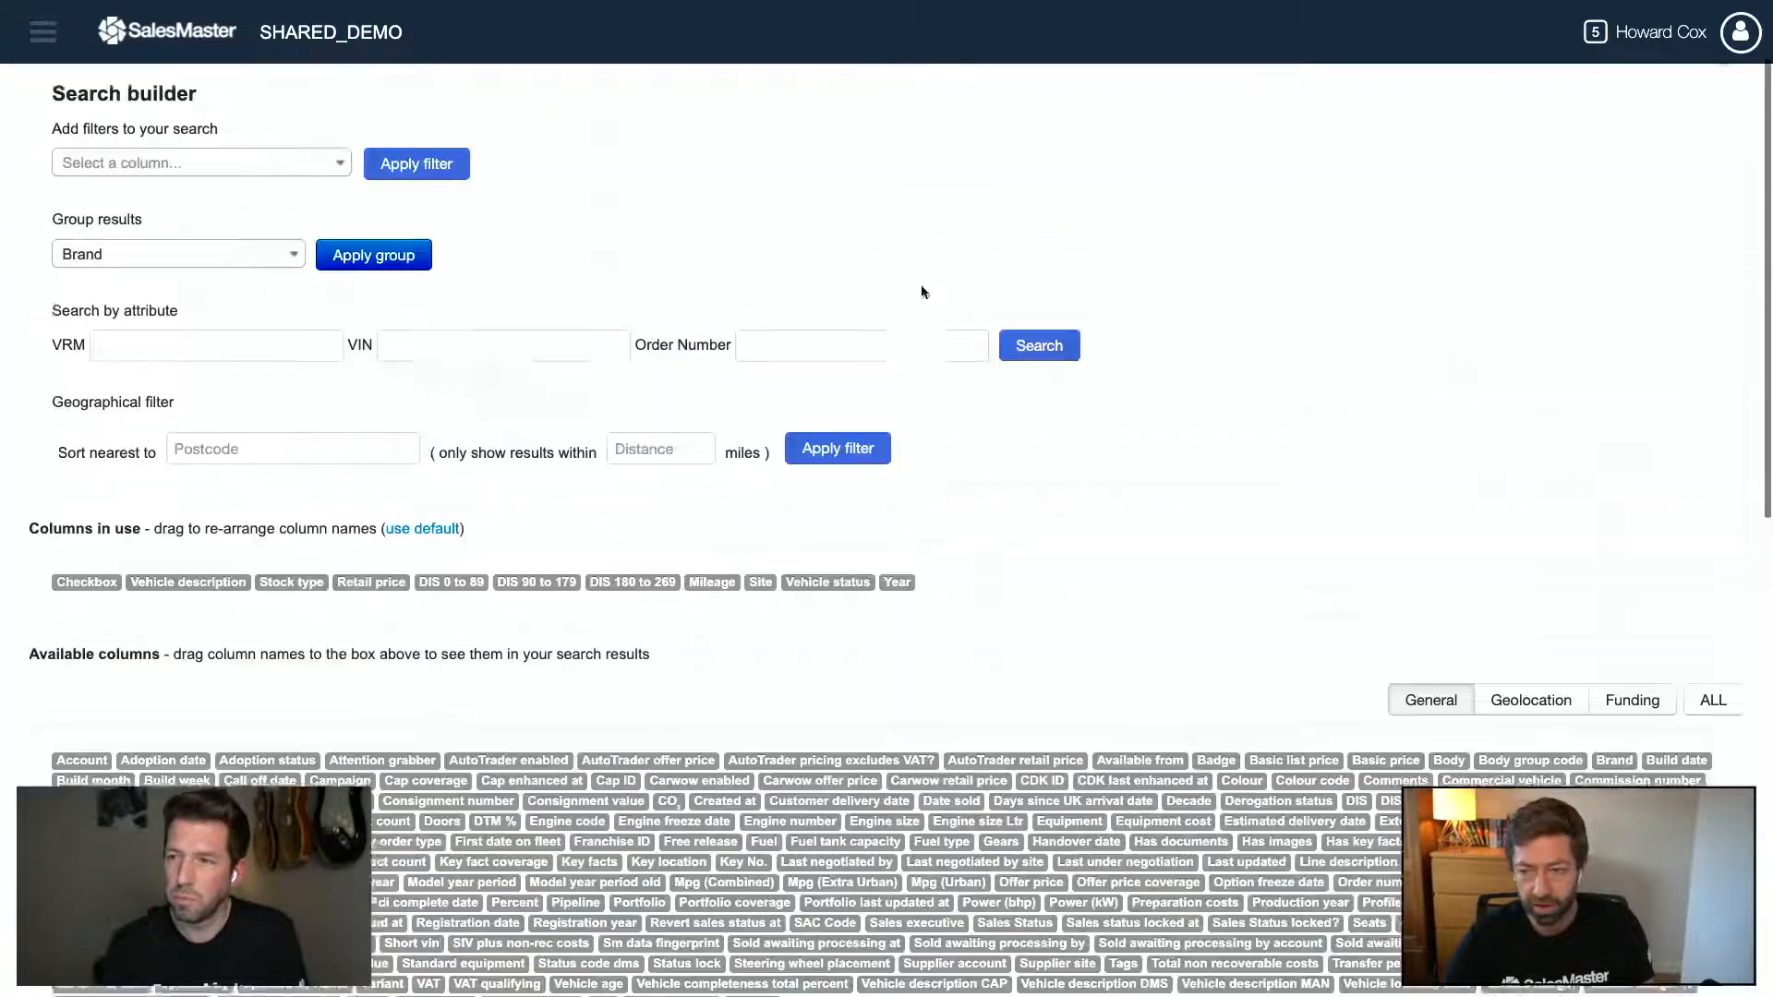
pyautogui.click(1620, 111)
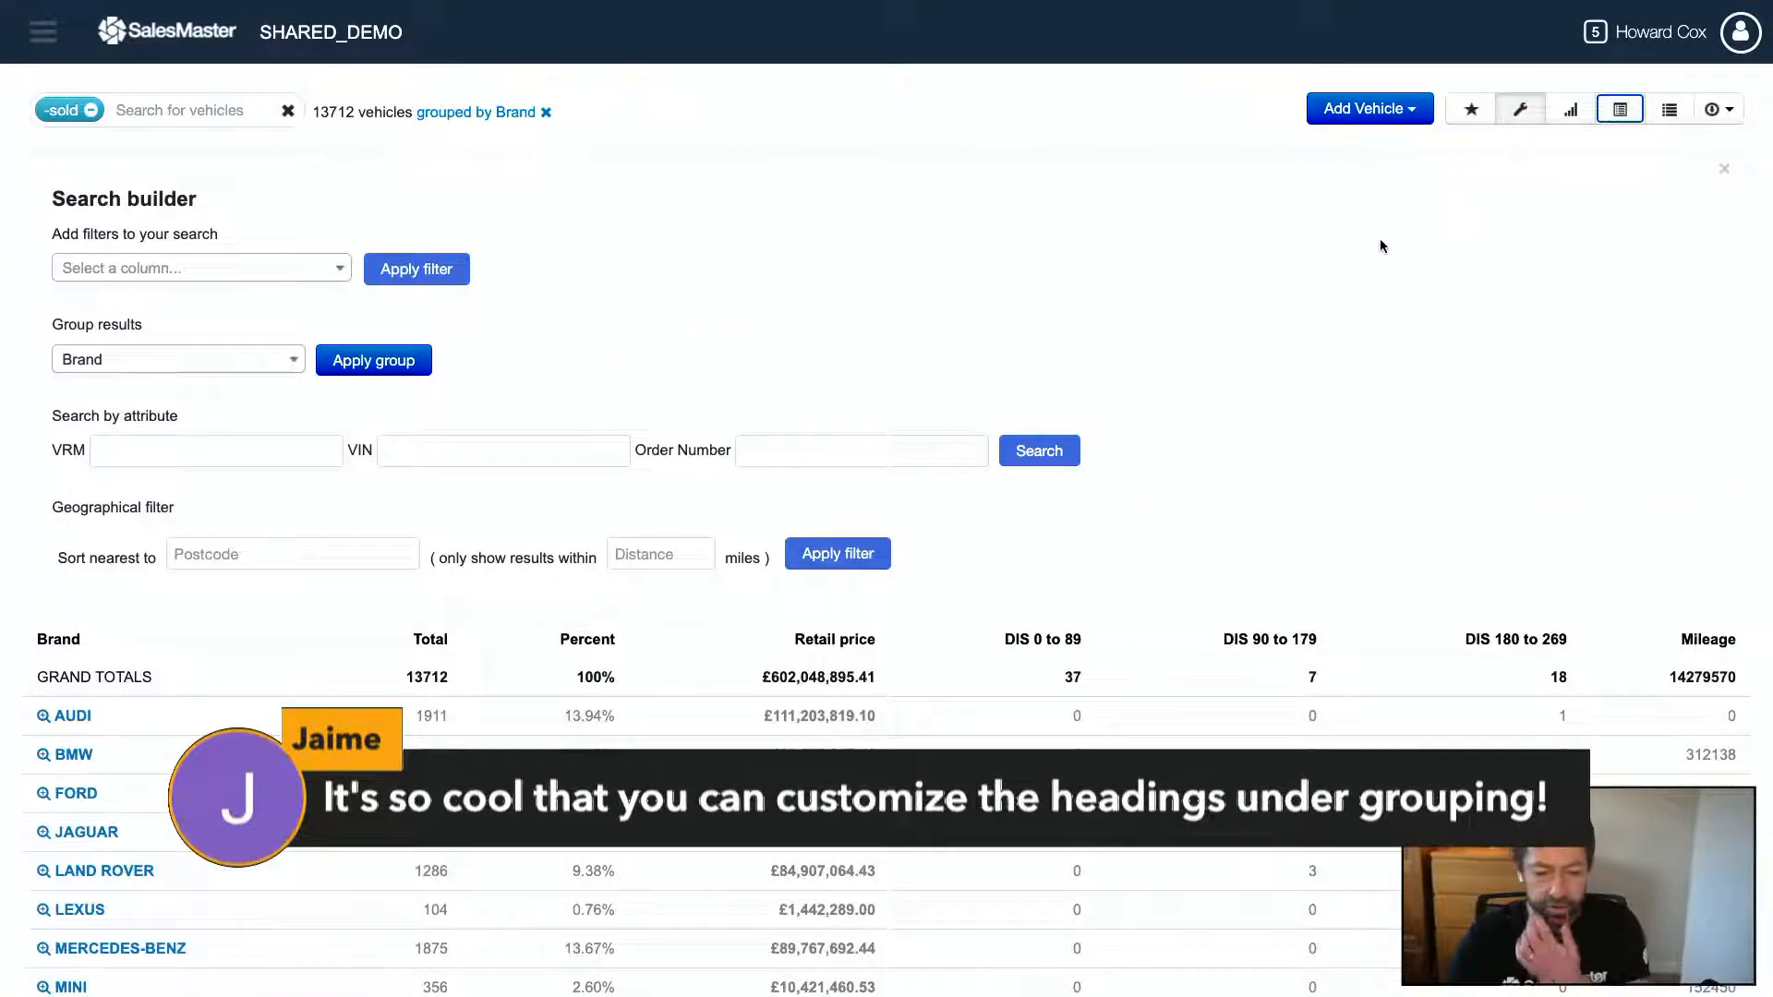
# - Examine the DIS figures for each brand in the grouped results and hide the search builder
pyautogui.scroll(-1, 1383, 242)
pyautogui.scroll(-1, 1378, 245)
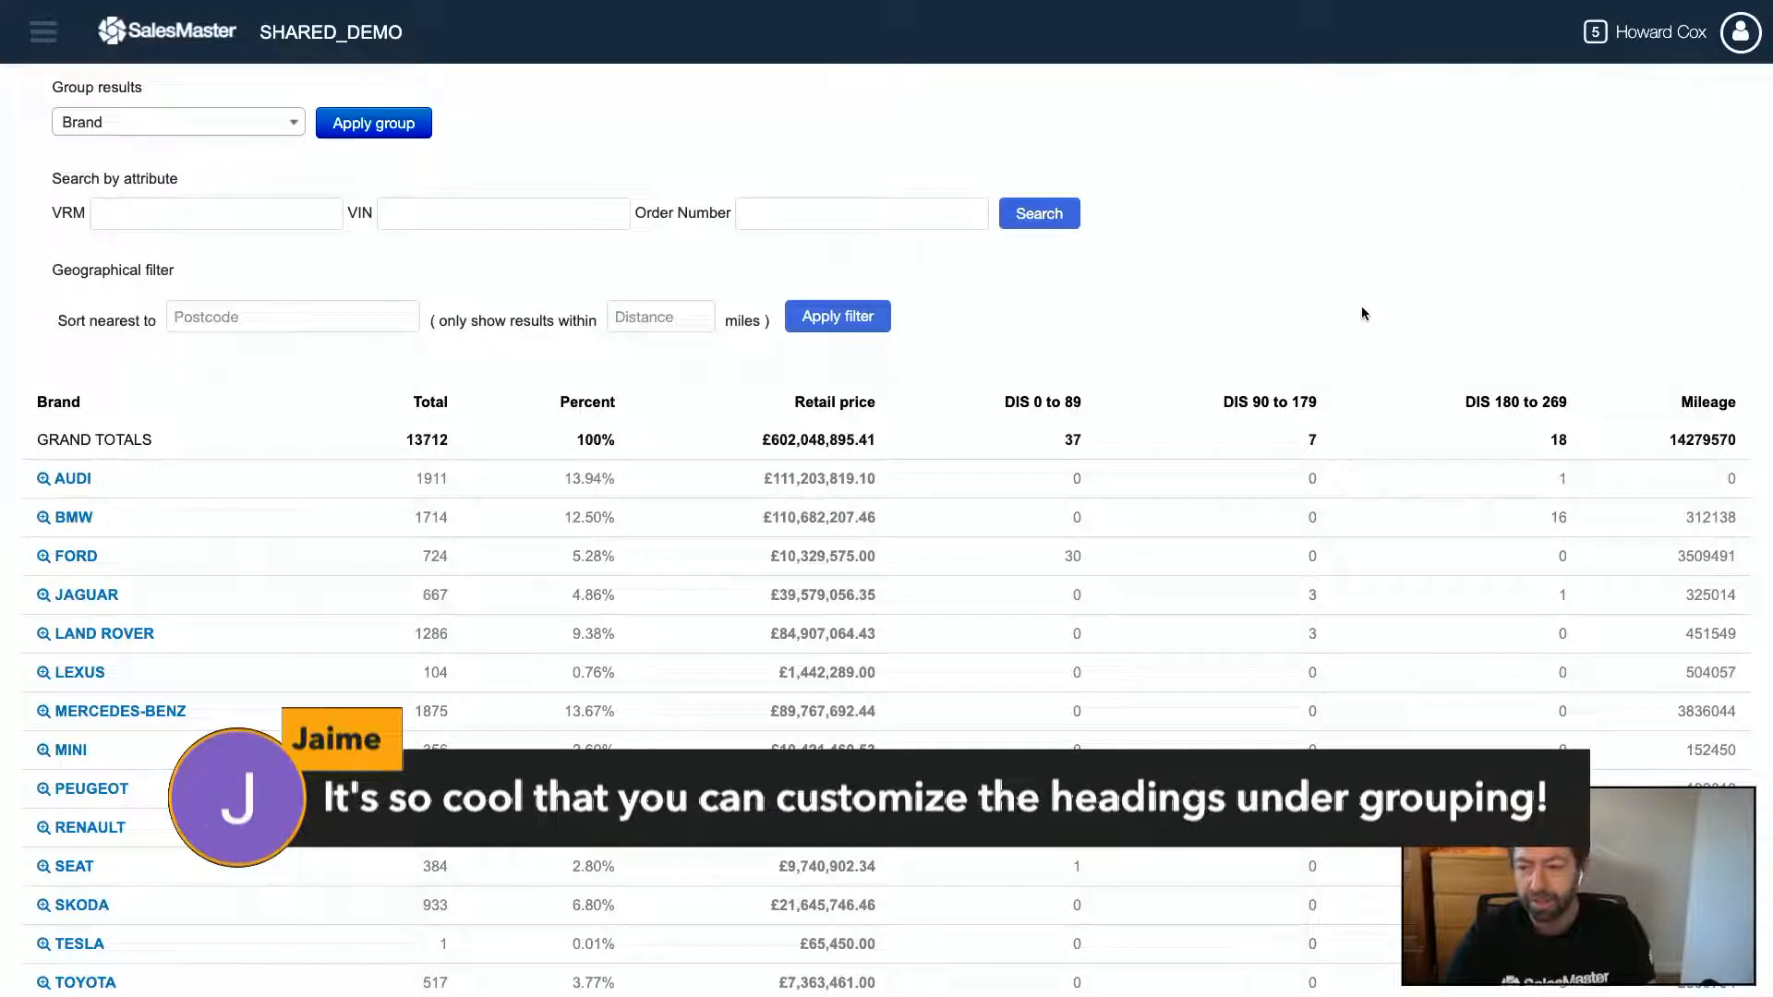
pyautogui.scroll(-1, 1363, 310)
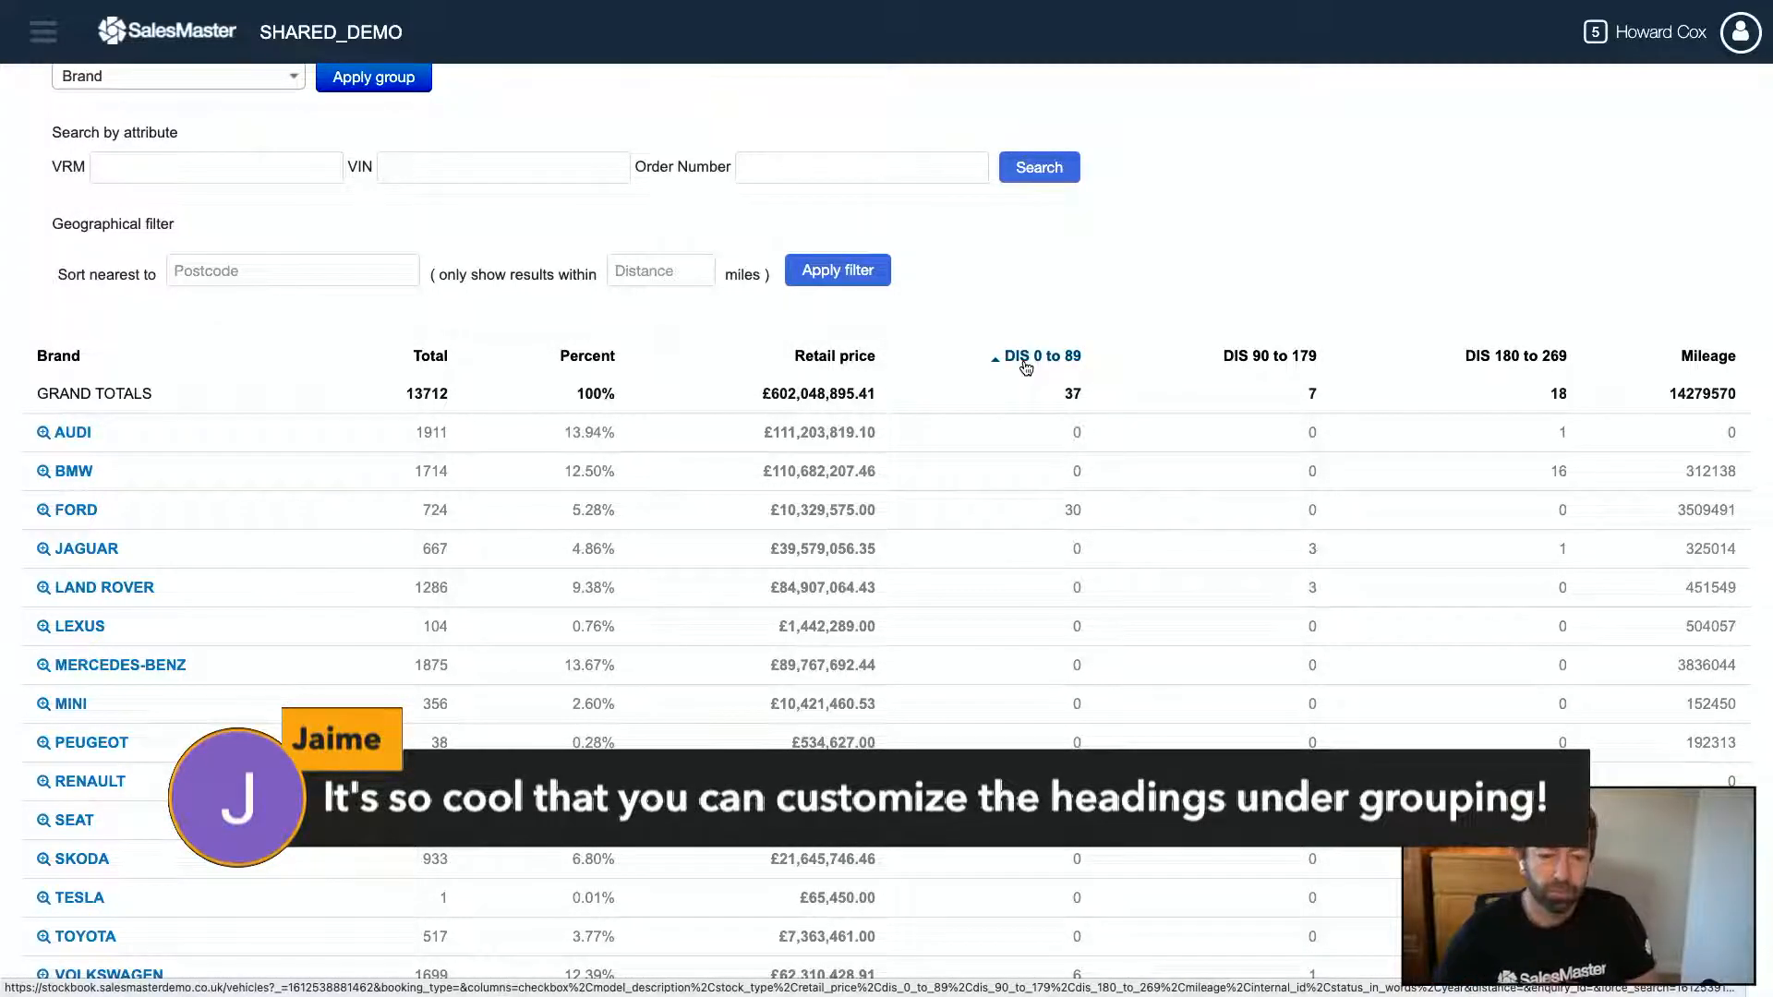
pyautogui.scroll(-2, 1026, 369)
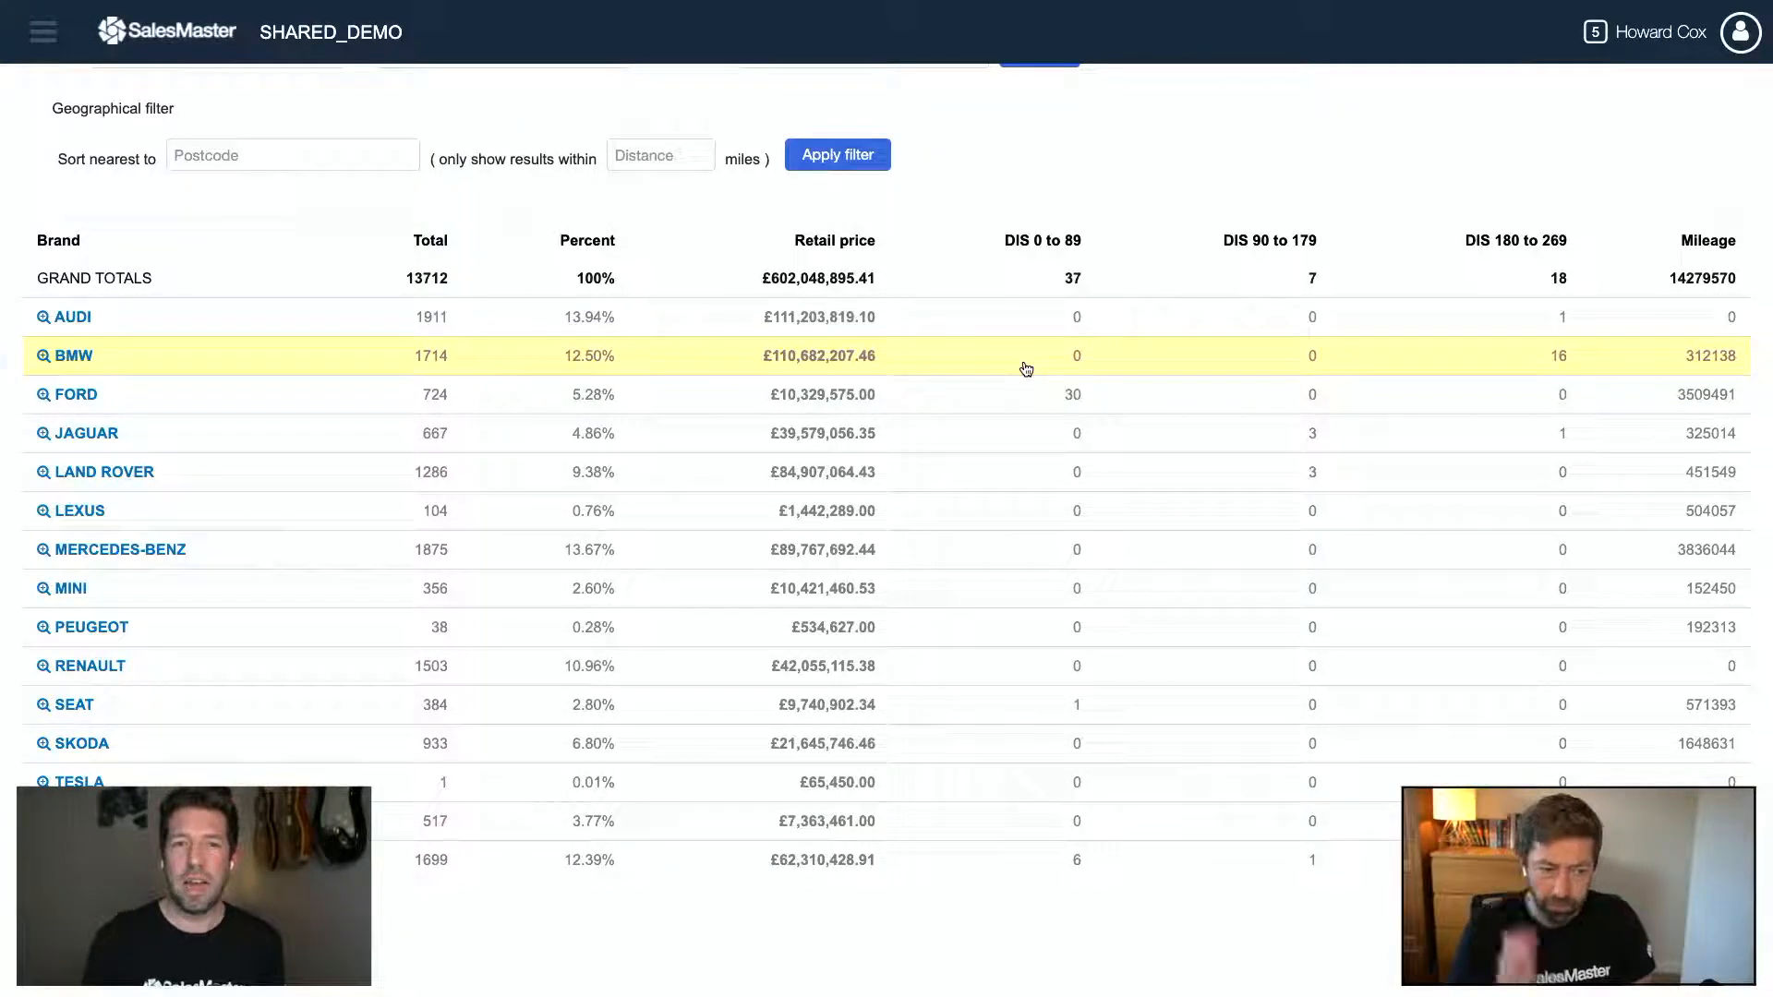
pyautogui.scroll(2, 1026, 369)
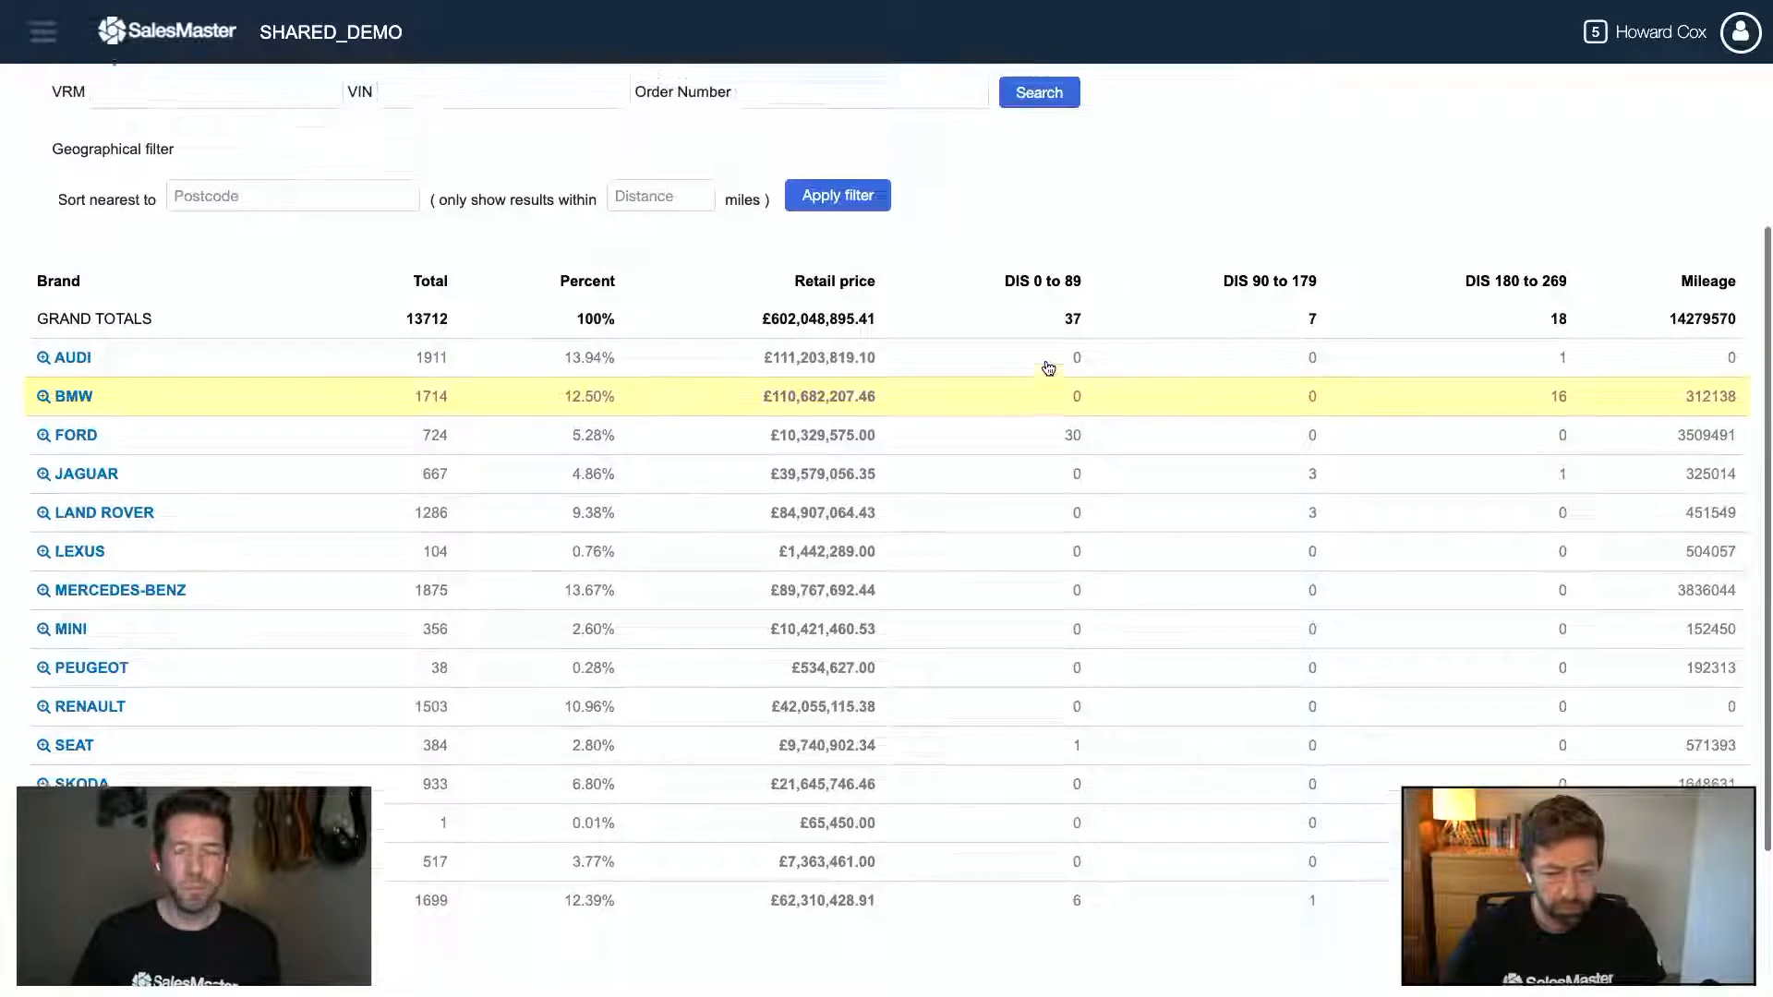
pyautogui.scroll(1, 1049, 369)
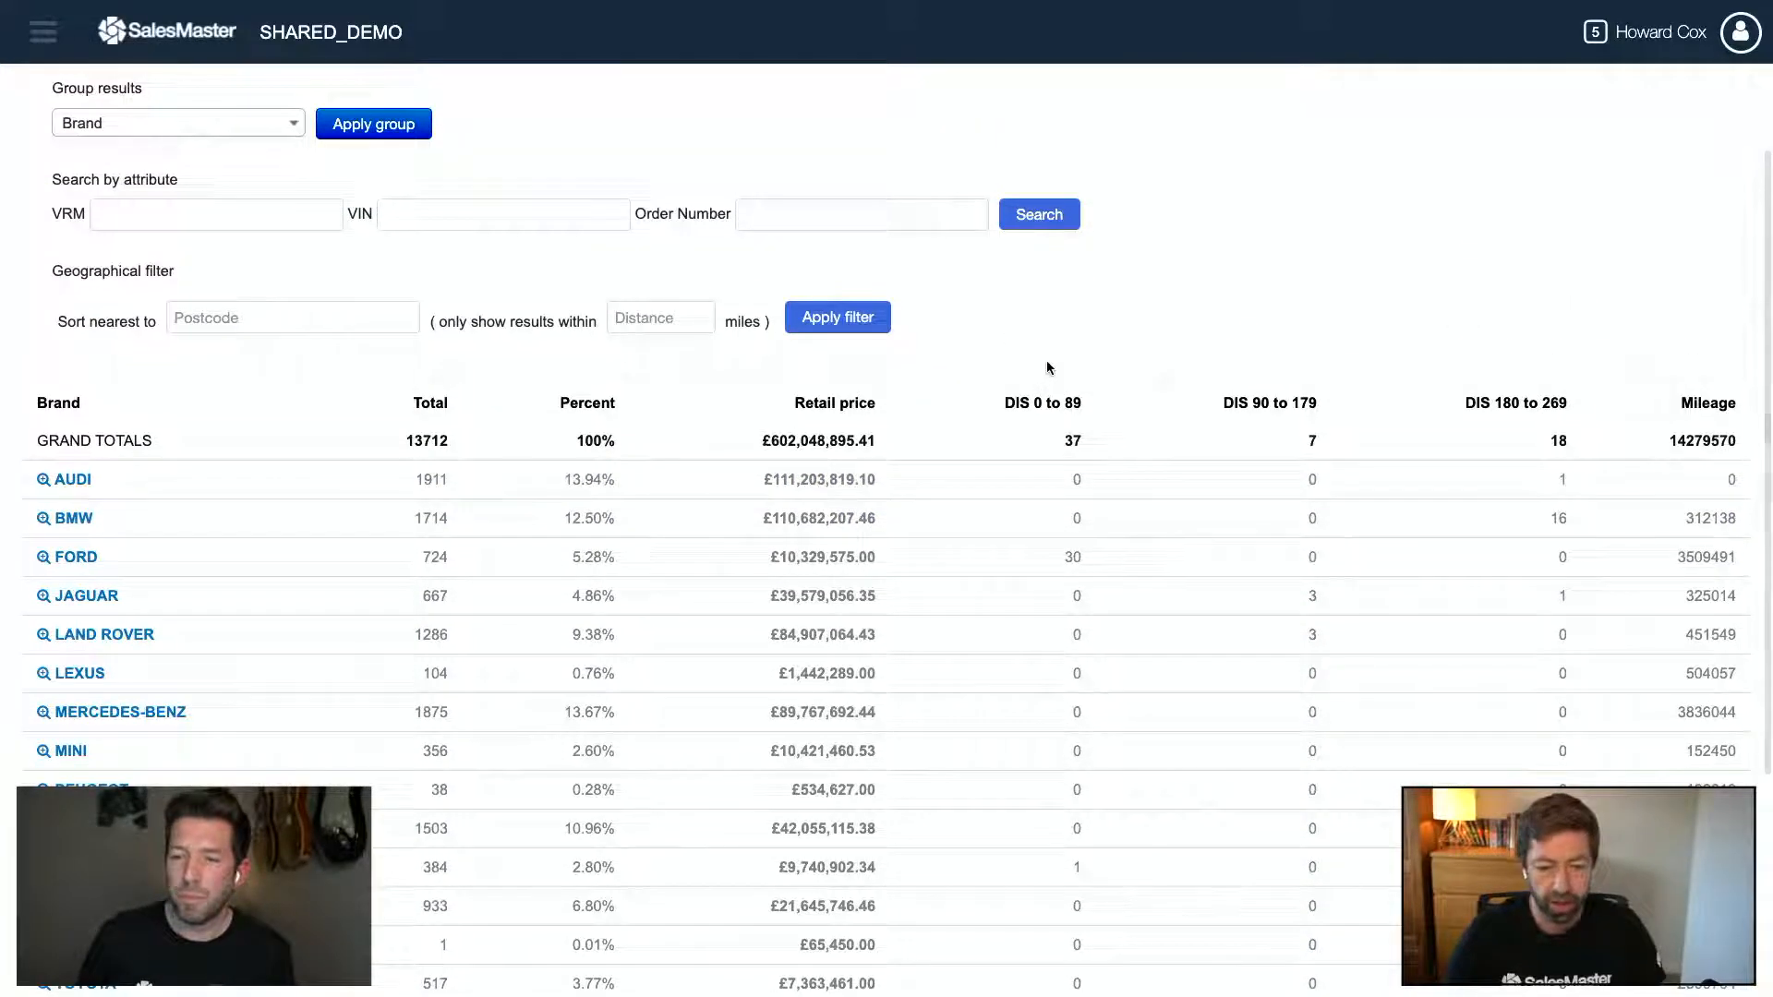
pyautogui.scroll(5, 1237, 314)
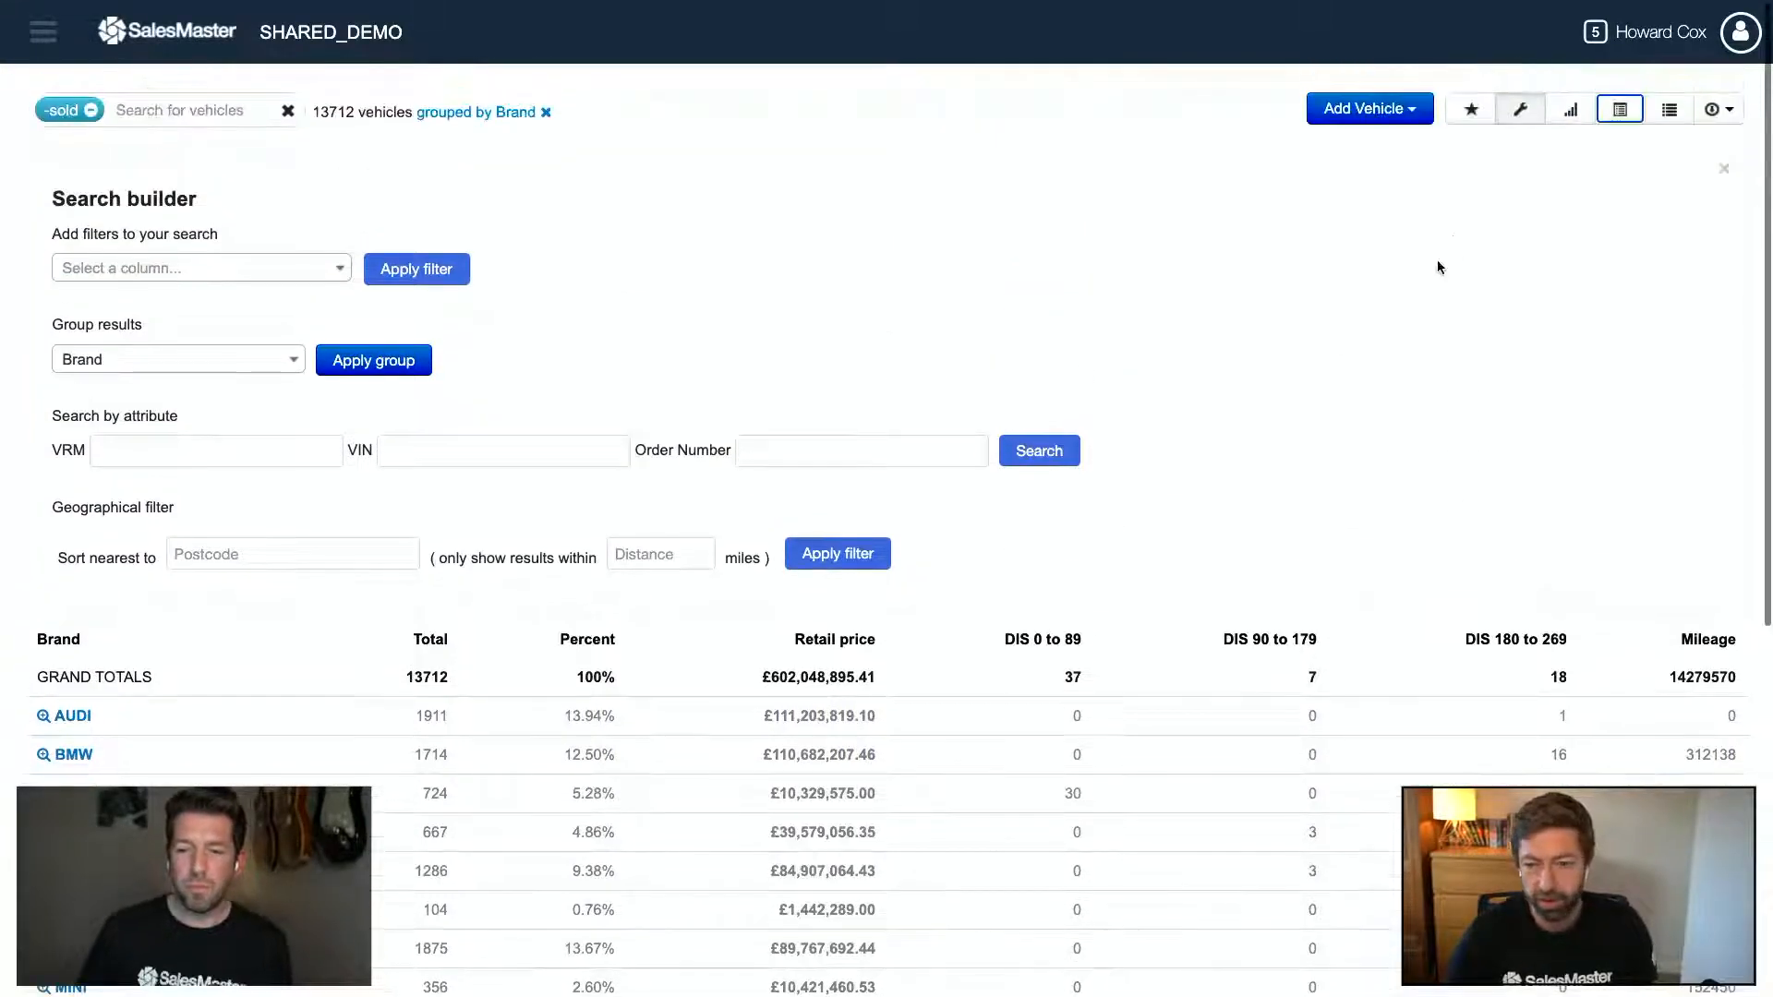
pyautogui.click(1521, 110)
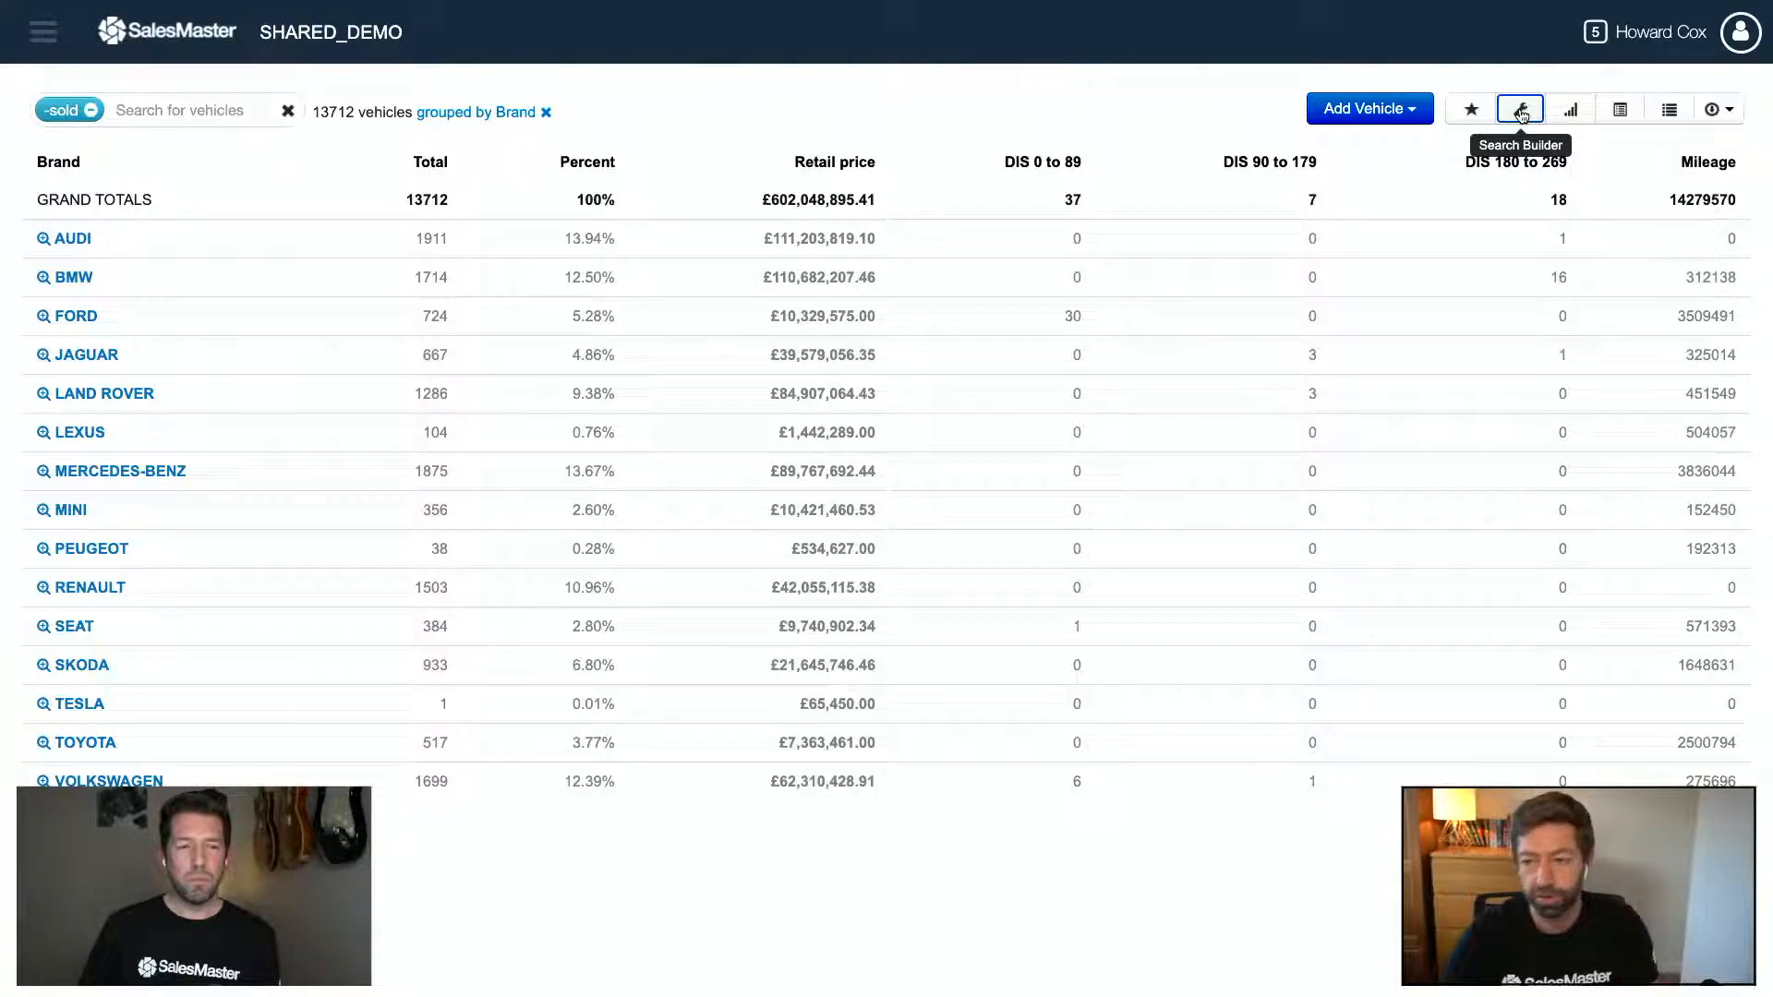
# - Save the current brand-grouped search as a view labelled "Grouping on top of Brand"
pyautogui.click(1473, 111)
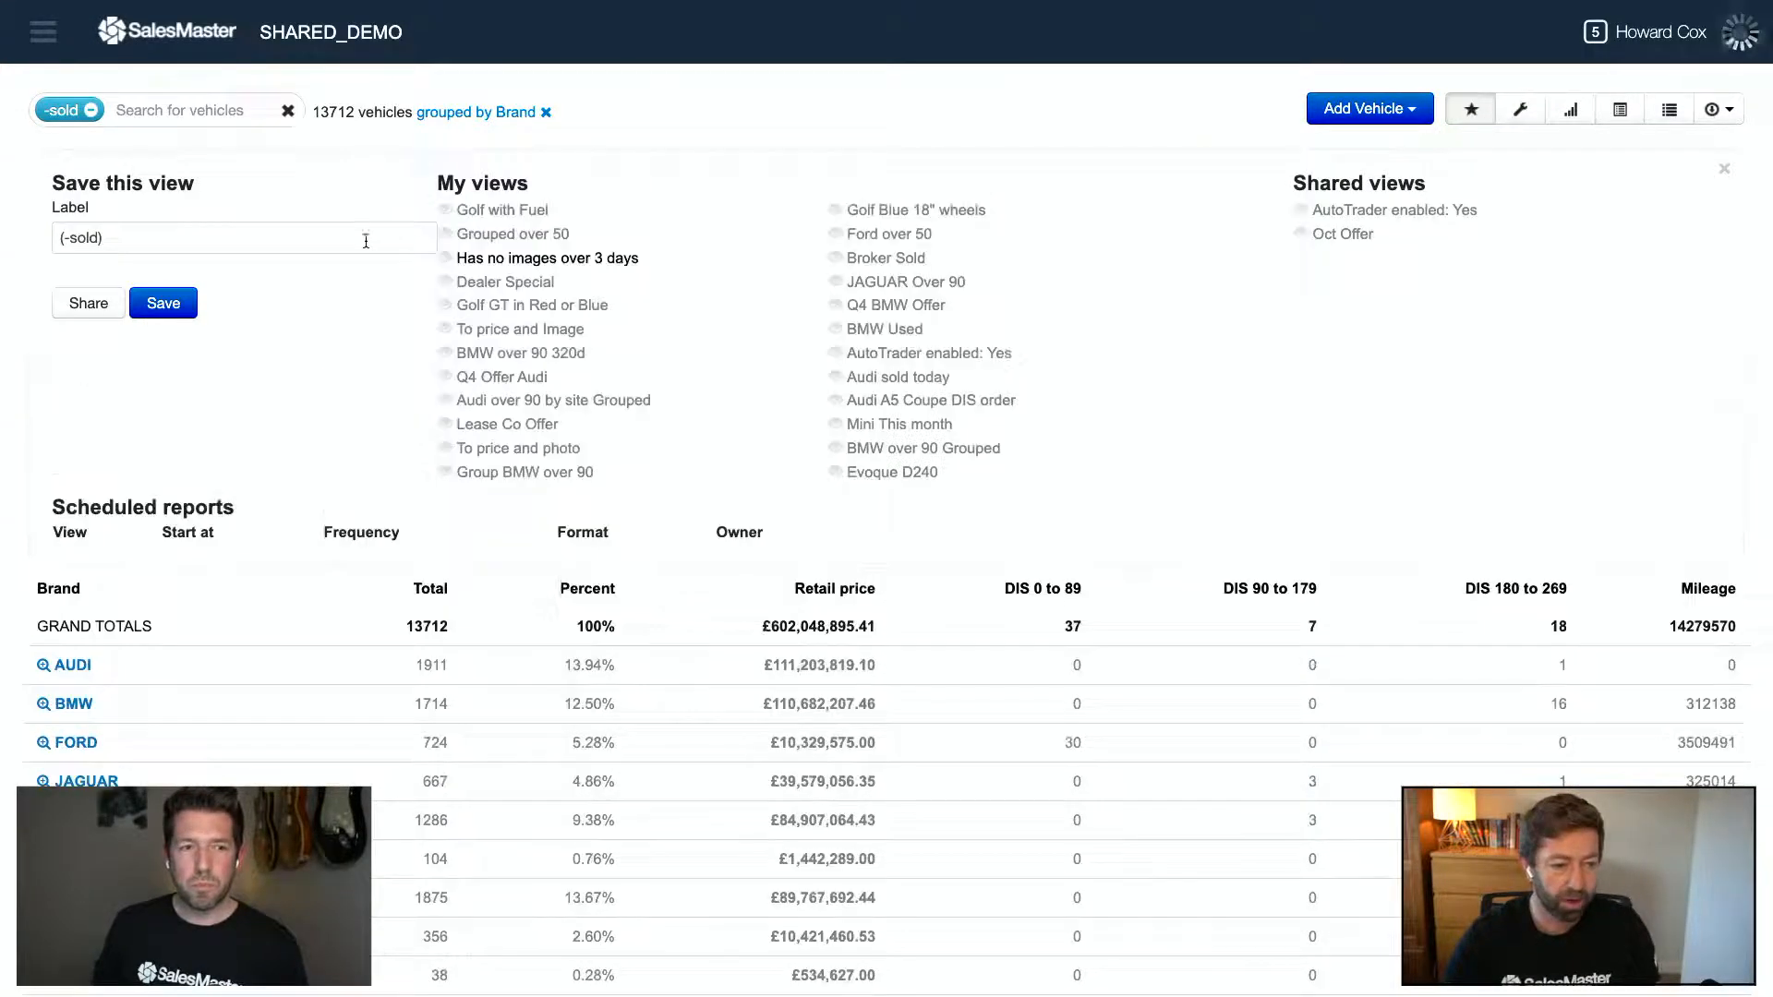
pyautogui.moveTo(313, 242); pyautogui.dragTo(63, 227)
pyautogui.write('G')
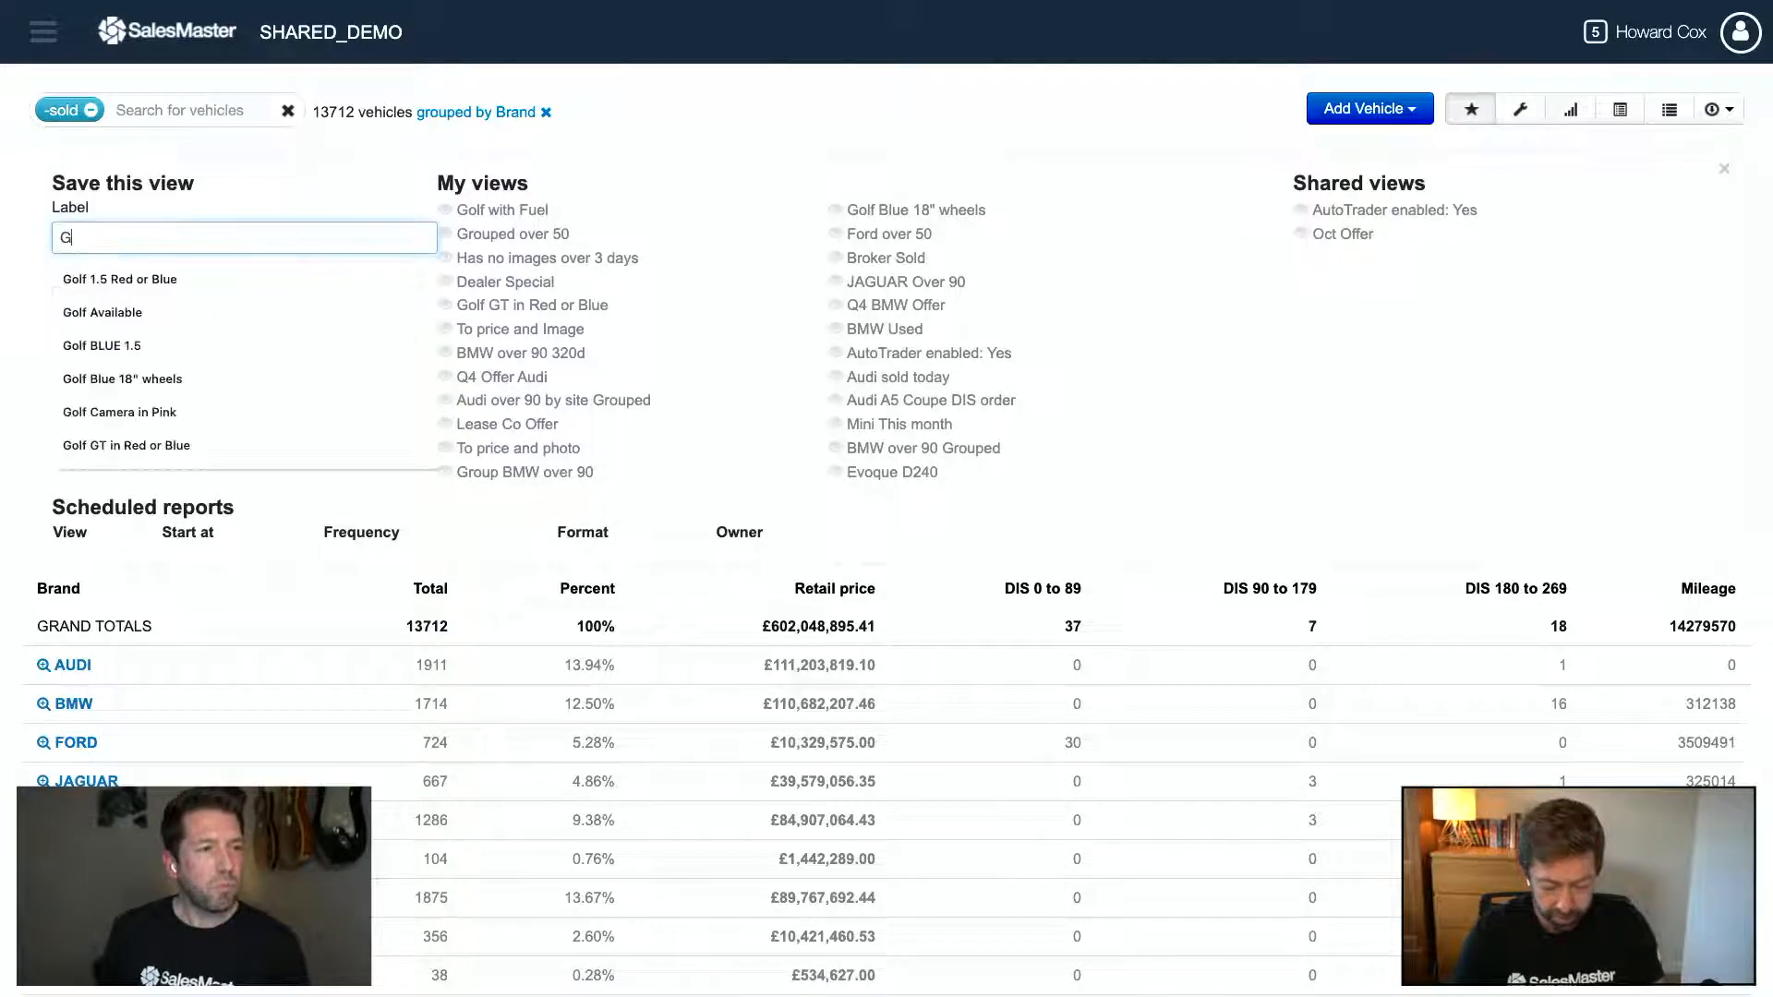
pyautogui.write('rouping on top of Brand')
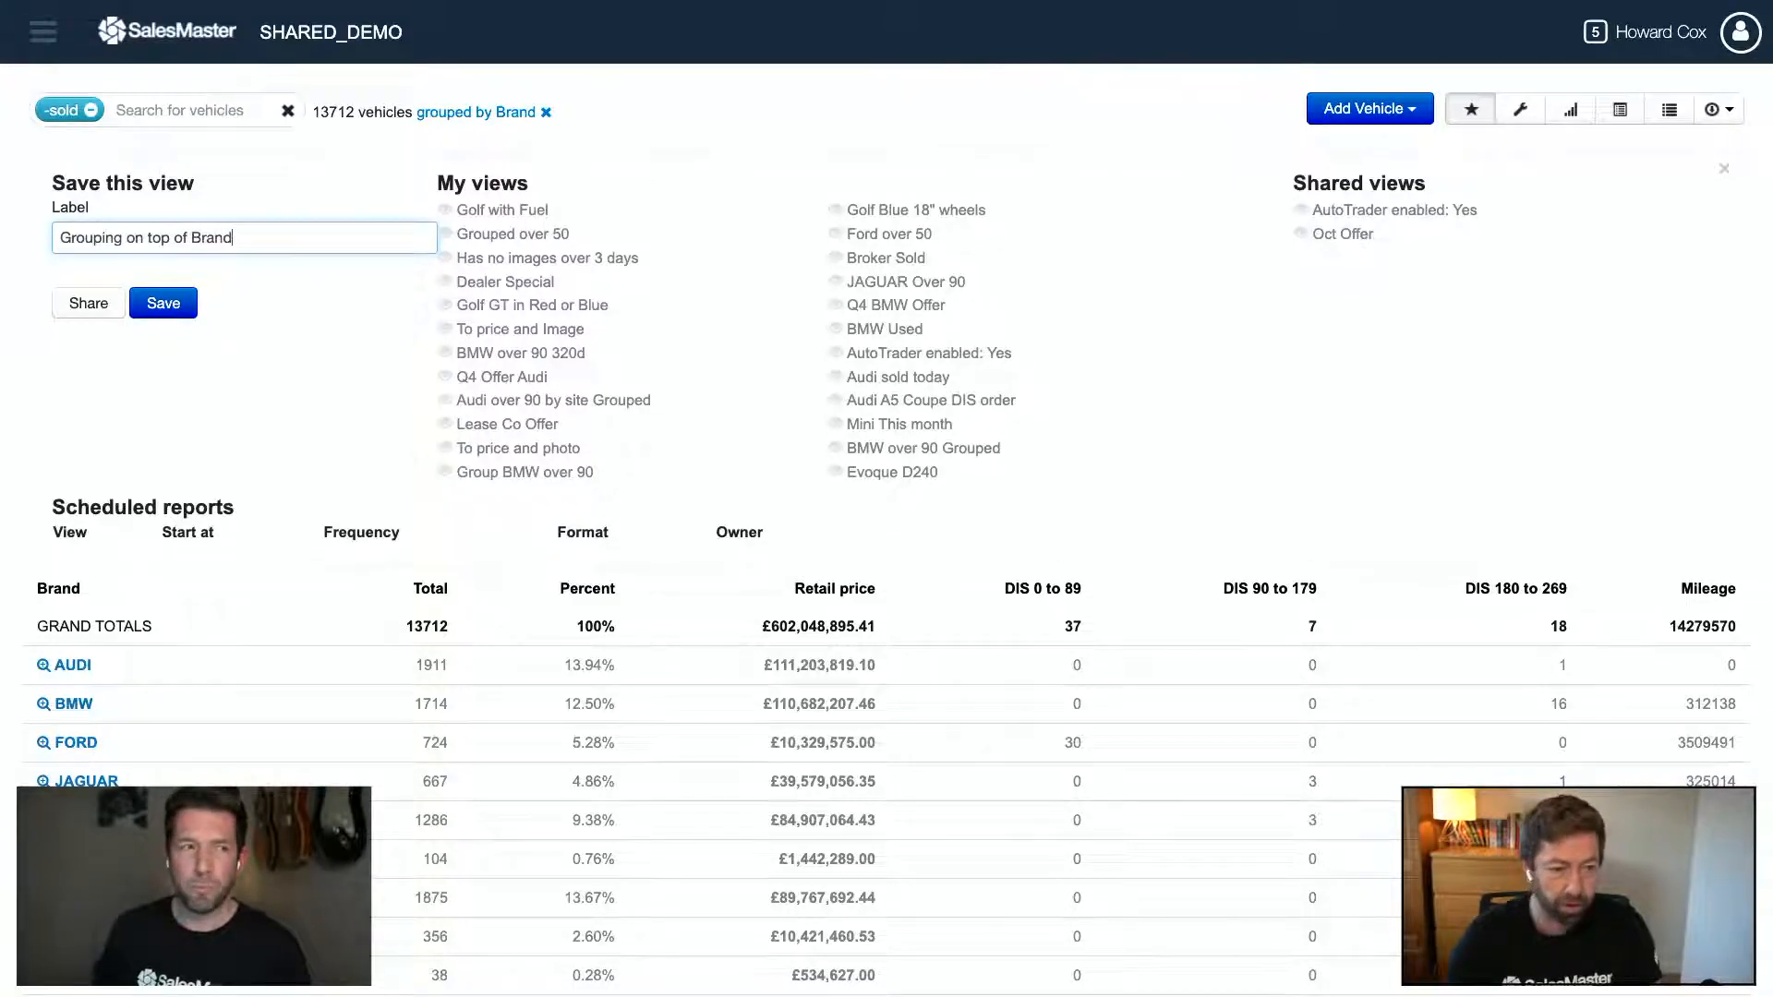
pyautogui.click(155, 305)
# - Pin the saved view "Grouping on top of Brand" as a tab and close the saved views
pyautogui.click(489, 210)
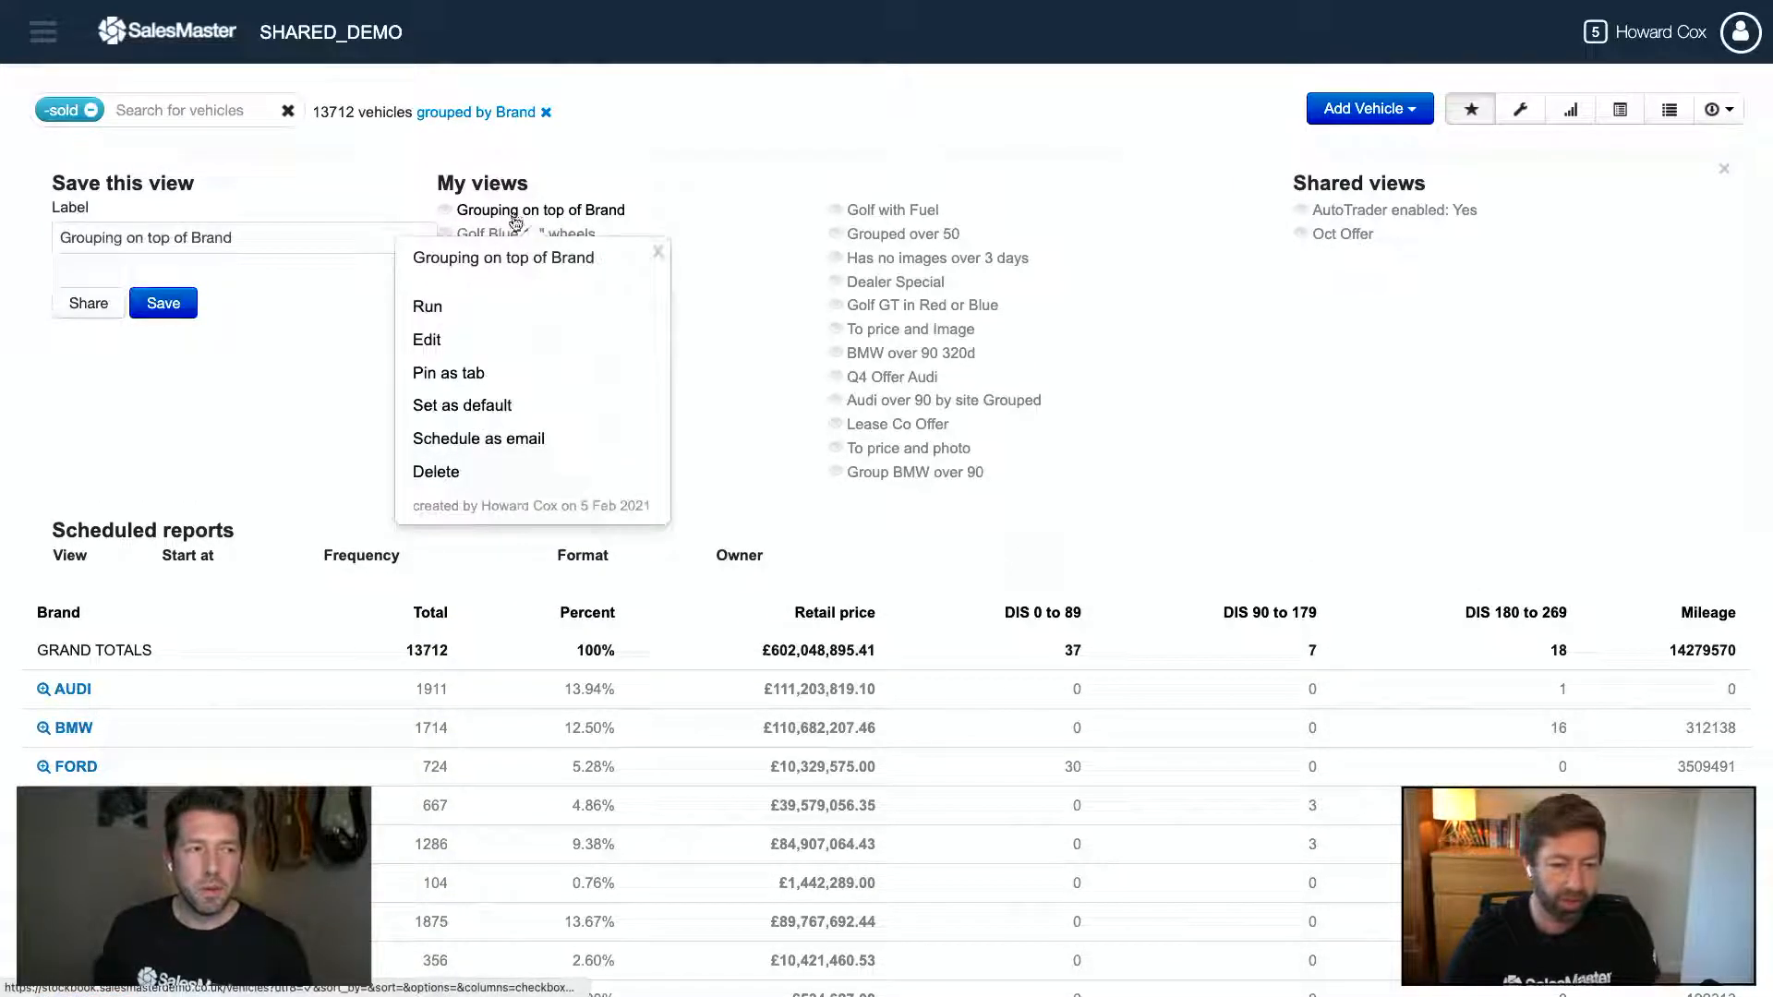
pyautogui.click(446, 374)
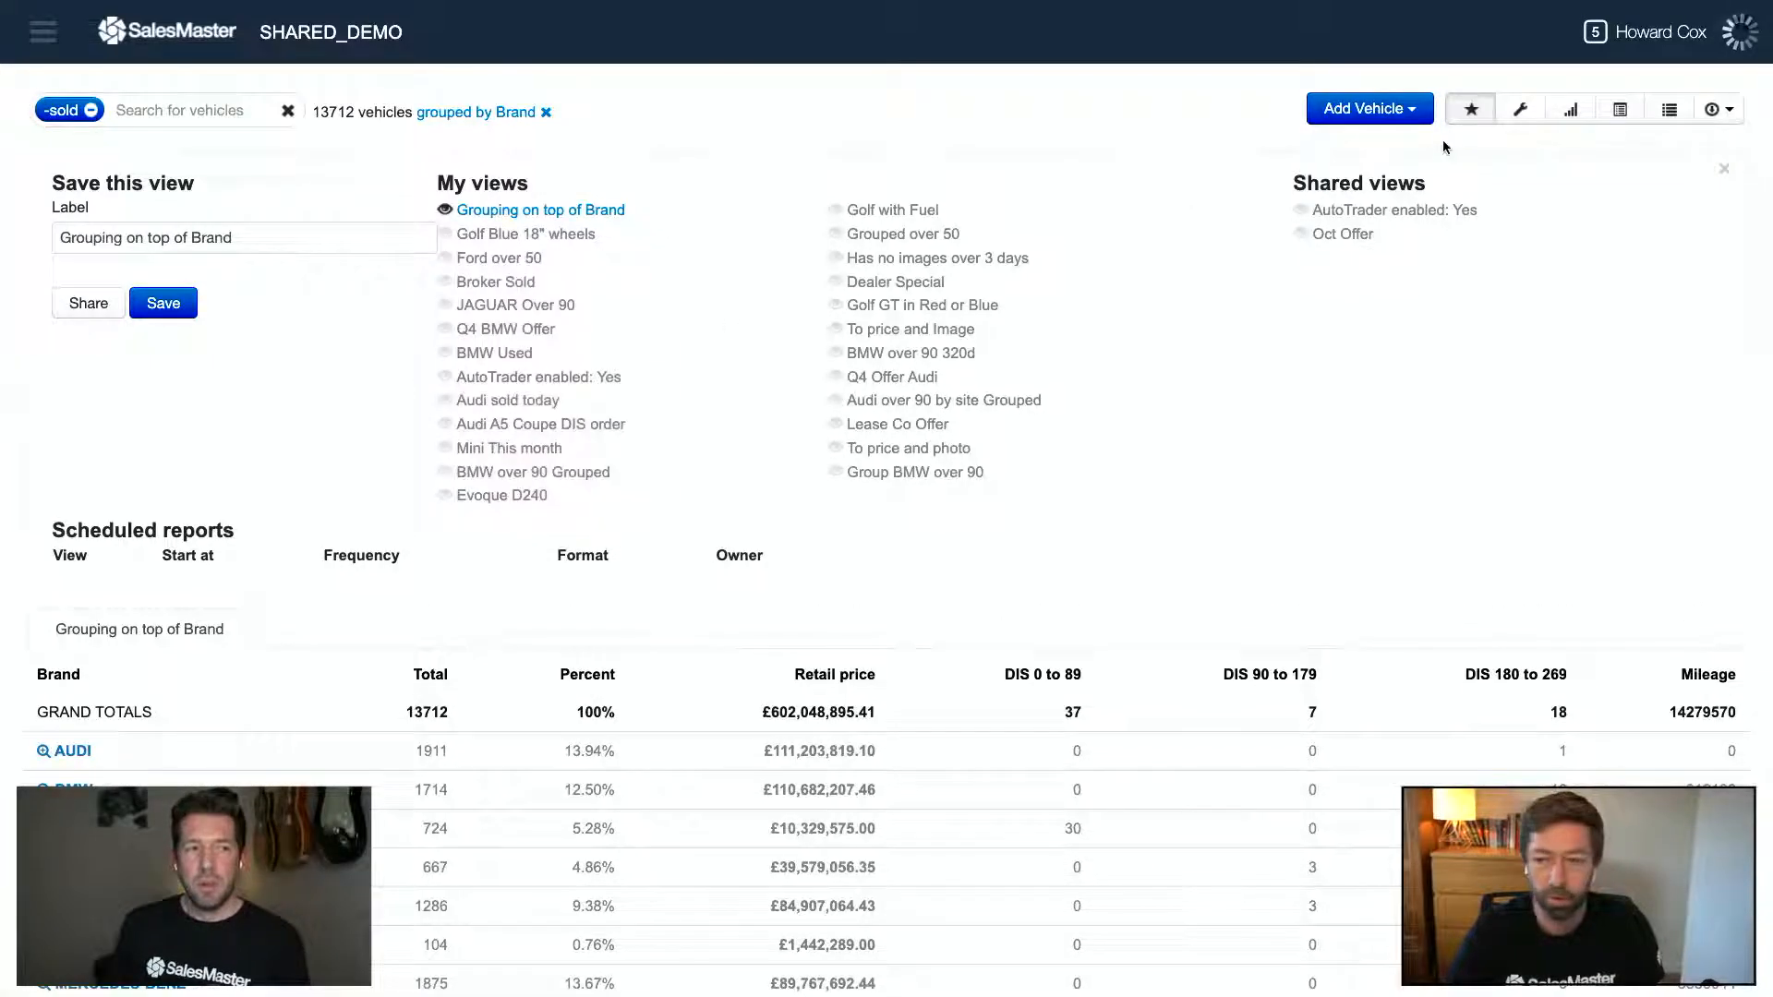
pyautogui.click(1465, 124)
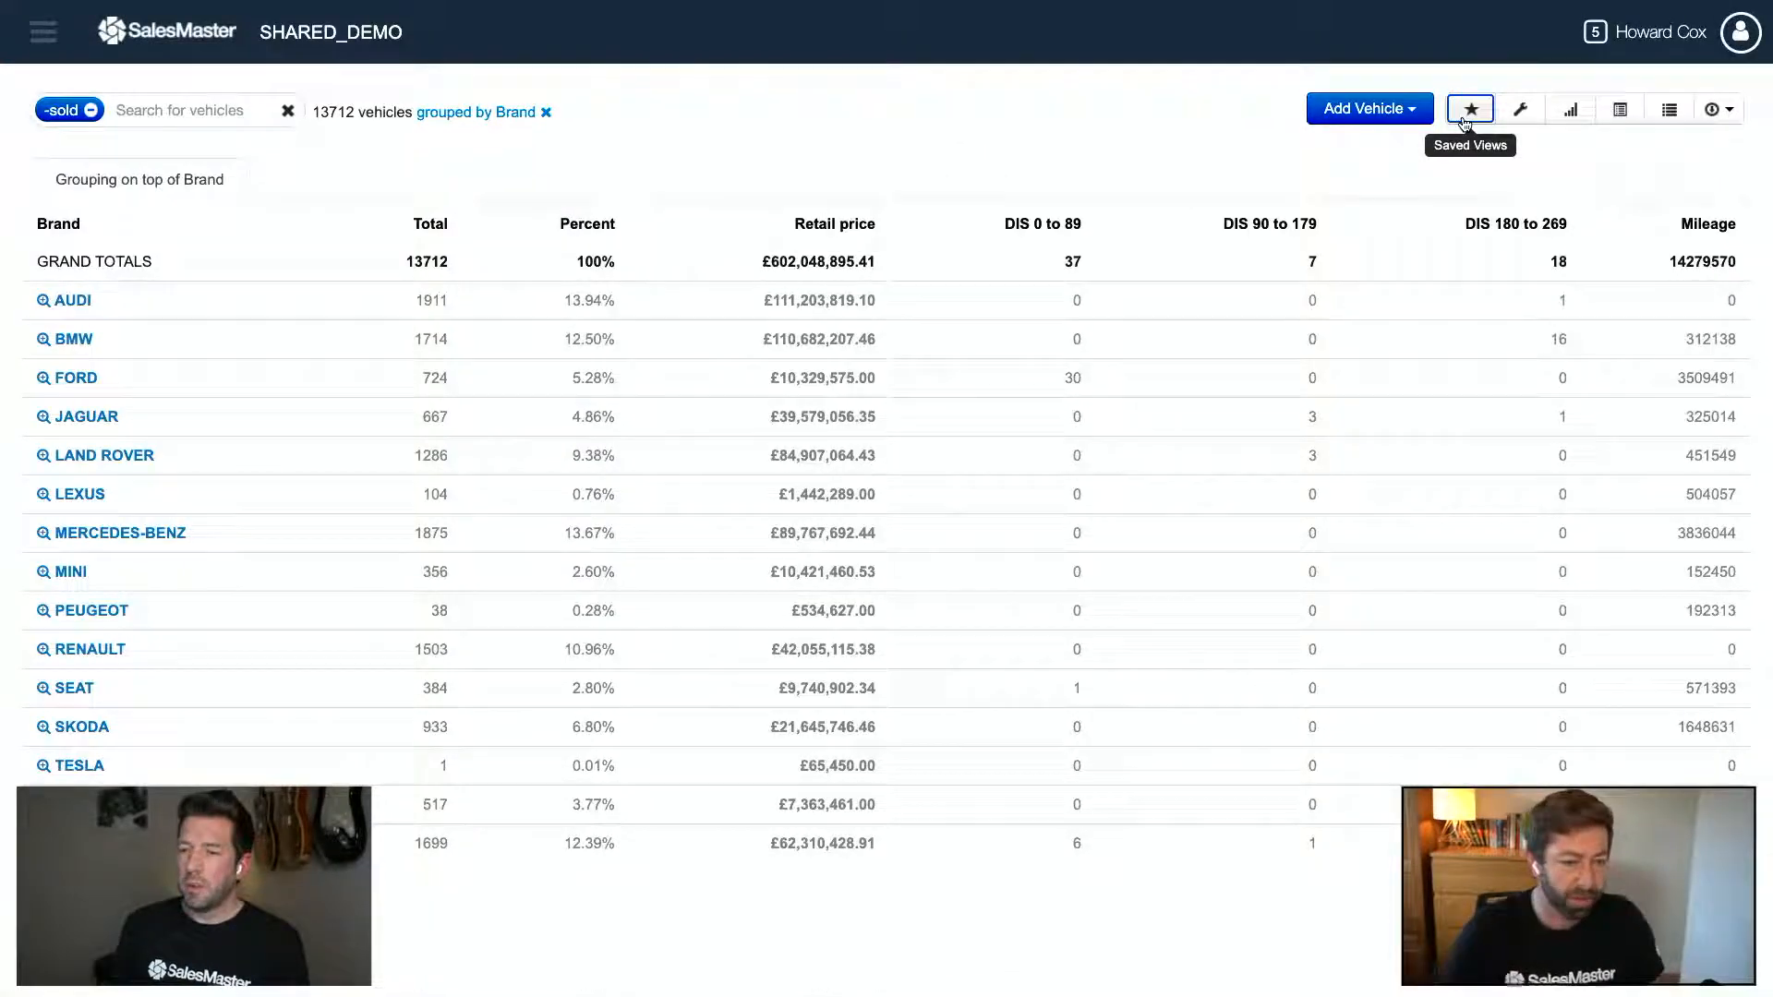
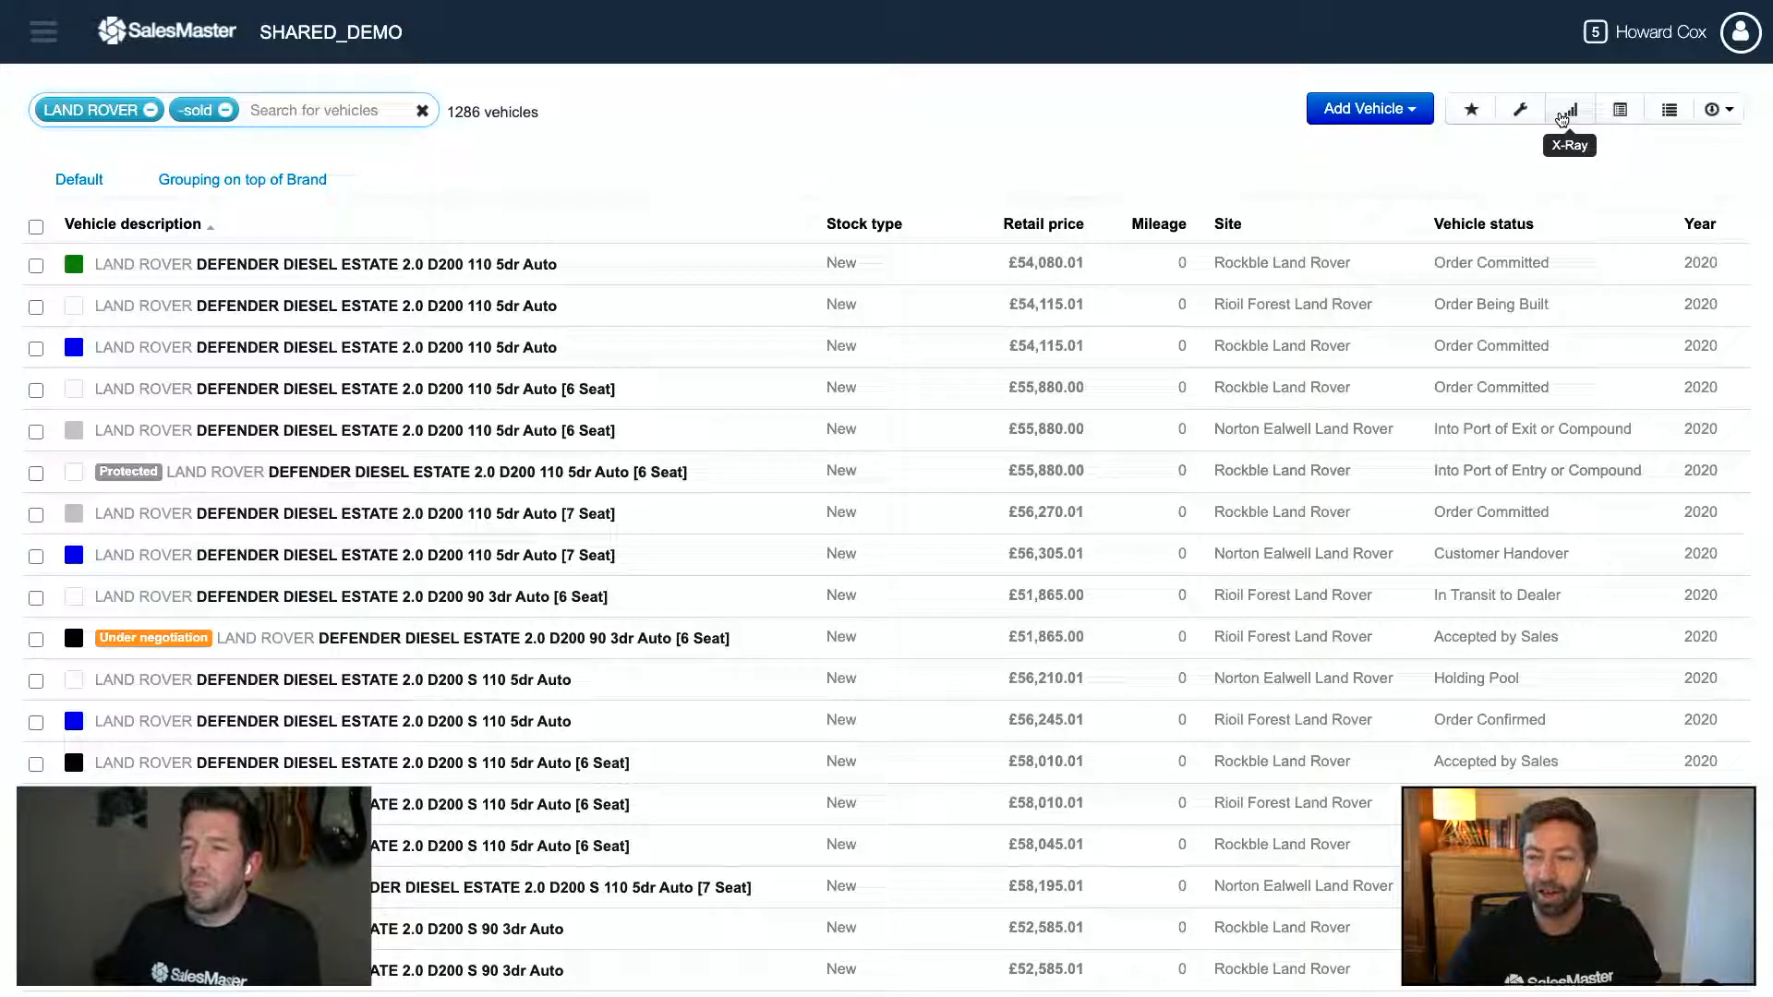
# - Show the X-ray charts for the unsold vehicles, and remove and reapply the LAND ROVER filter to refresh them
pyautogui.click(1561, 119)
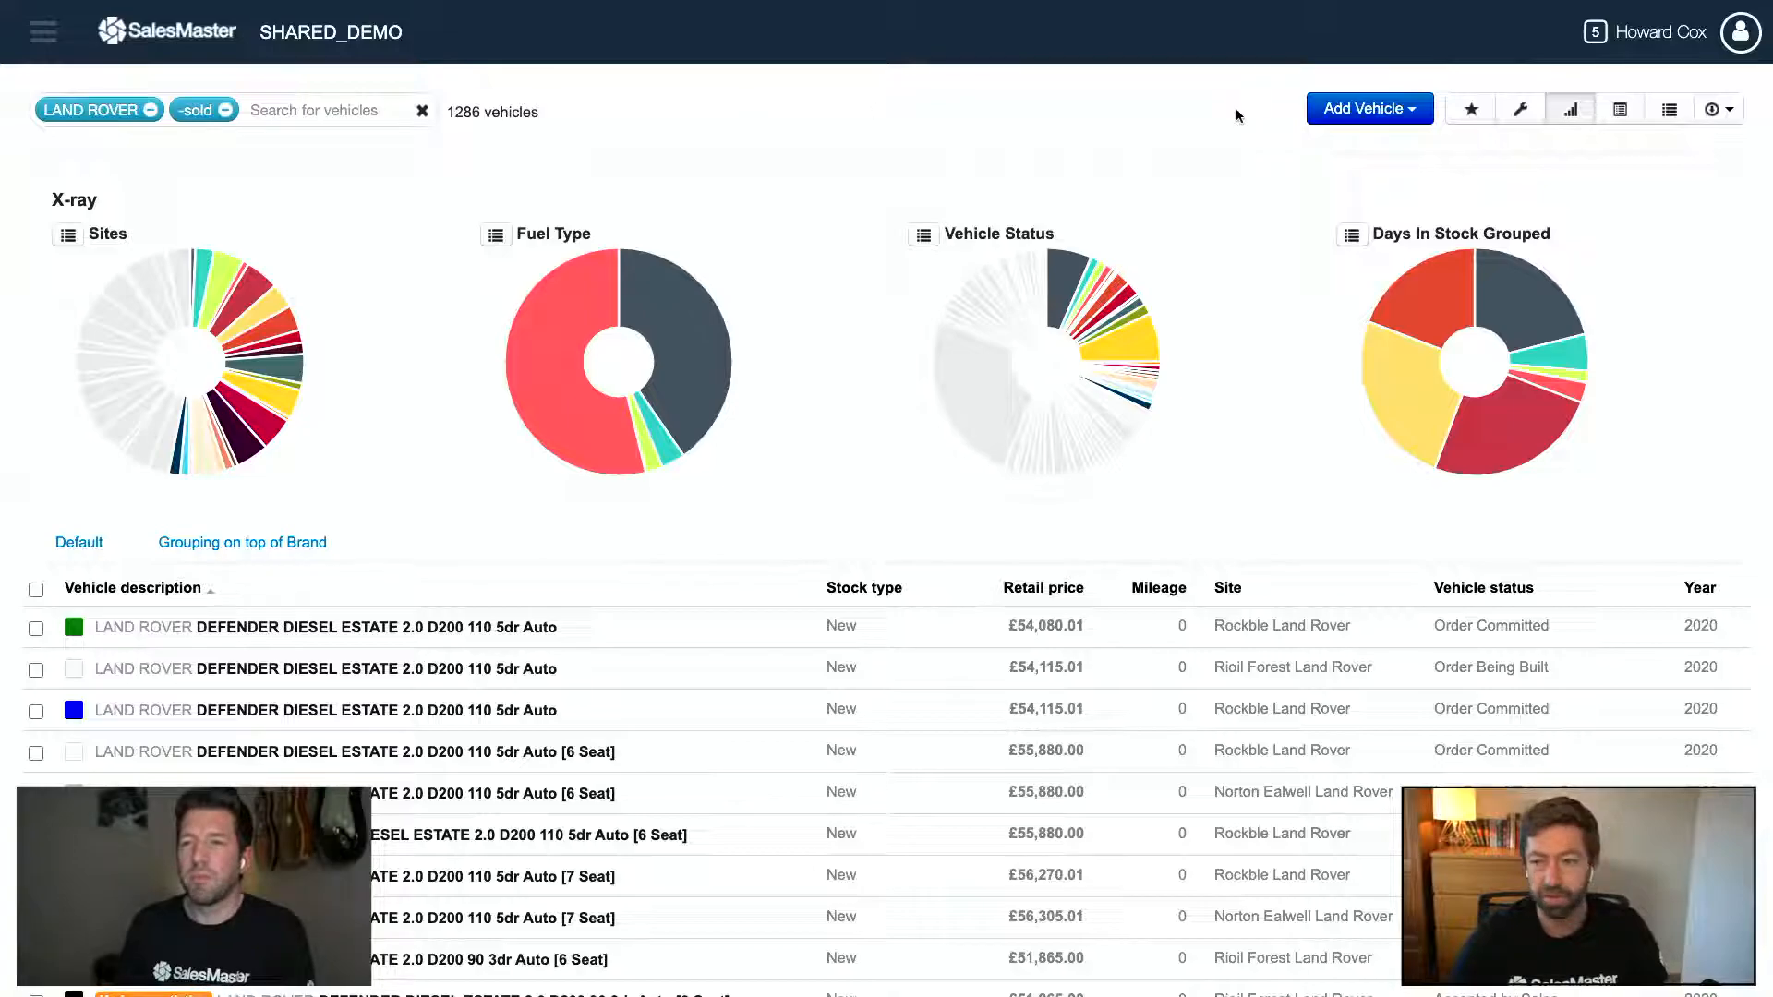
pyautogui.click(1570, 109)
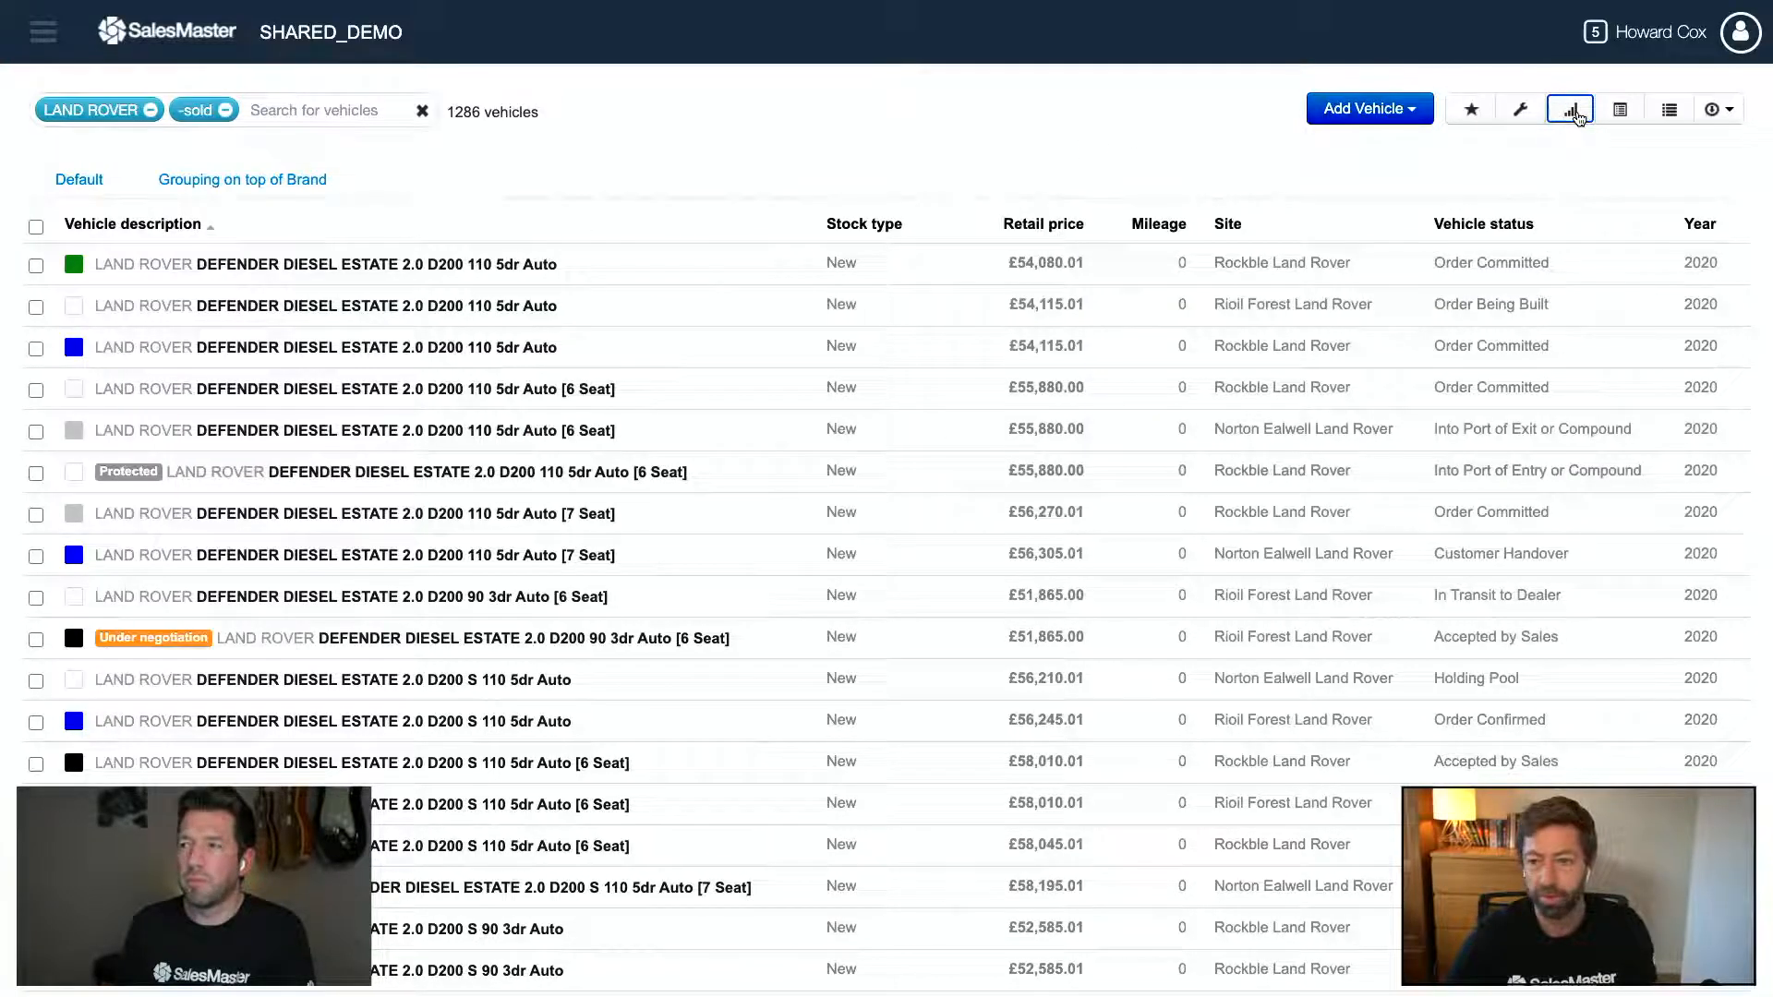
pyautogui.click(1570, 109)
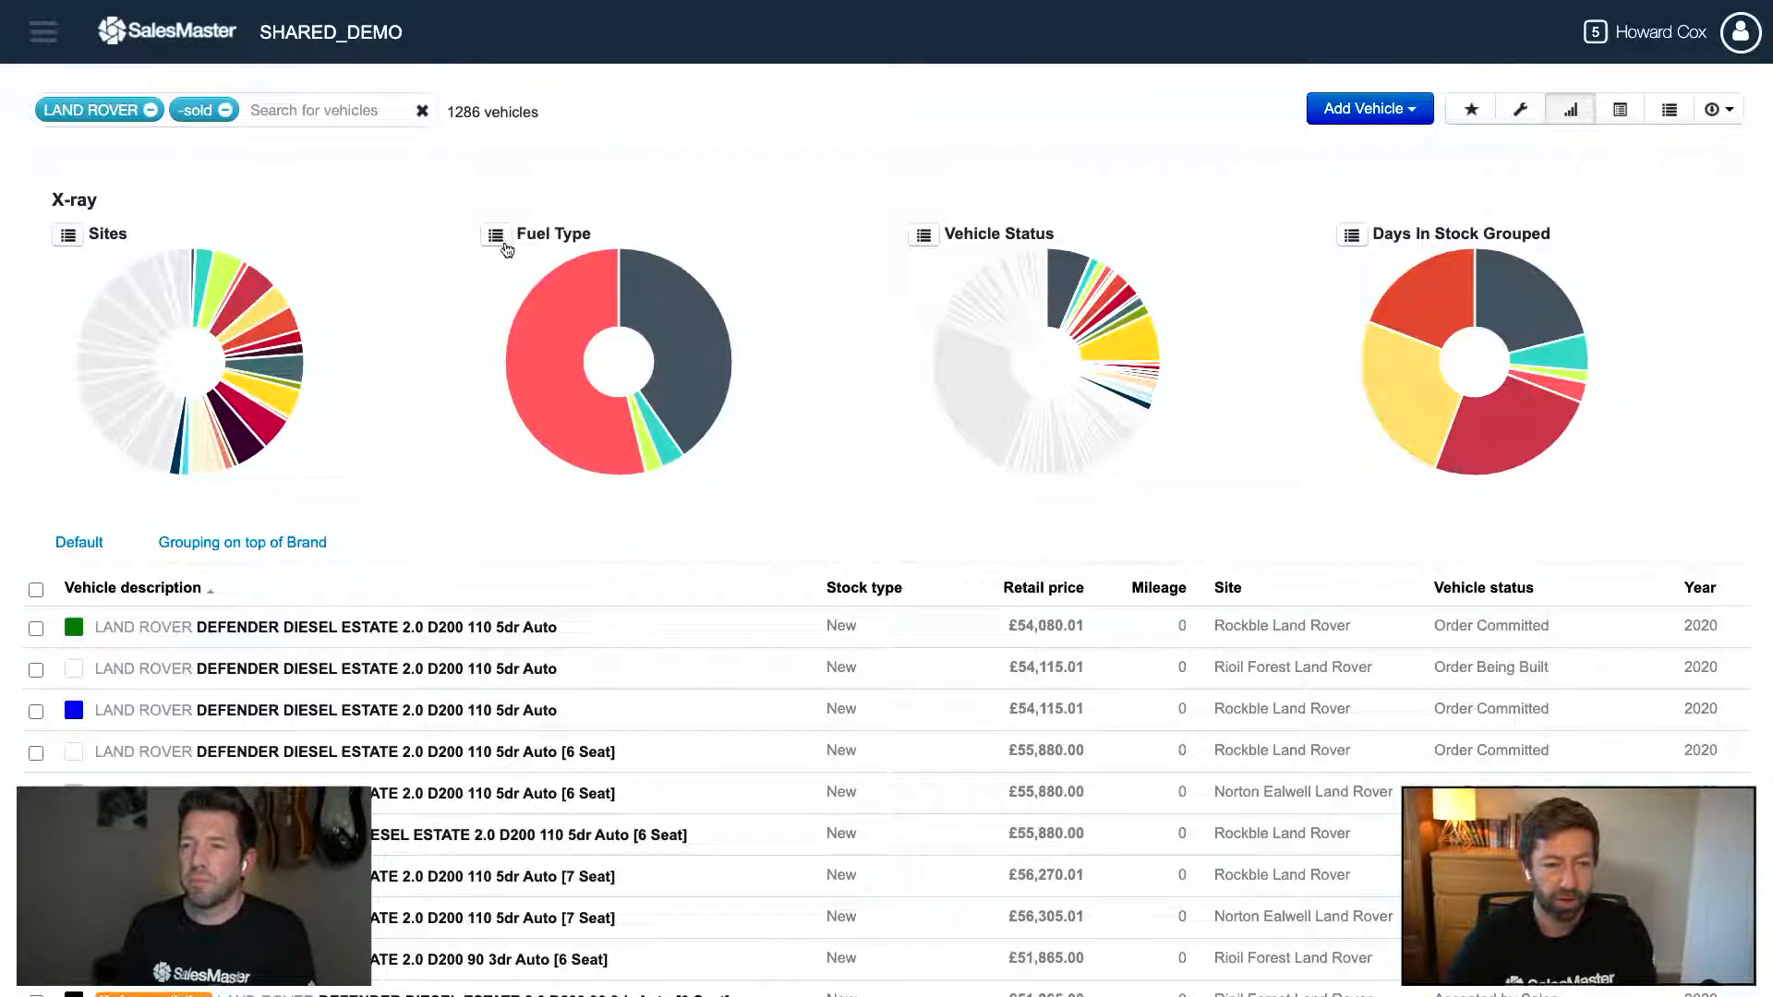
pyautogui.click(149, 110)
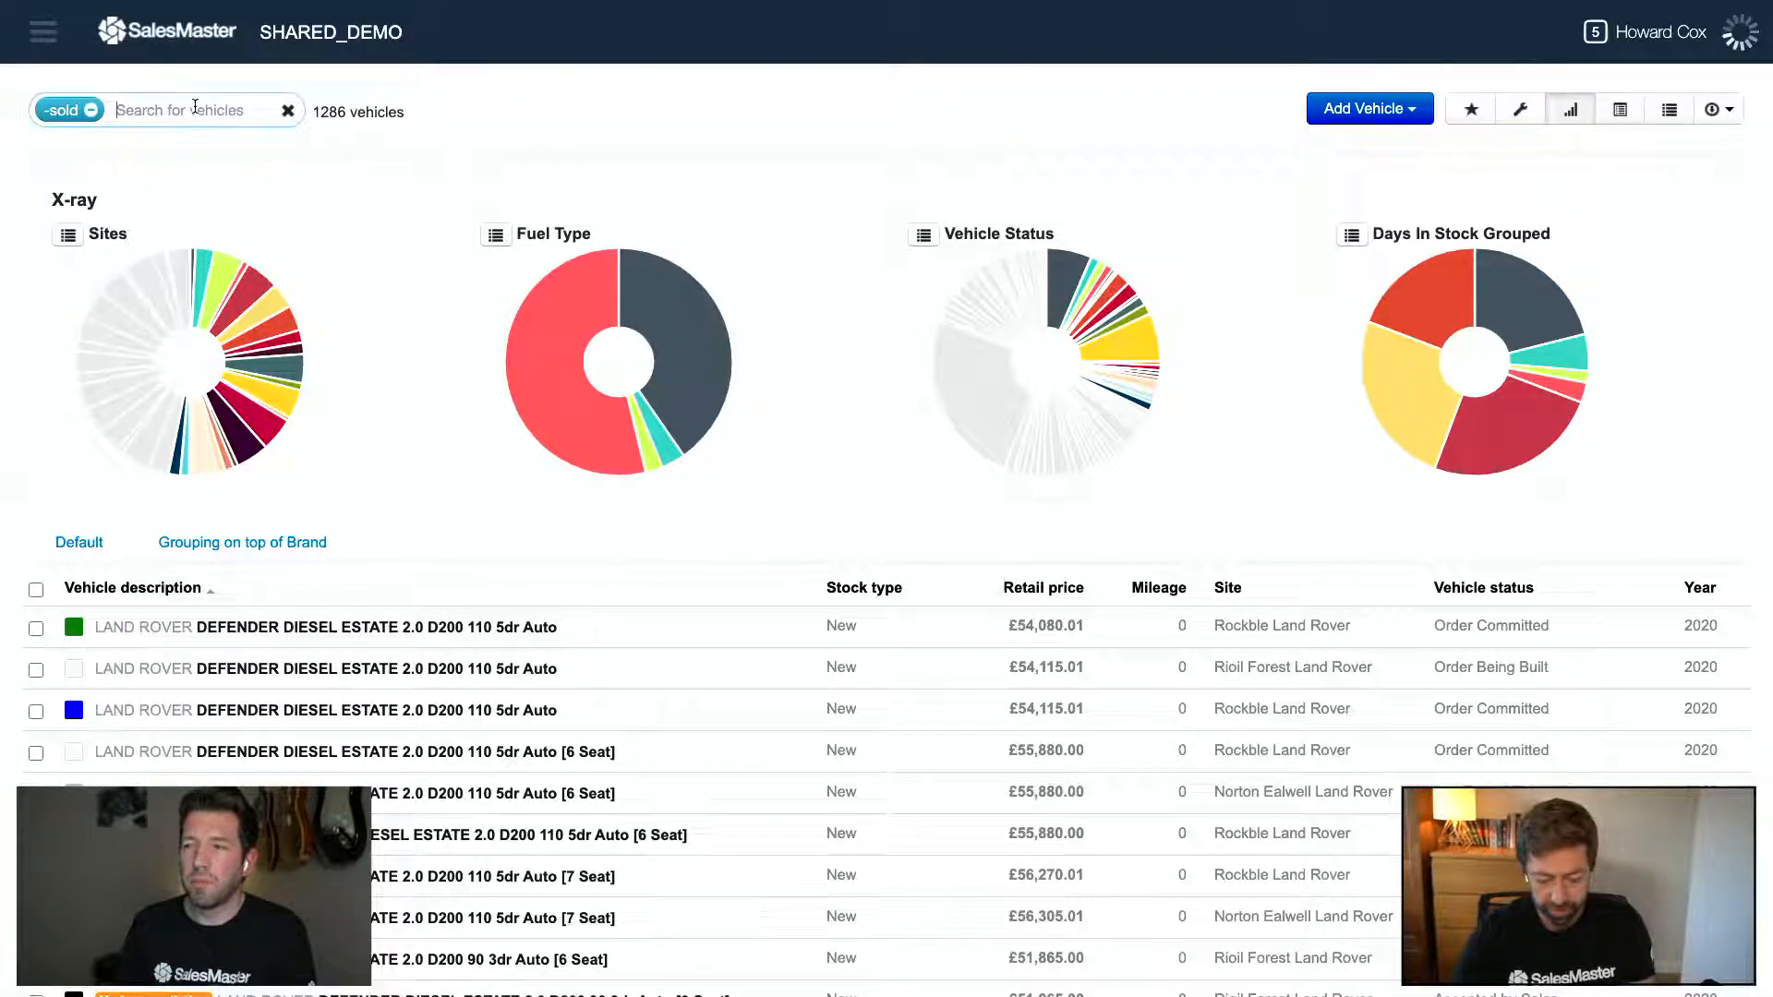
pyautogui.write('lan')
pyautogui.press('Return')
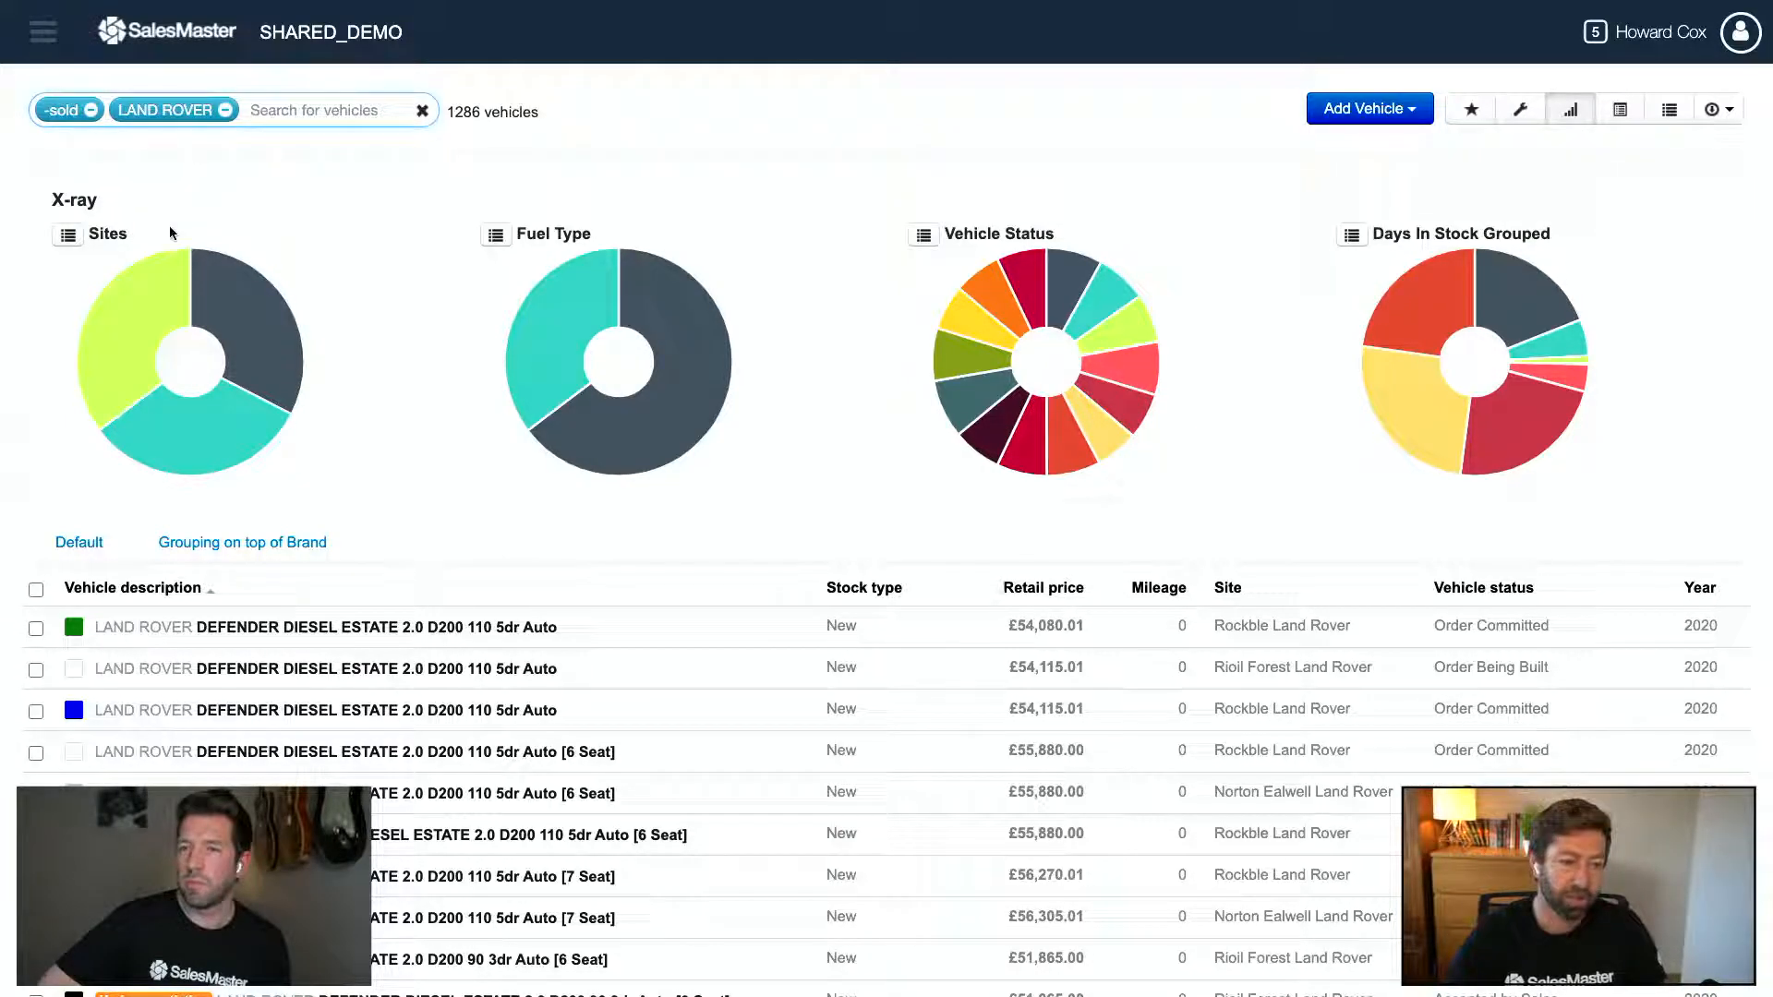
# - Examine the slices of the Sites, Fuel Type and Vehicle Status charts, and check the available email export formats
pyautogui.moveTo(130, 309)
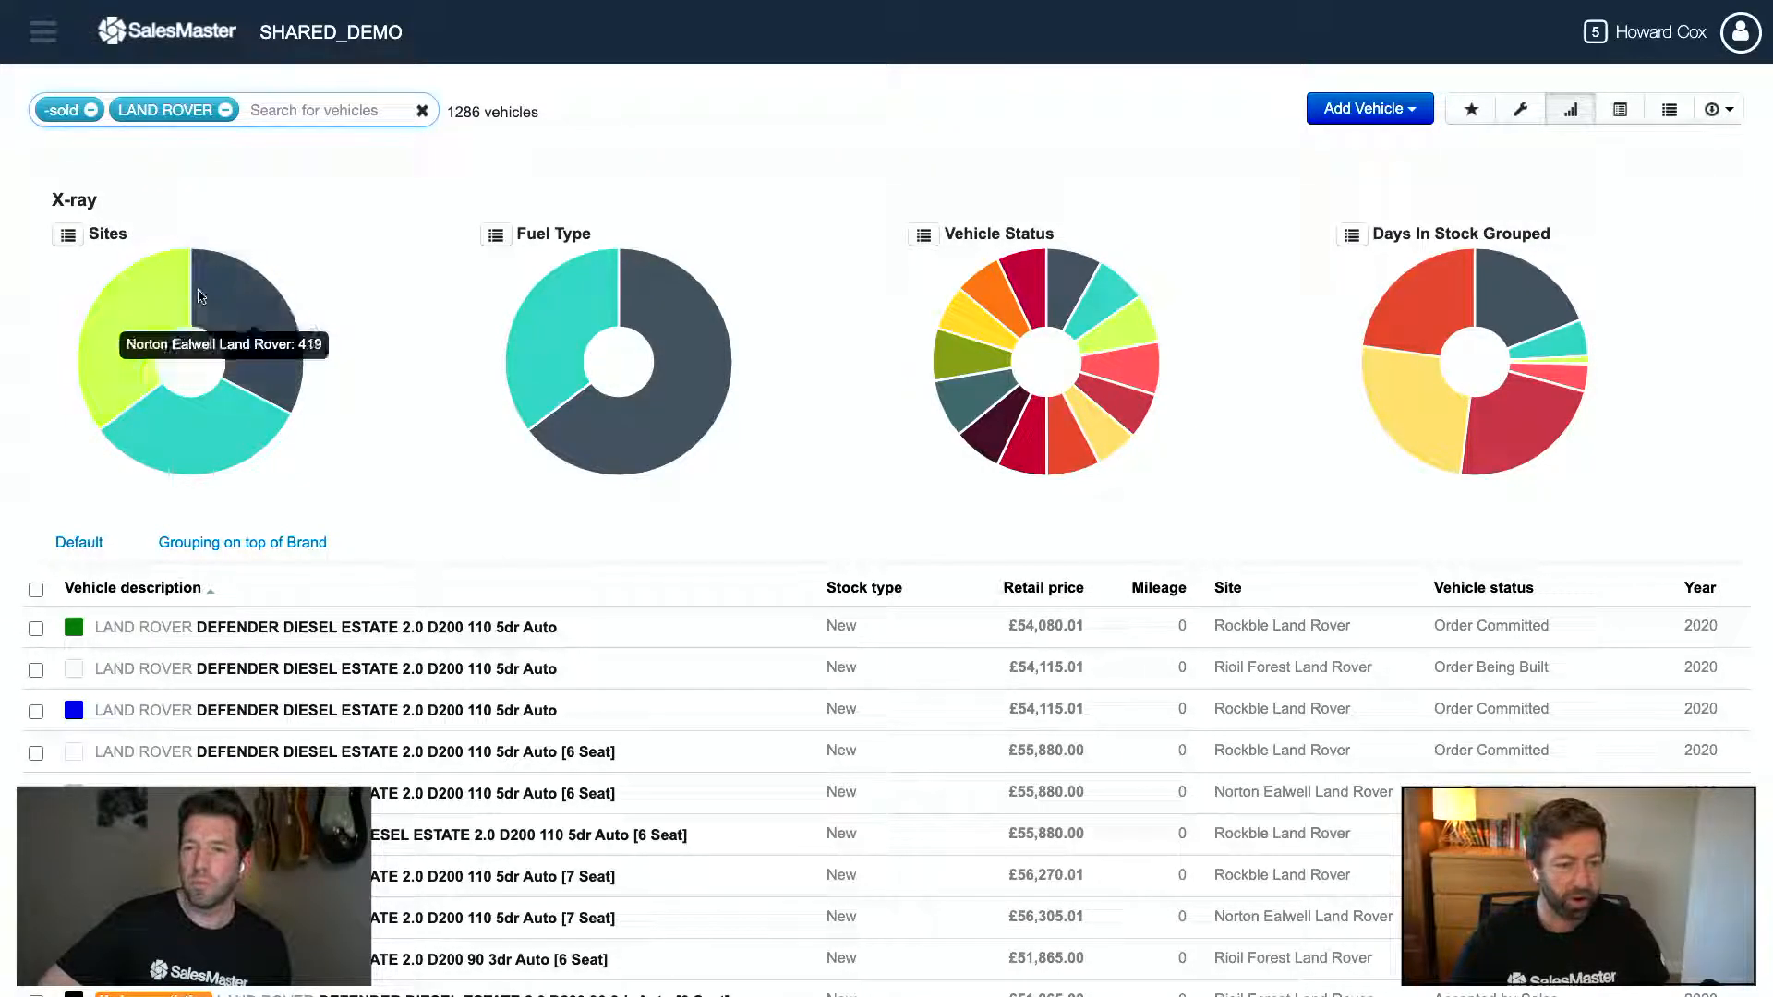
pyautogui.moveTo(221, 457)
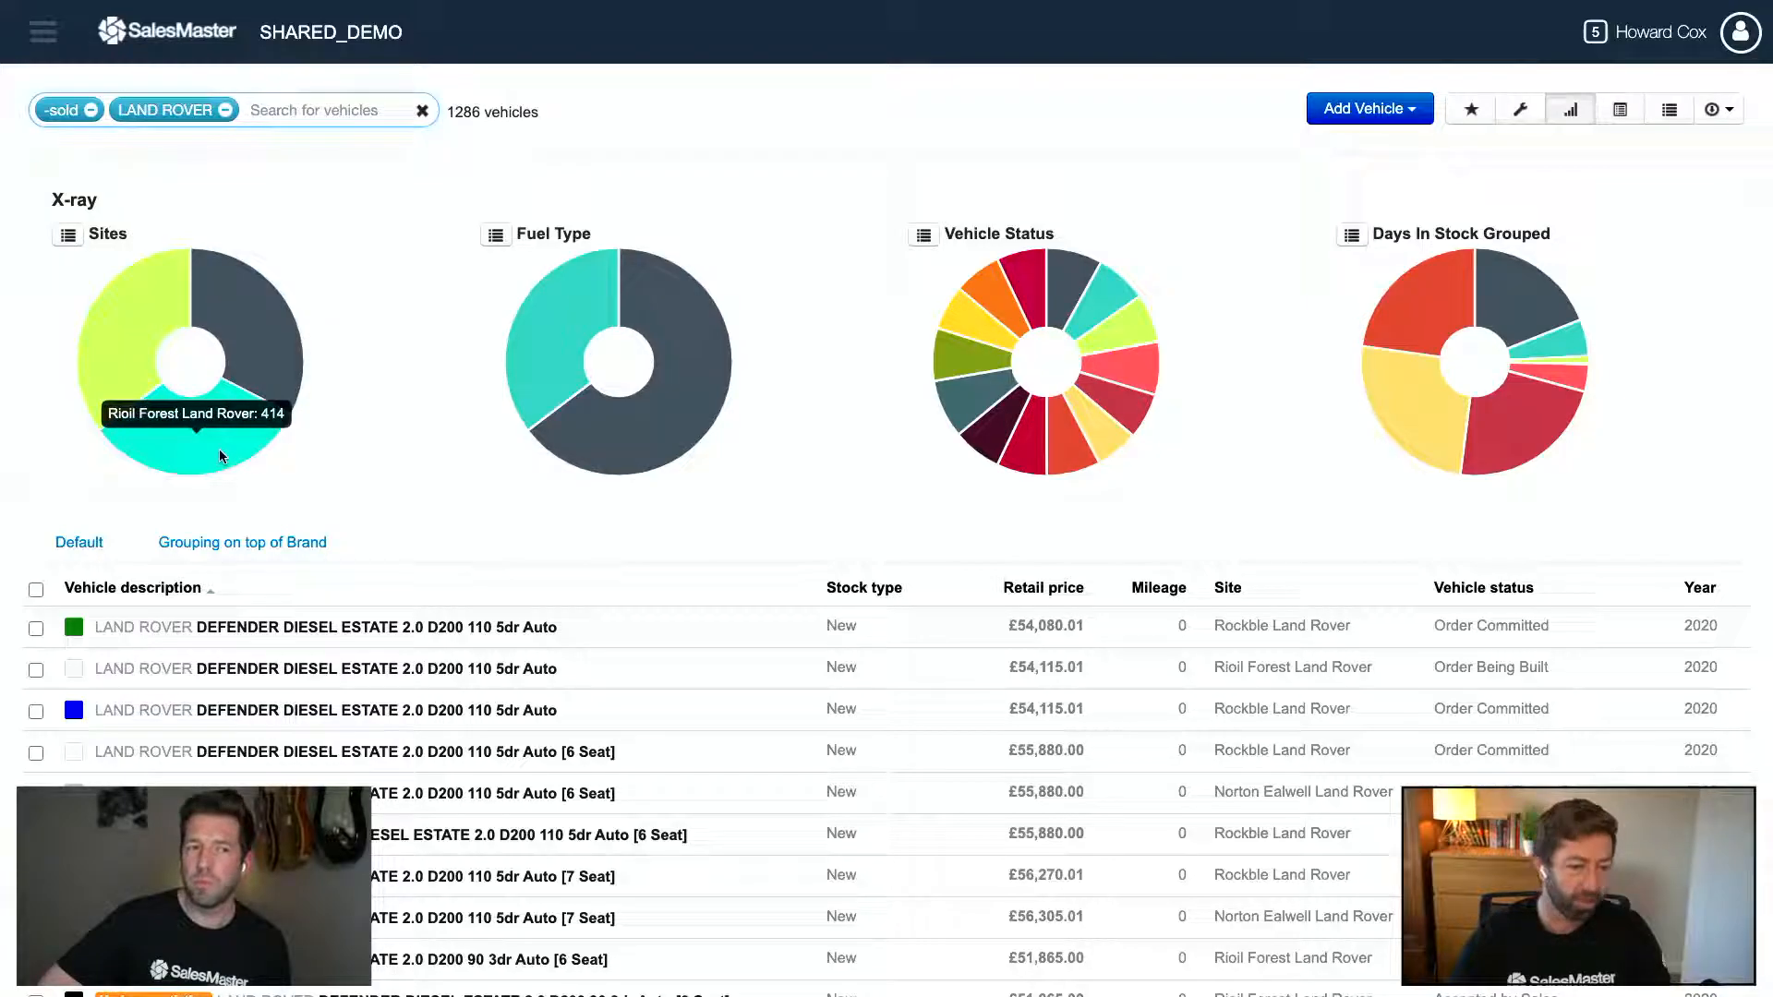
pyautogui.moveTo(698, 318)
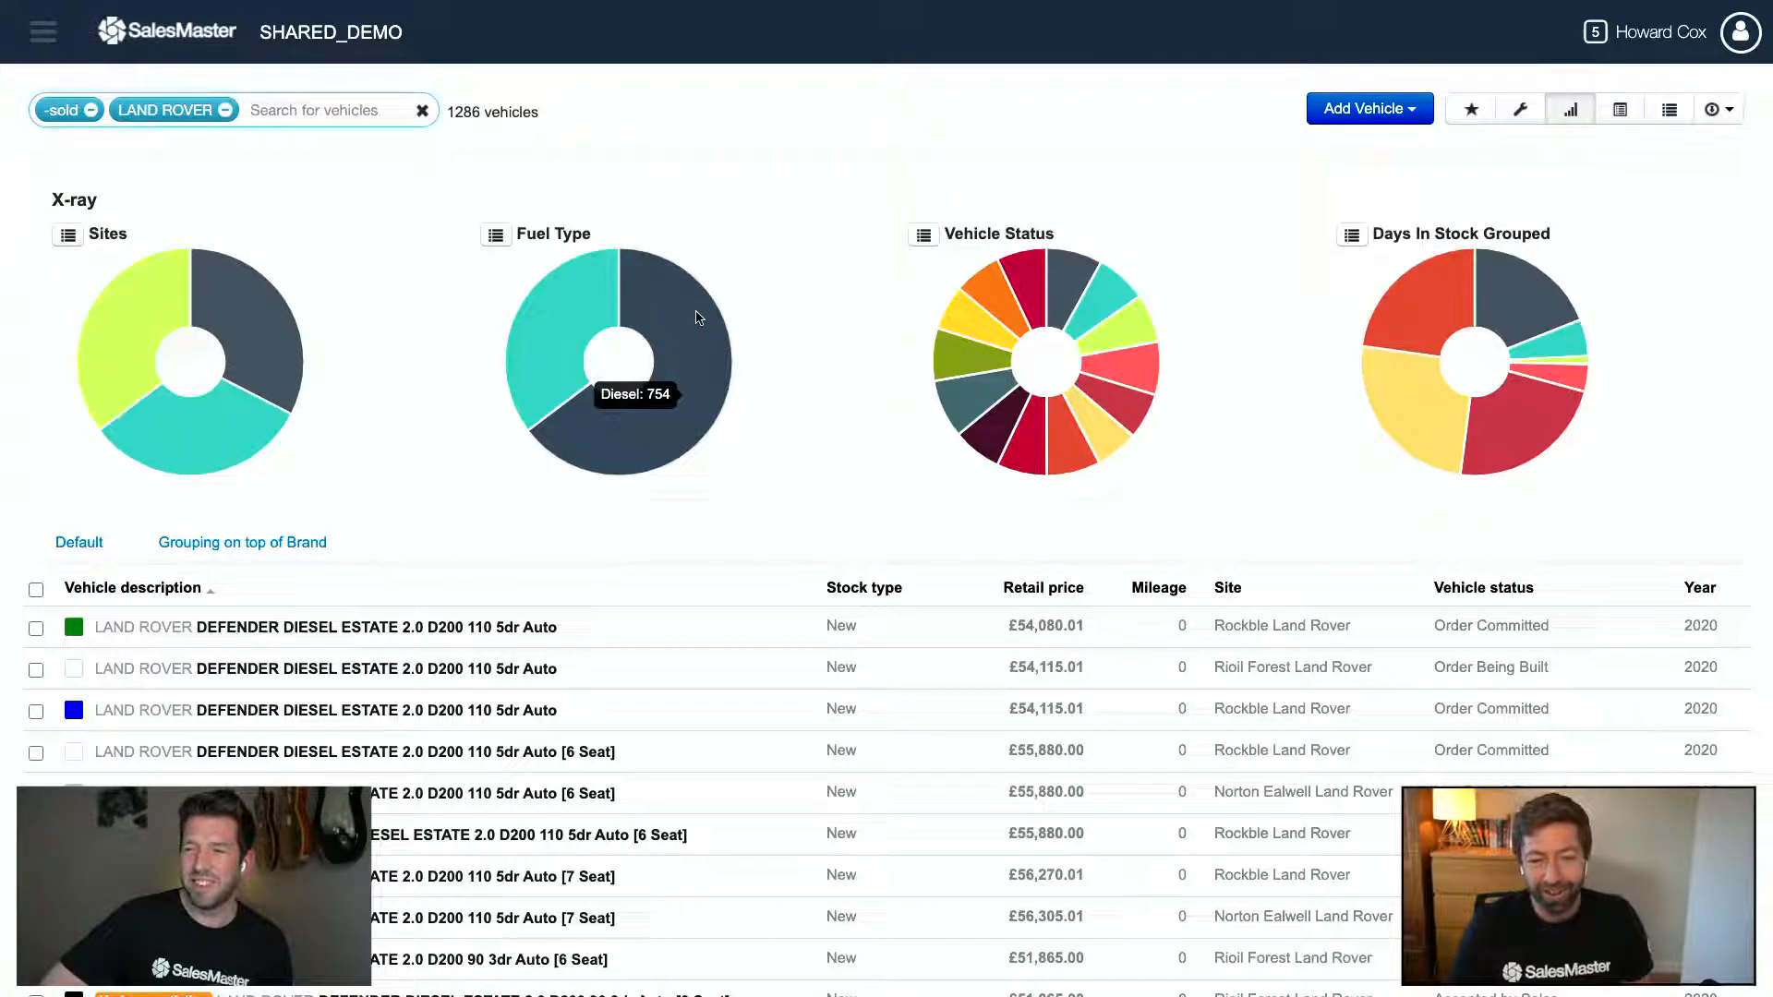
pyautogui.moveTo(584, 291)
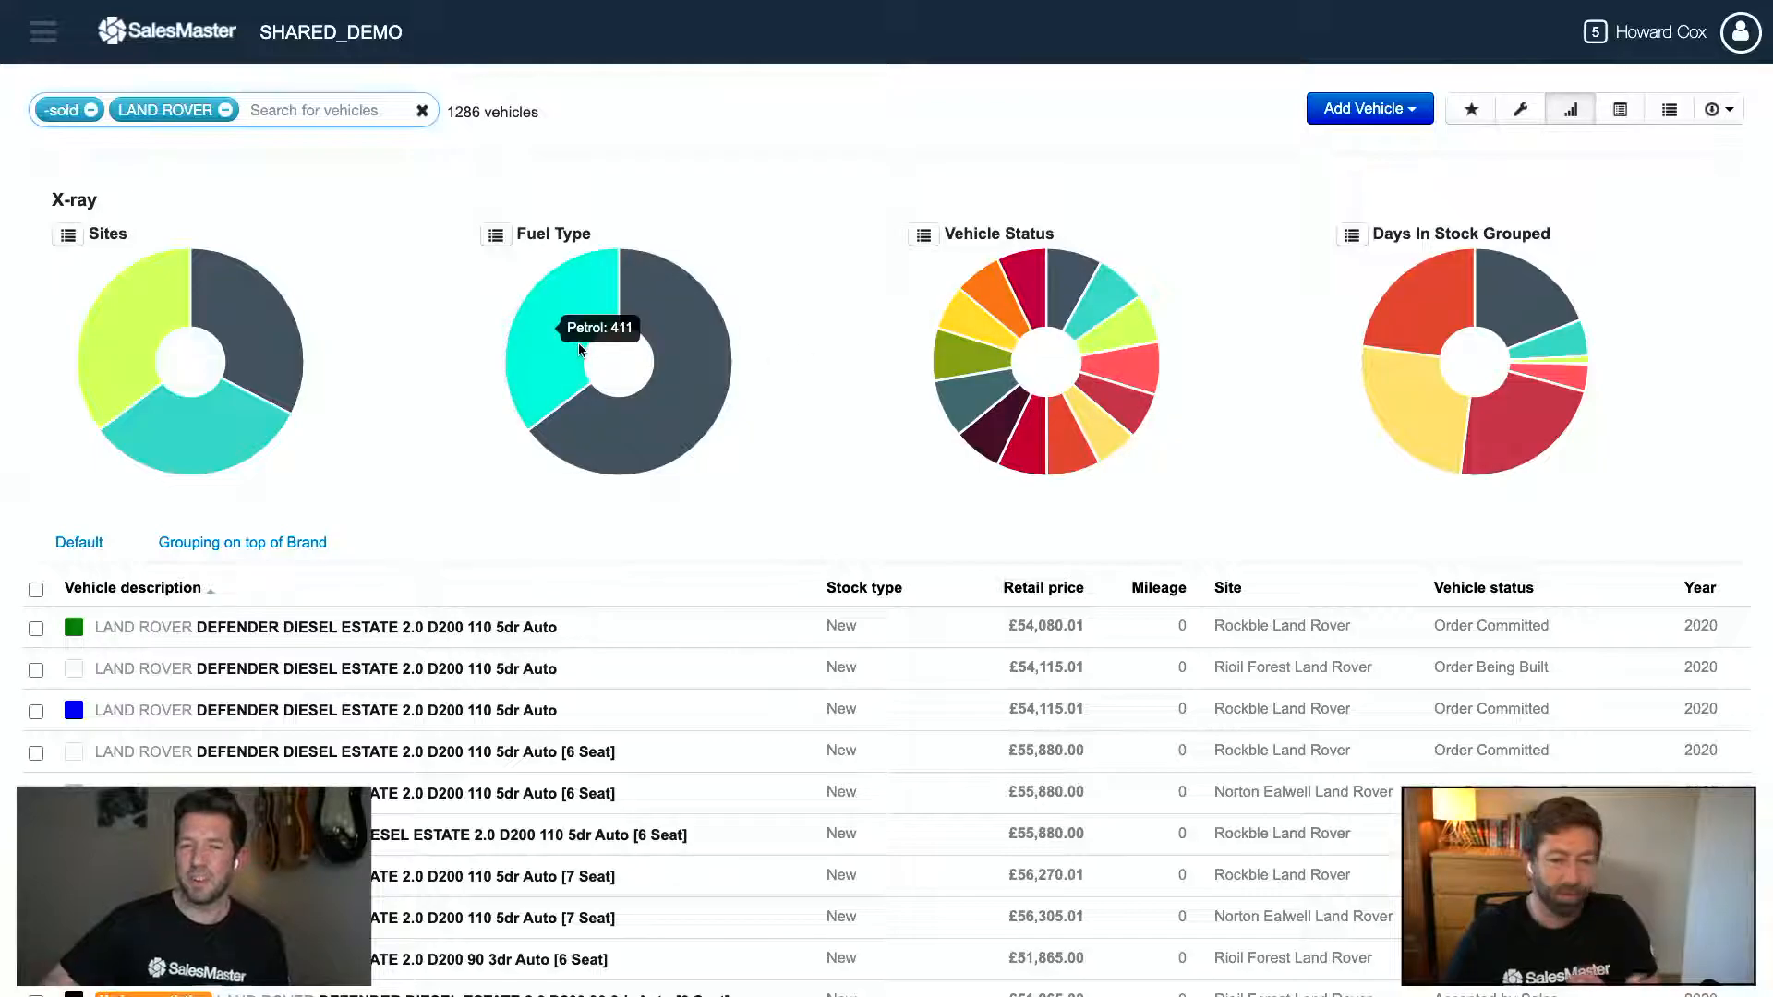
pyautogui.moveTo(592, 395)
pyautogui.moveTo(952, 368)
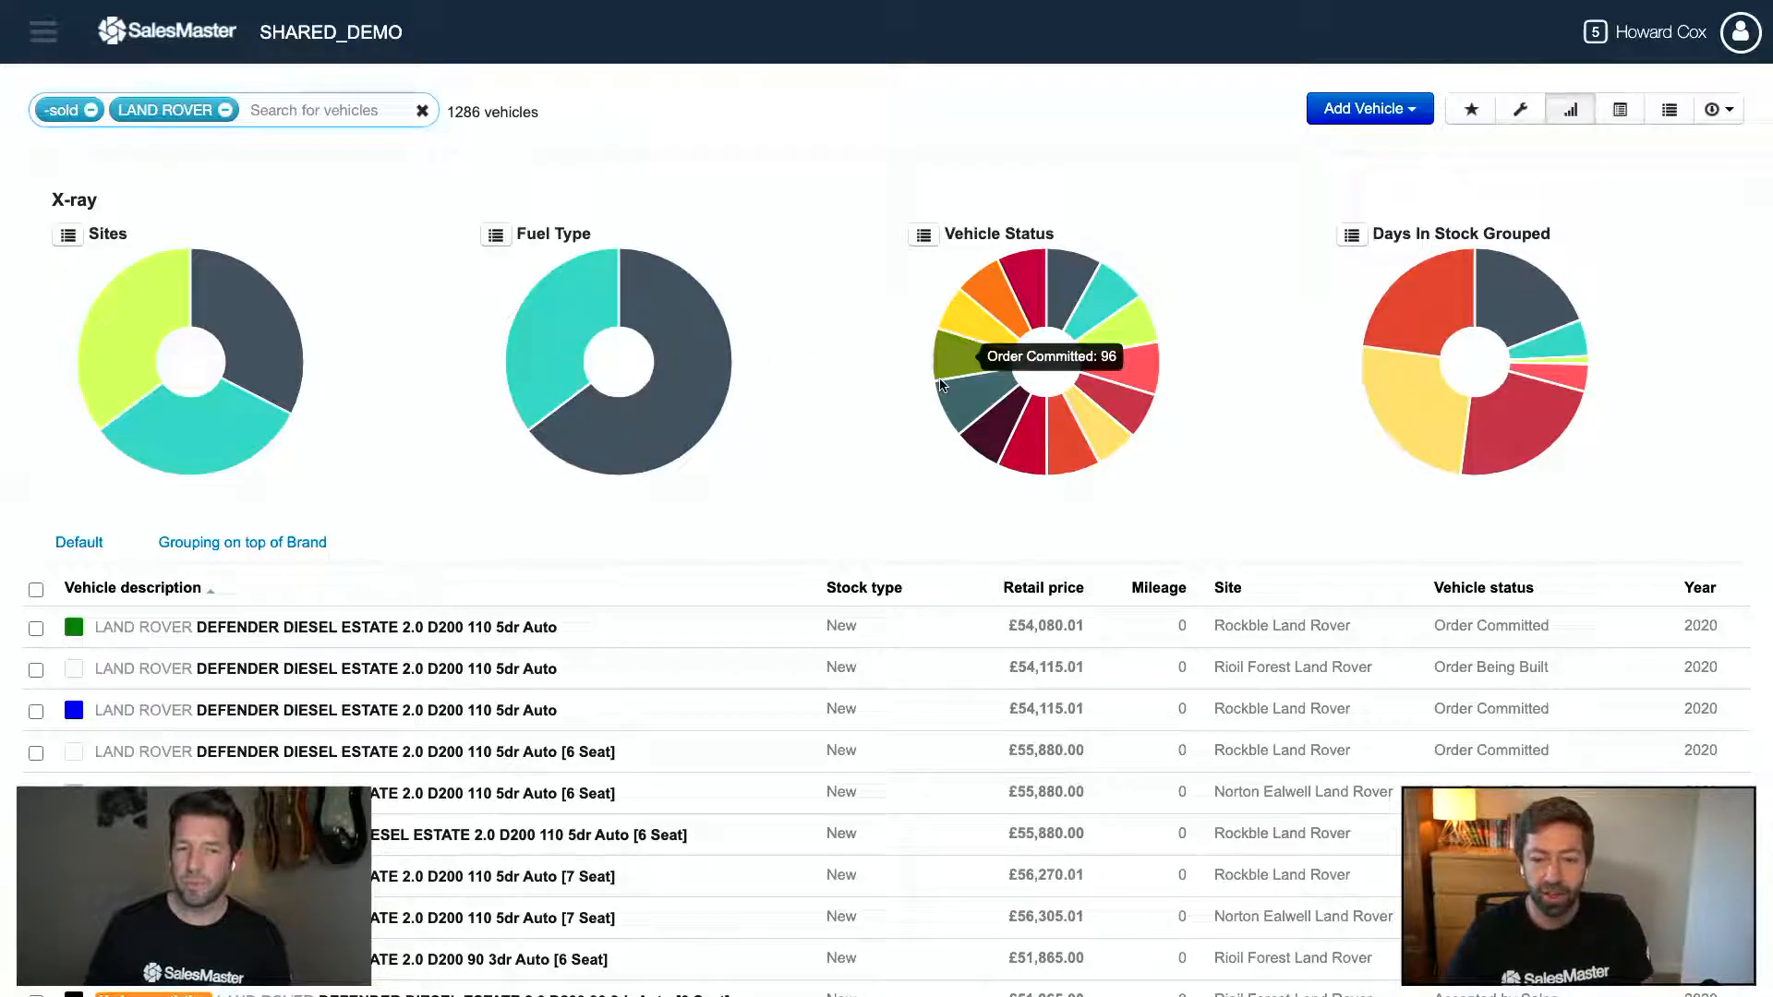
pyautogui.moveTo(1085, 282)
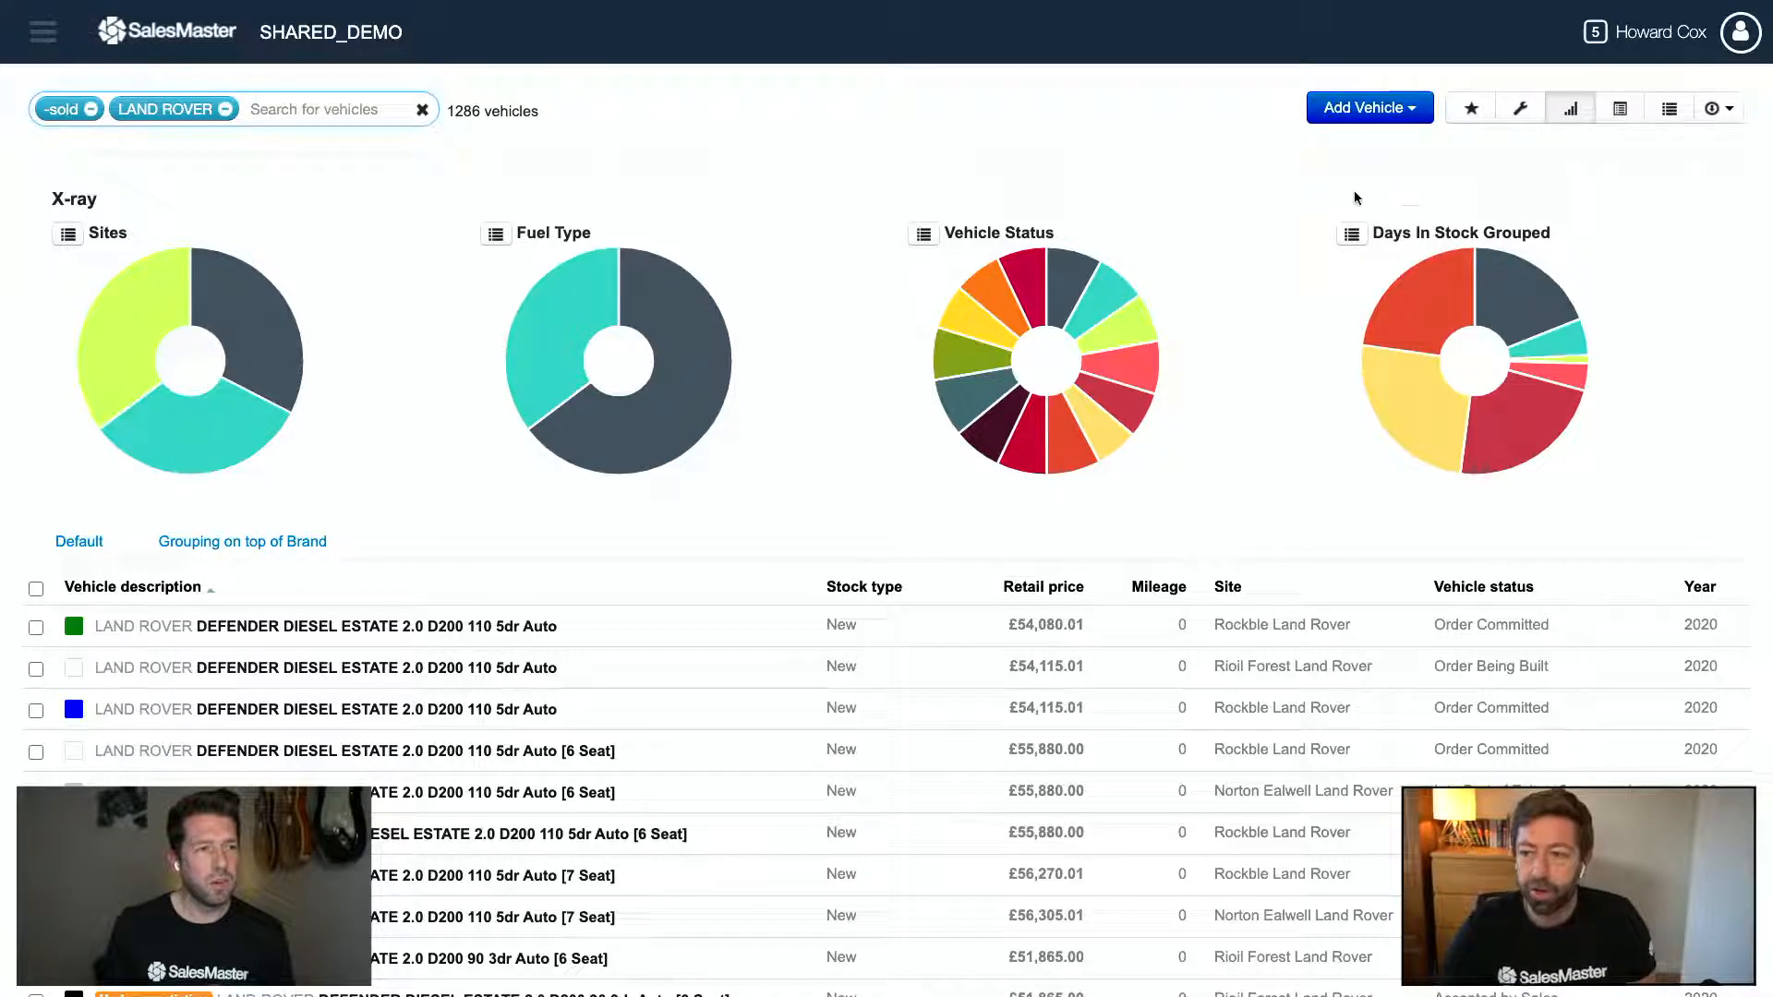
pyautogui.click(1717, 110)
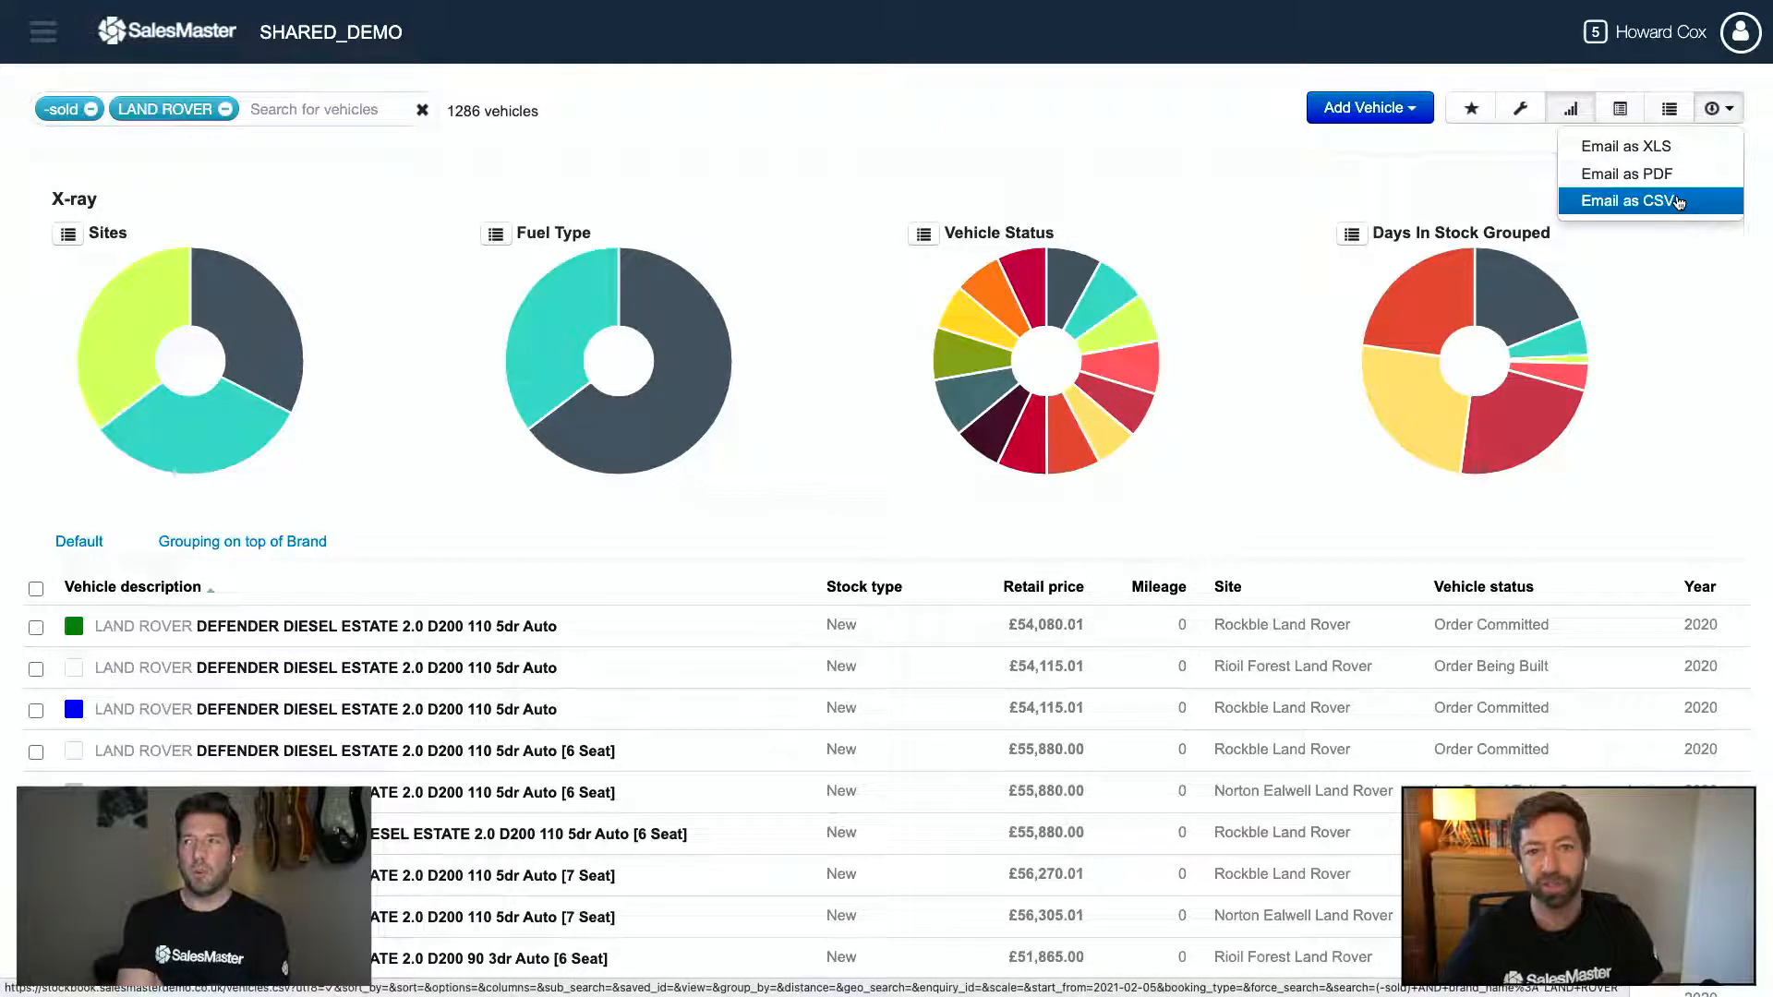
pyautogui.click(1383, 161)
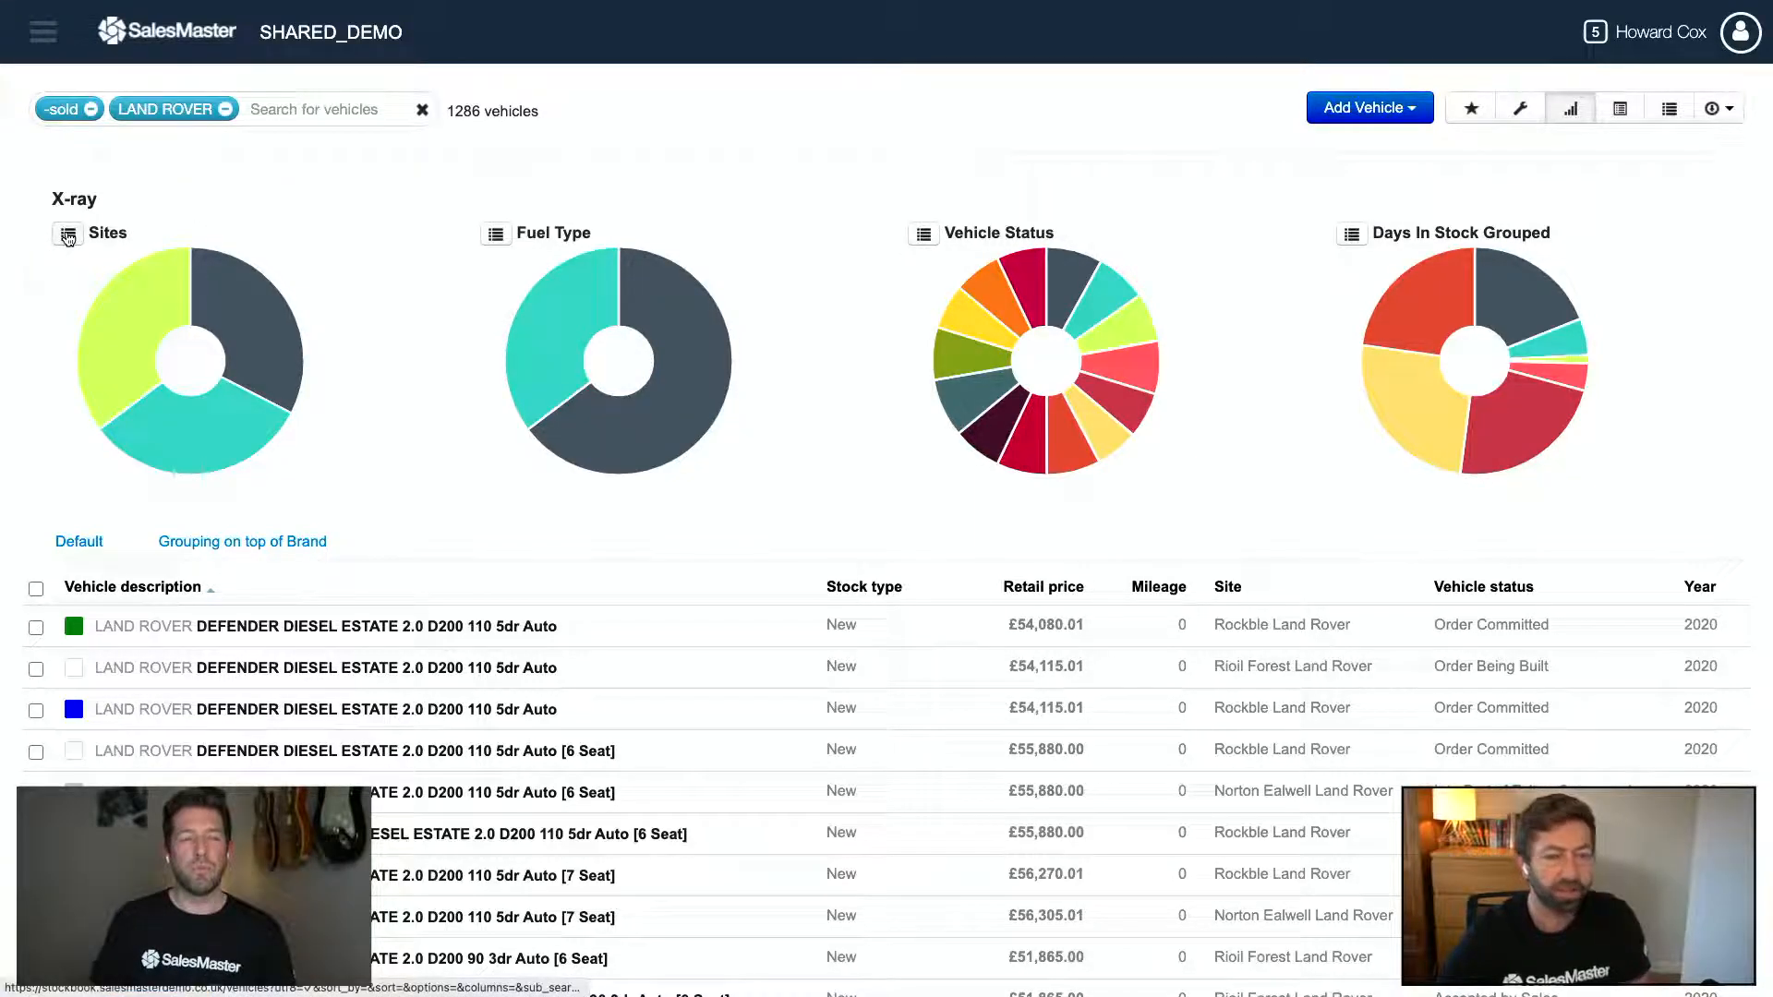
# - Show the legends with counts for the Sites, Fuel Type, Vehicle Status and Days In Stock Grouped charts
pyautogui.click(68, 236)
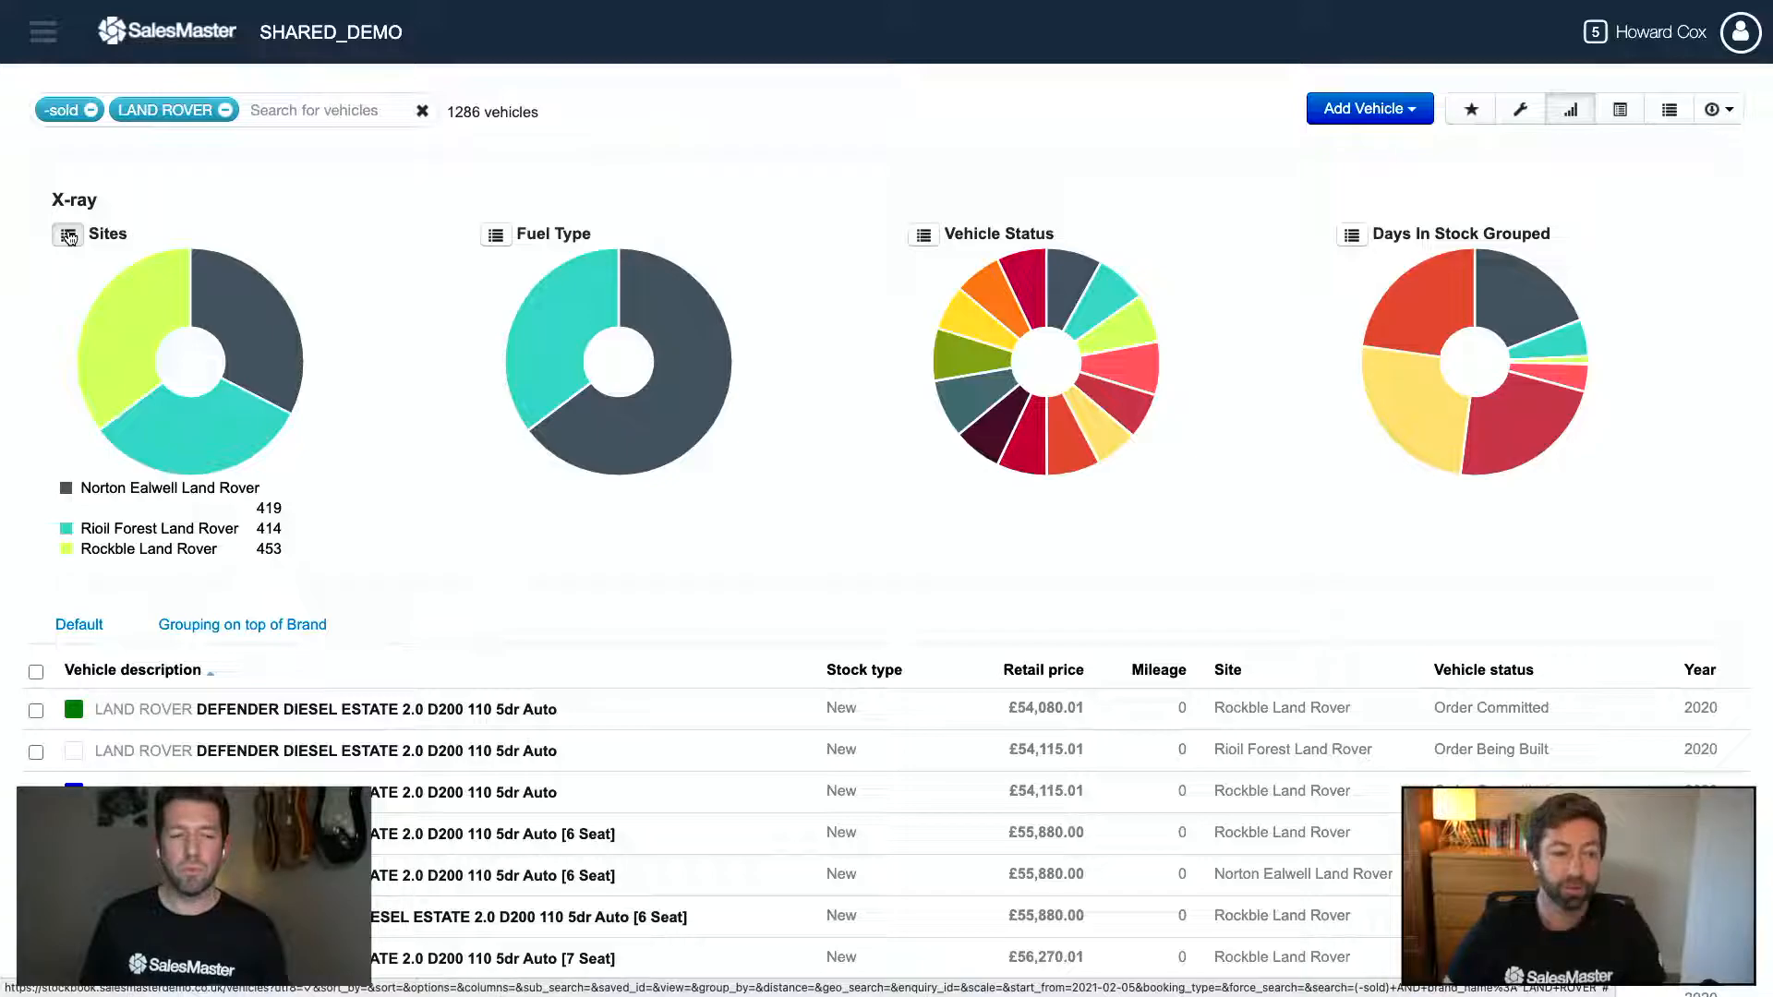
pyautogui.click(496, 236)
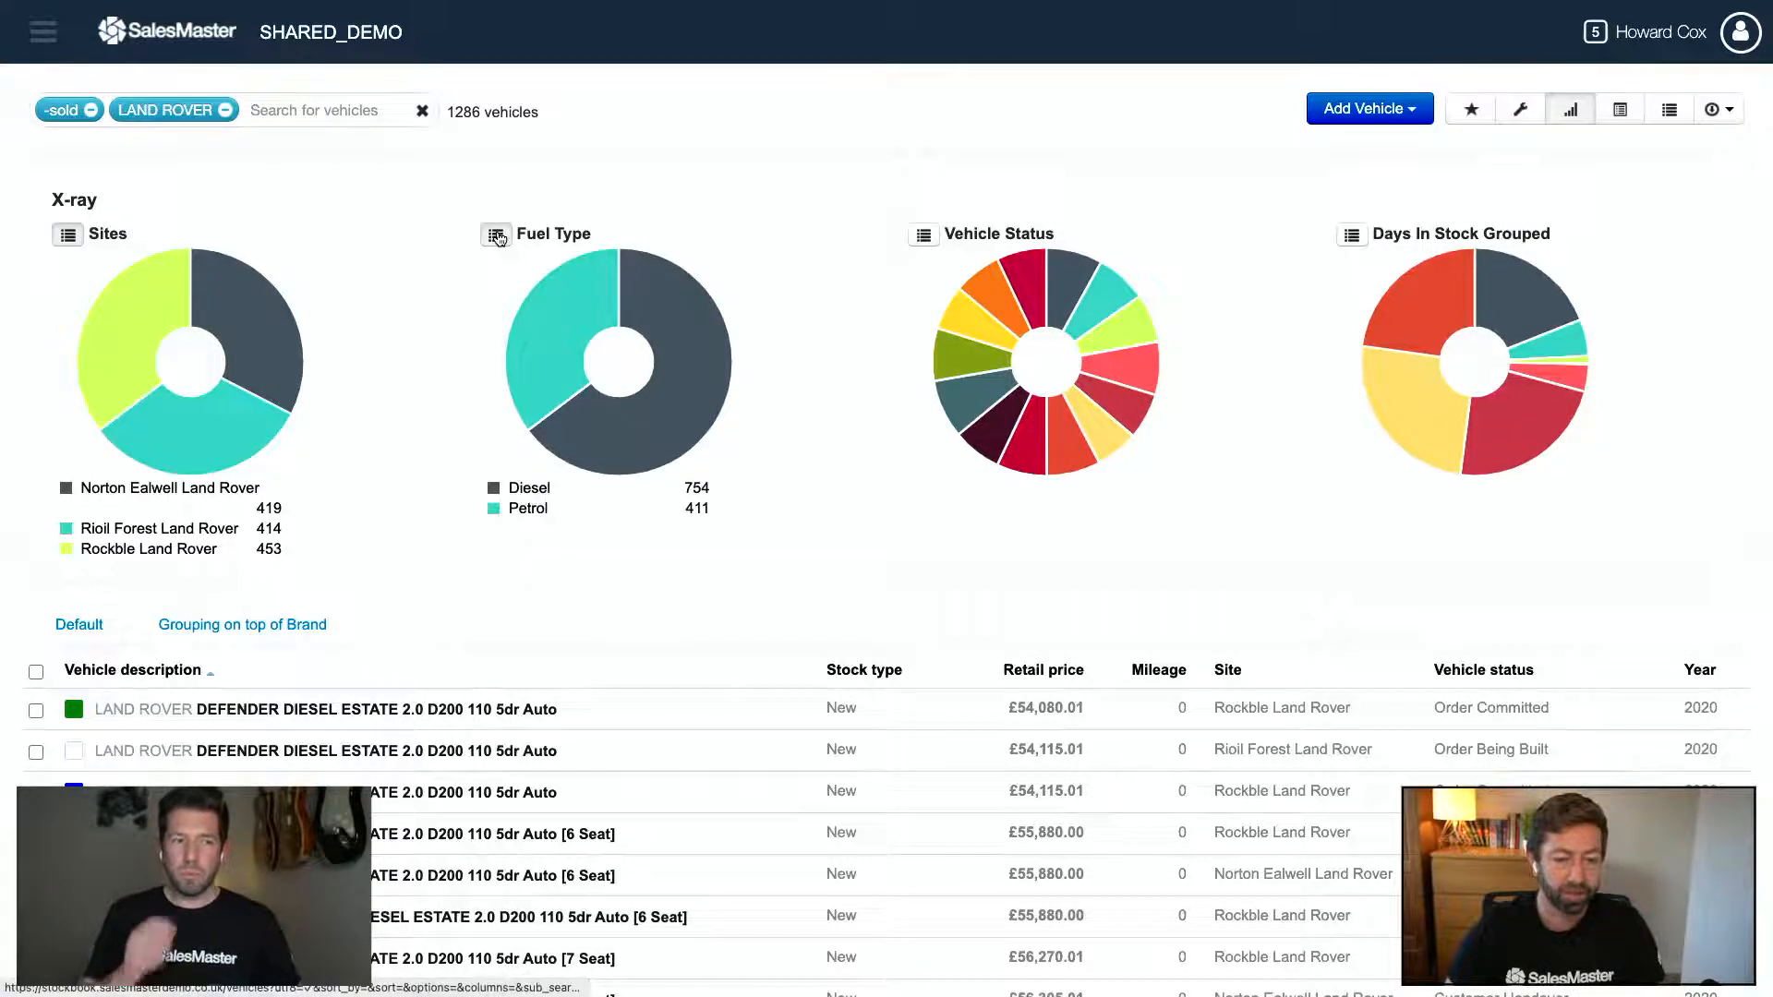
pyautogui.click(923, 236)
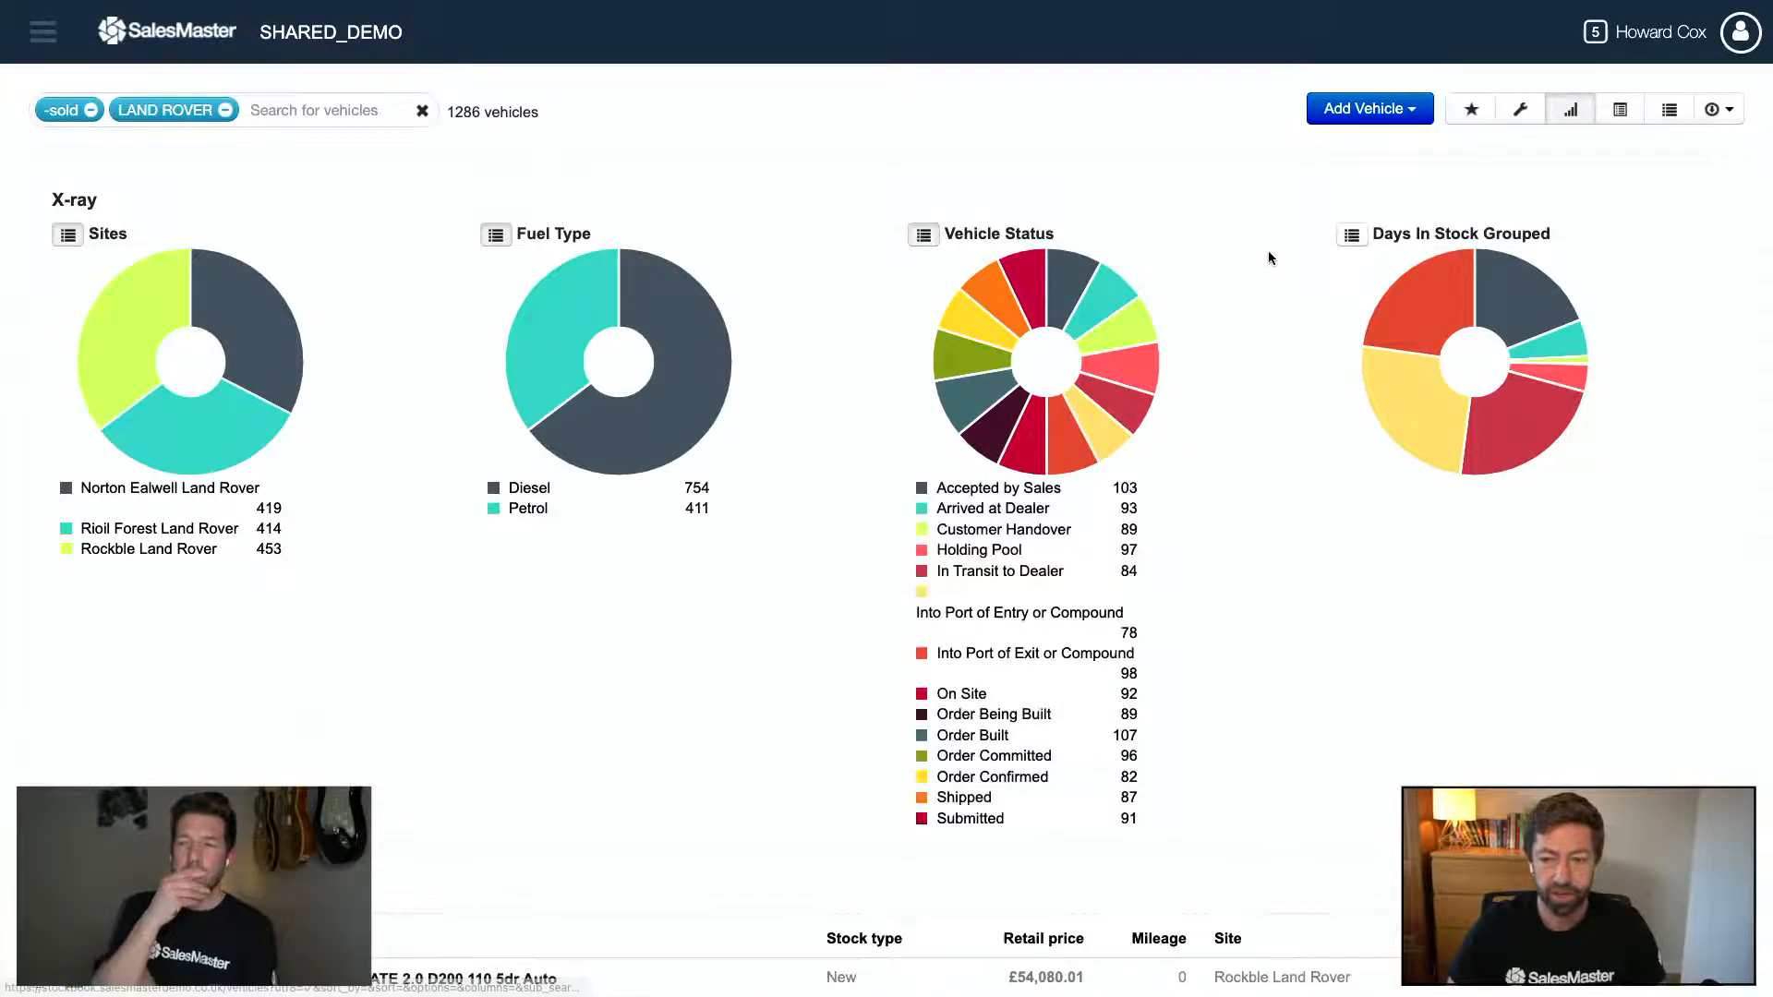
pyautogui.click(1344, 238)
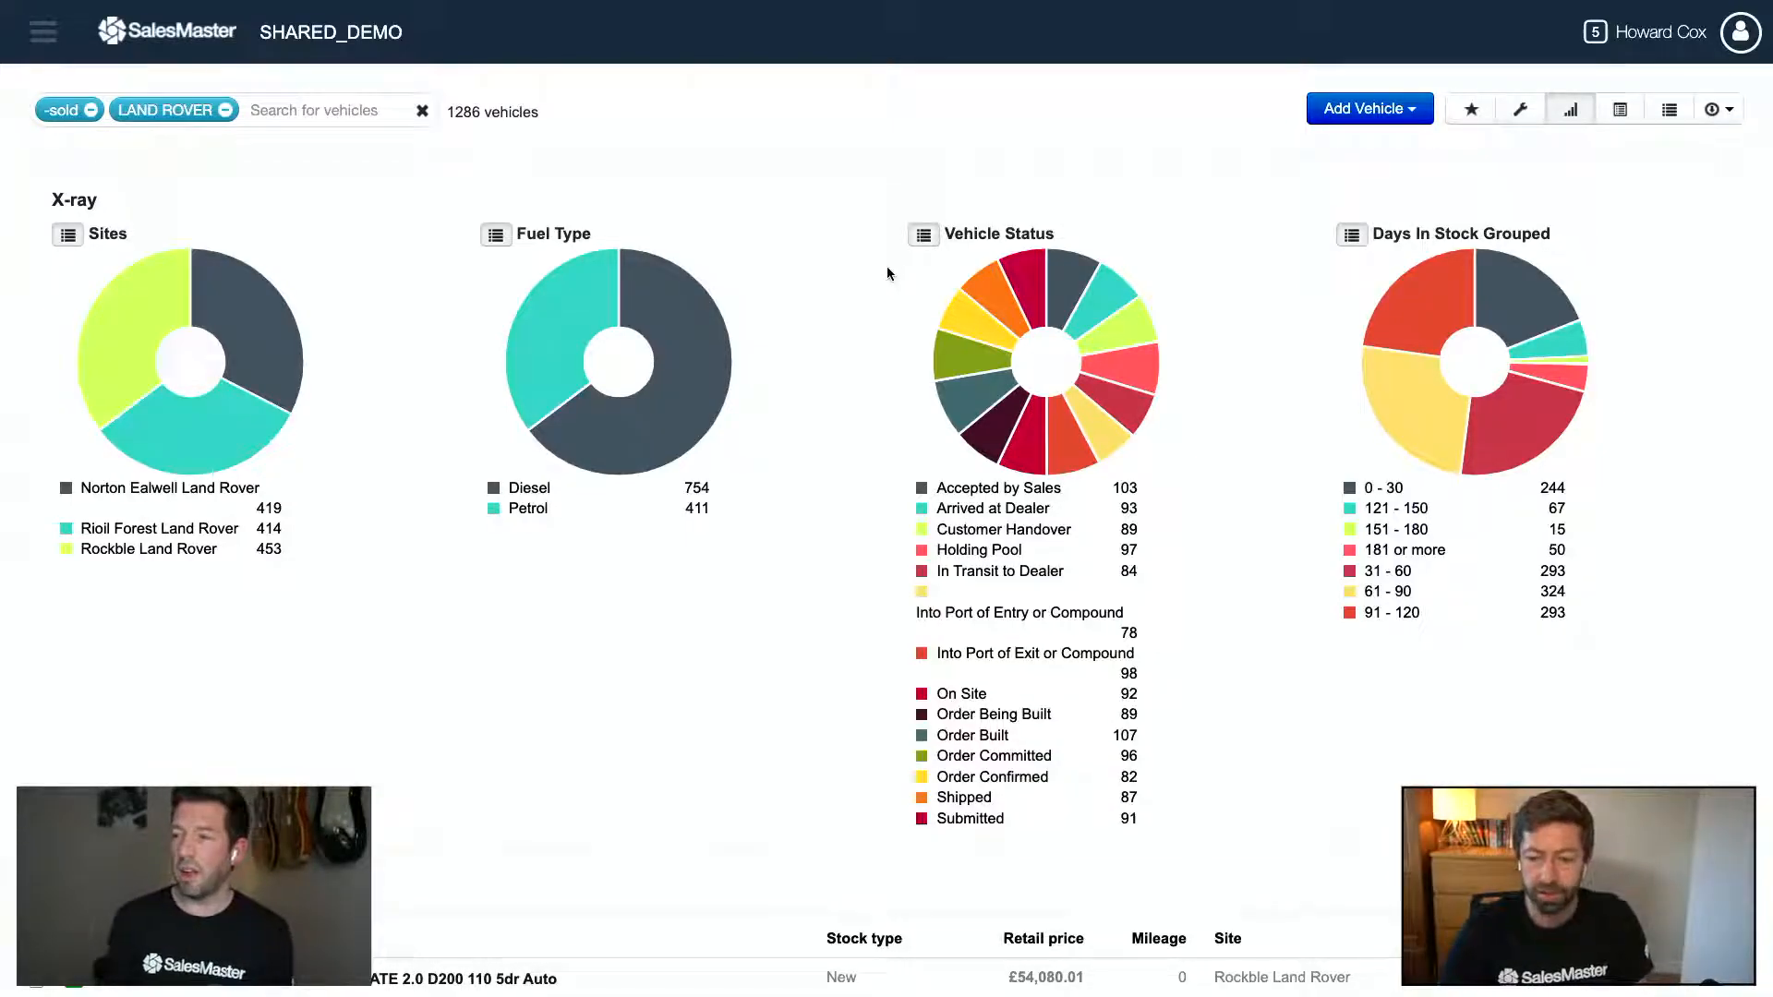
pyautogui.moveTo(1155, 357)
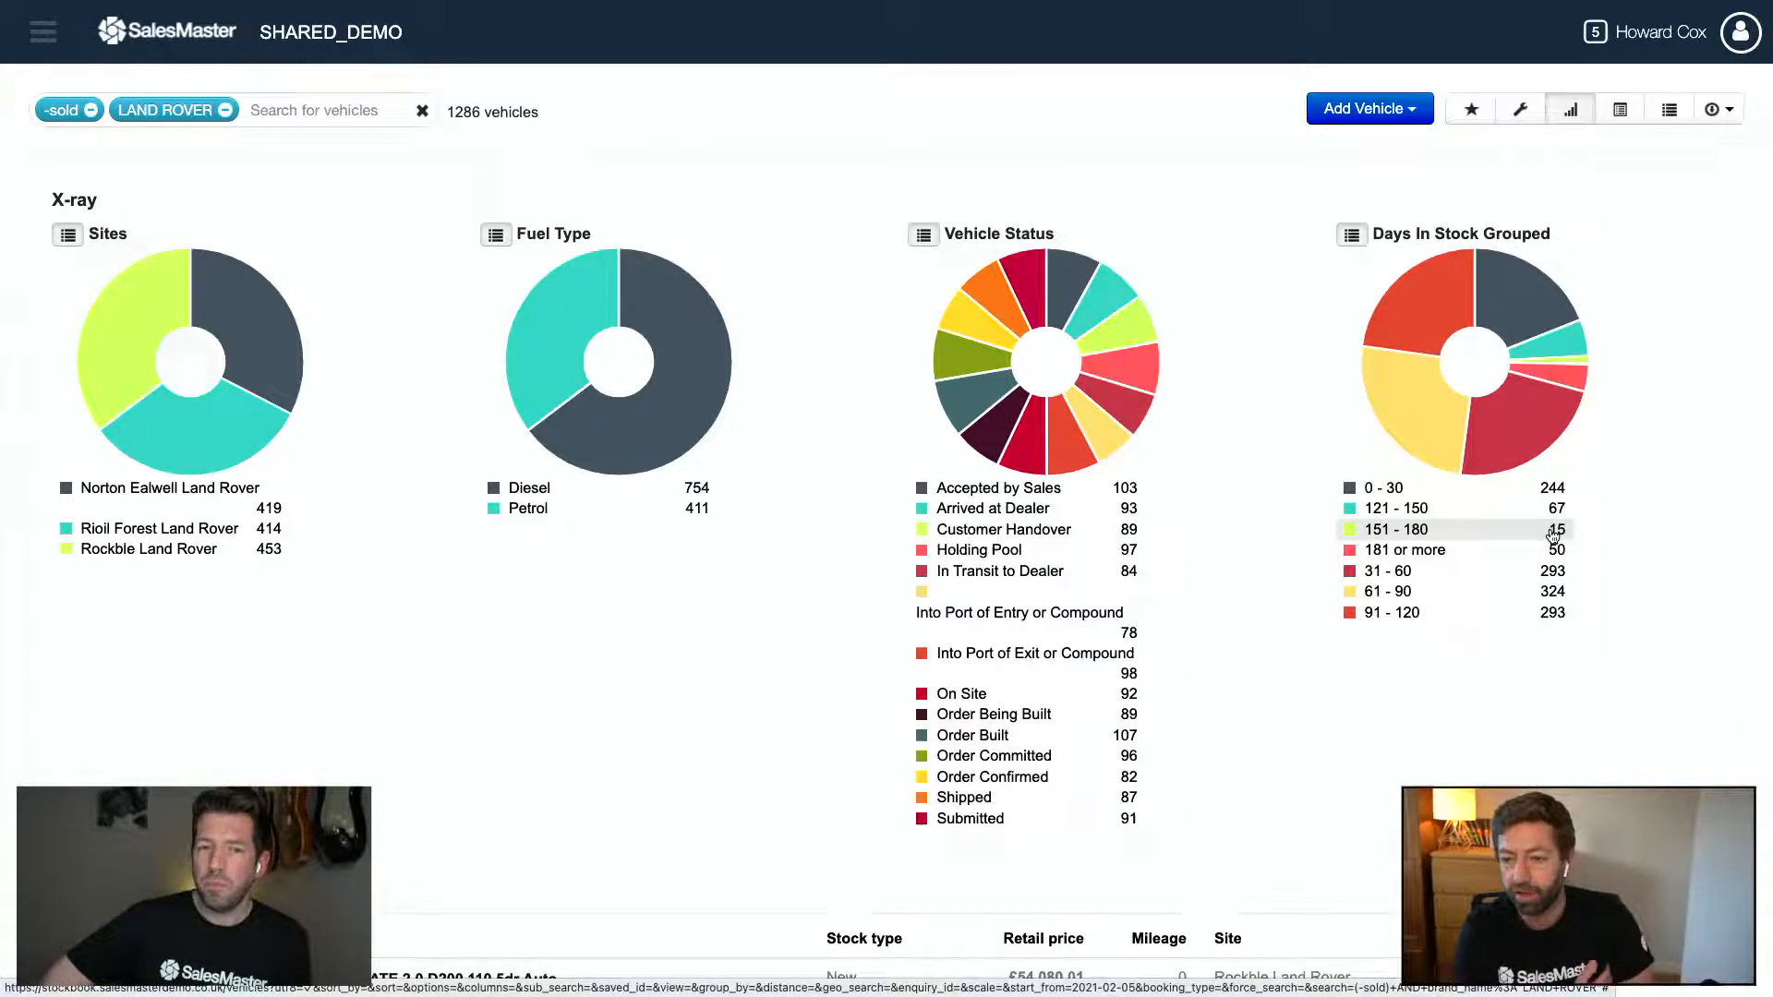
# - Filter the Land Rover vehicles to the "181 or more" days-in-stock group and show that chart's legend
pyautogui.click(1493, 554)
pyautogui.scroll(-4, 1379, 547)
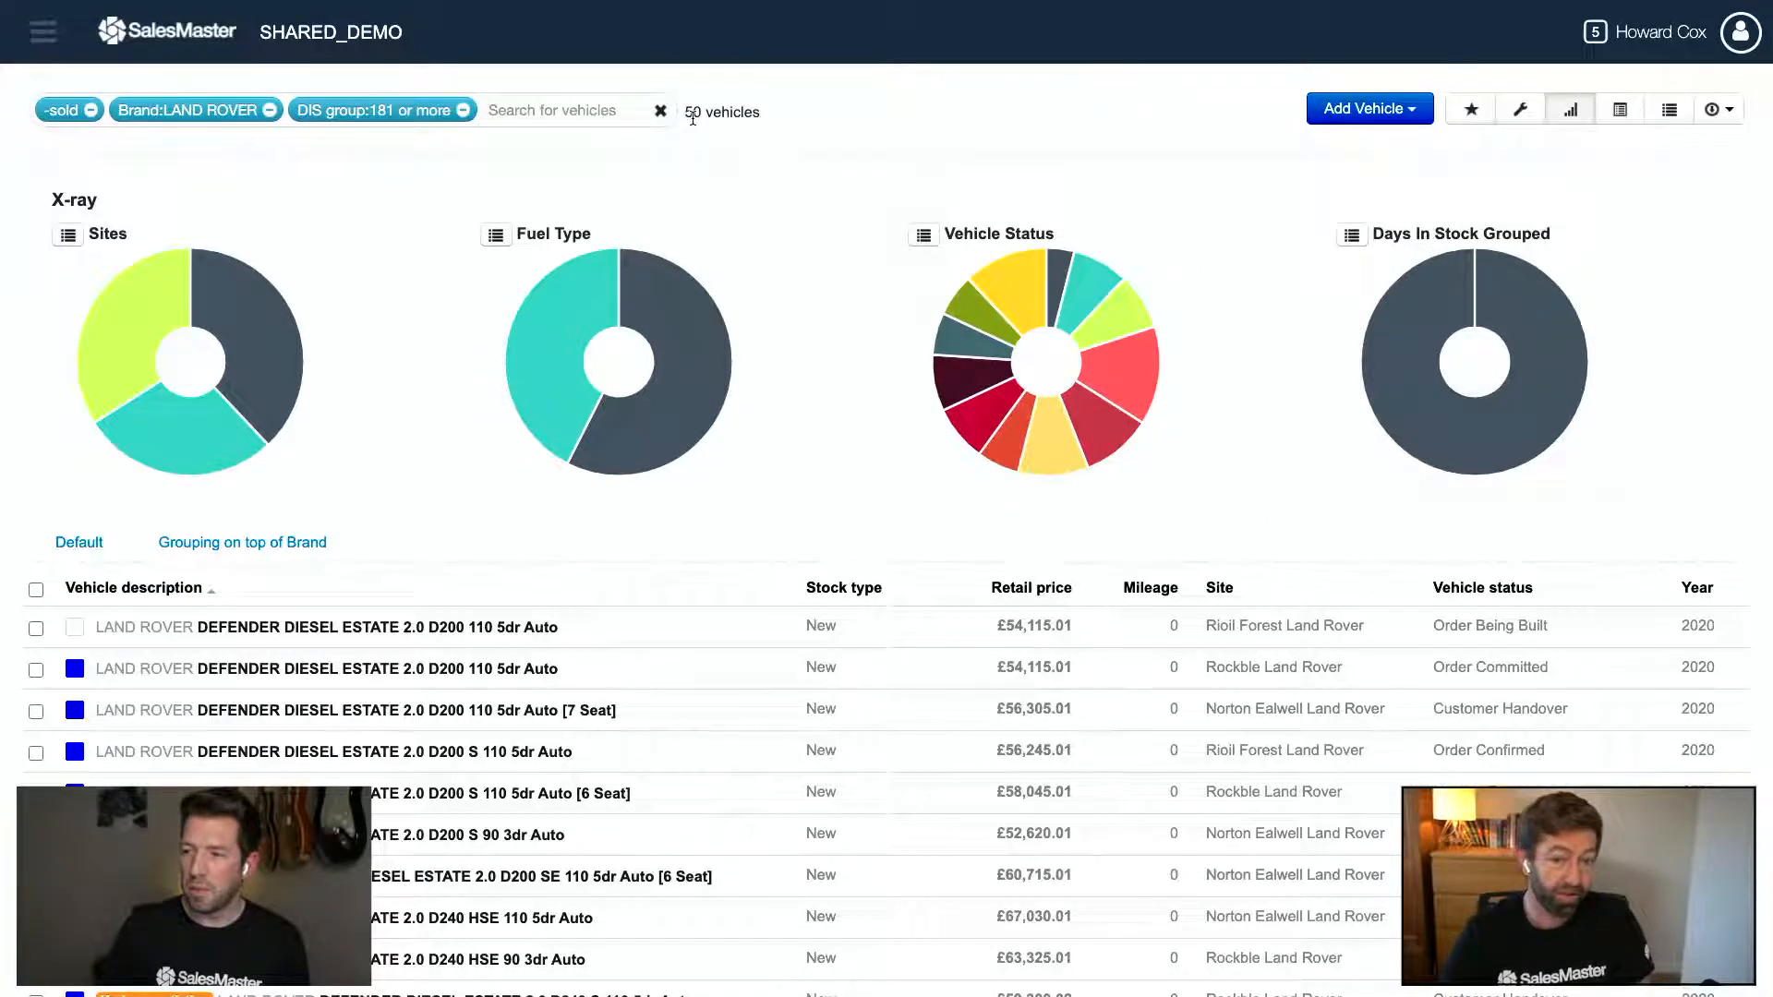
pyautogui.click(1352, 237)
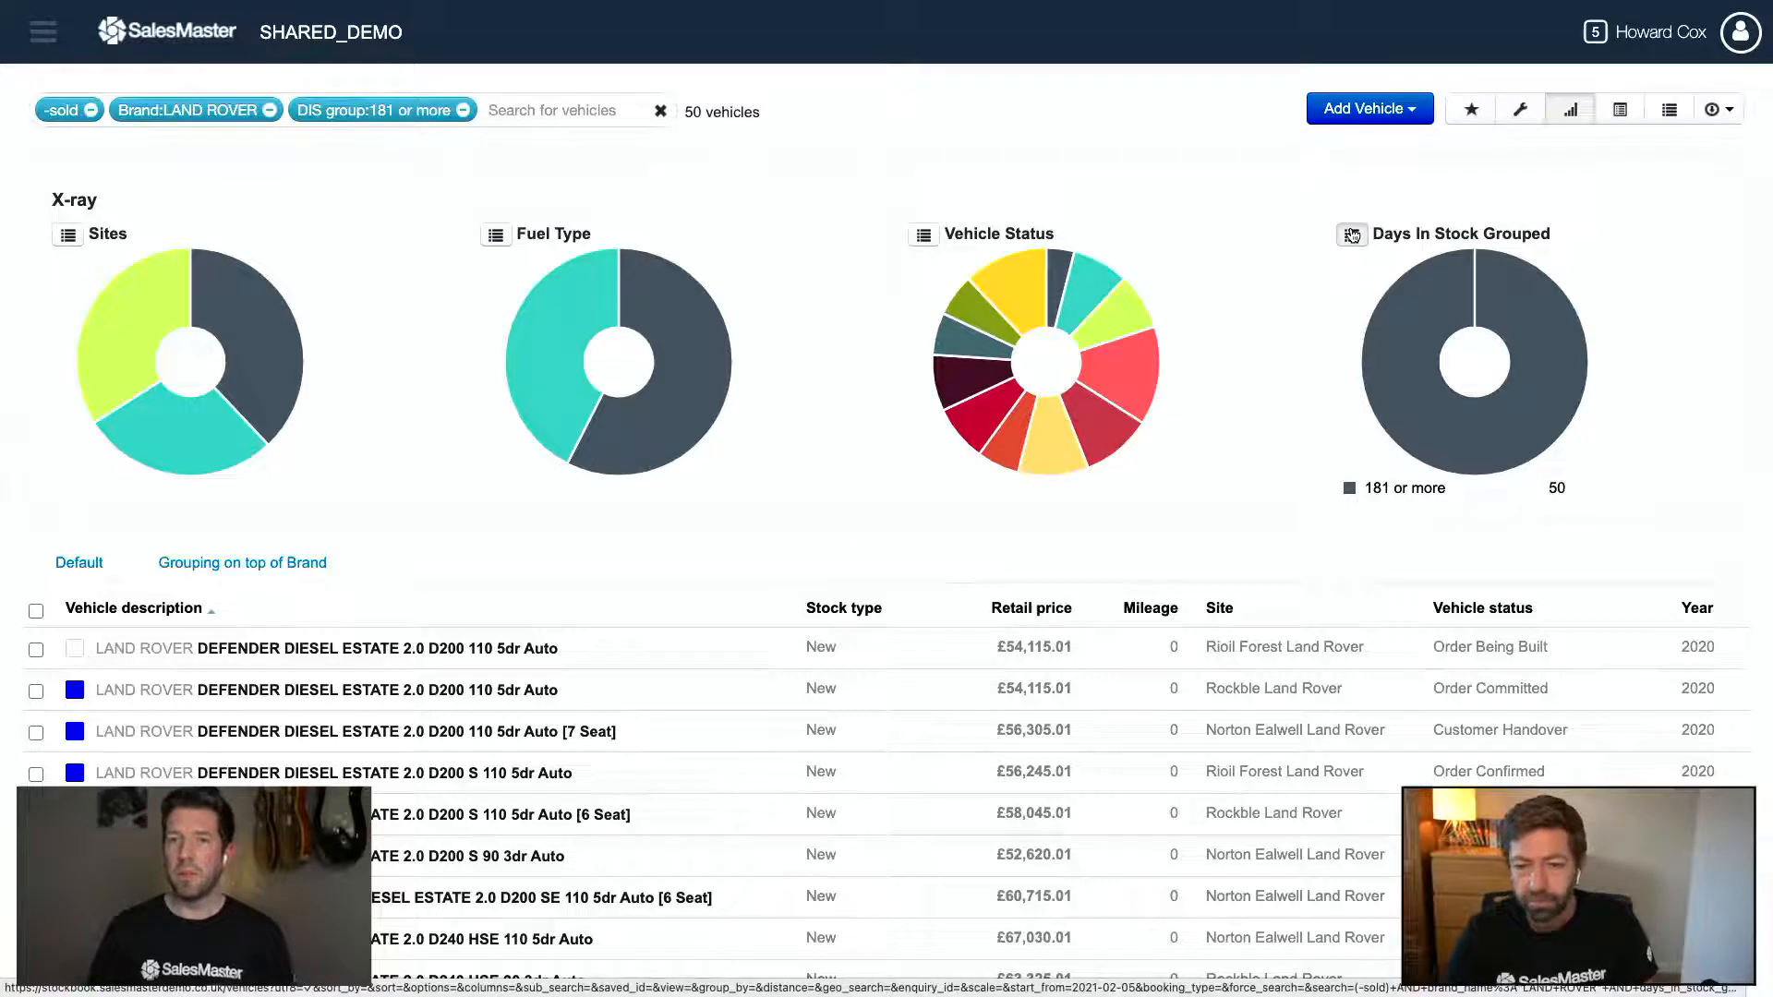
# - Look through the list of filtered long-stock vehicles and hide the X-ray charts
pyautogui.scroll(-2, 682, 417)
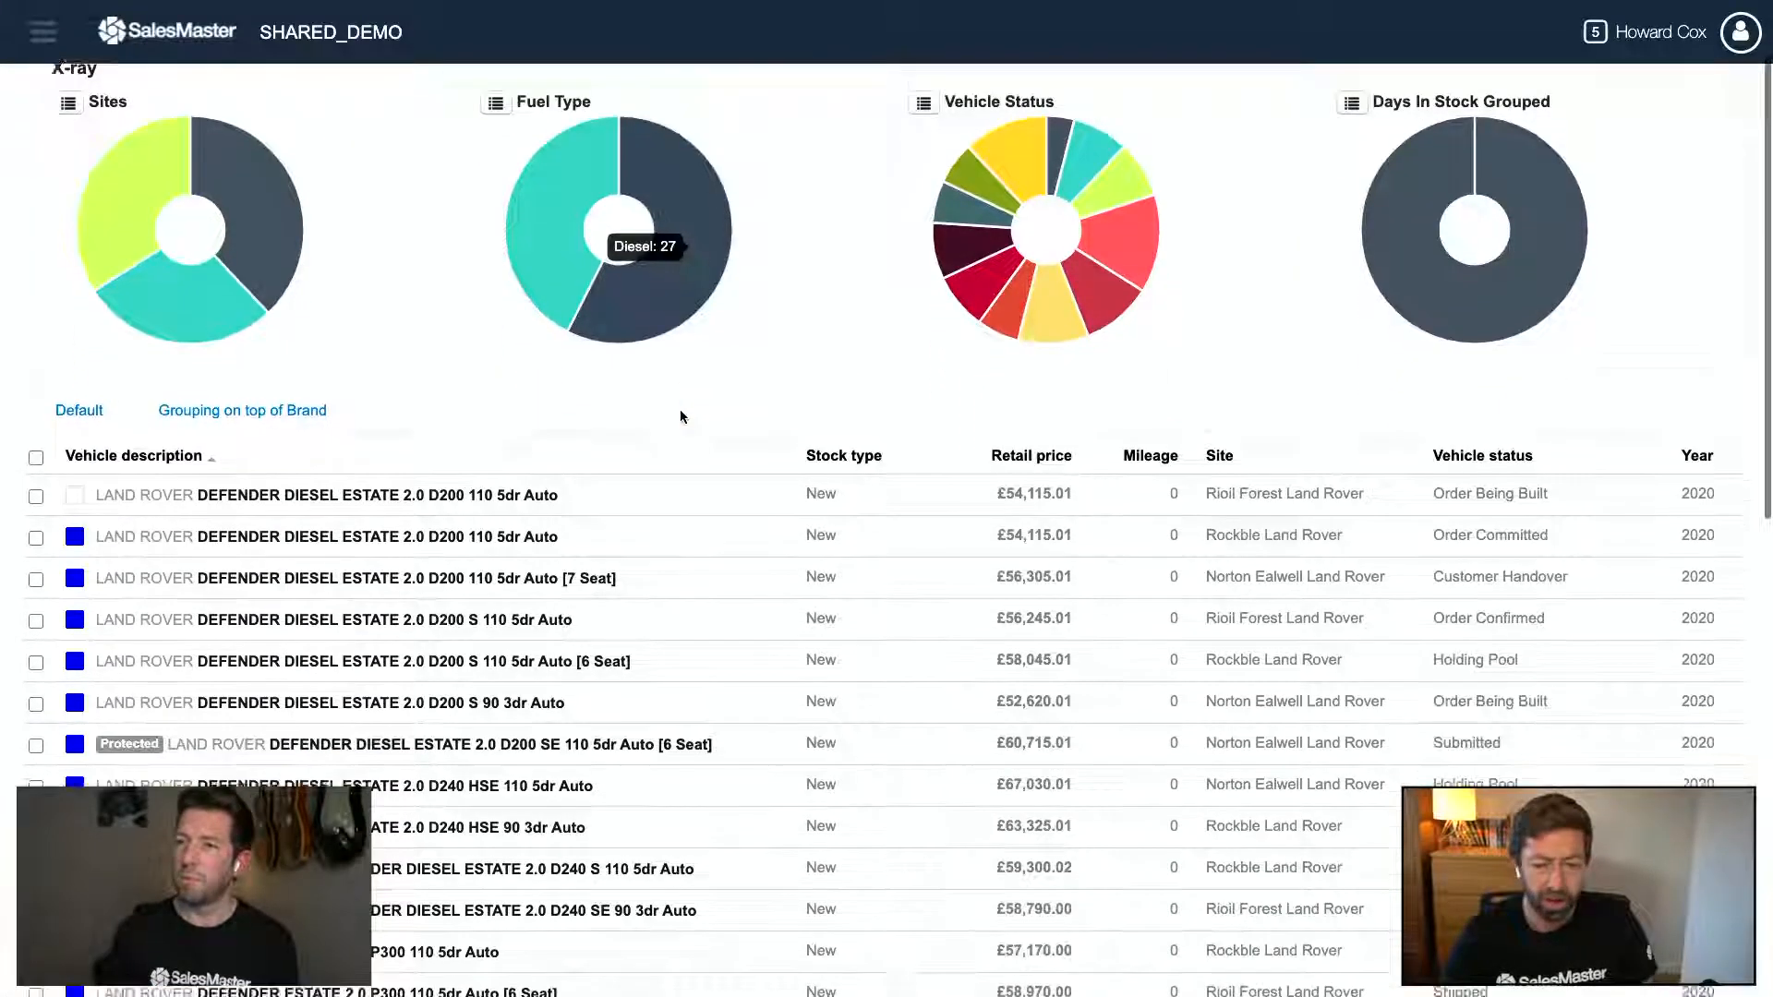
pyautogui.scroll(-2, 681, 416)
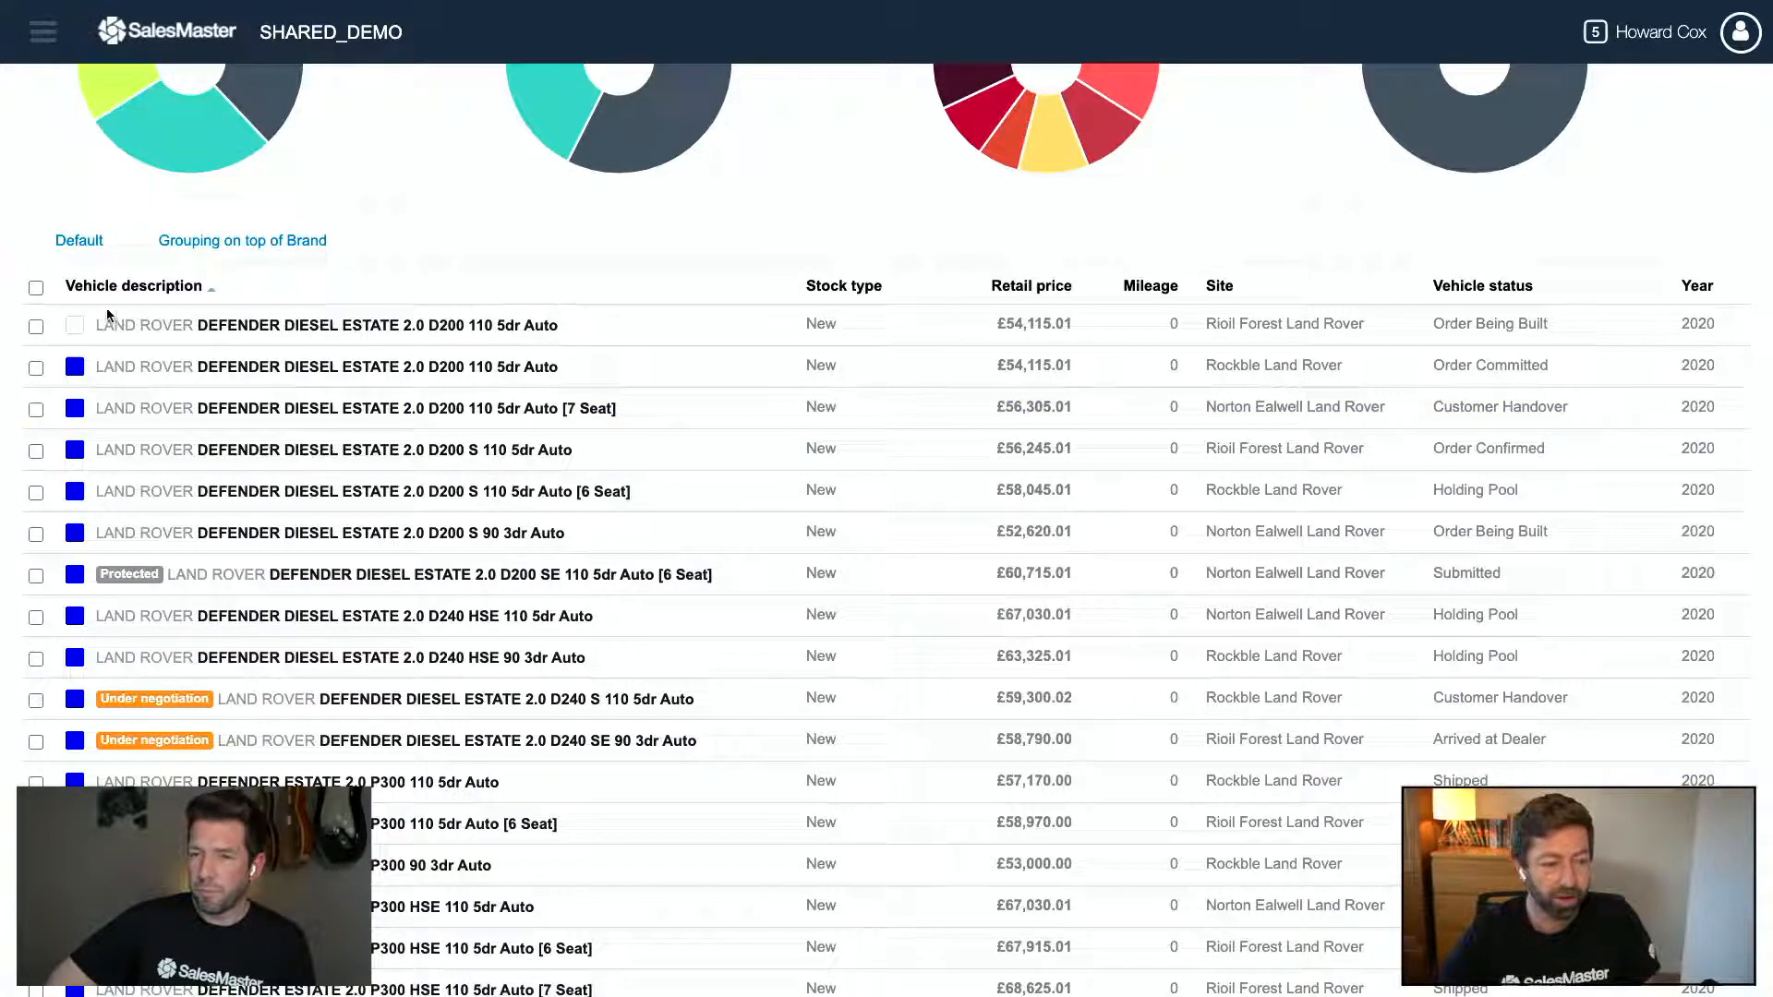
pyautogui.scroll(4, 32, 312)
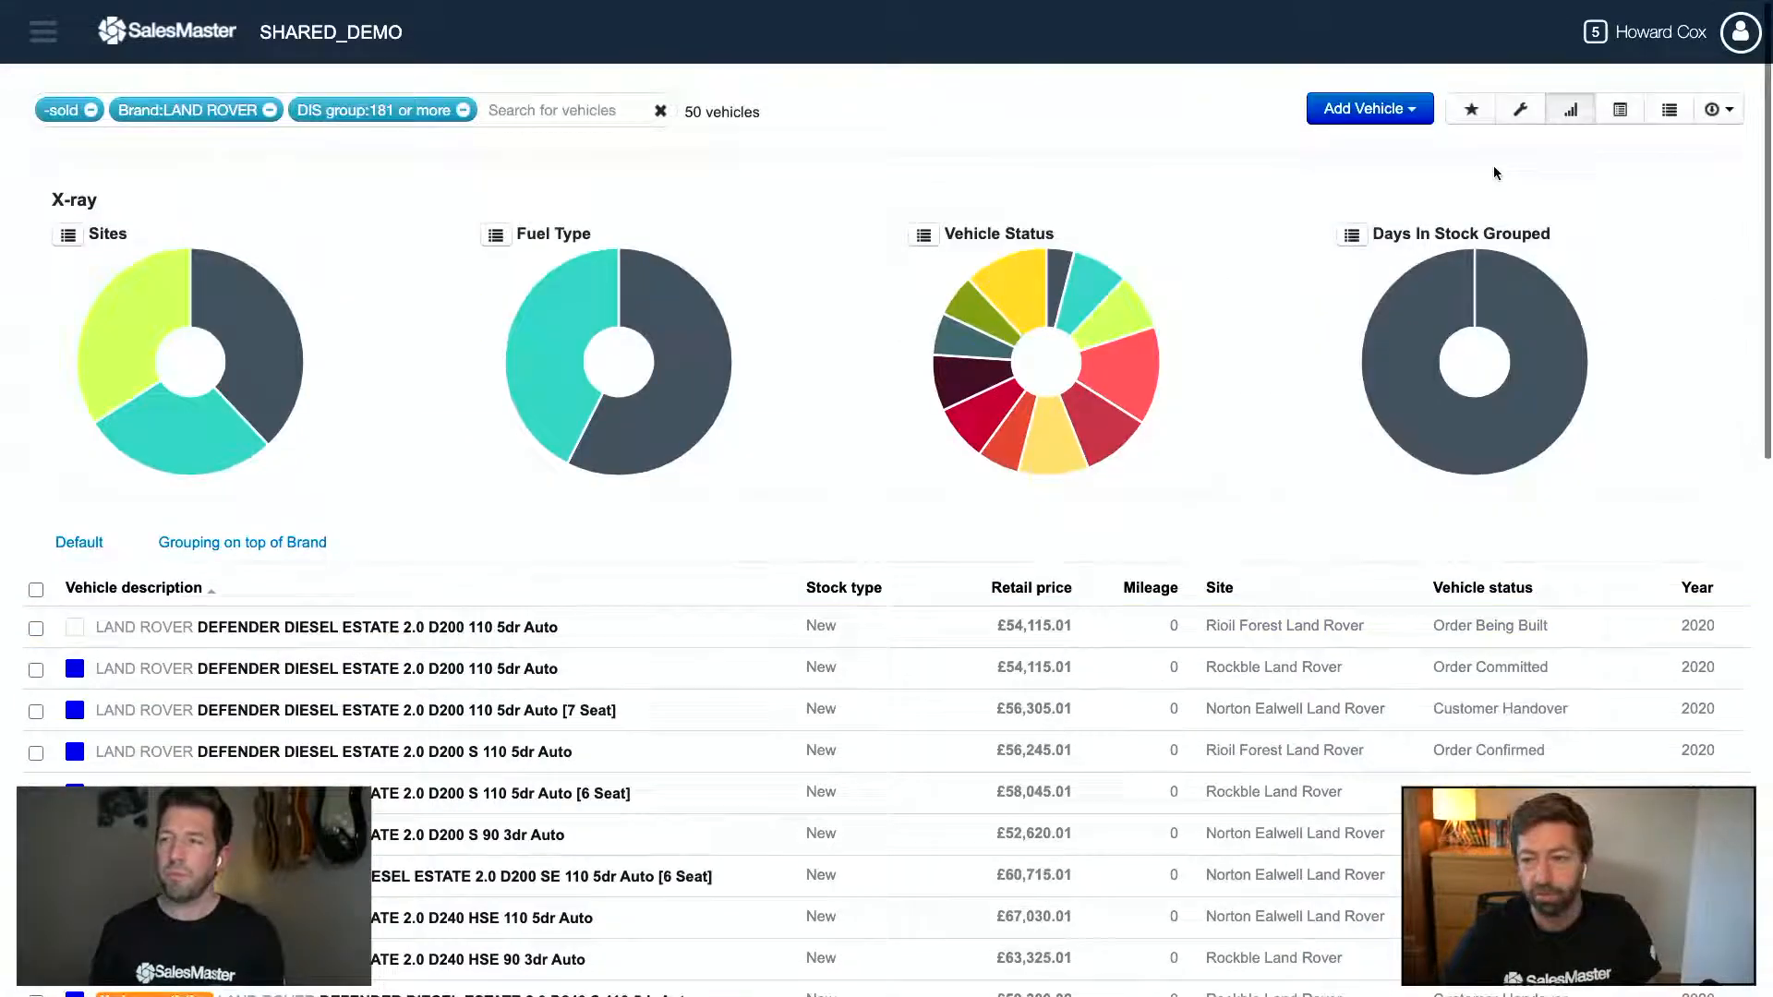
pyautogui.click(1571, 112)
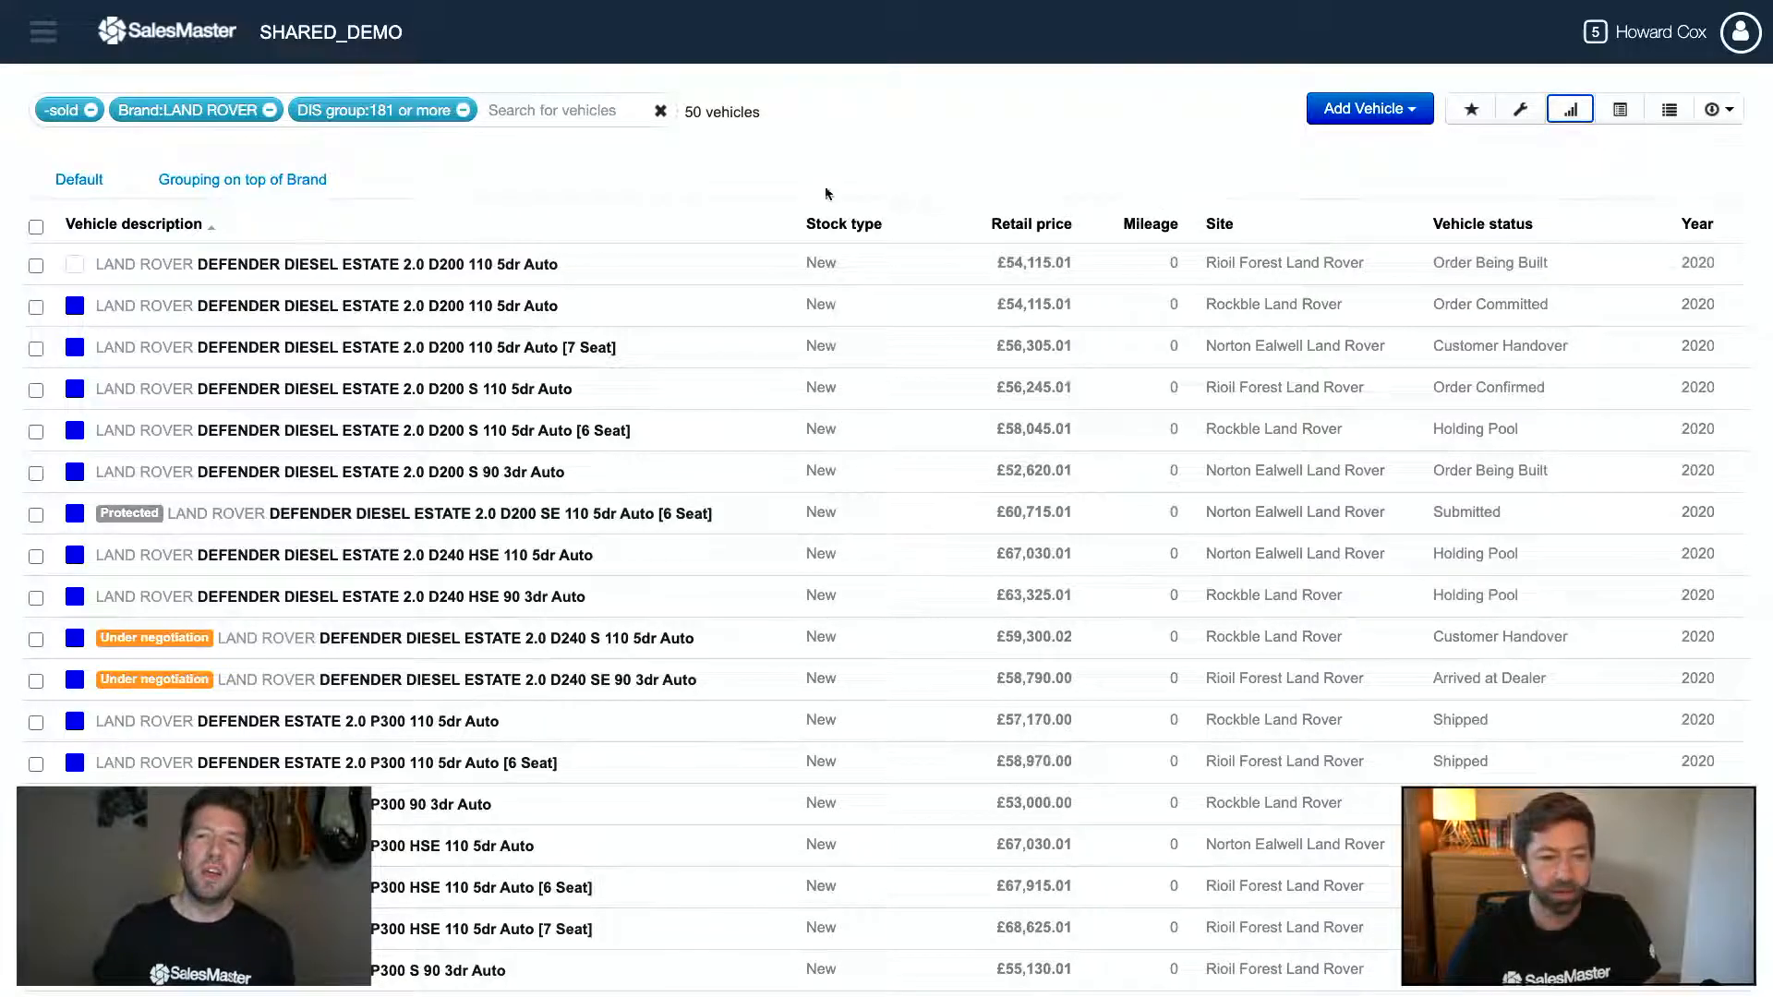
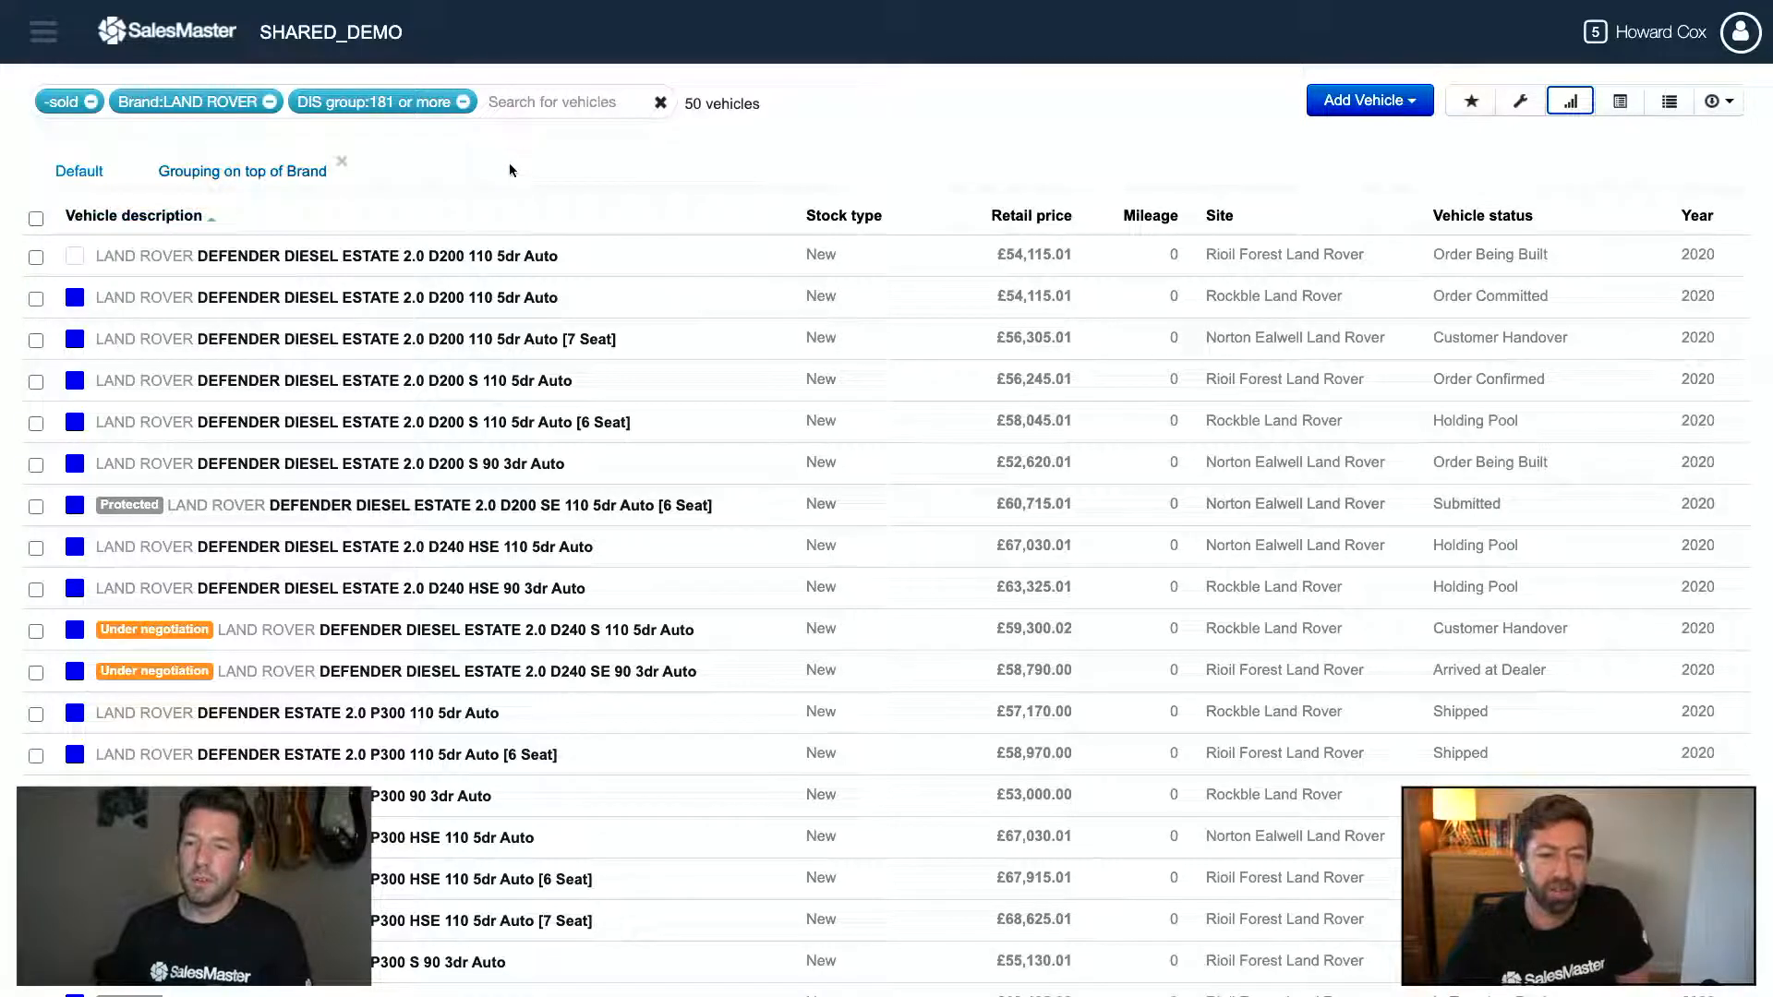
# - Narrow the filtered vehicles to Colour: White, and remove the colour filter again
pyautogui.click(539, 90)
pyautogui.write('white')
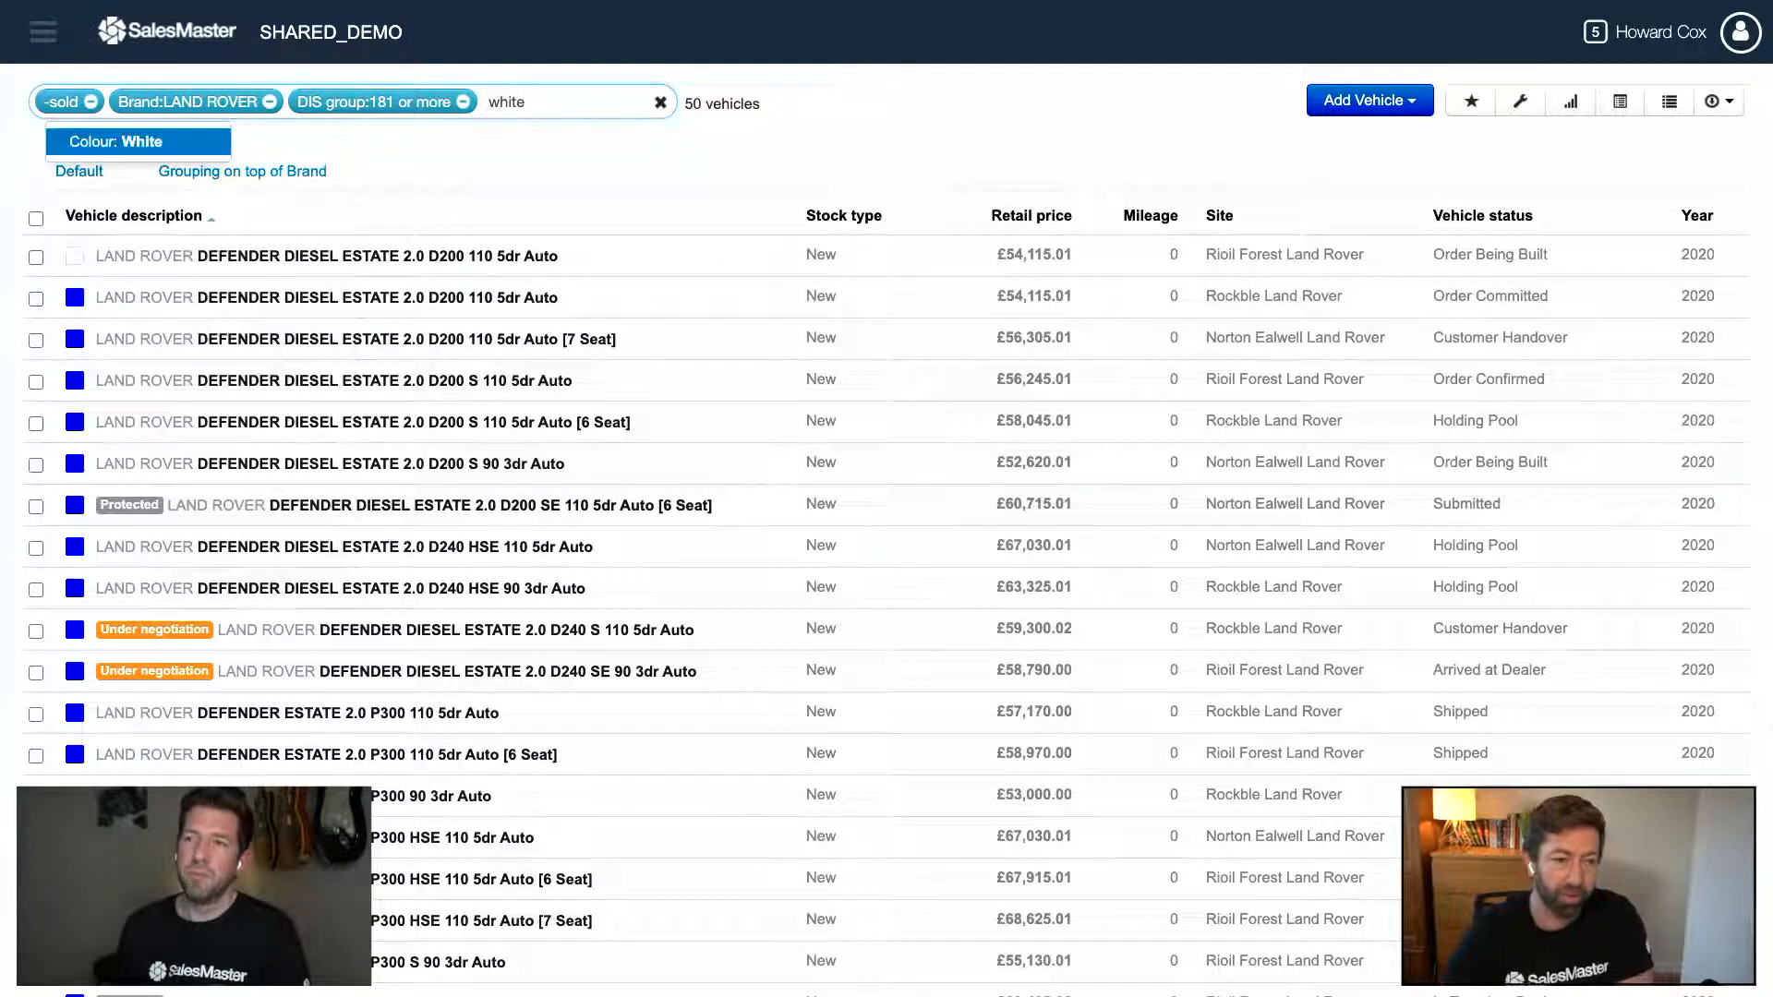
pyautogui.press('Return')
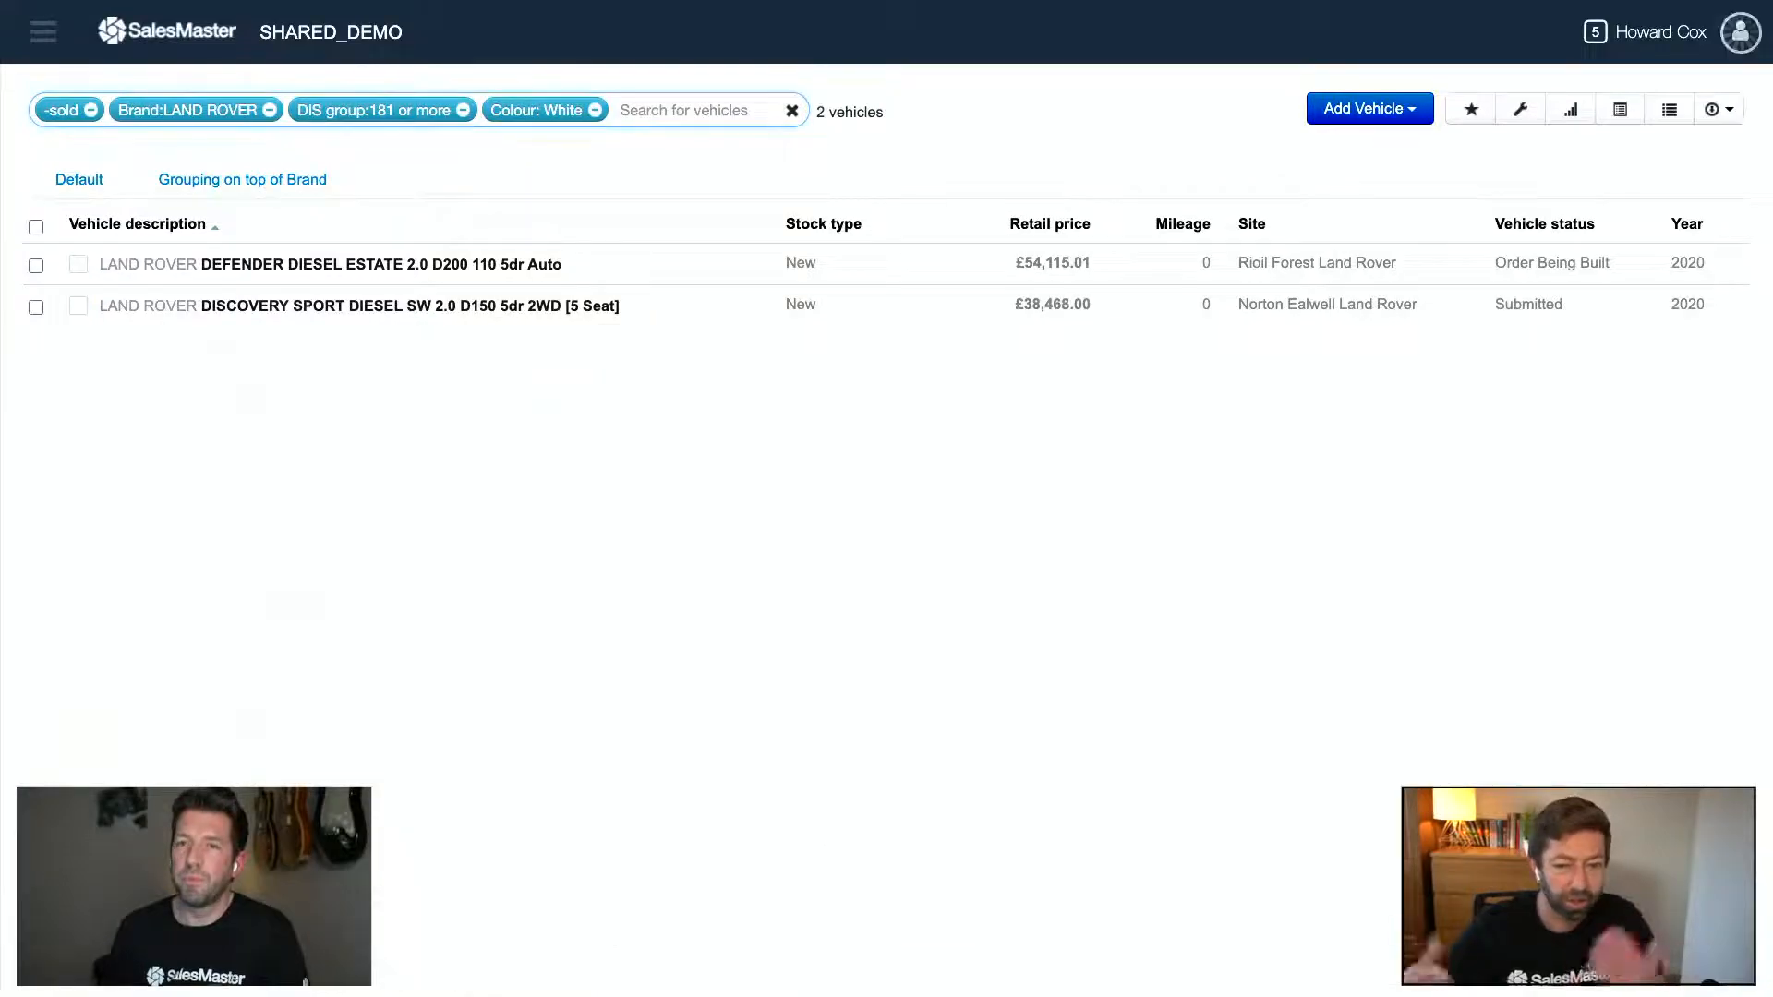
pyautogui.press('BackSpace')
pyautogui.press('BackSpace')
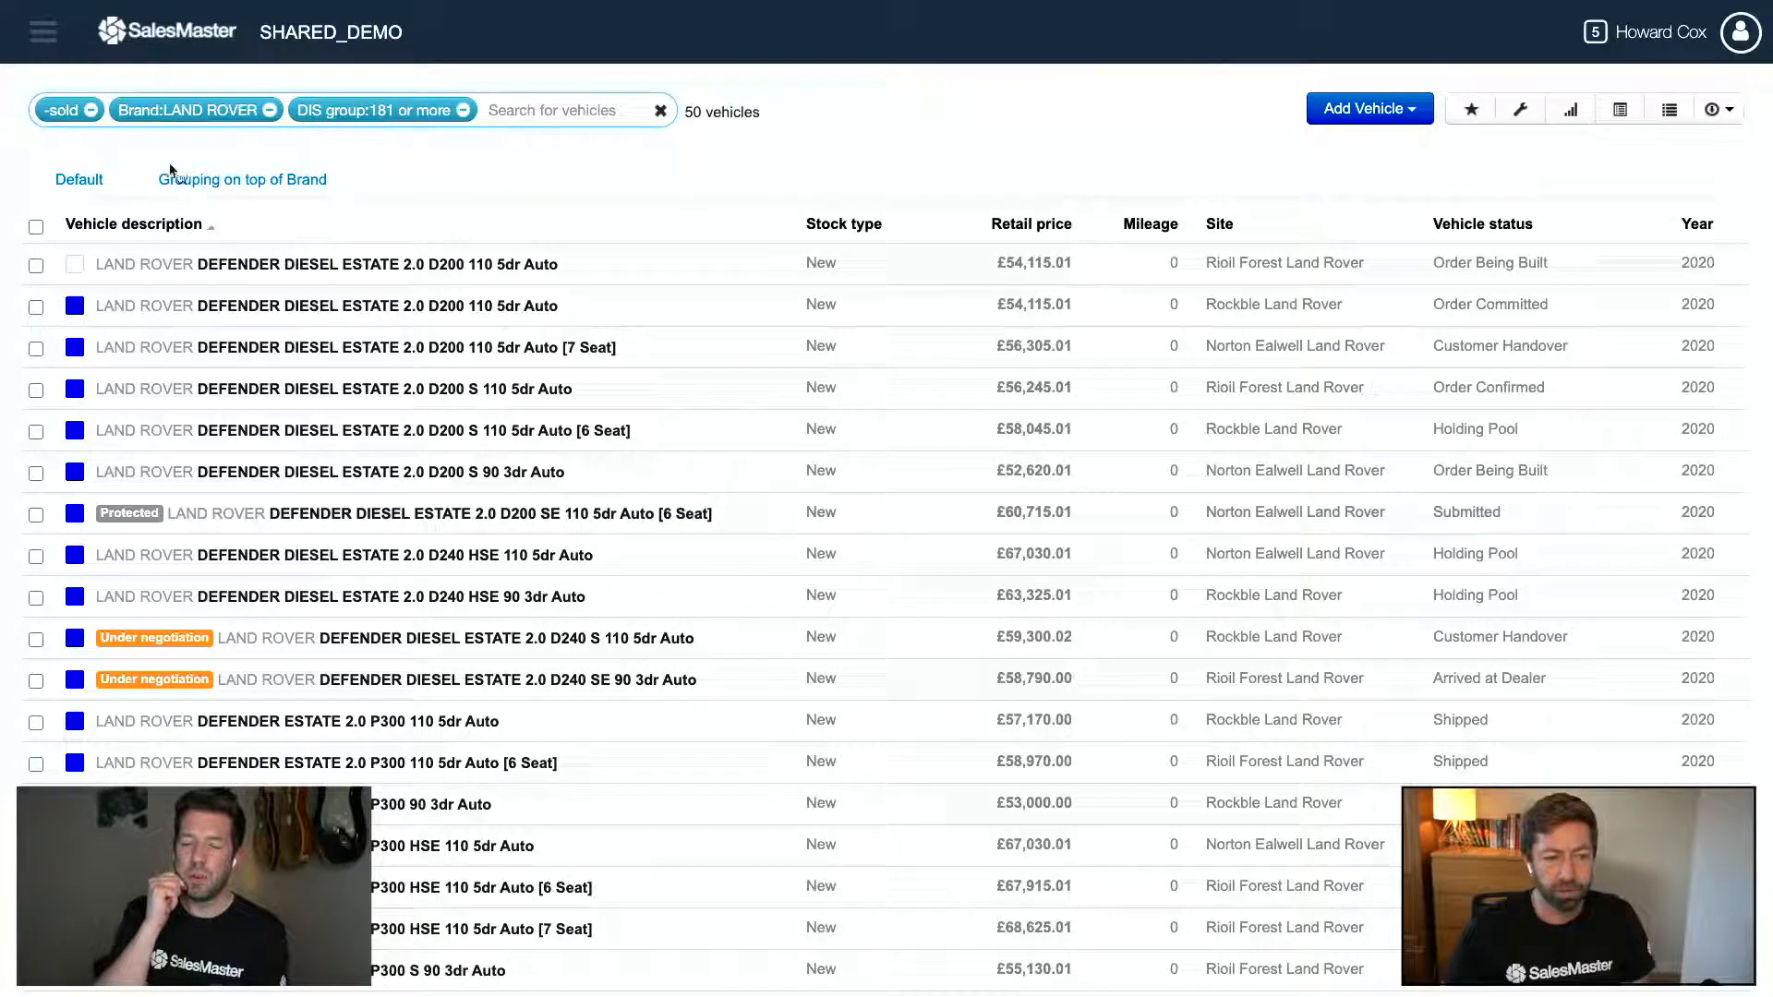
# - Select all 50 filtered Land Rover vehicles and add the tag #Feboffer, visible to My organisation
pyautogui.click(36, 228)
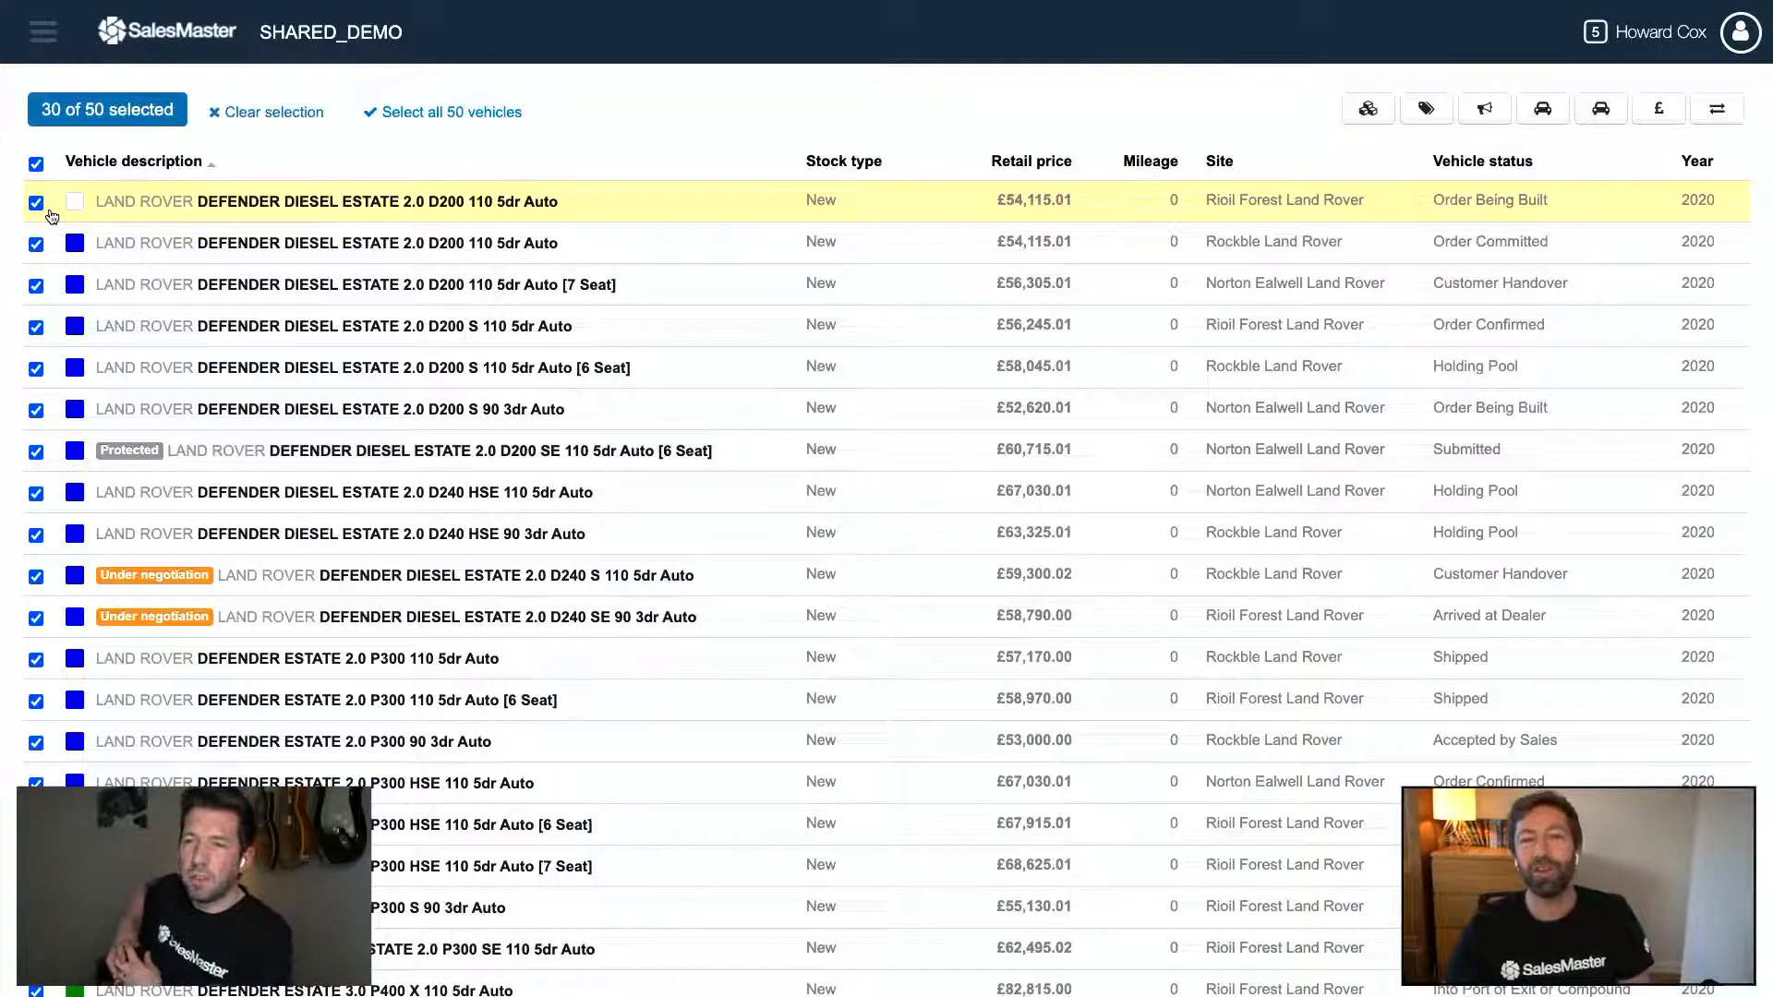
pyautogui.click(425, 115)
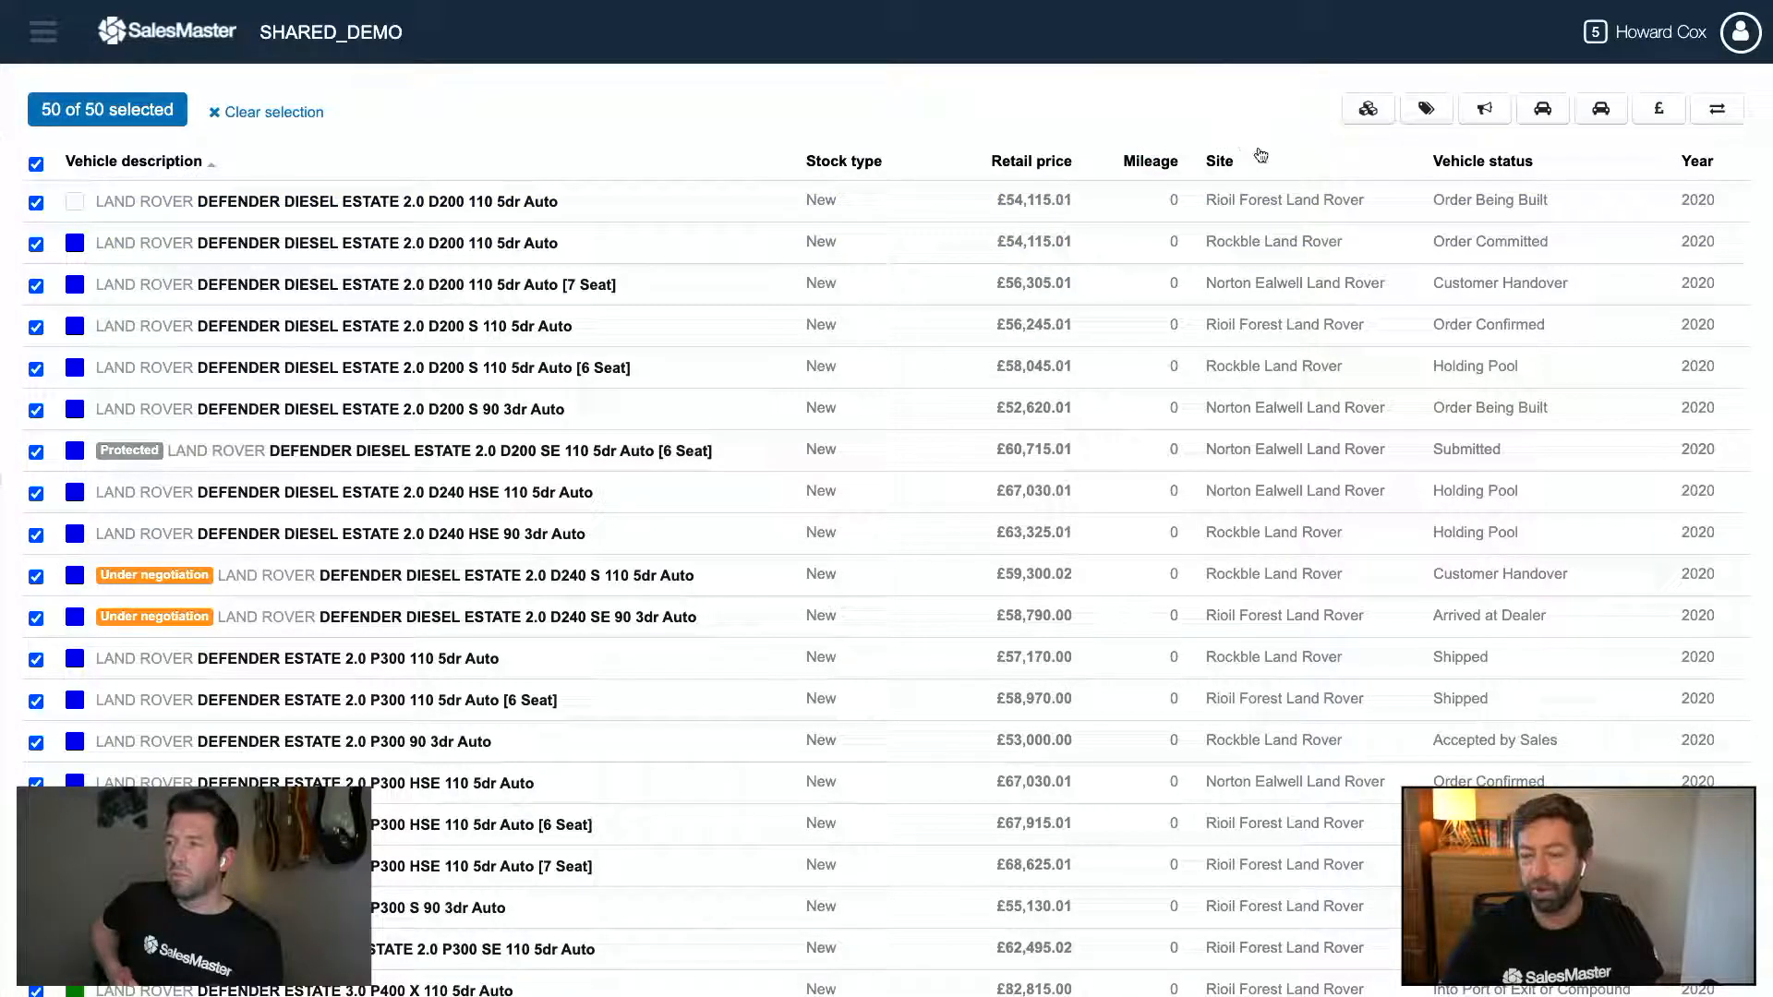
pyautogui.click(1421, 112)
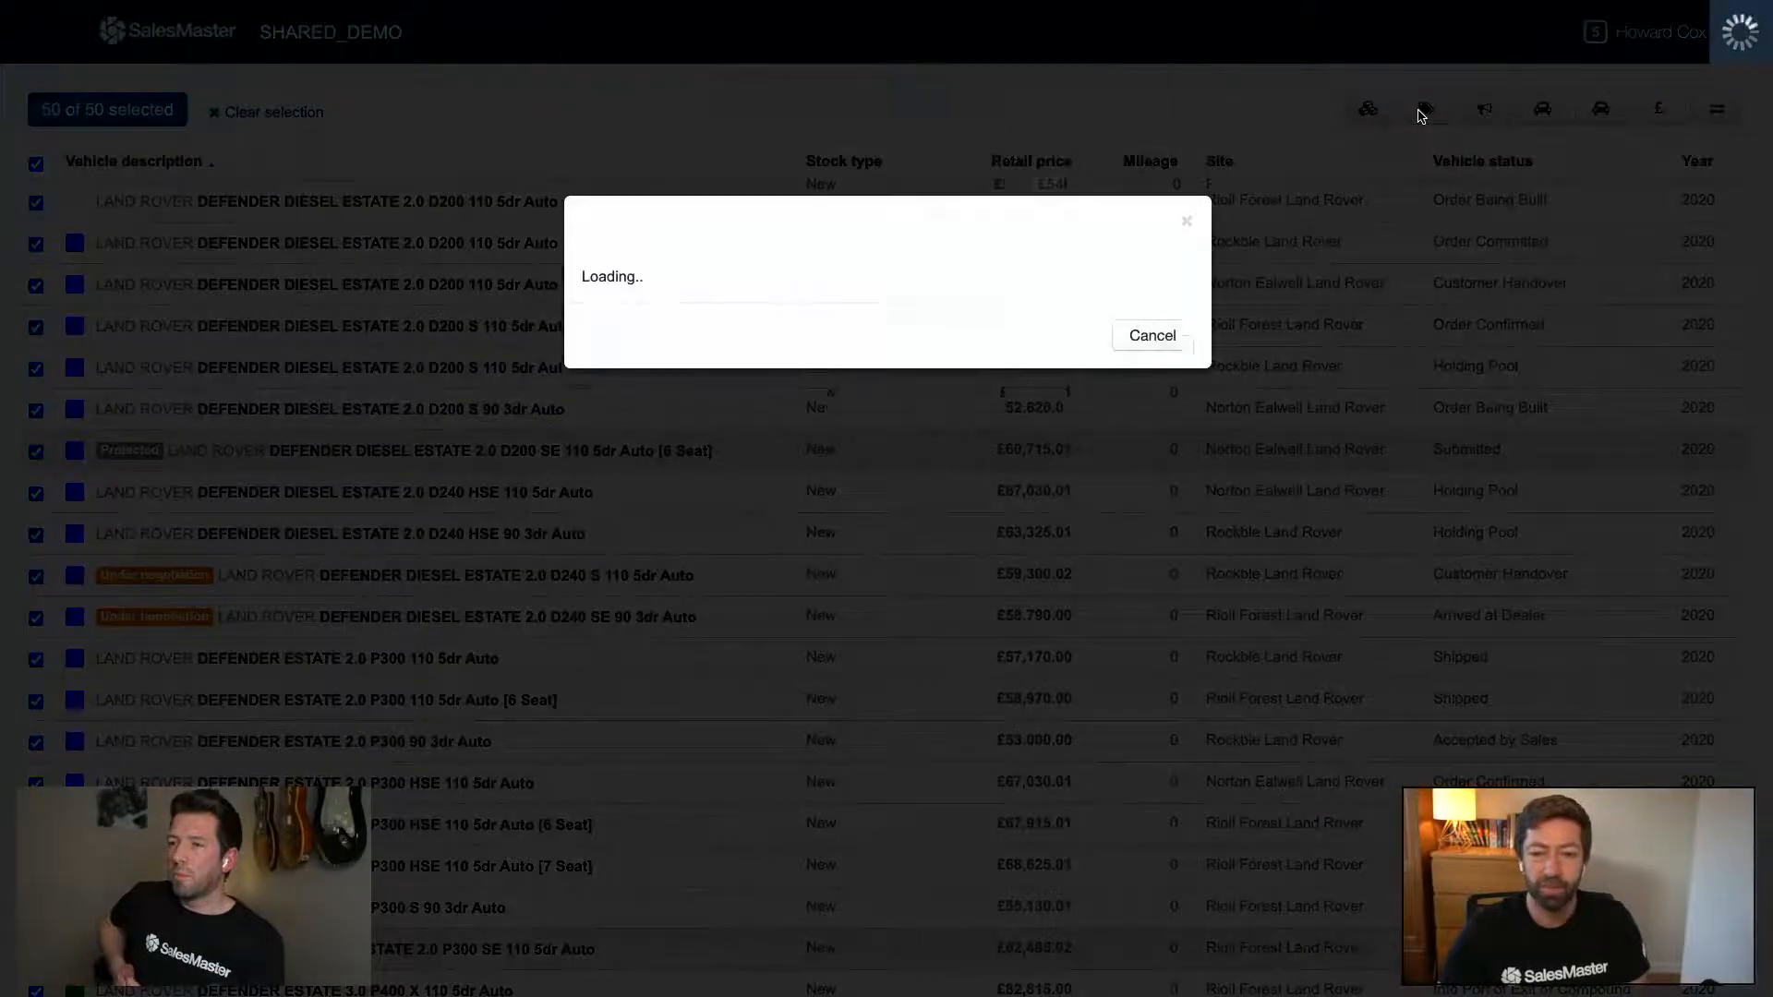
pyautogui.click(906, 505)
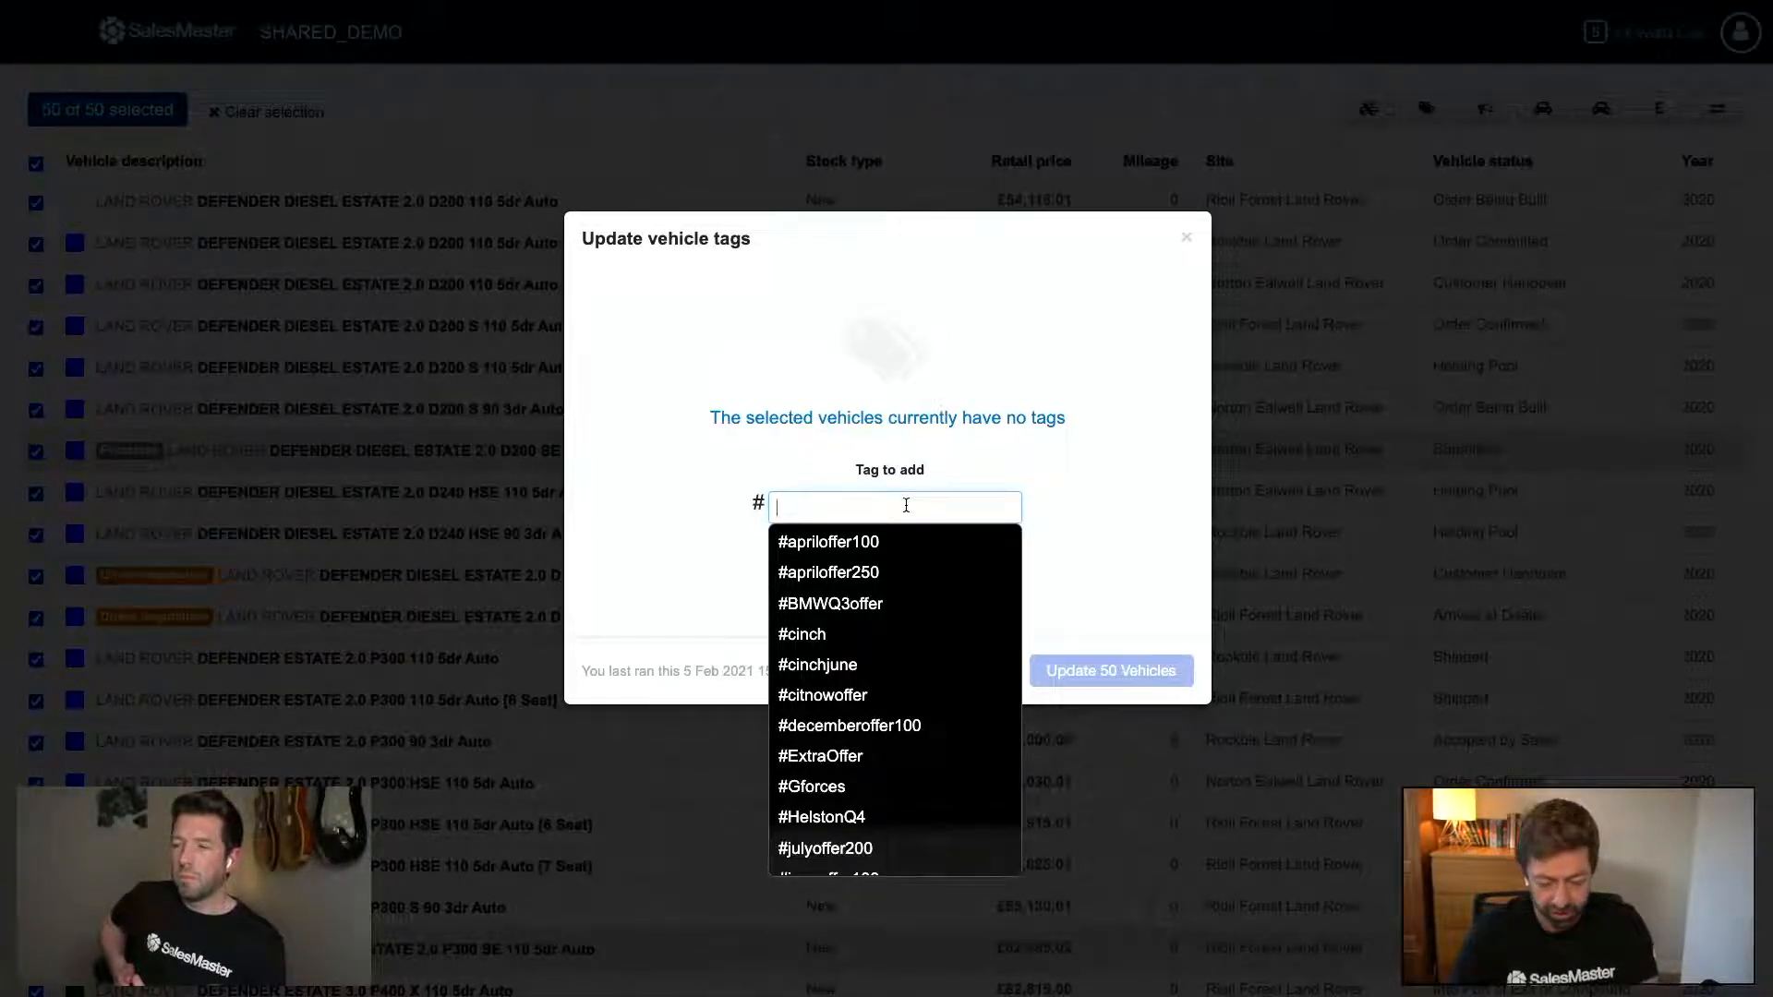
pyautogui.write('F')
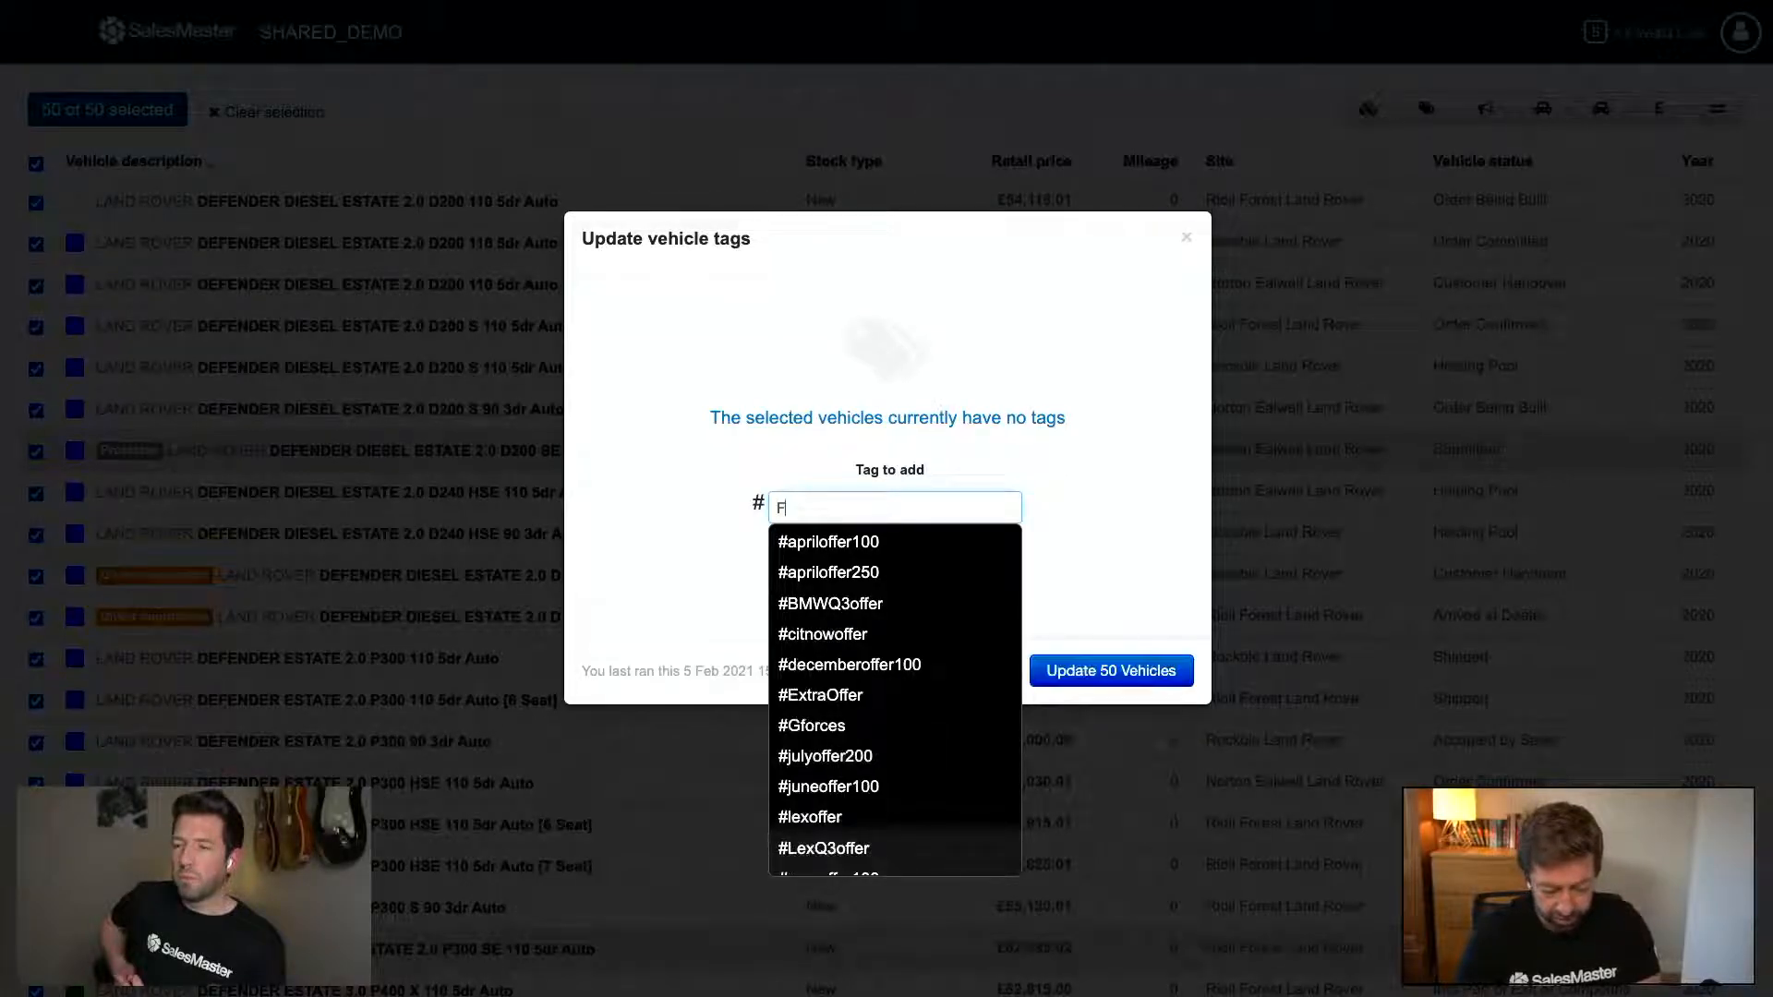
pyautogui.write('ebOffer')
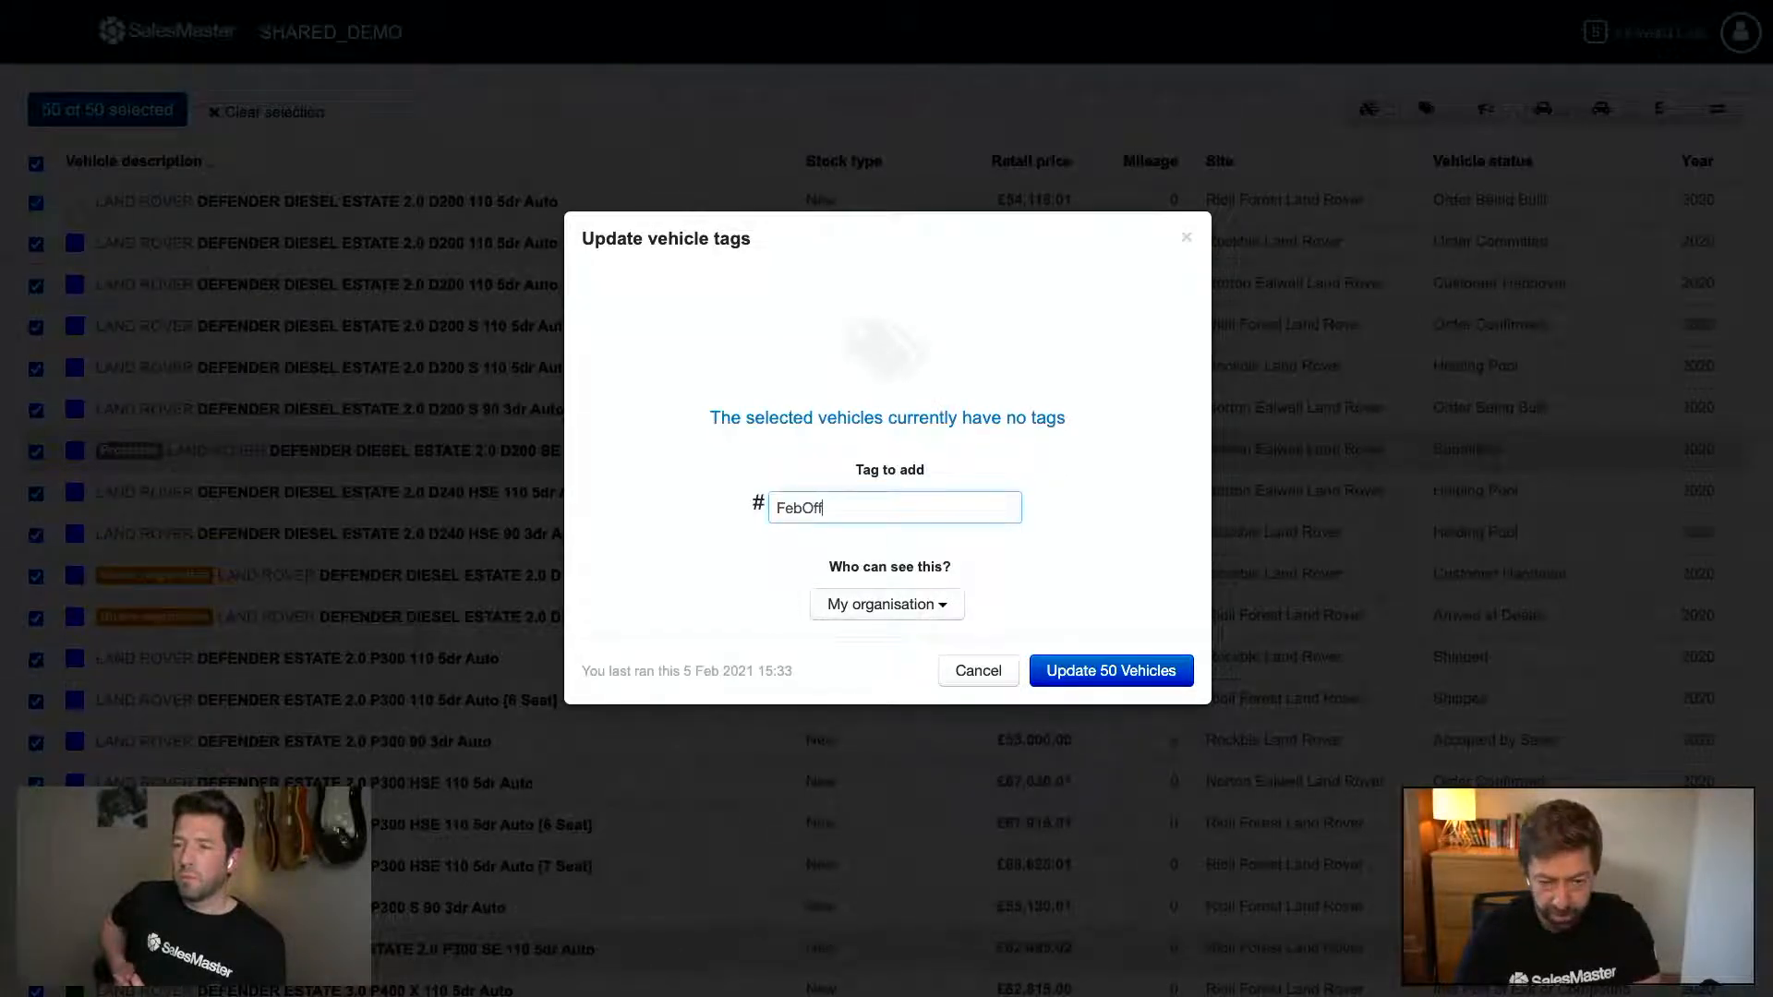
pyautogui.click(1099, 671)
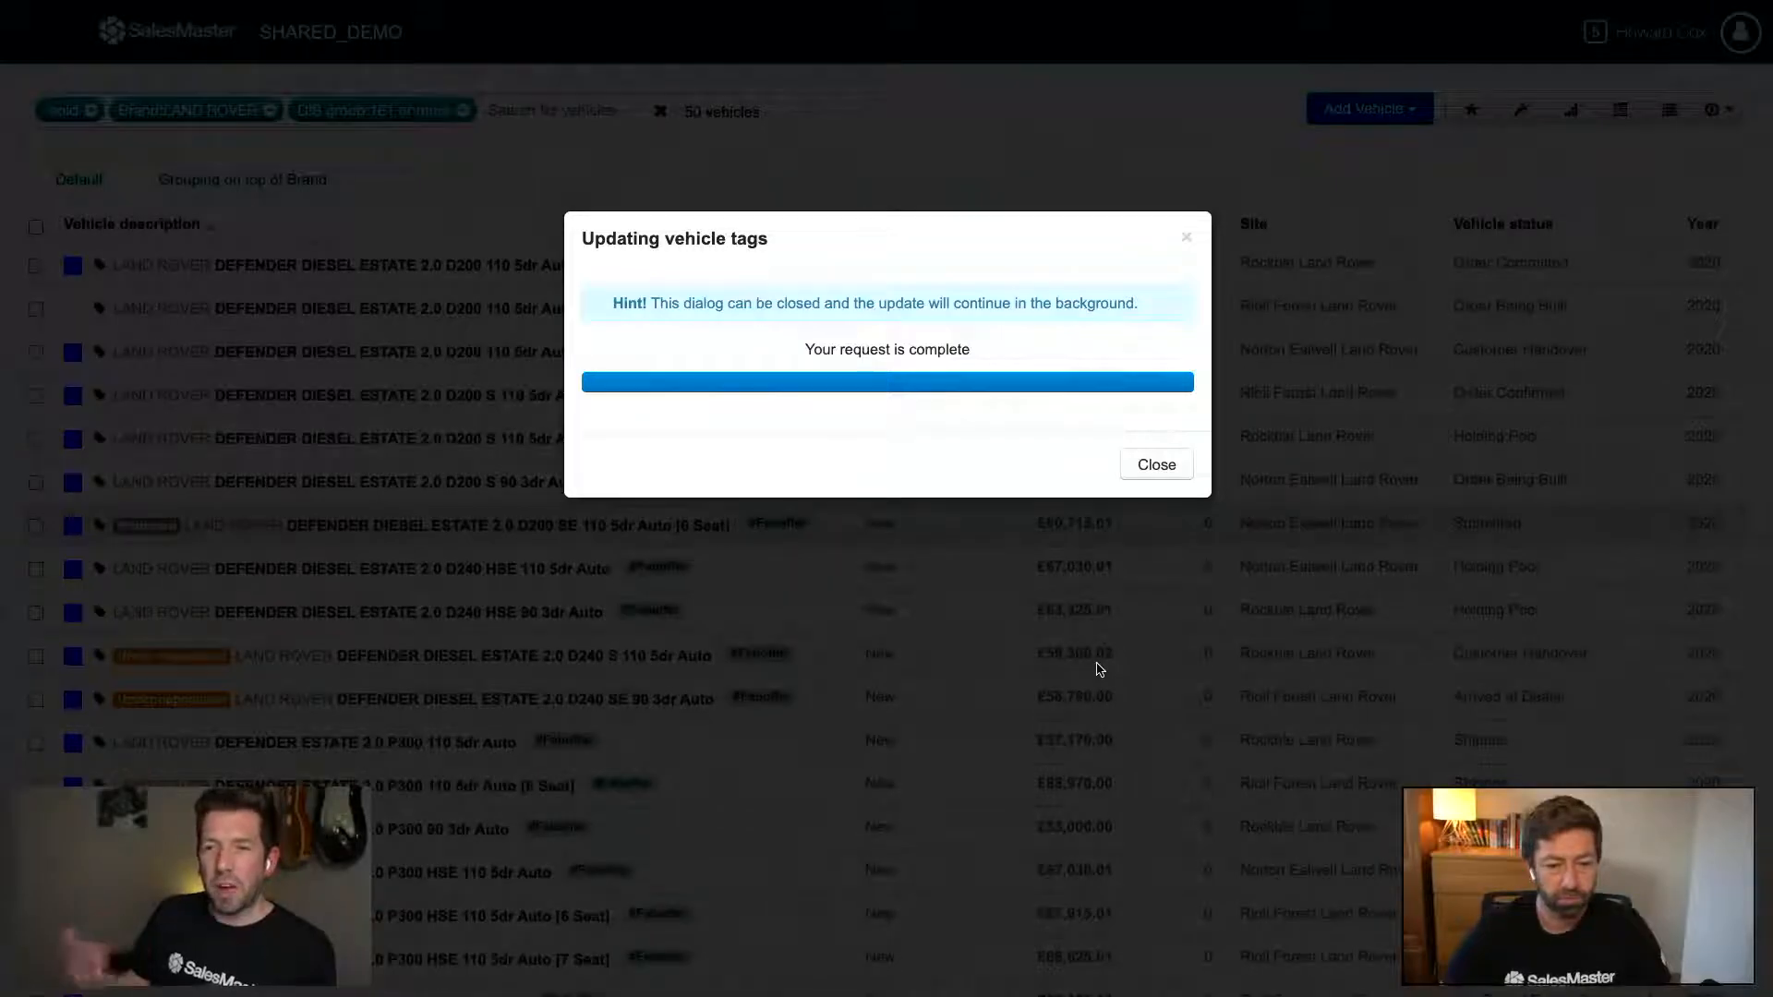
pyautogui.click(1154, 465)
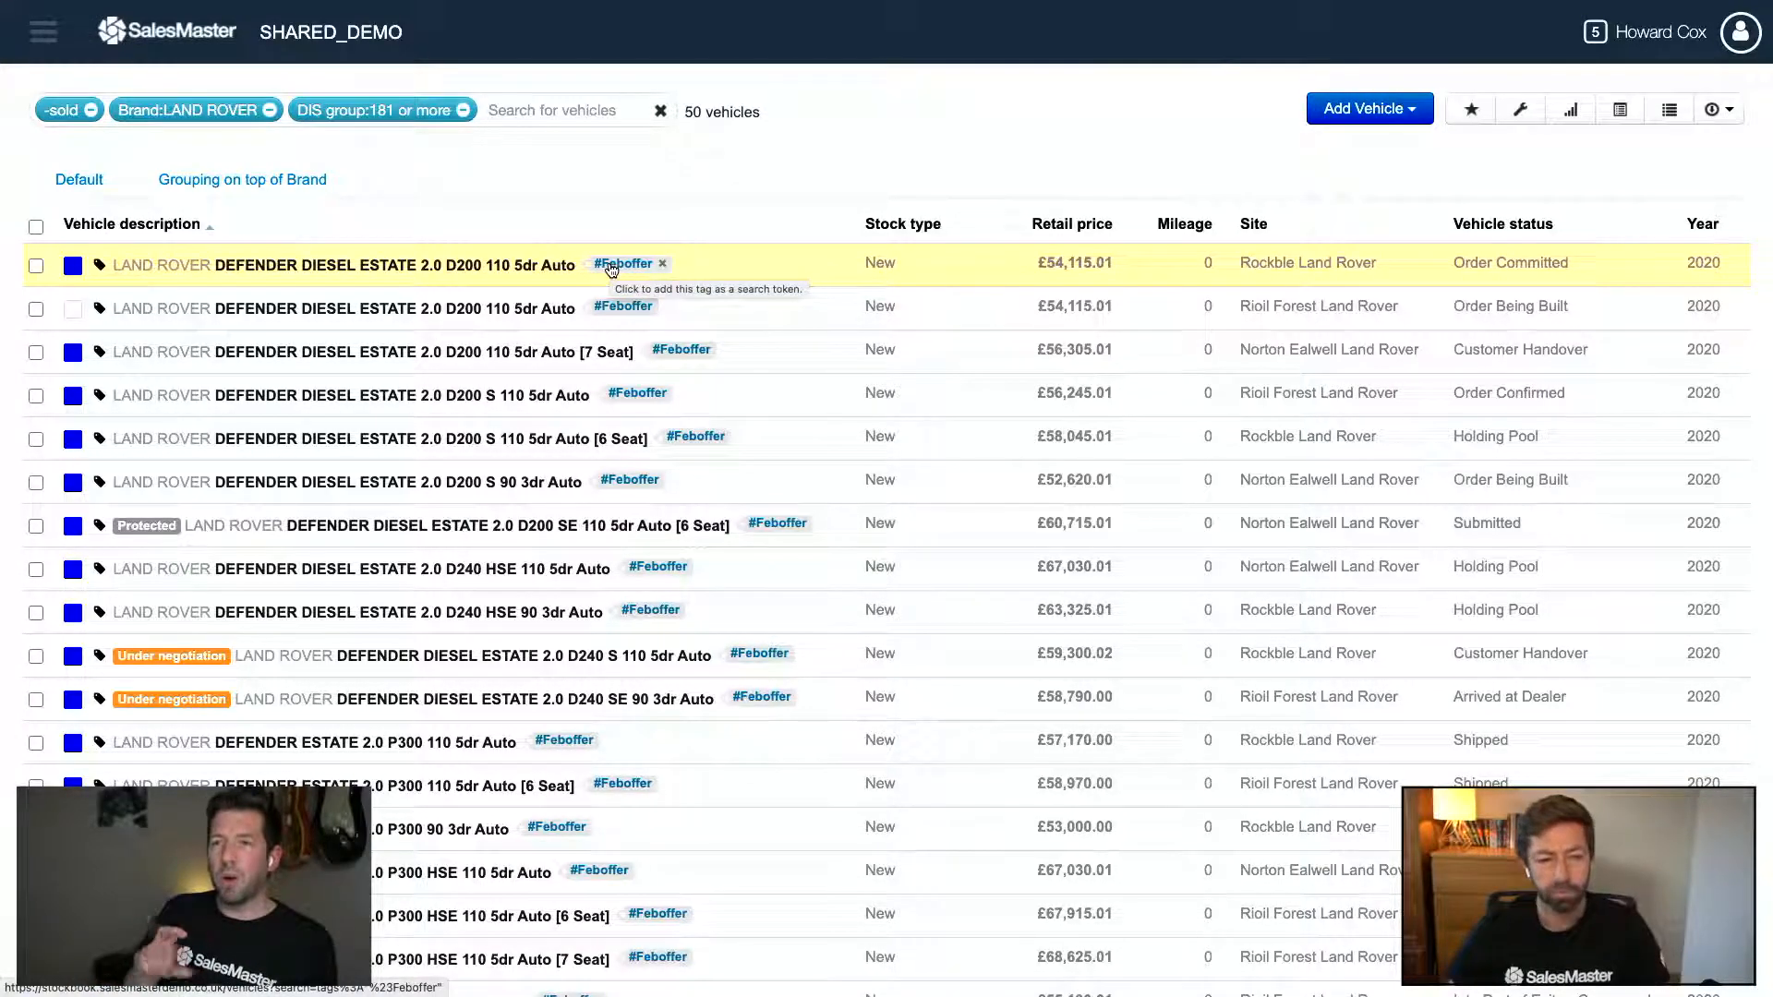
# - Select the first three Defender vehicles in the list and open their tag update
pyautogui.click(35, 268)
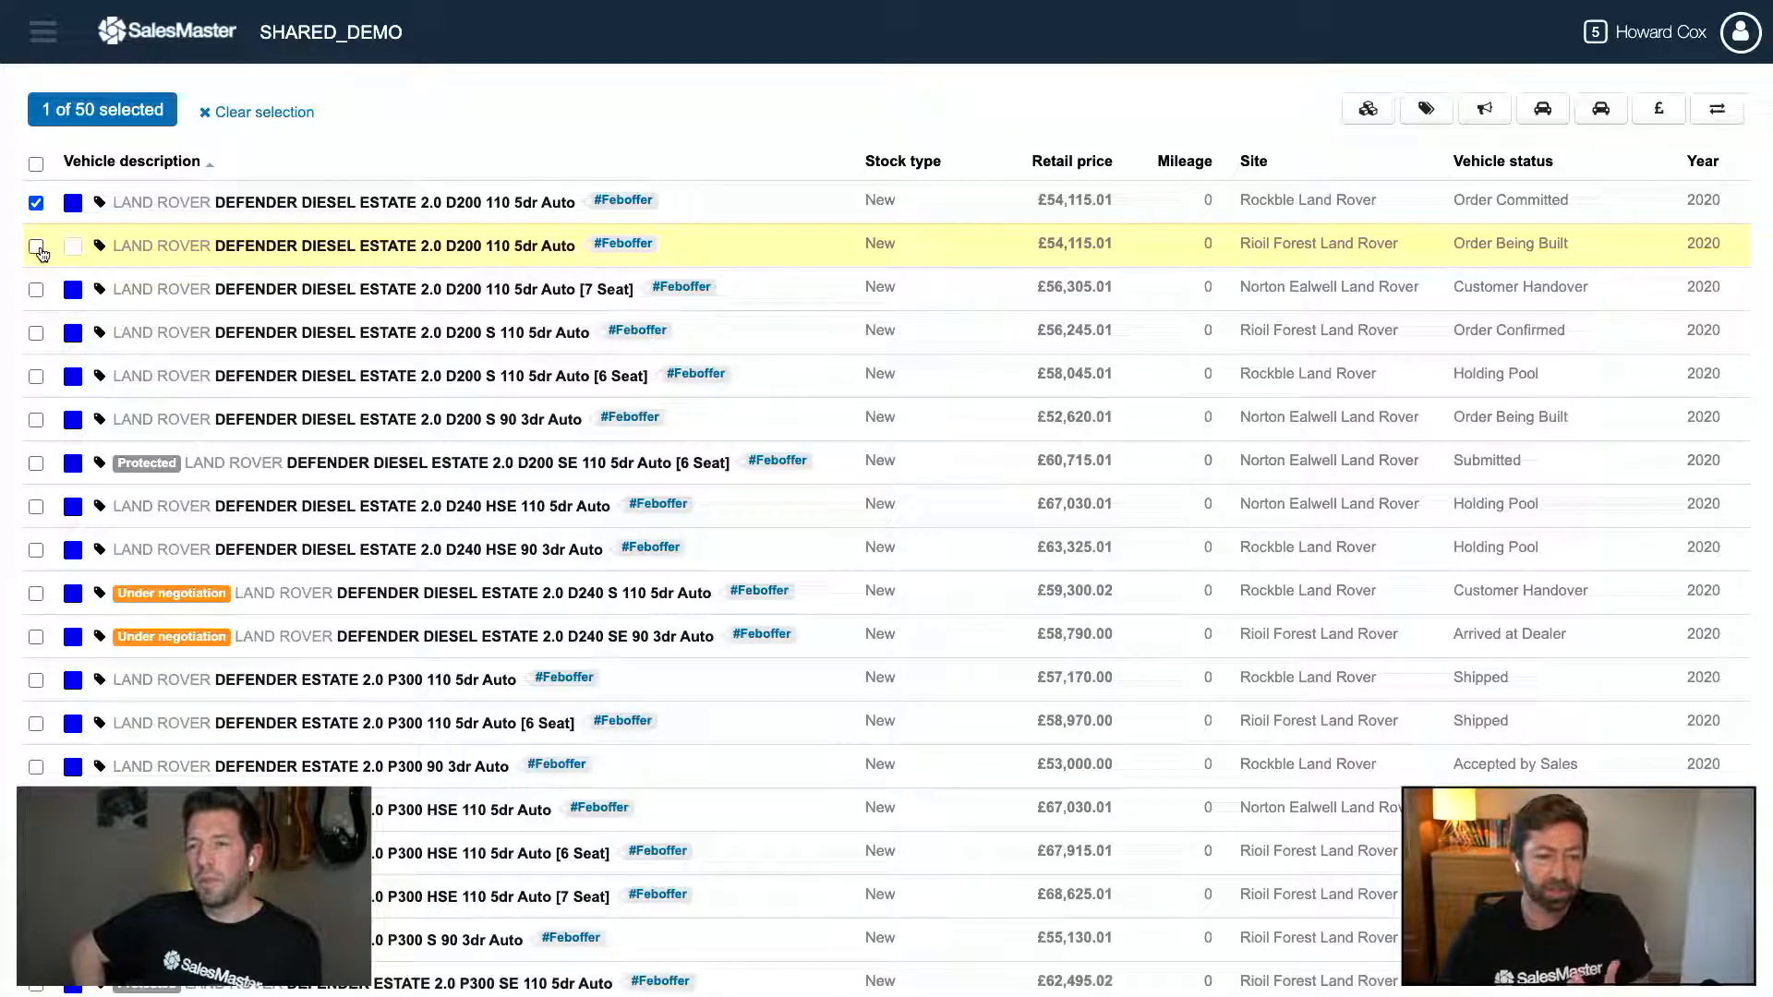
pyautogui.click(37, 248)
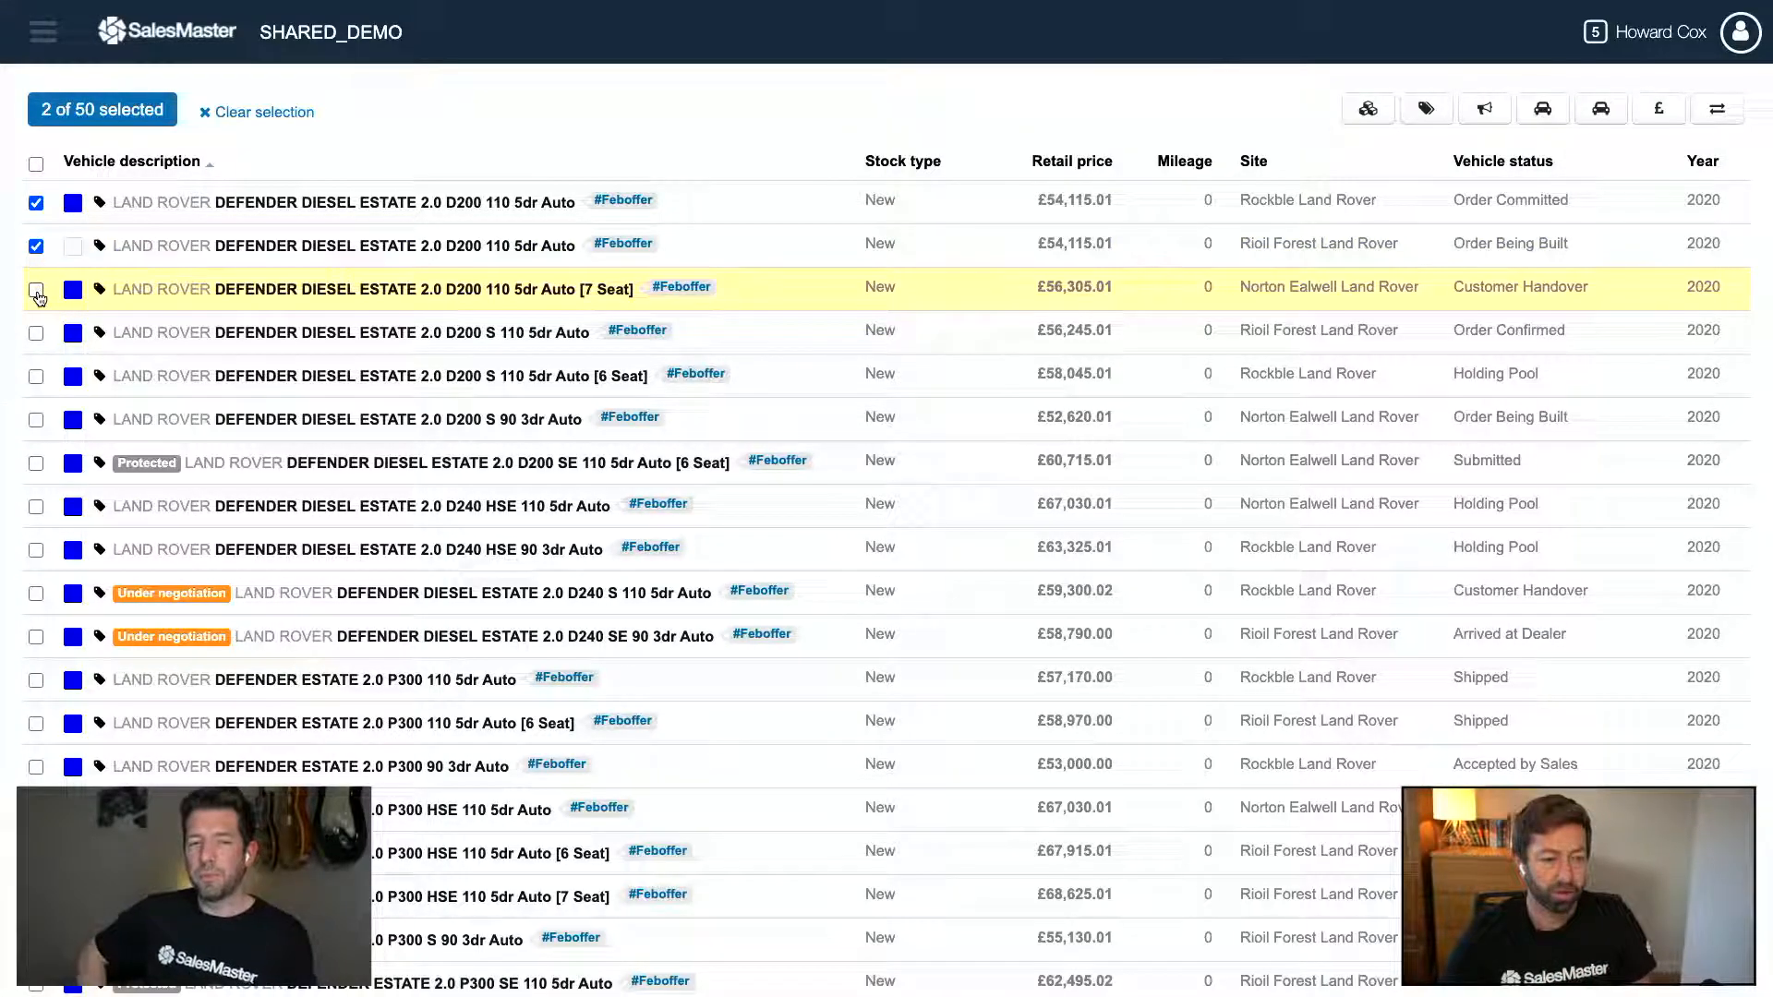
pyautogui.click(37, 291)
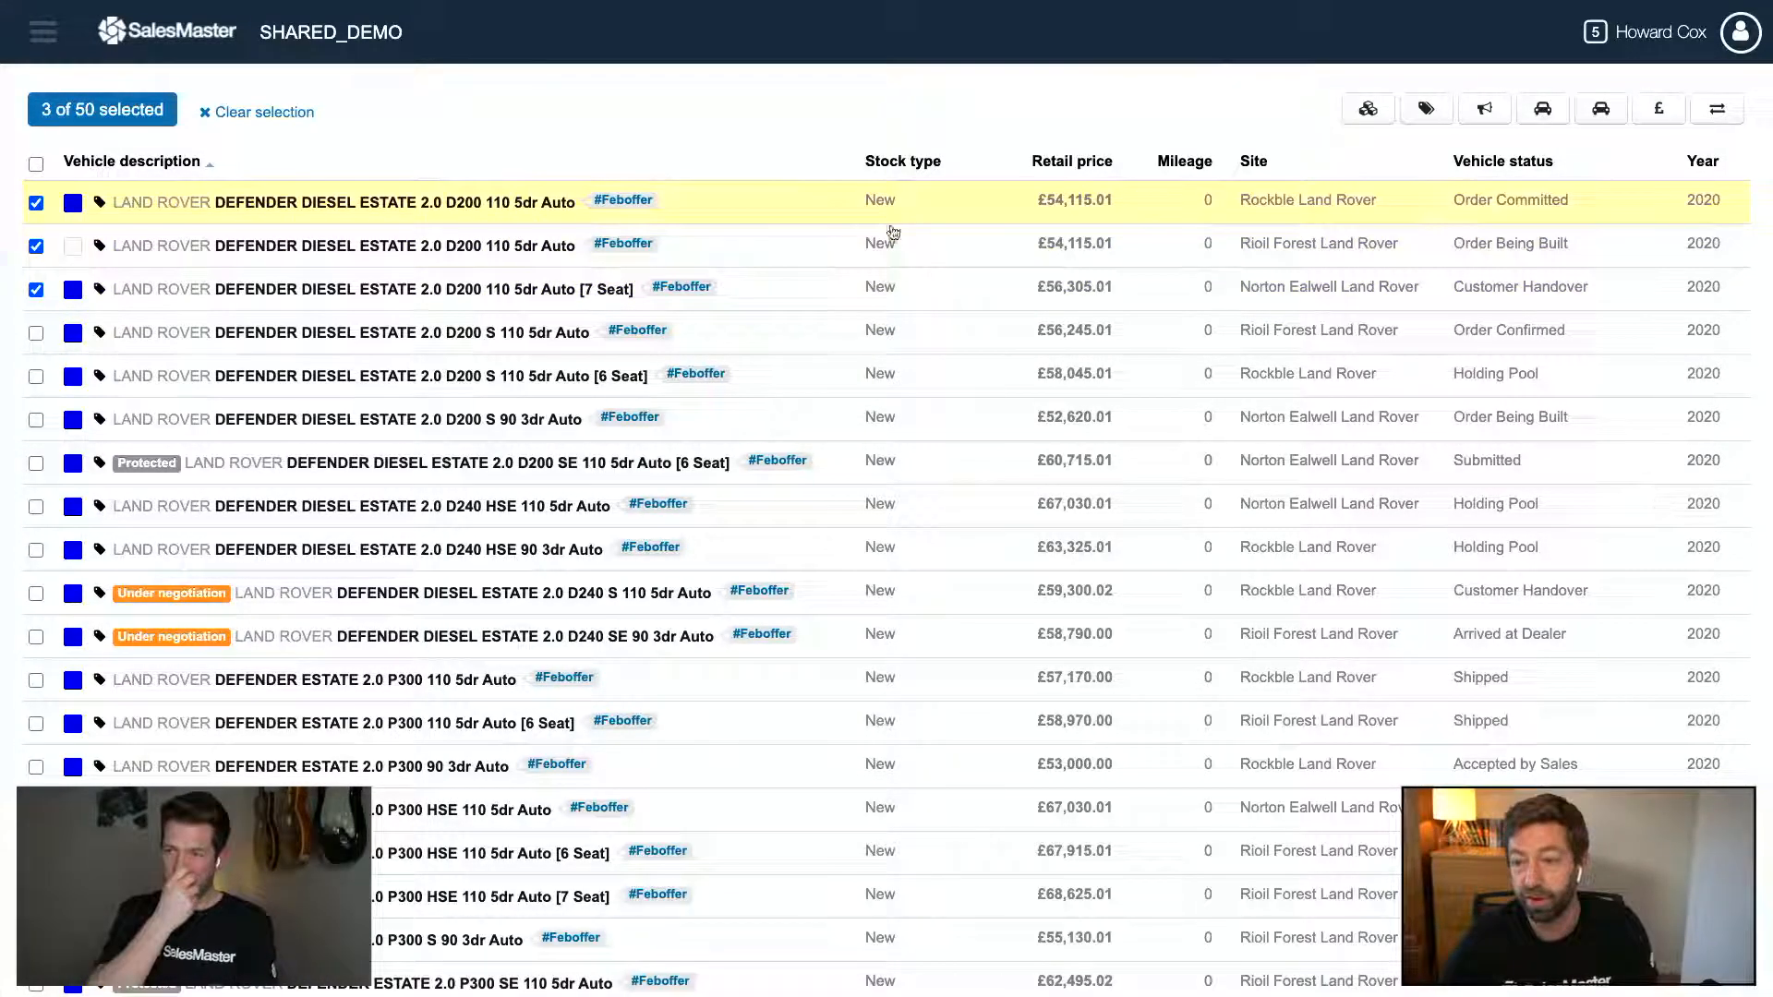
pyautogui.click(1427, 111)
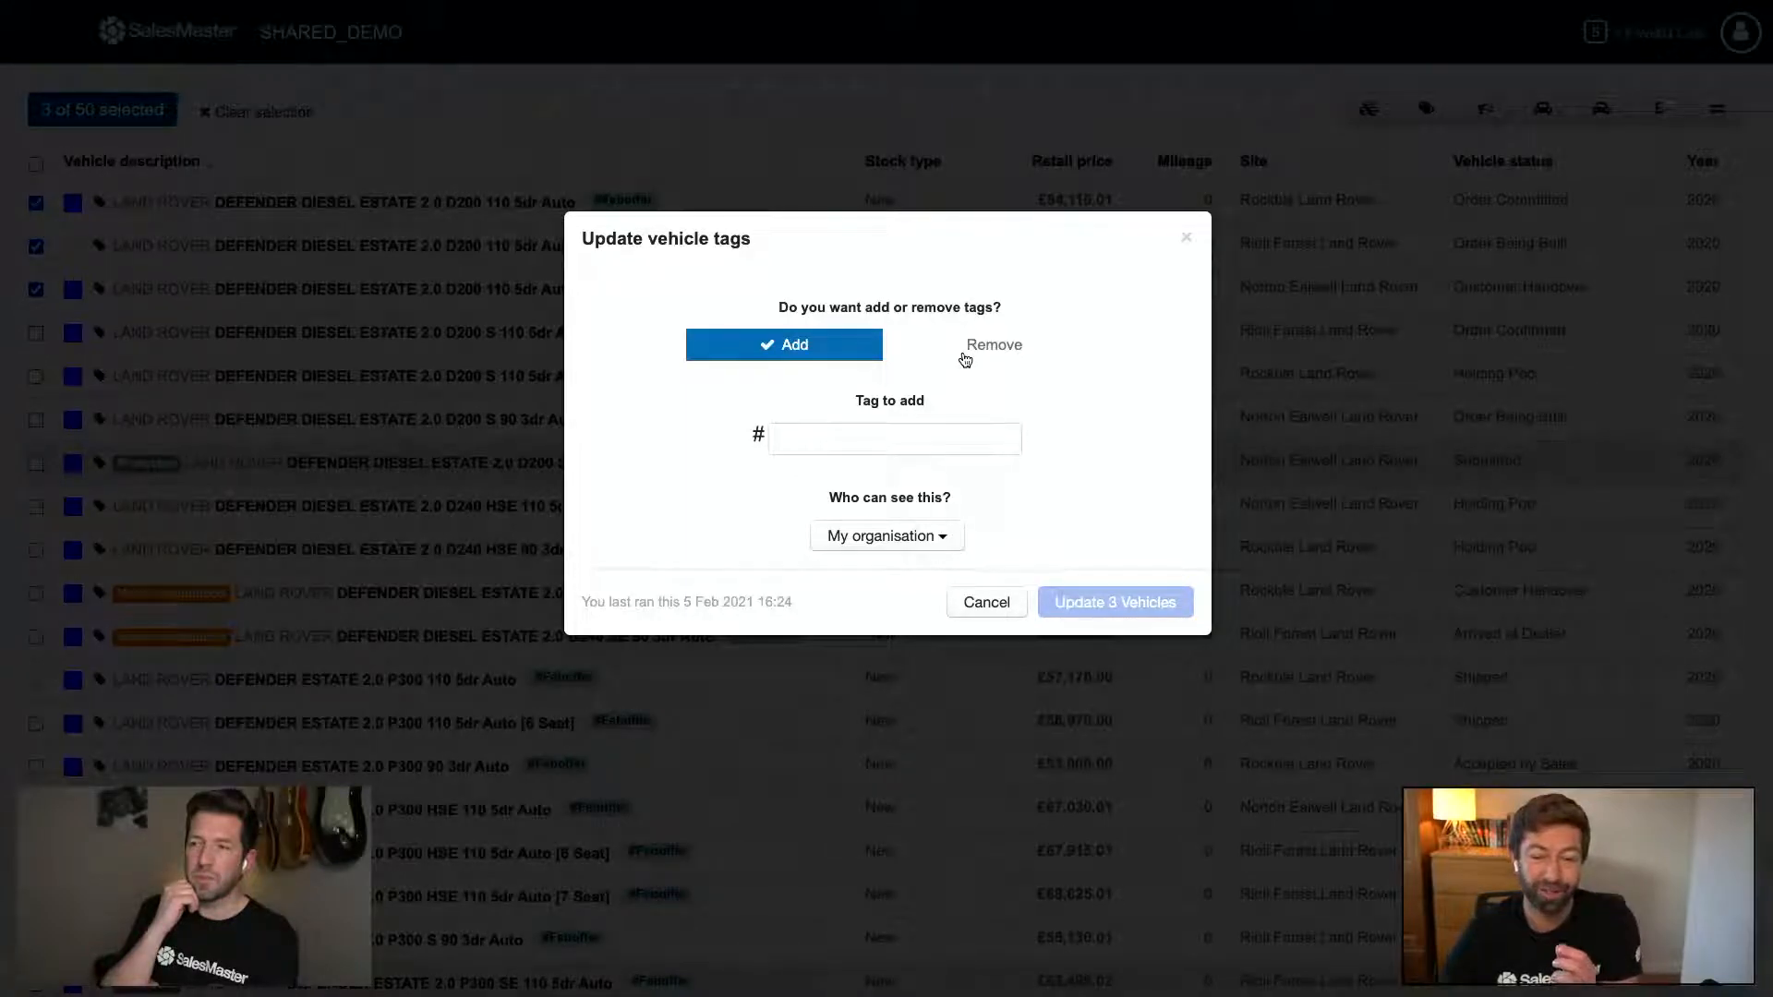
# - Check which tags can be removed from the three selected vehicles and which existing tags are suggested for adding
pyautogui.click(965, 355)
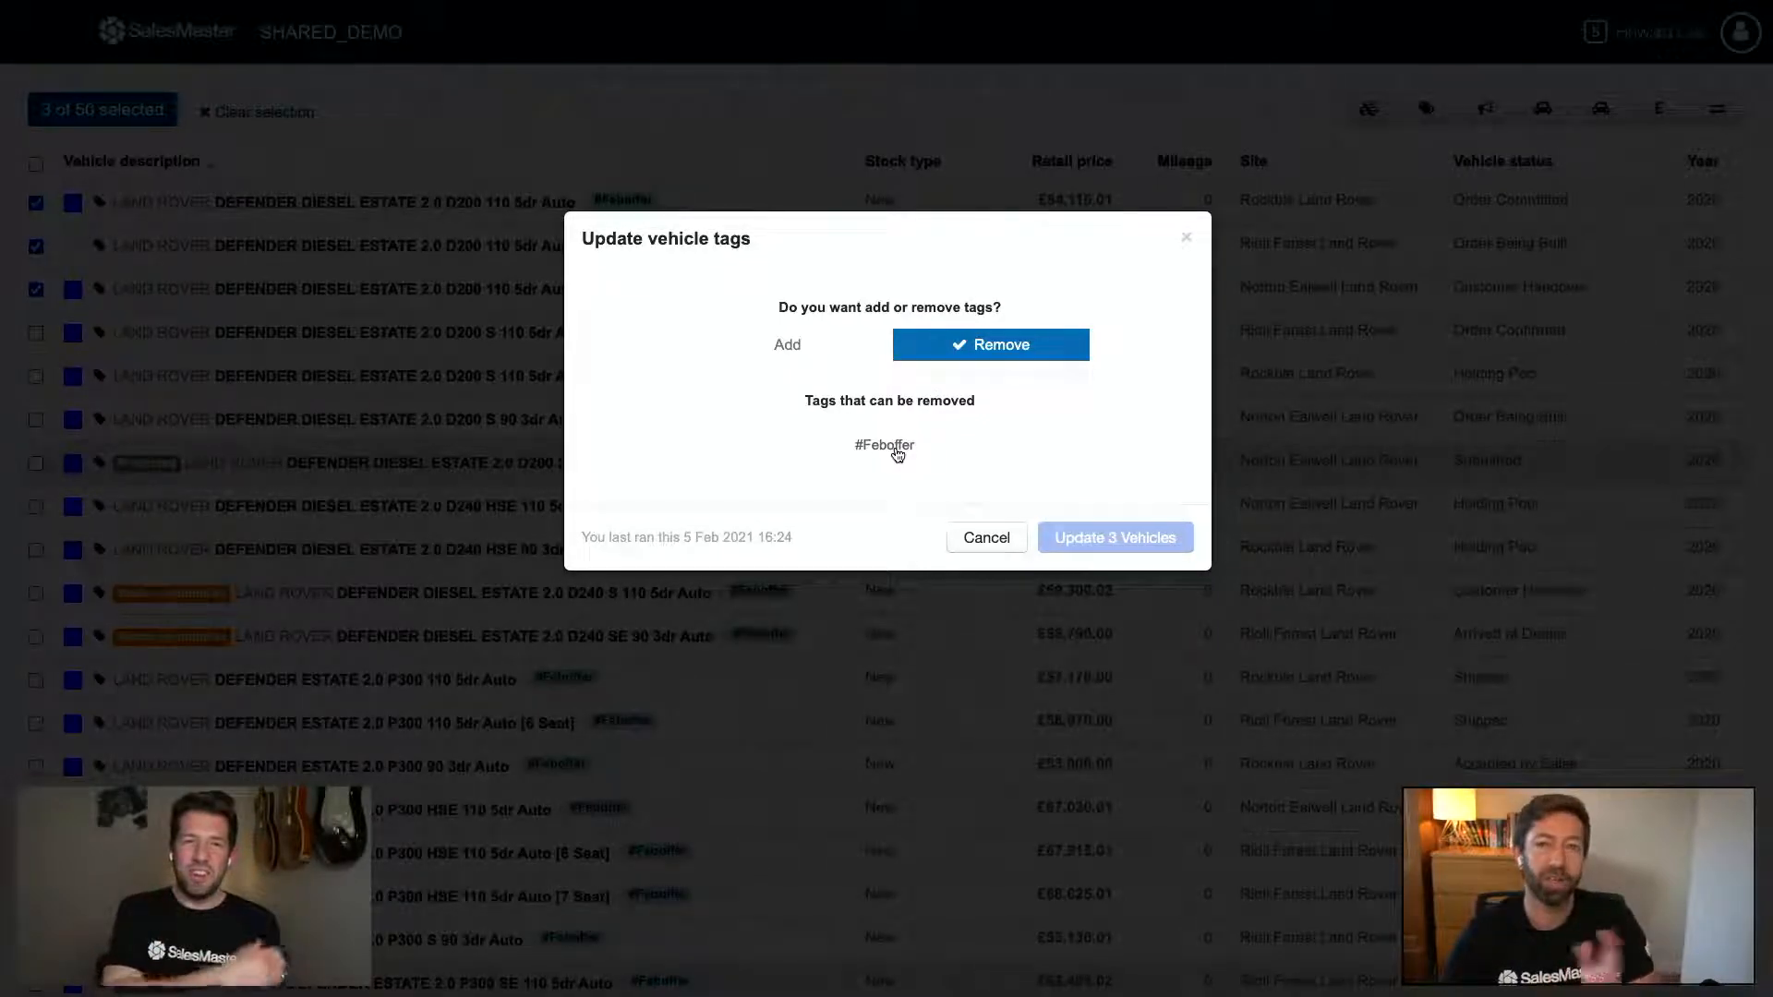
pyautogui.click(856, 355)
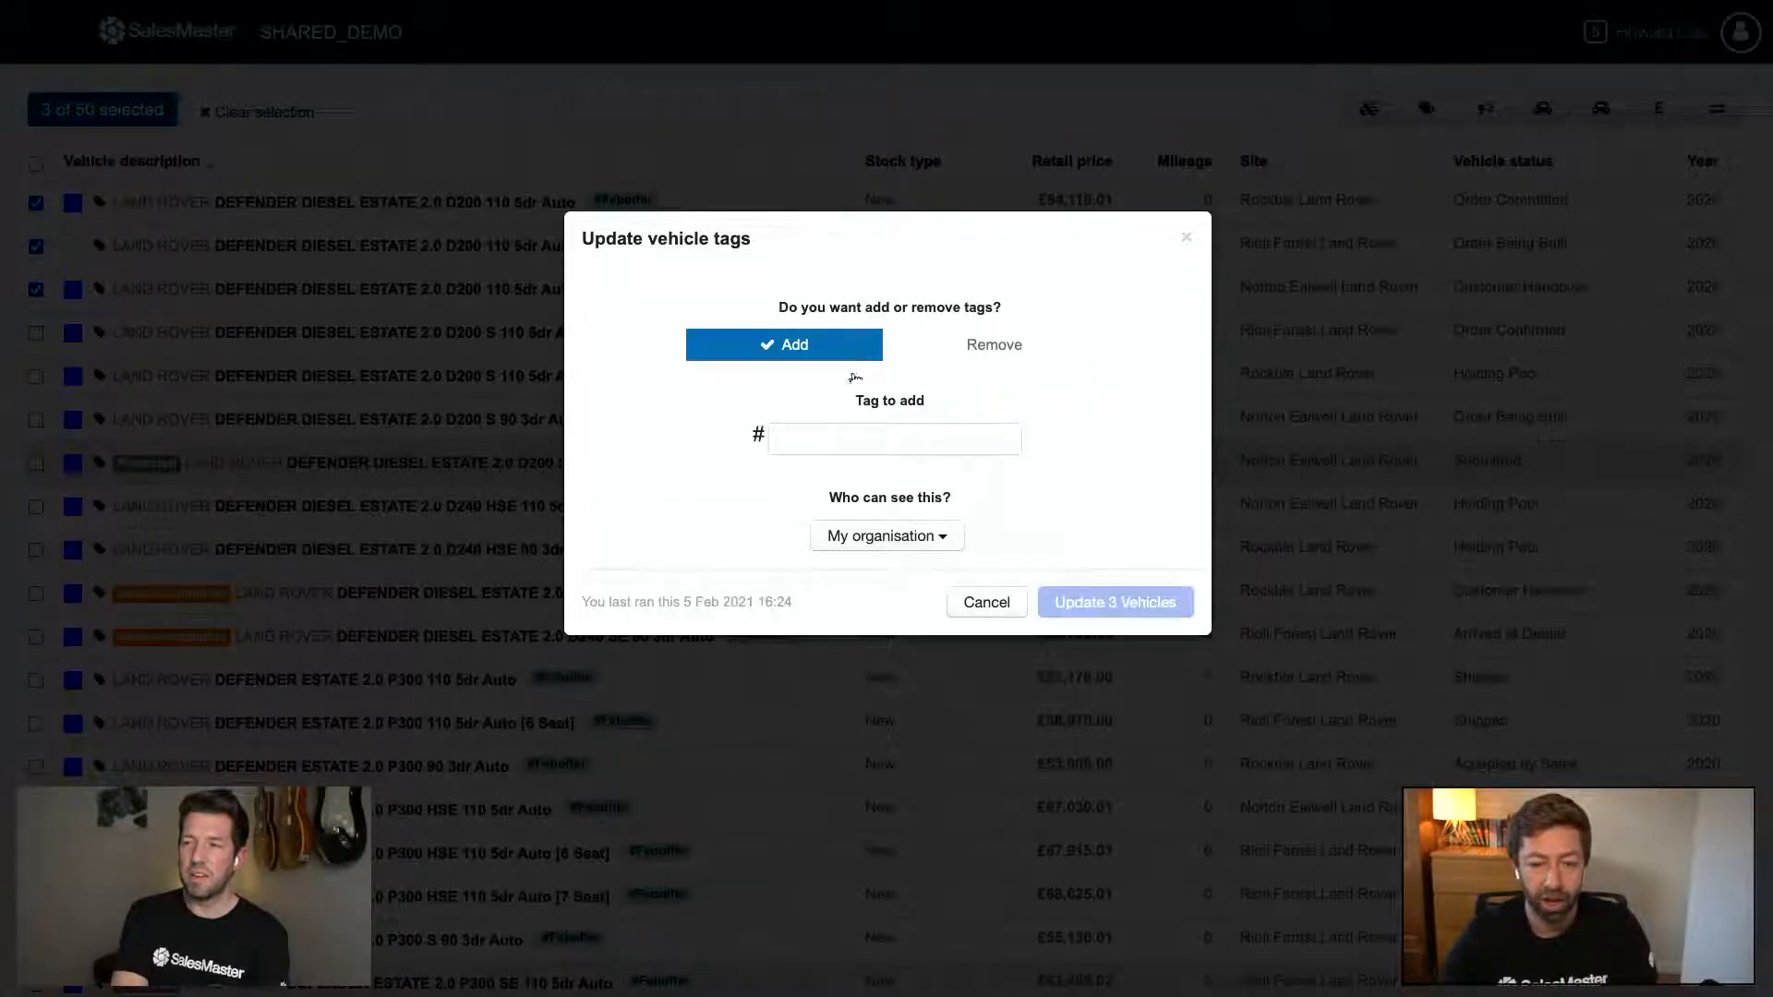
pyautogui.click(861, 431)
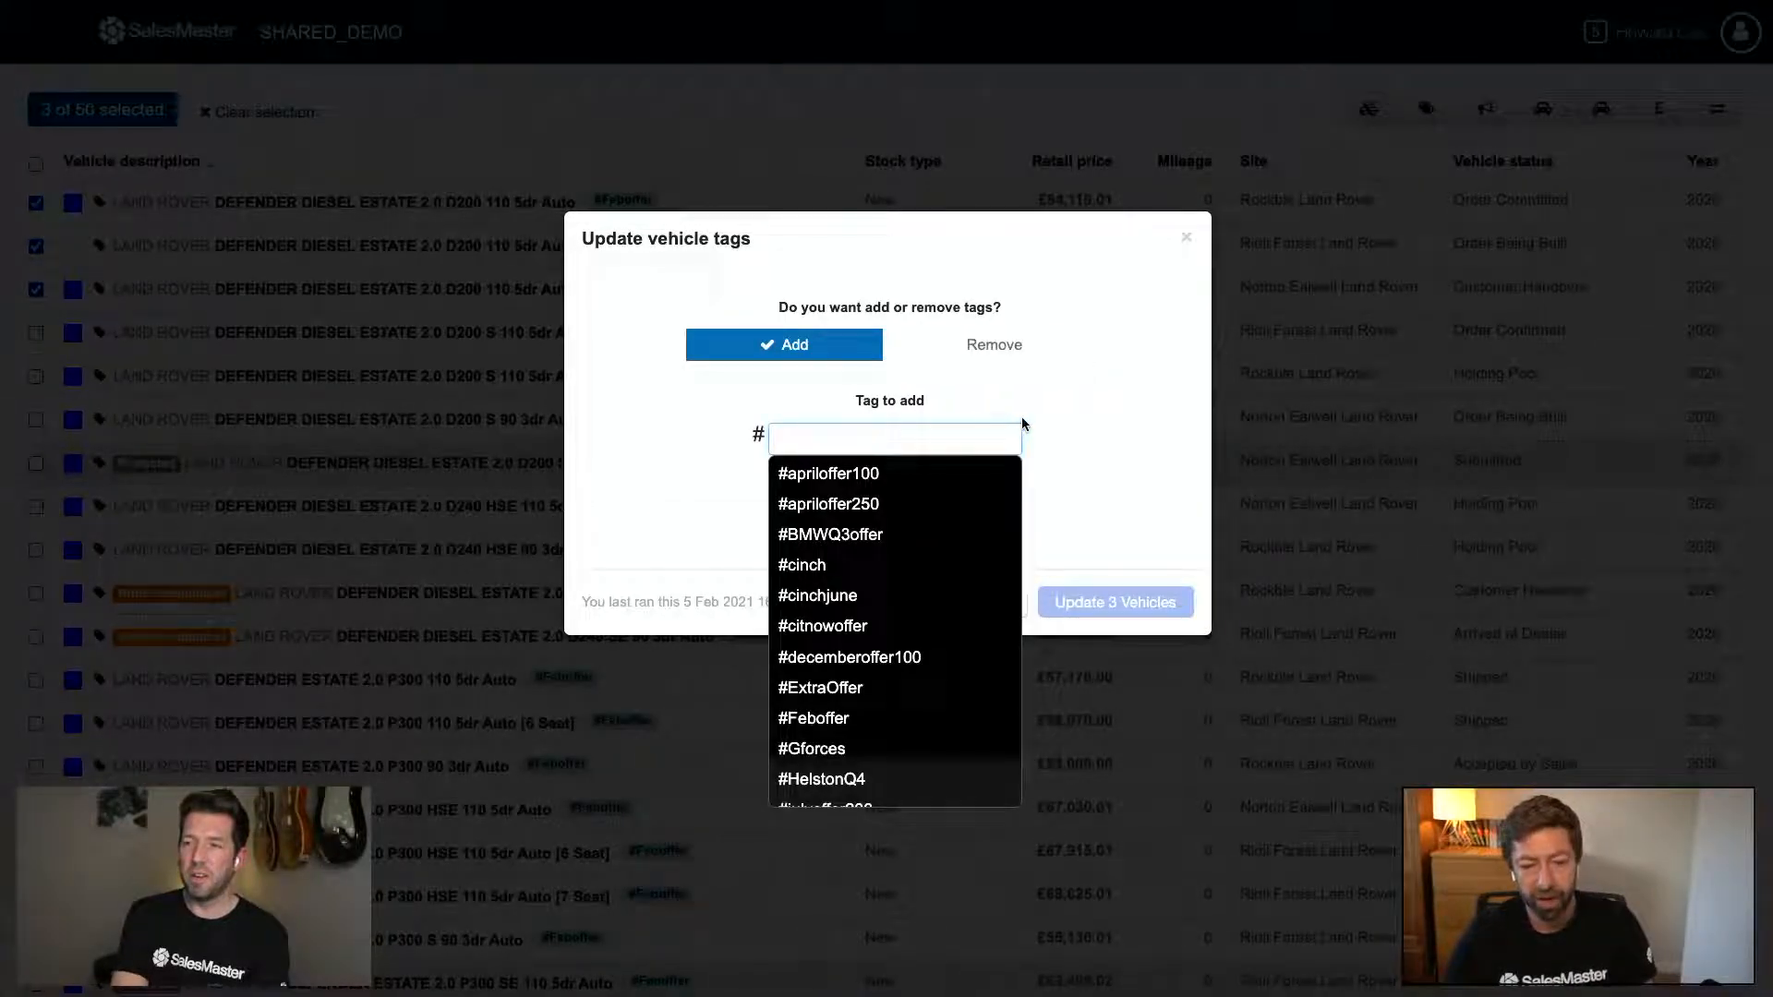
pyautogui.click(1025, 420)
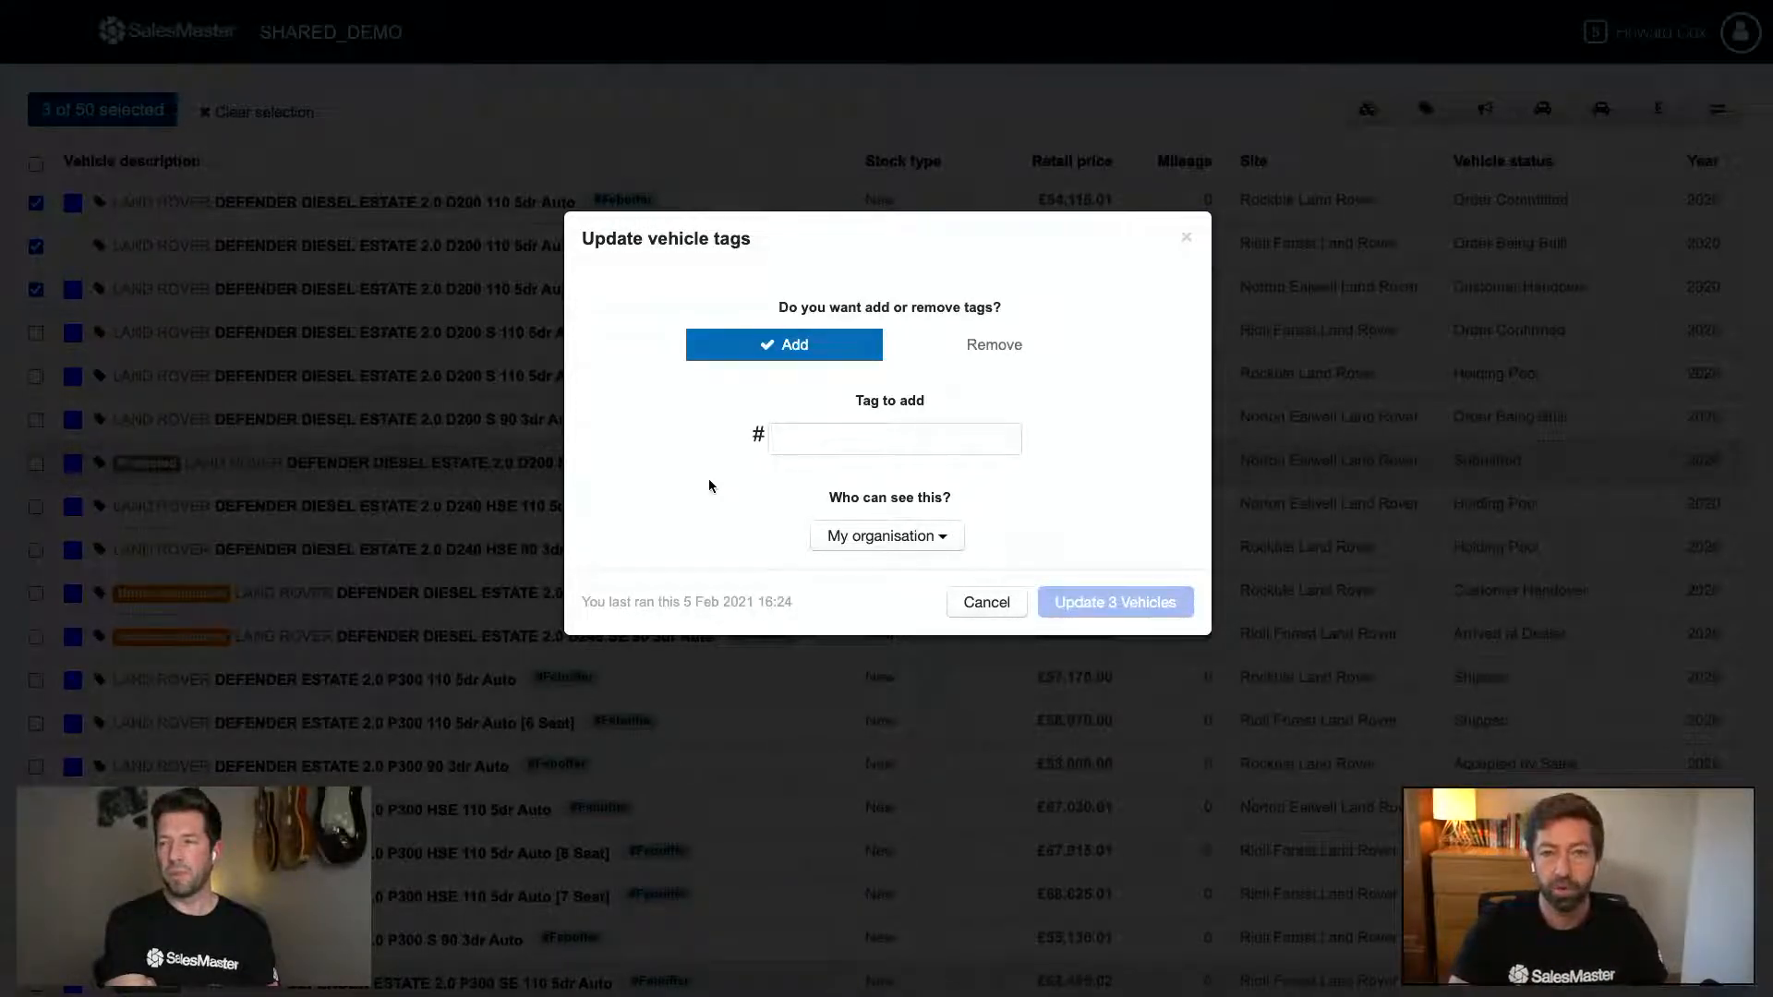
# - Add the tag #q1offer to the three selected vehicles, making it visible to data sharing partners
pyautogui.click(892, 537)
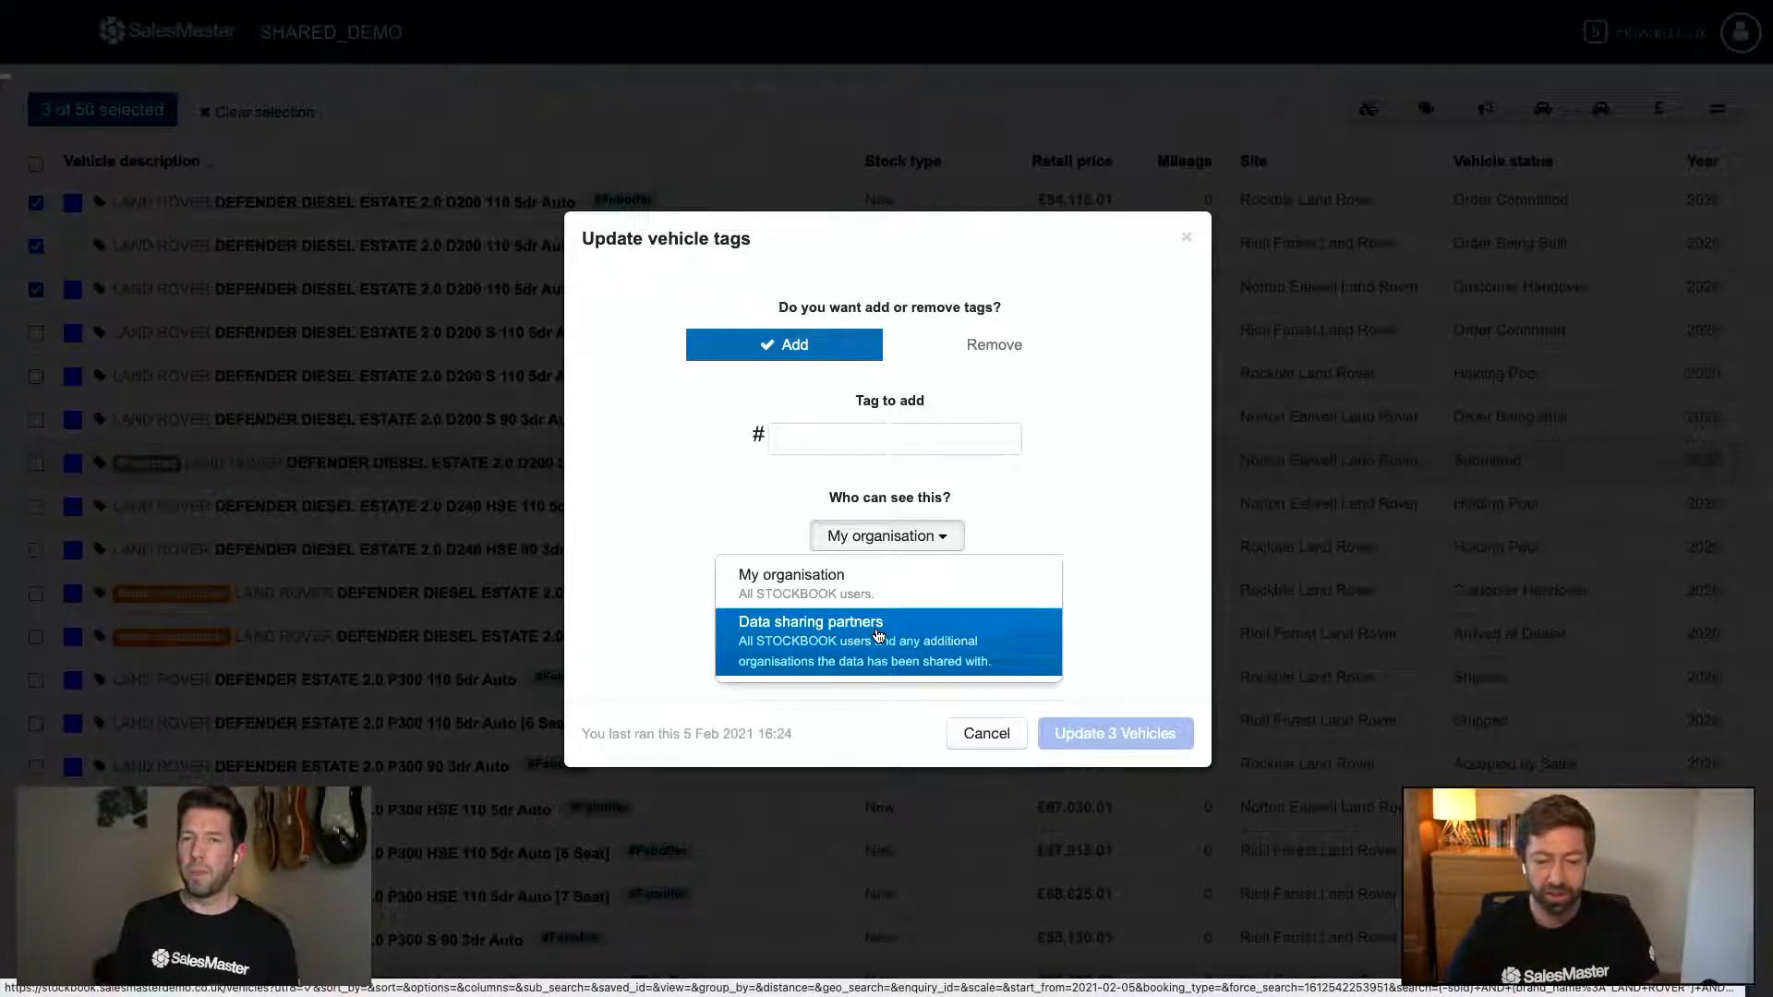
pyautogui.click(878, 635)
pyautogui.click(880, 434)
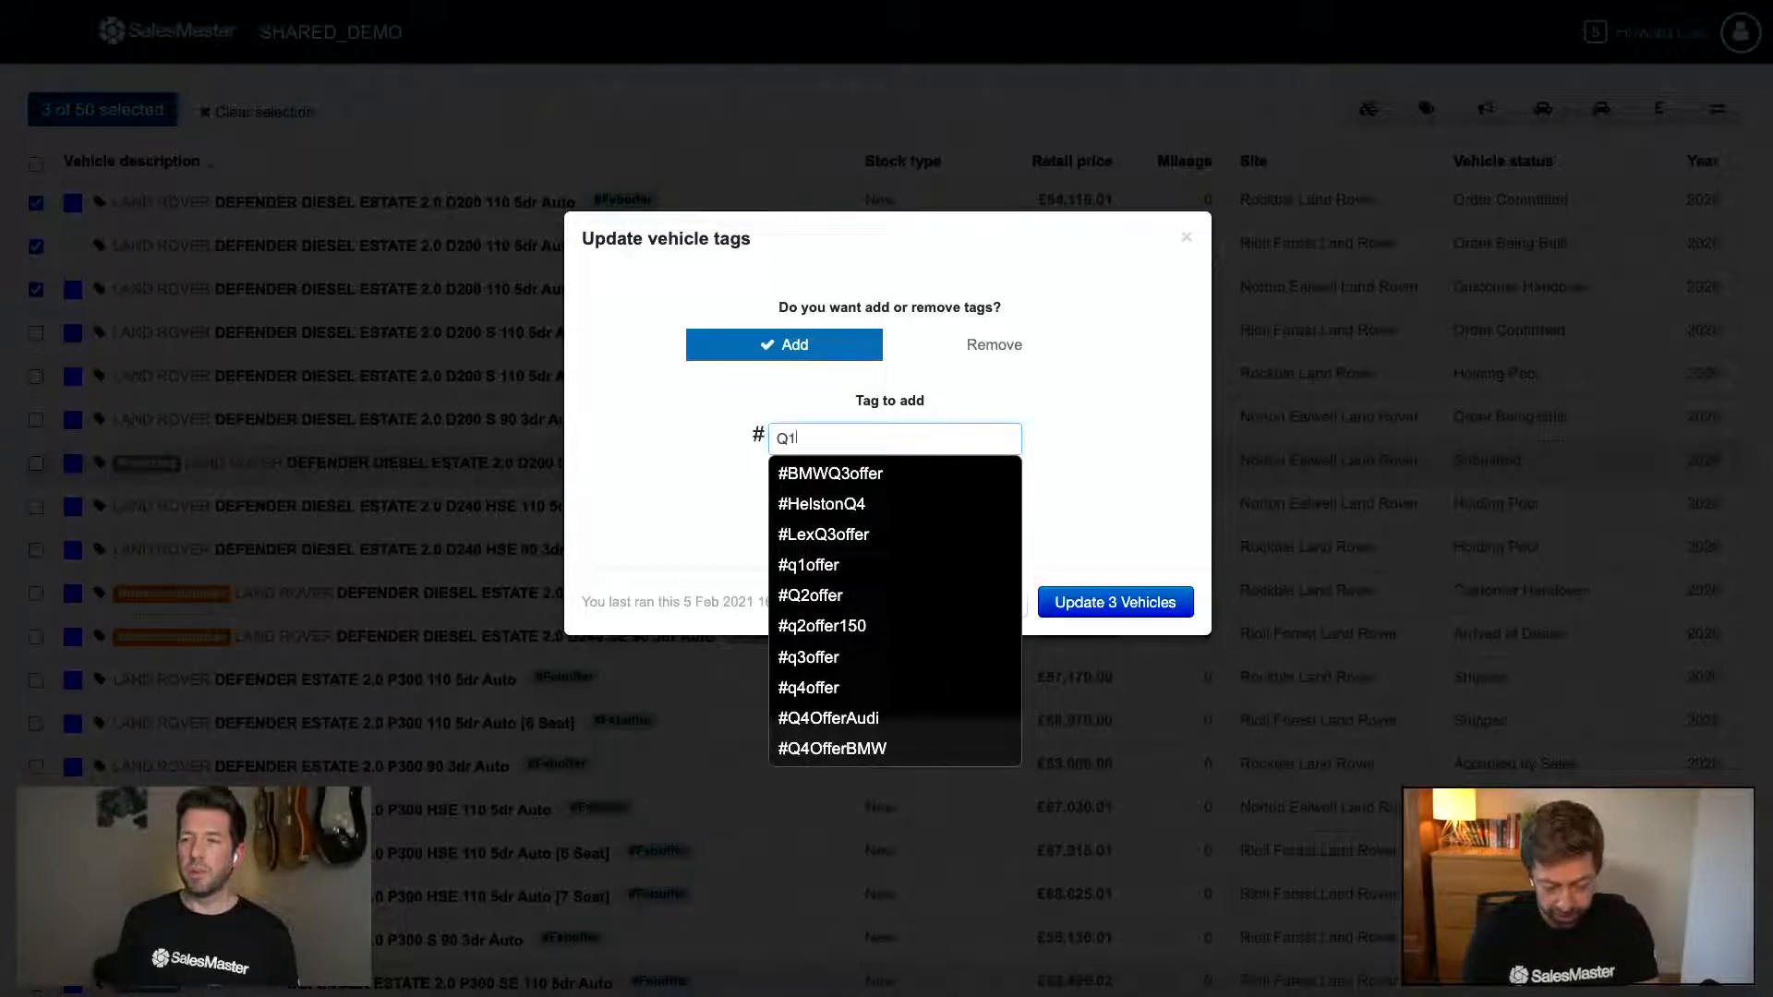
pyautogui.write('Offer')
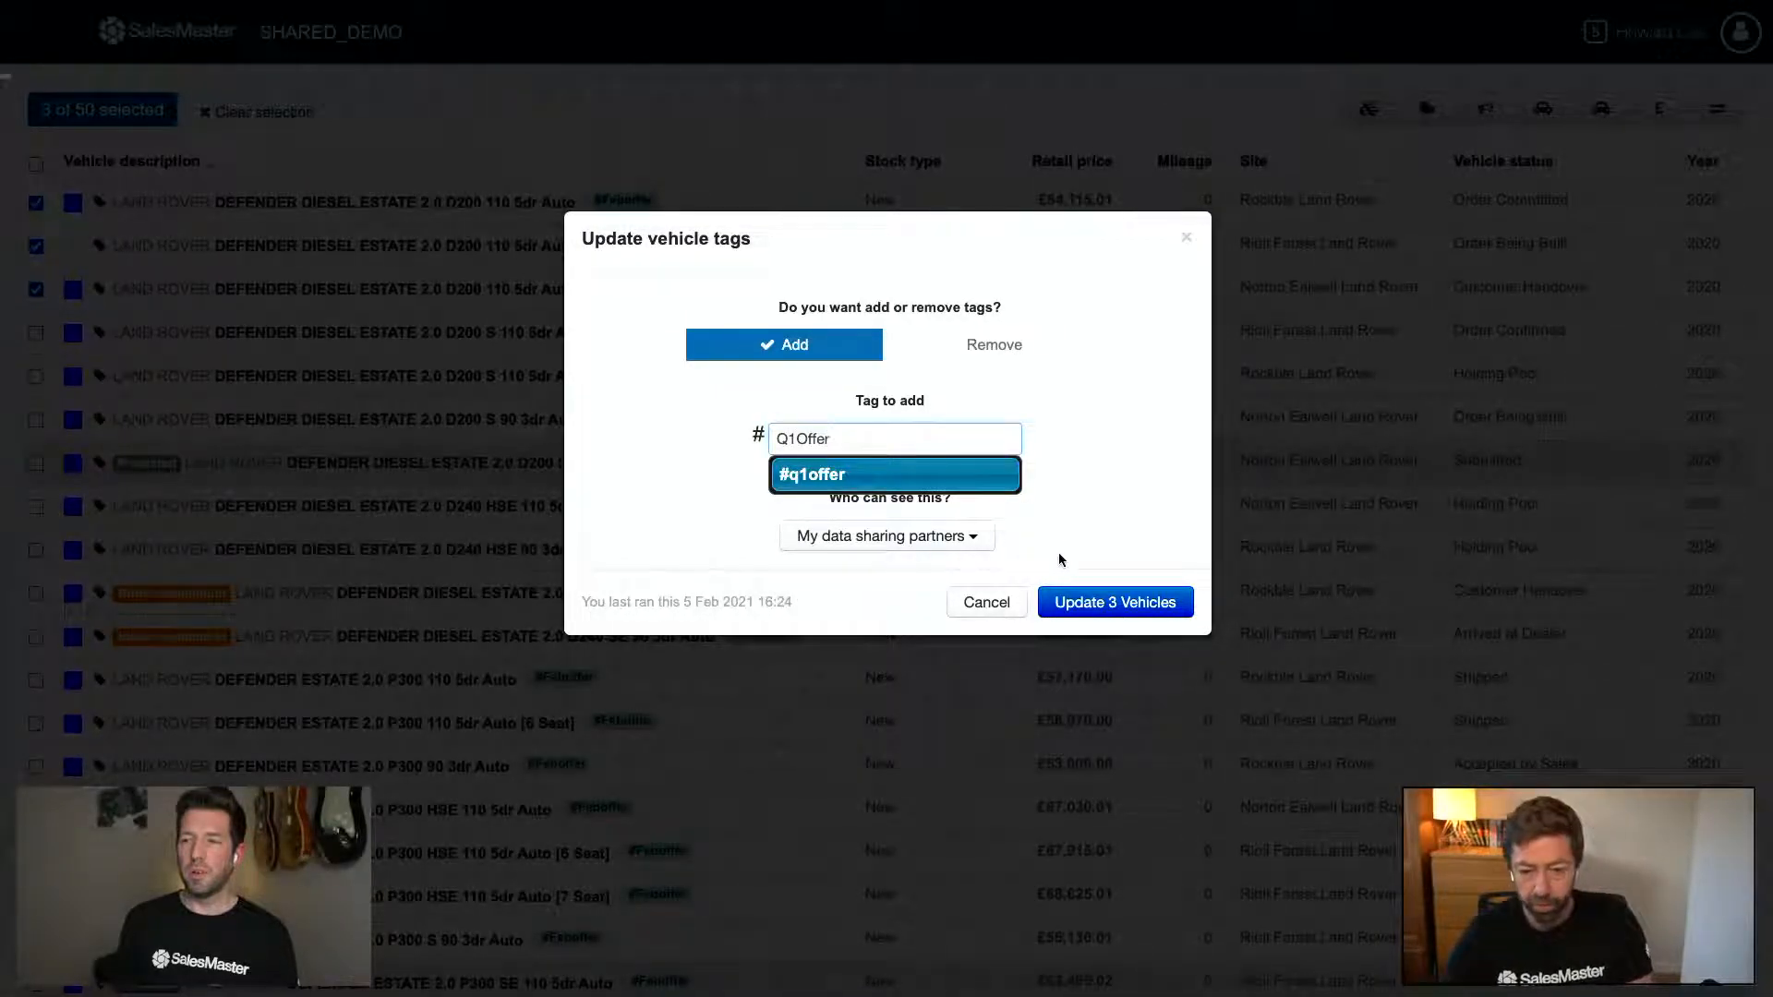
pyautogui.click(1090, 603)
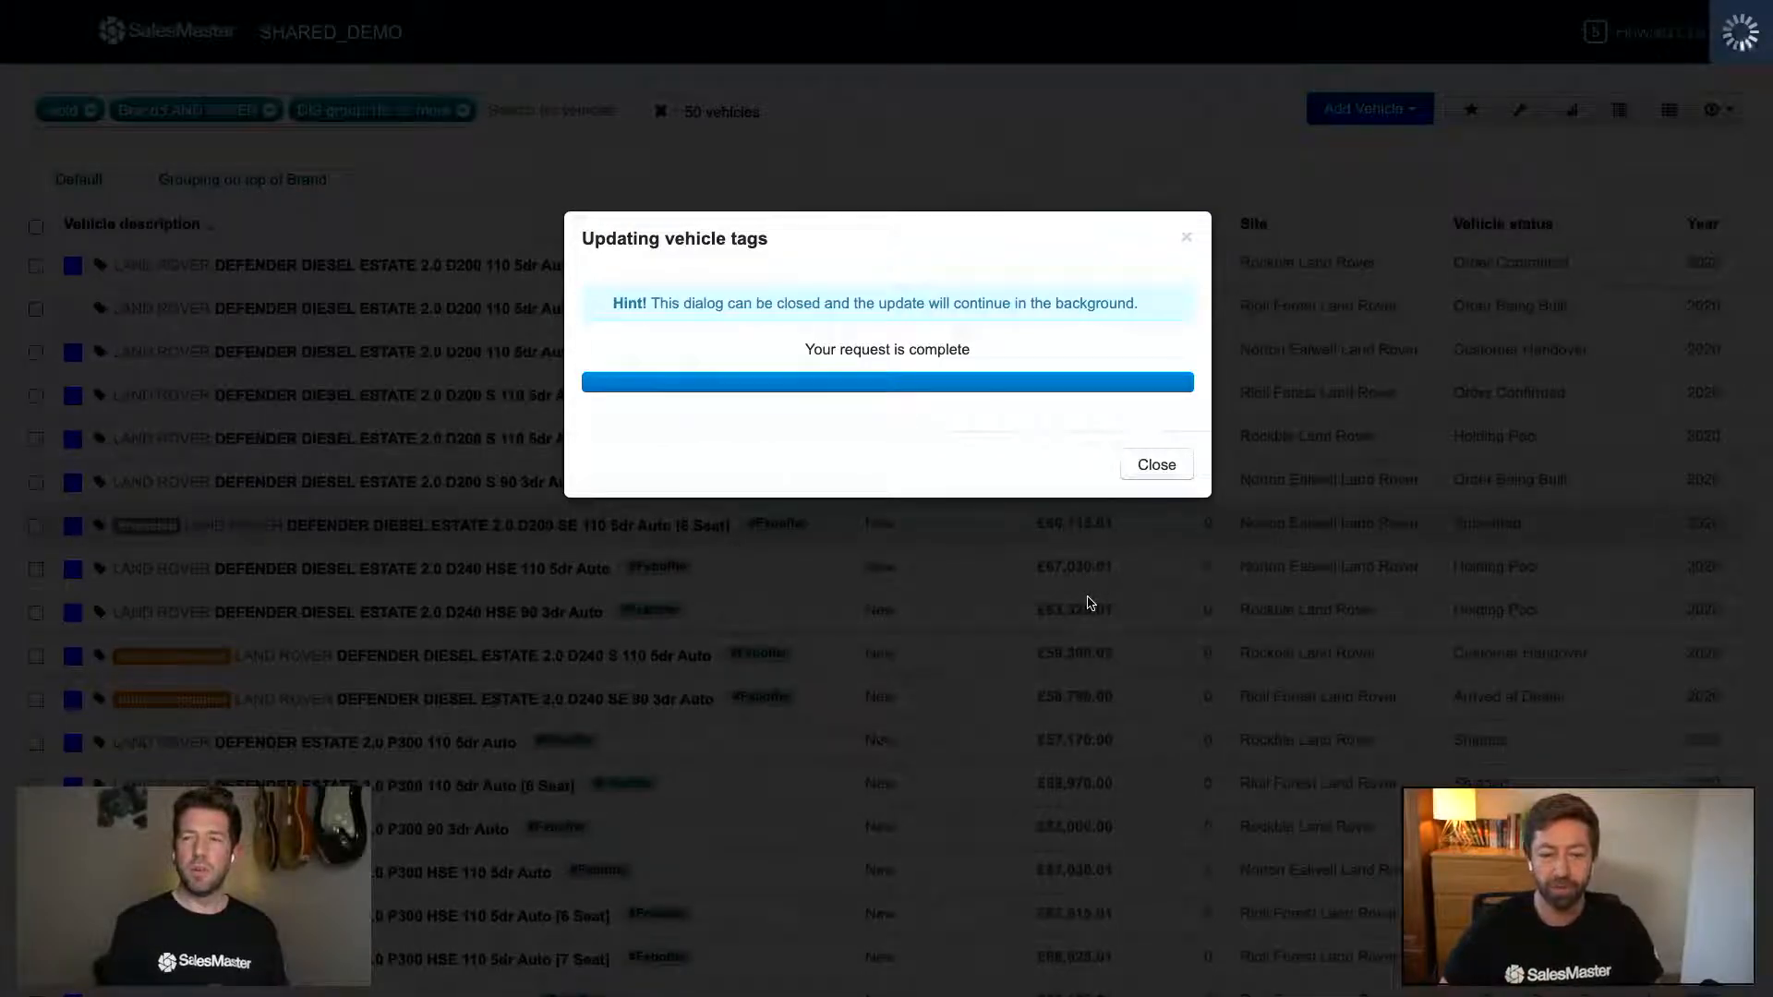
pyautogui.click(1156, 464)
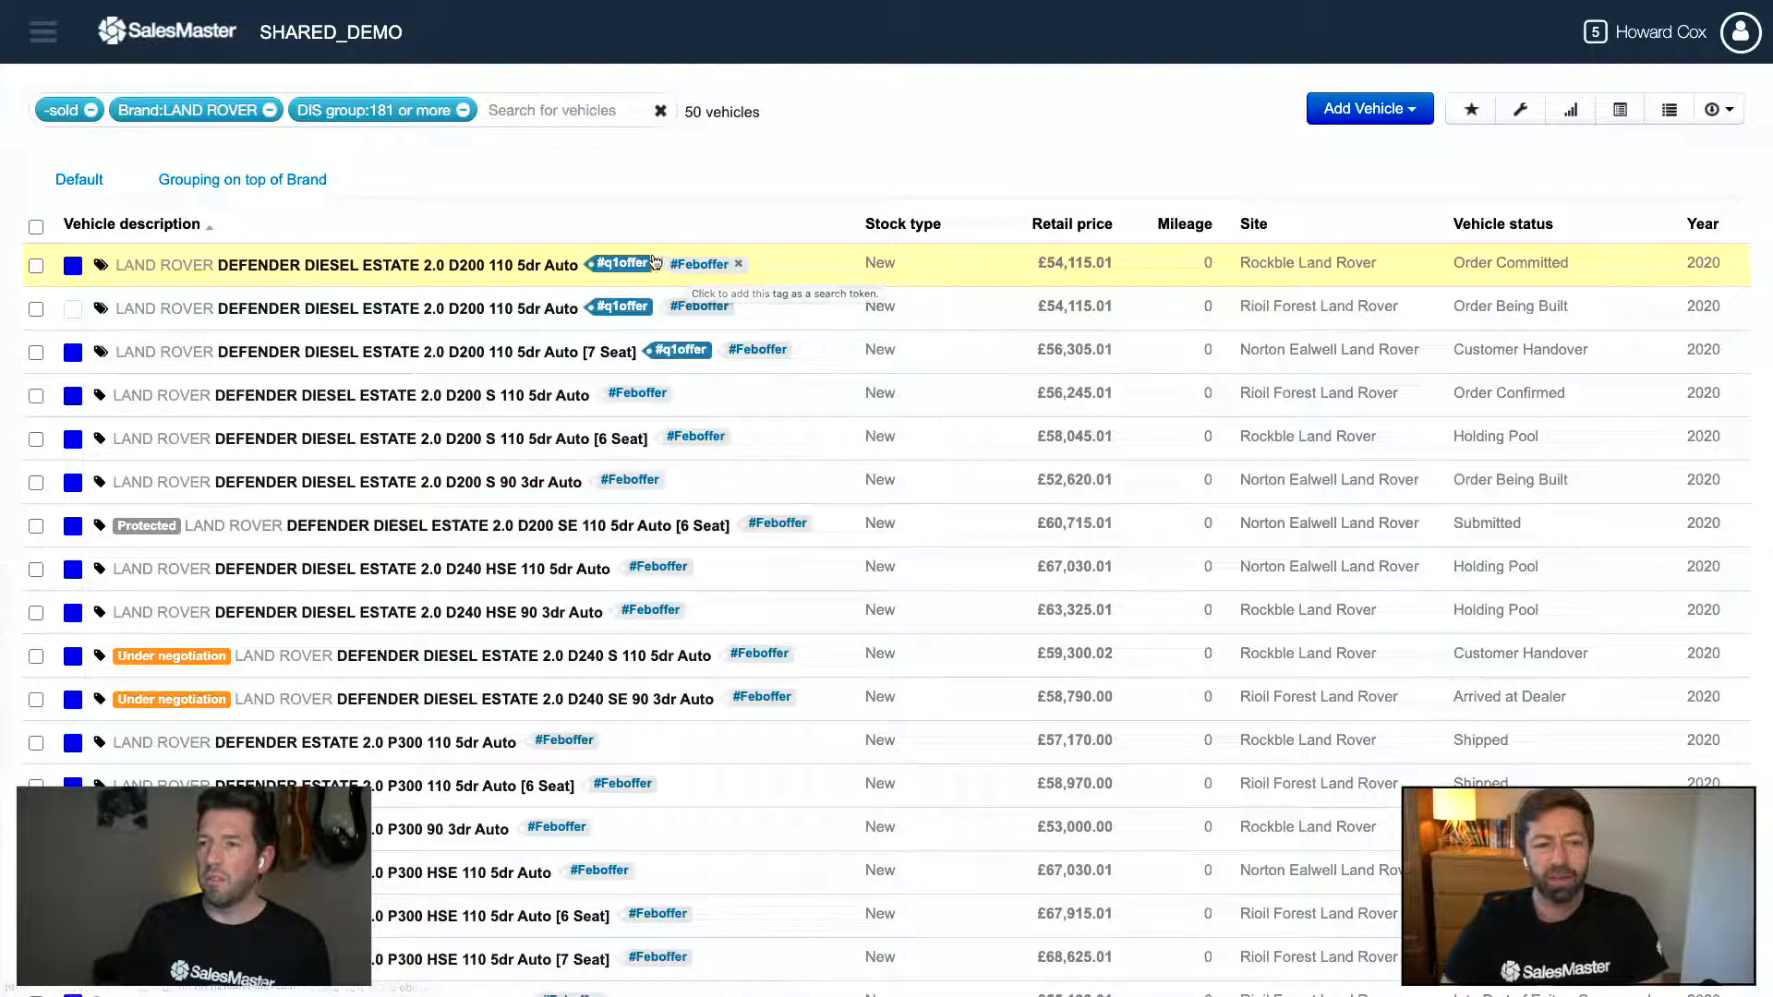
# - Filter the vehicles by the #Feboffer tag and remove the days-in-stock group and Land Rover brand filters
pyautogui.click(710, 267)
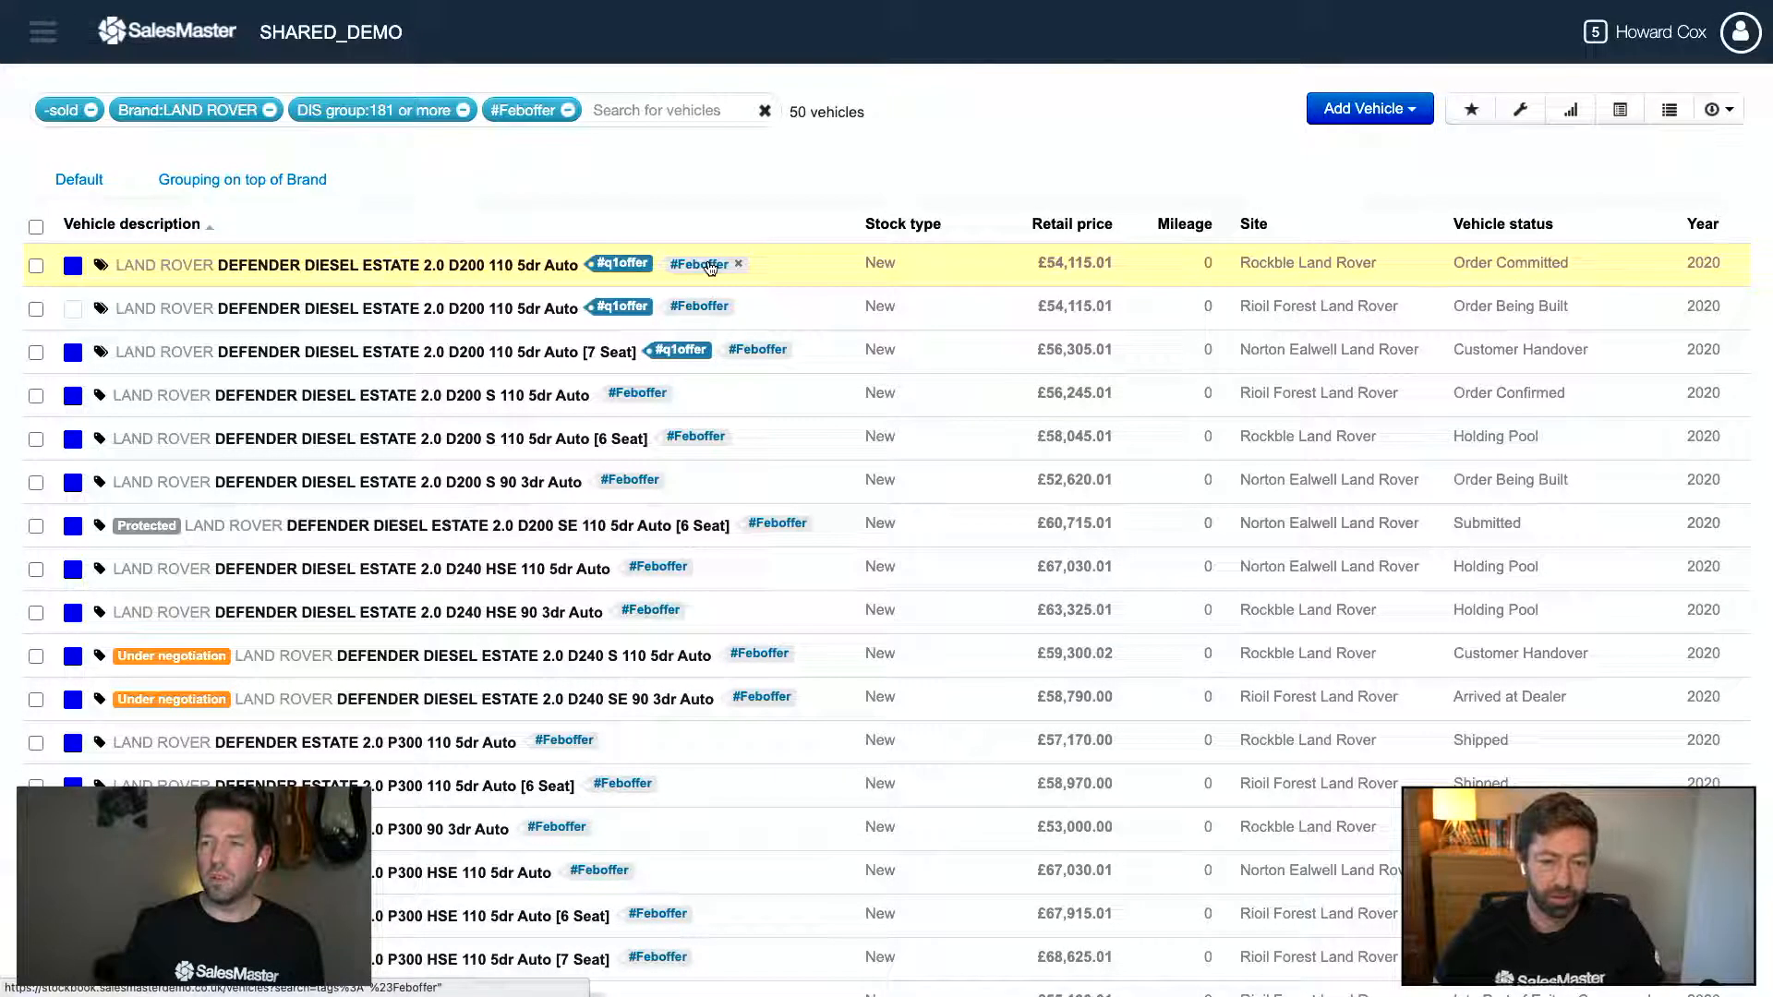
pyautogui.click(463, 110)
pyautogui.click(269, 111)
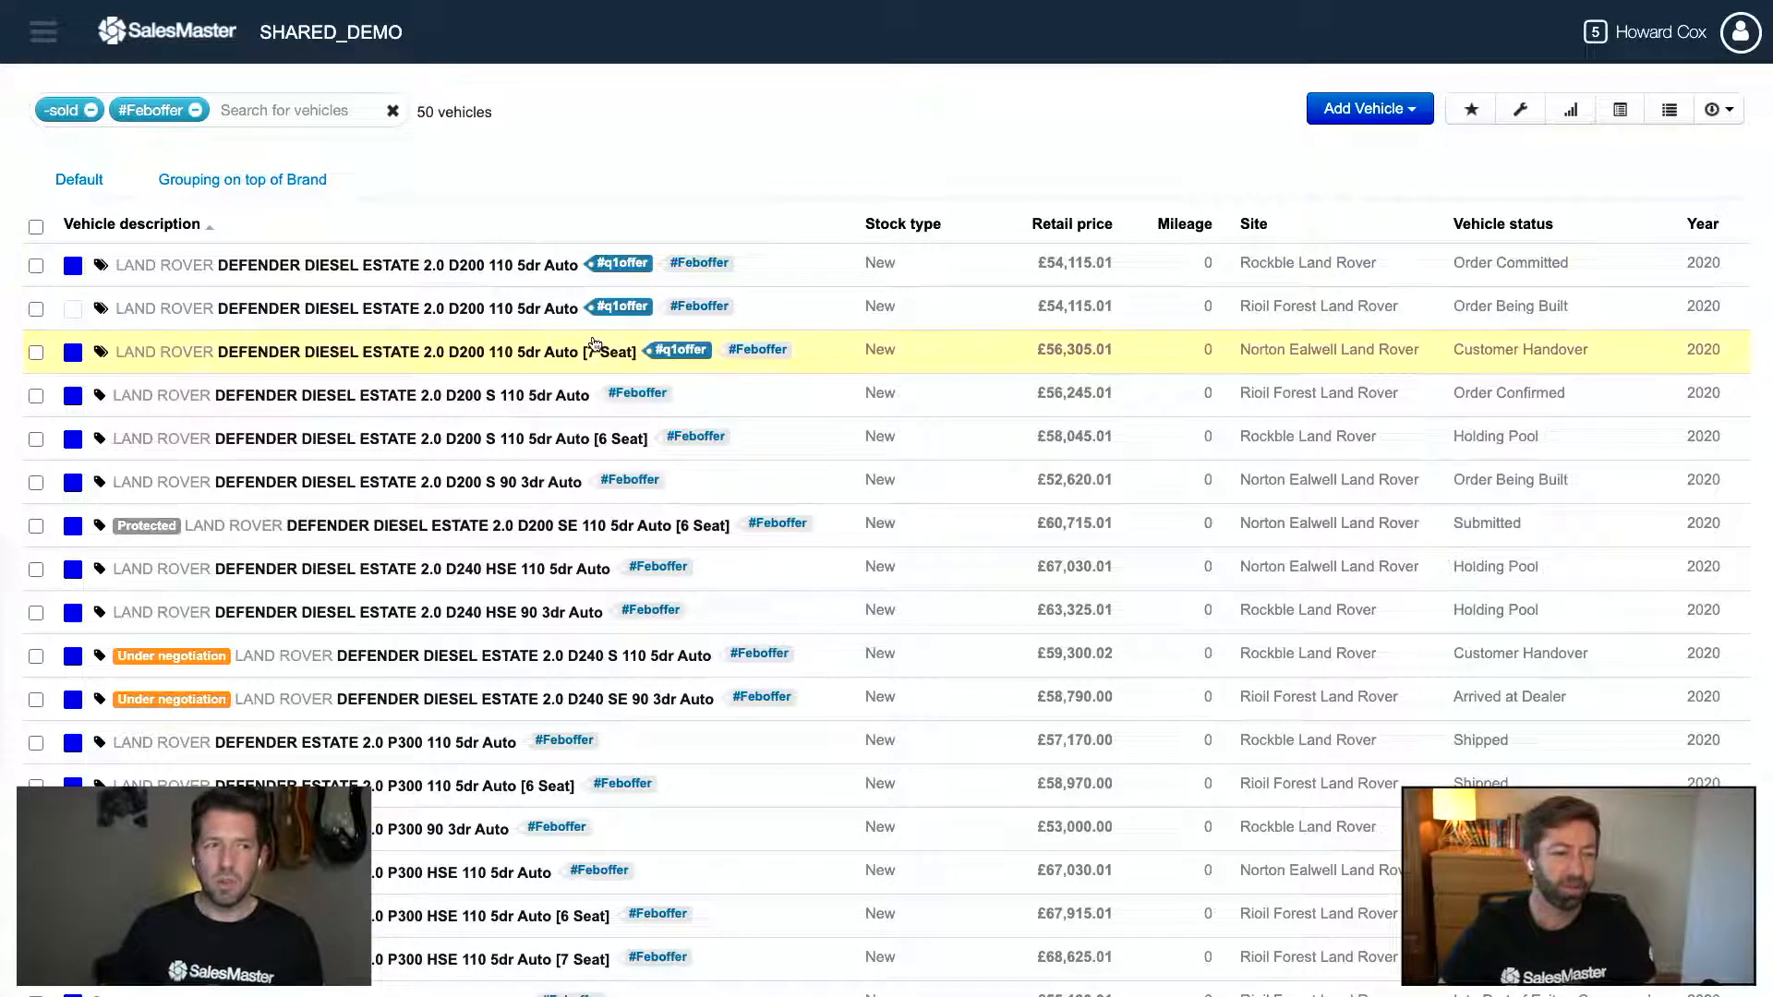
# - Label the current unsold #Feboffer search "Feb Offers" for saving as a view
pyautogui.click(1472, 112)
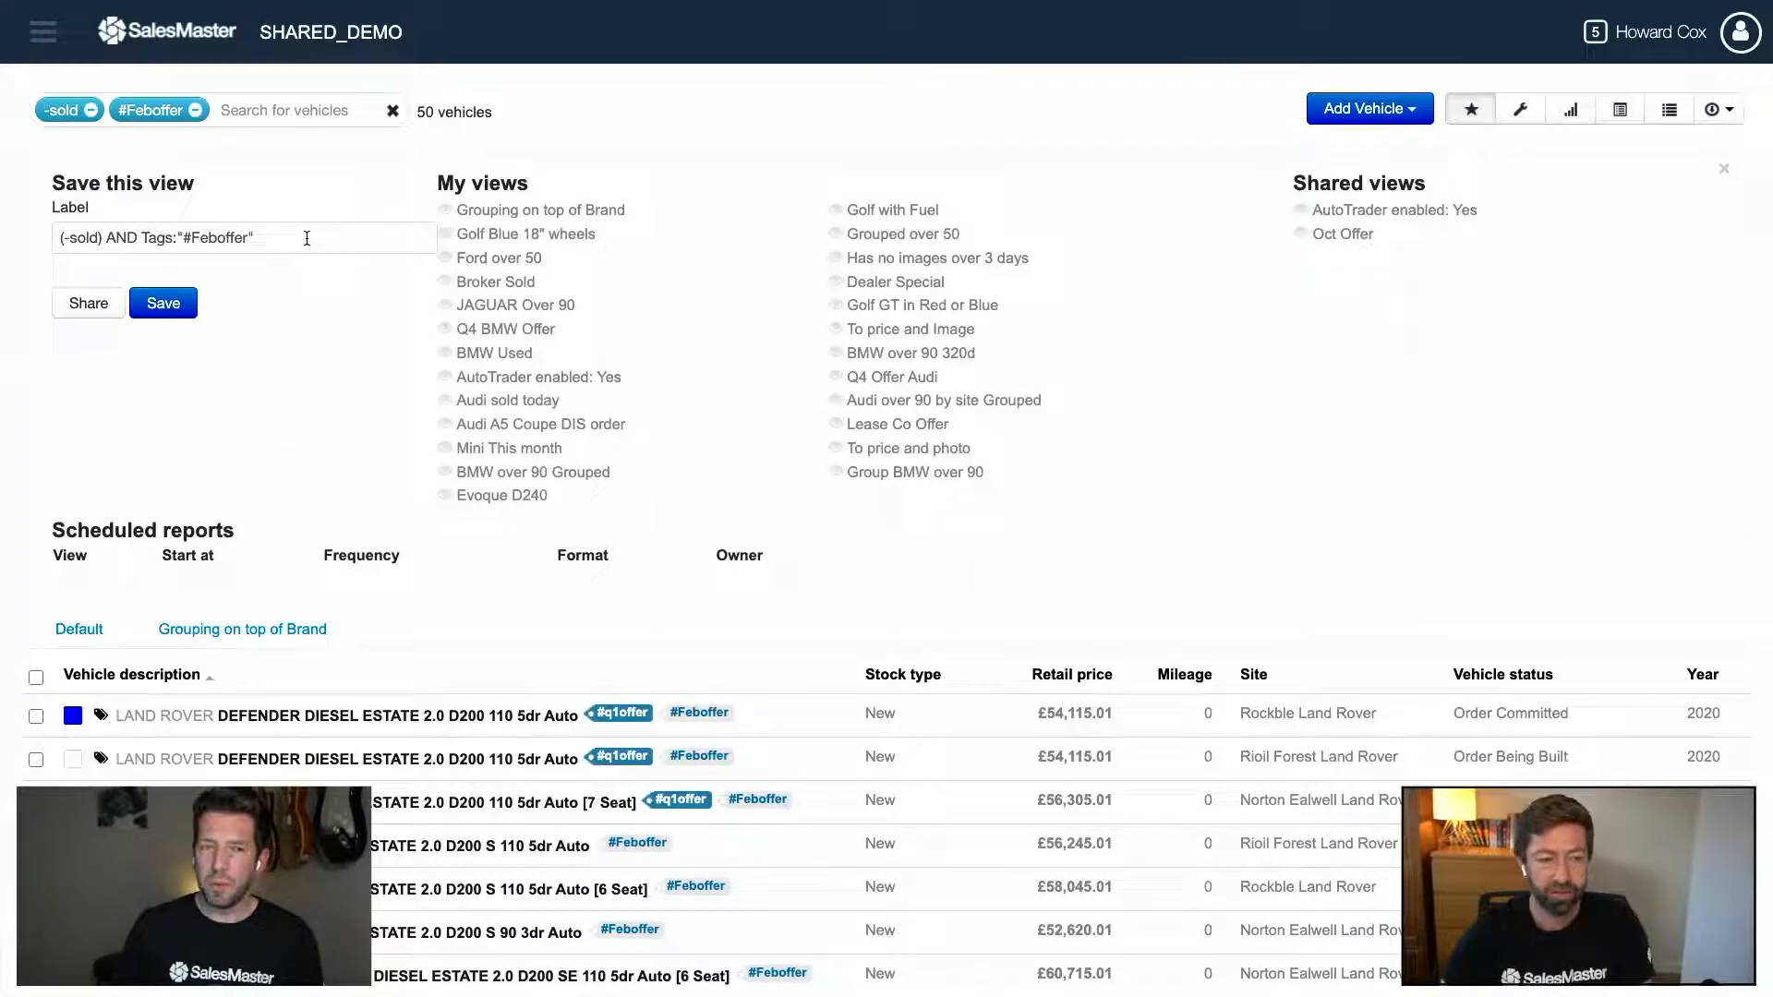
pyautogui.tripleClick(168, 242)
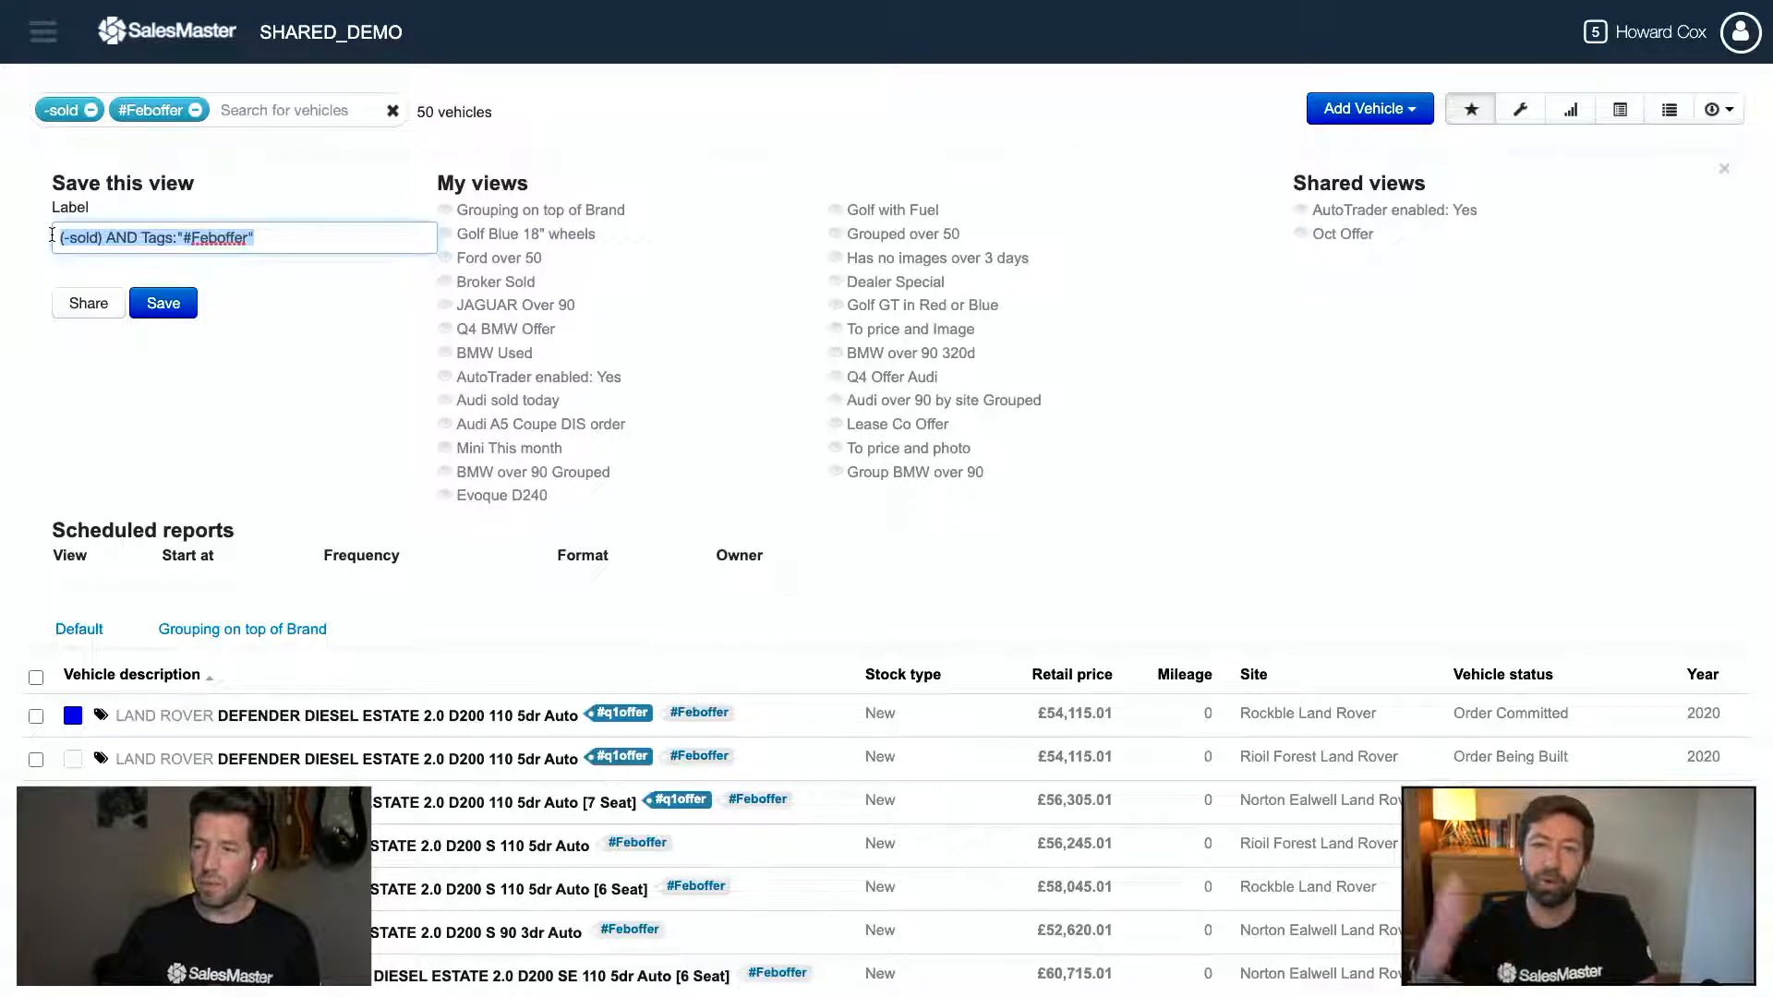
pyautogui.write('F')
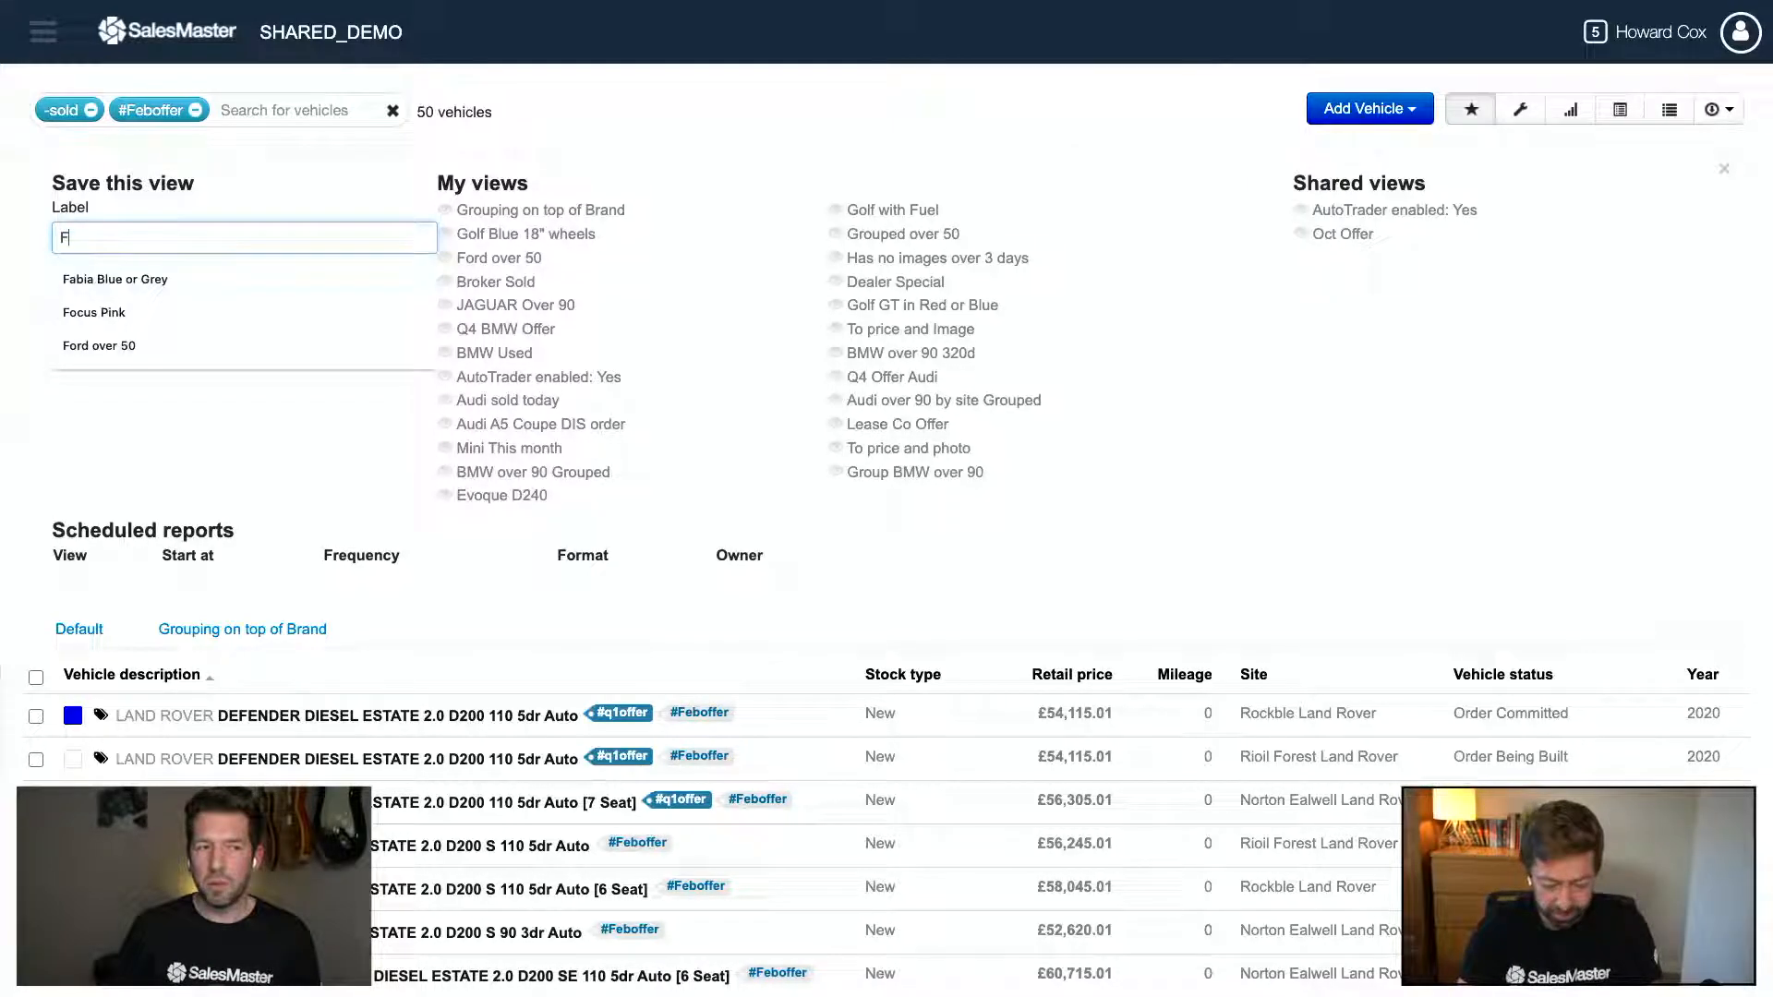
pyautogui.write('eb Offe')
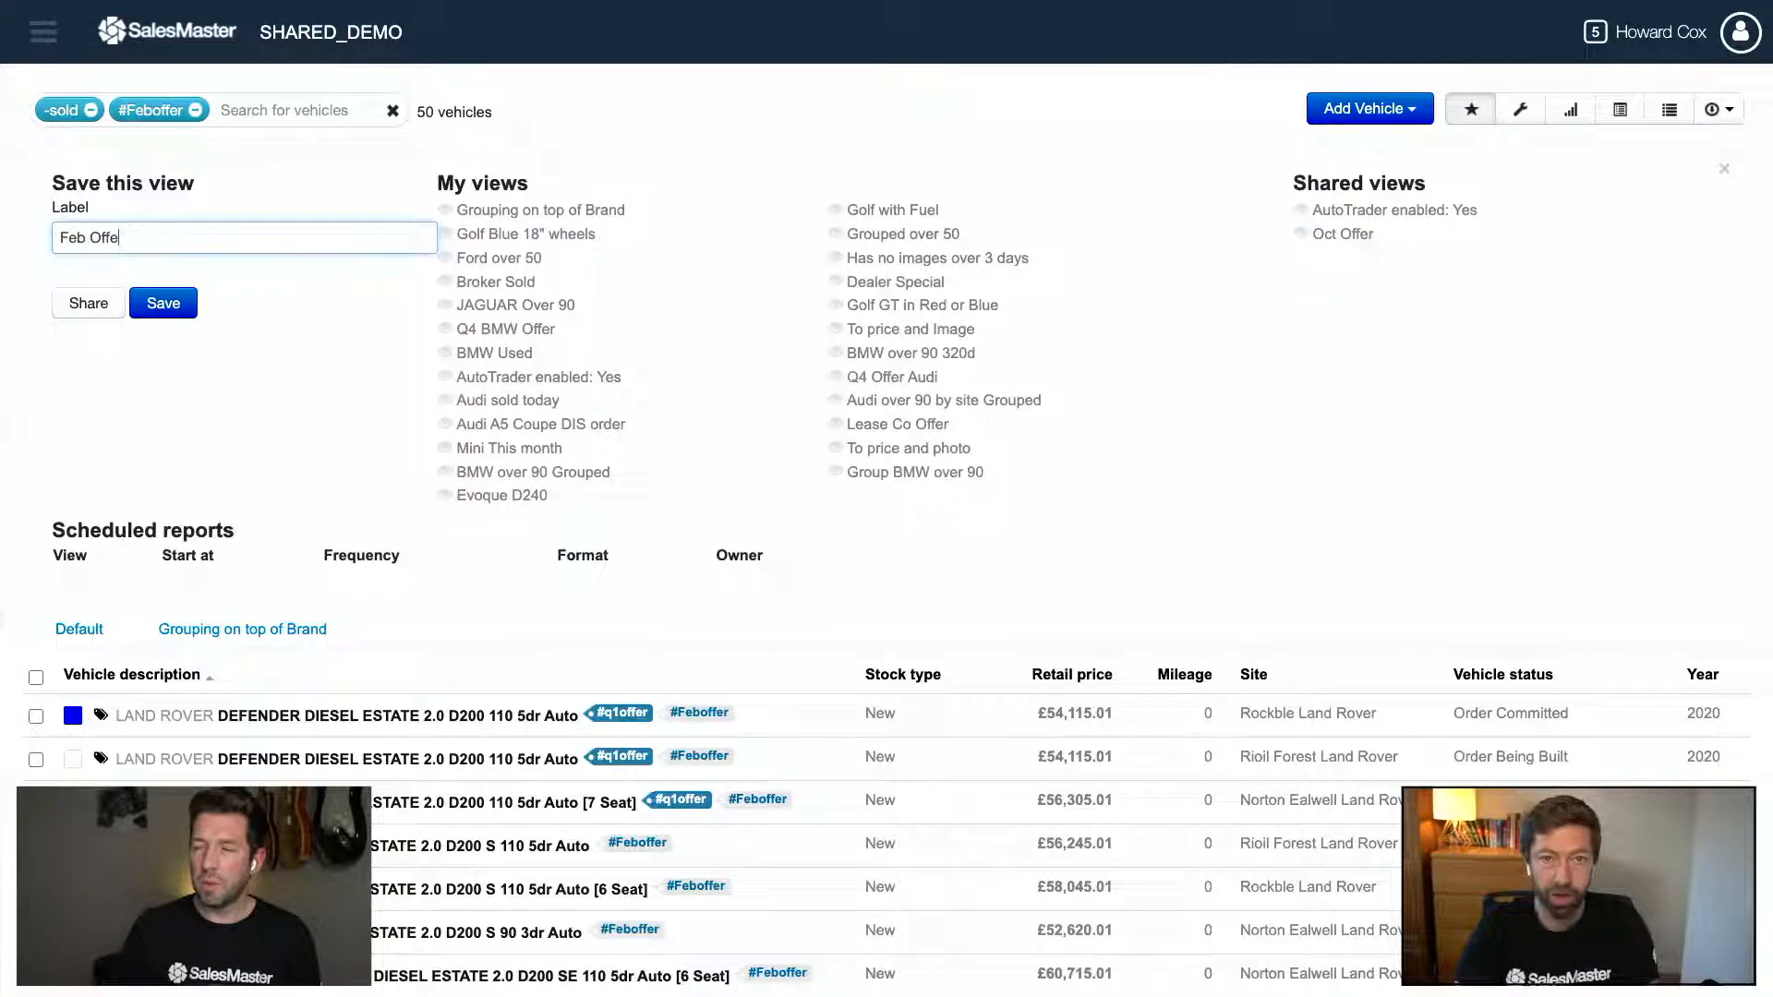
pyautogui.write('rs')
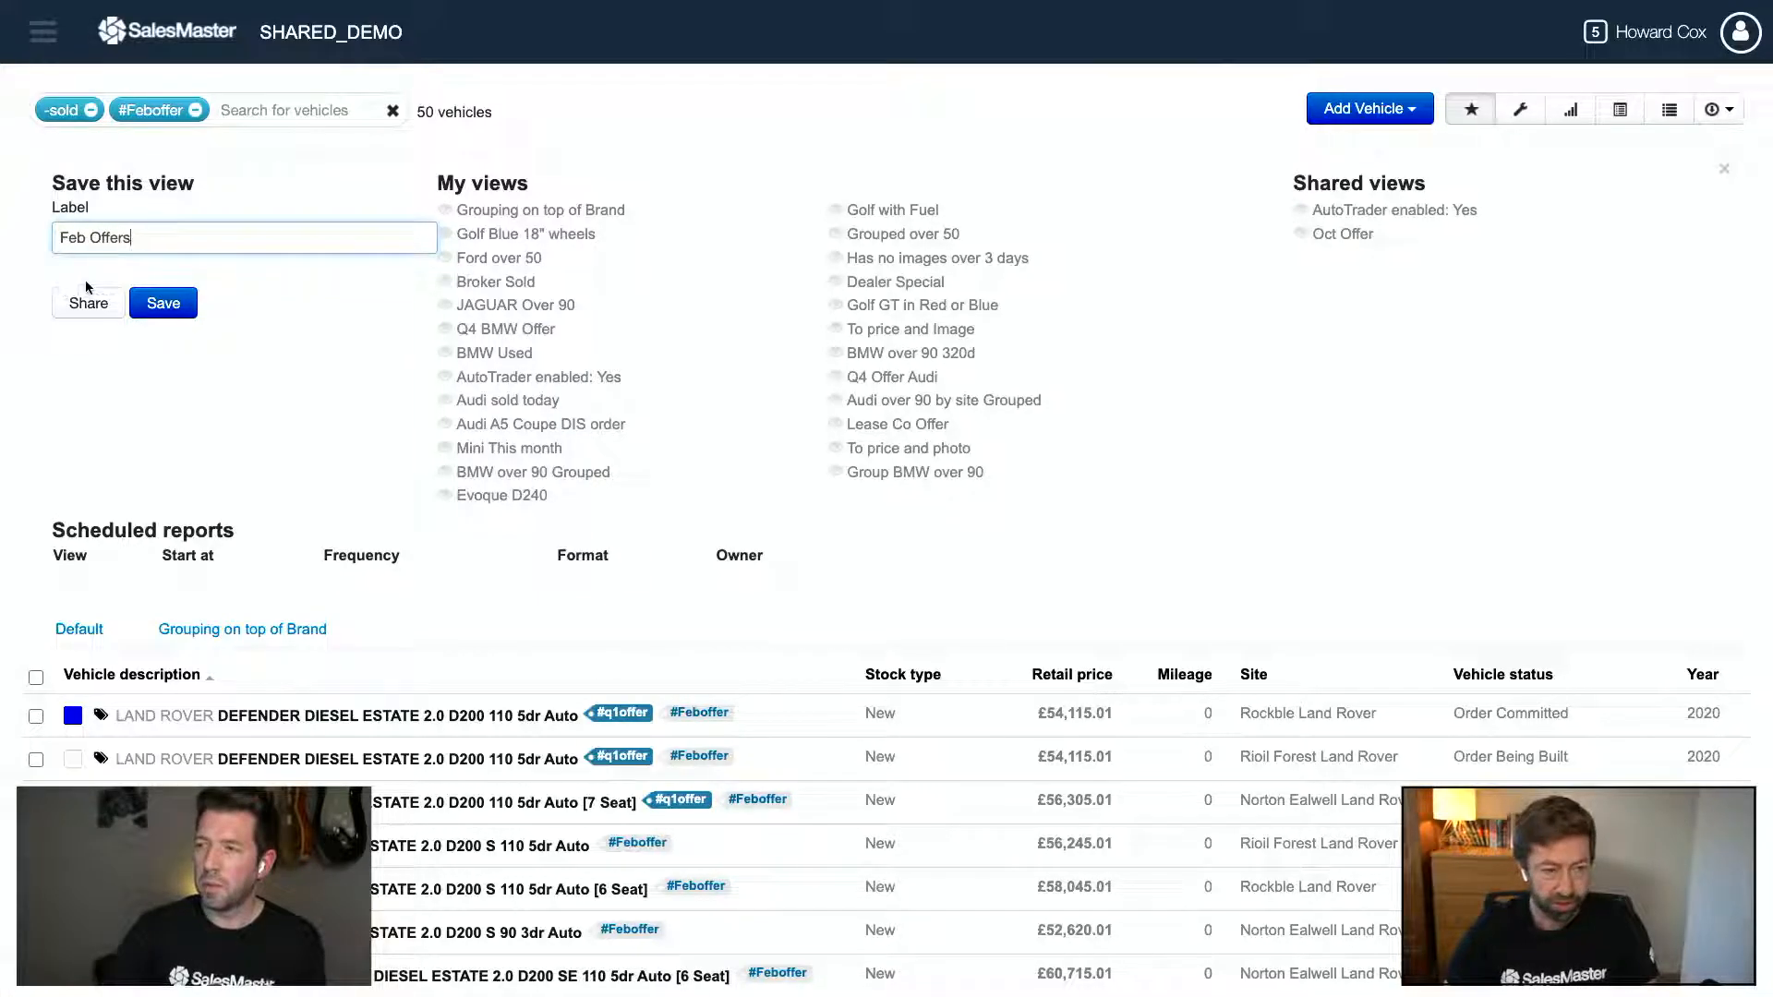
# - Try selecting the Arket BMW users individually and as a whole group for sharing the view, and clear the selections
pyautogui.click(103, 312)
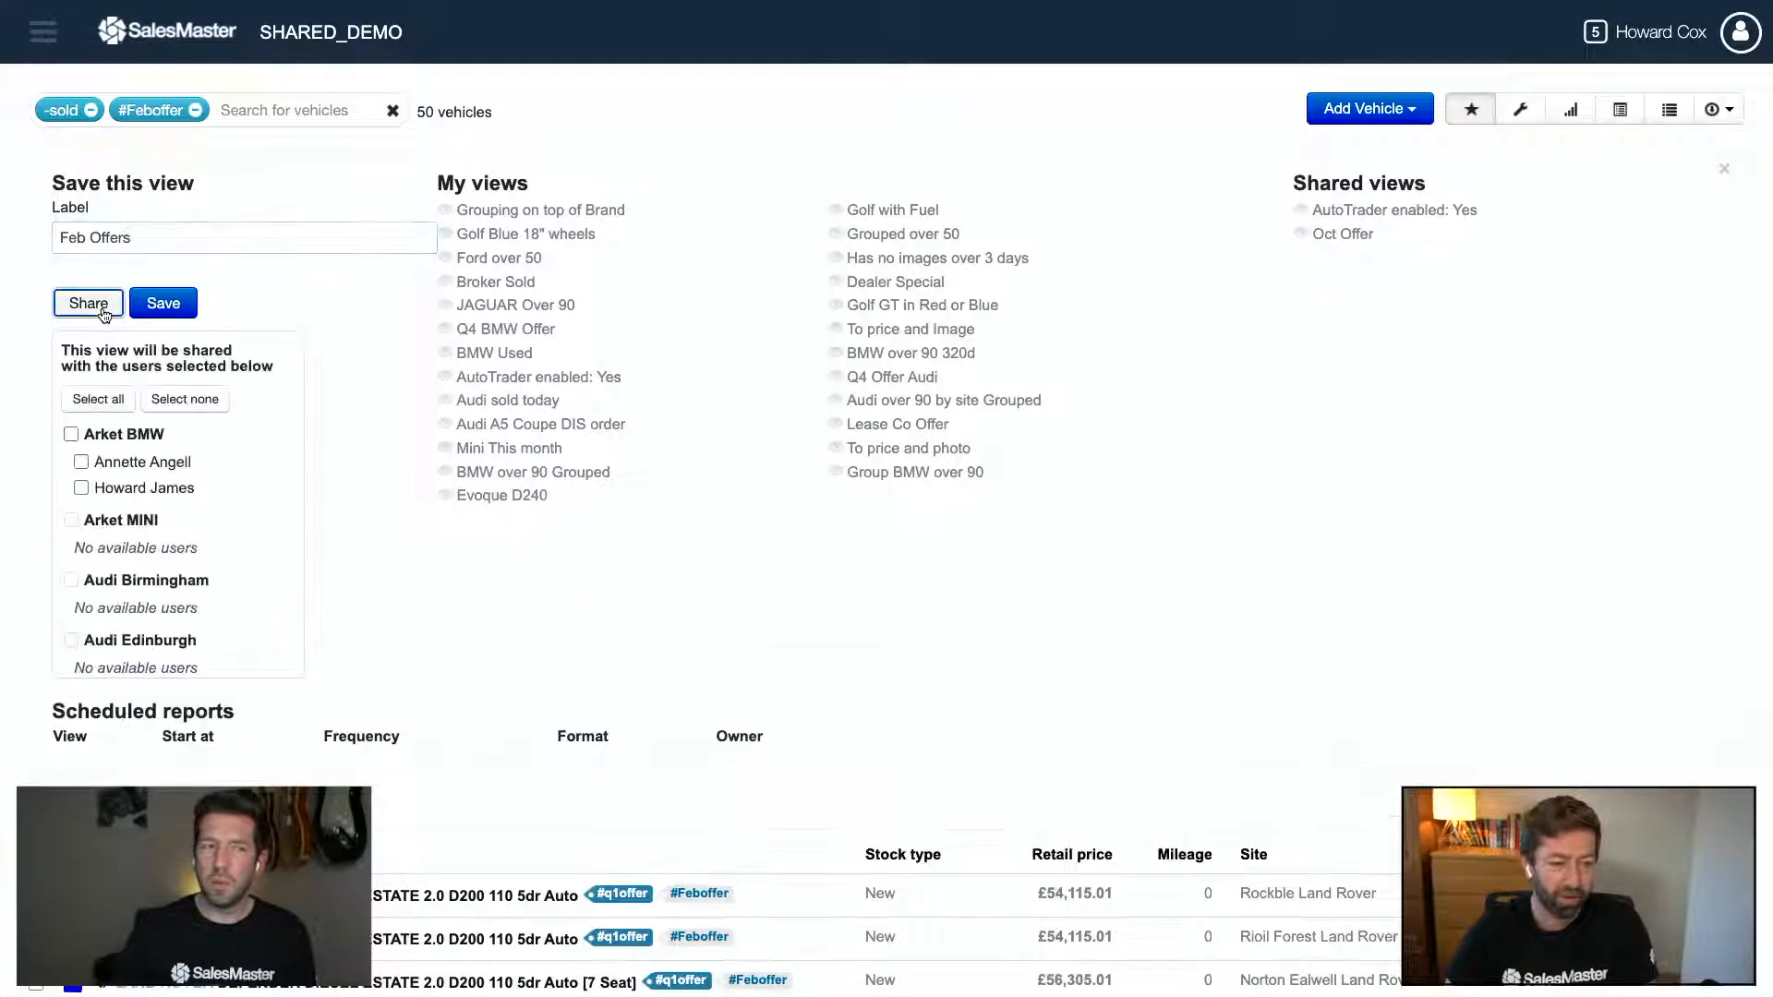
pyautogui.click(81, 463)
pyautogui.click(81, 488)
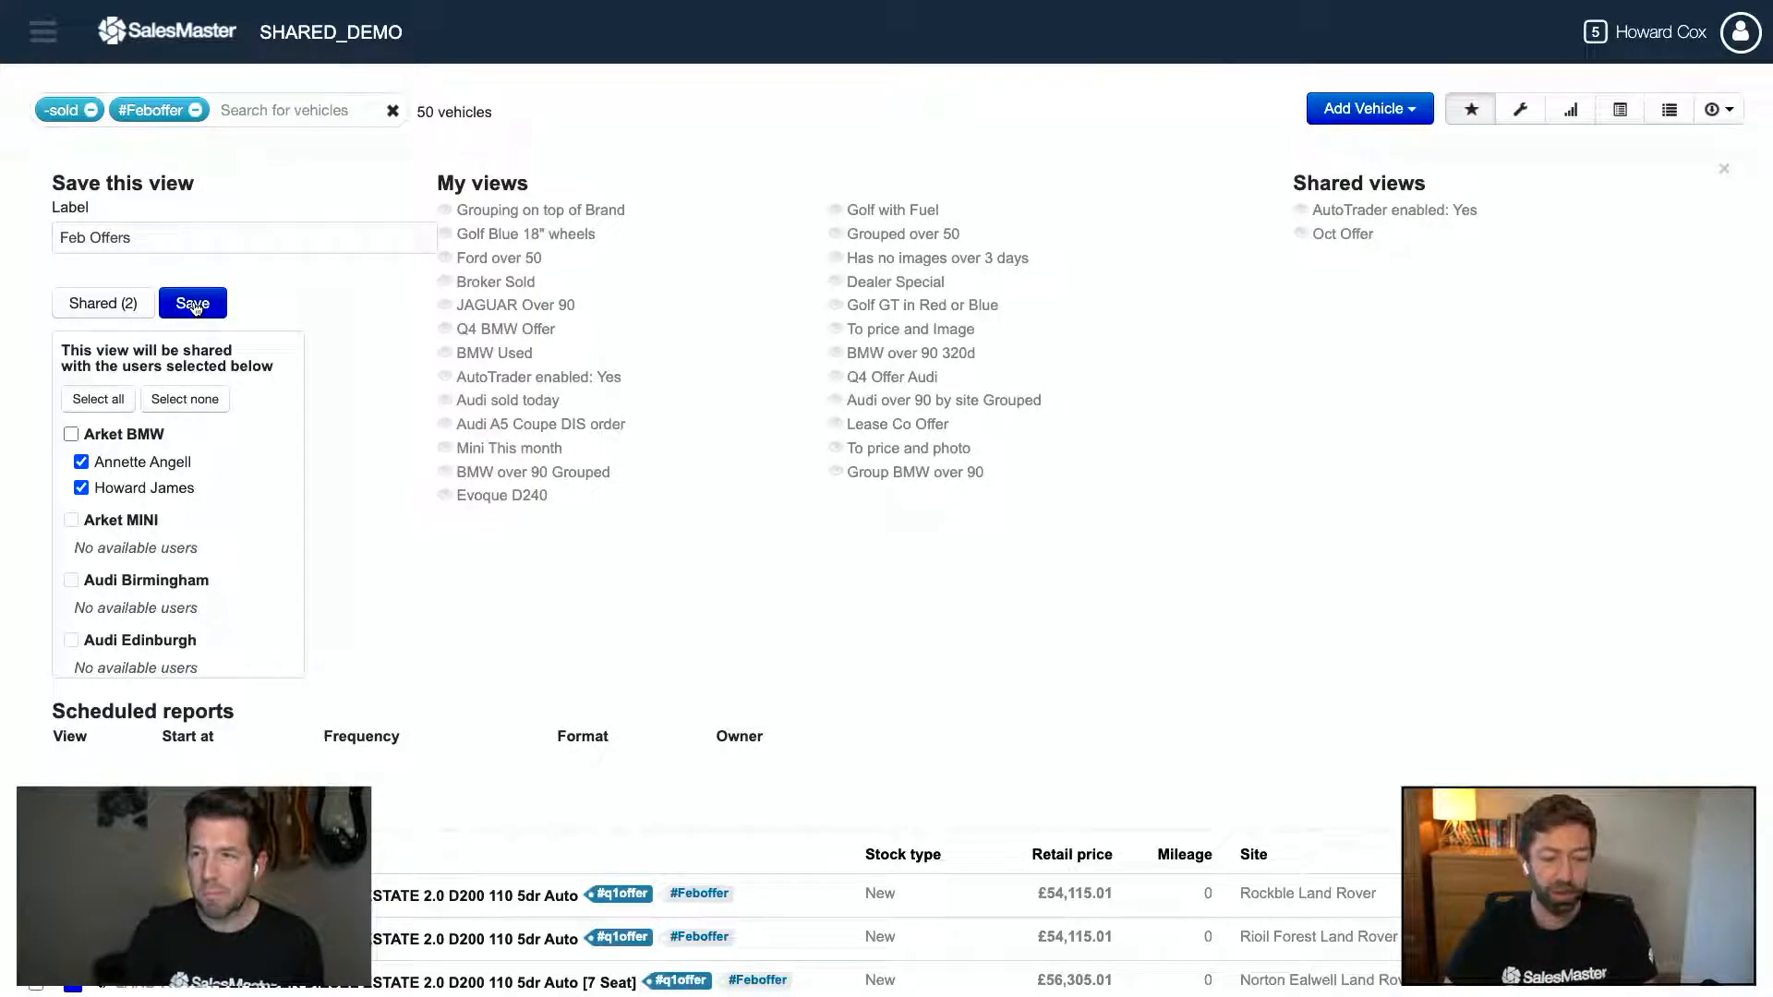
pyautogui.click(81, 462)
pyautogui.click(82, 488)
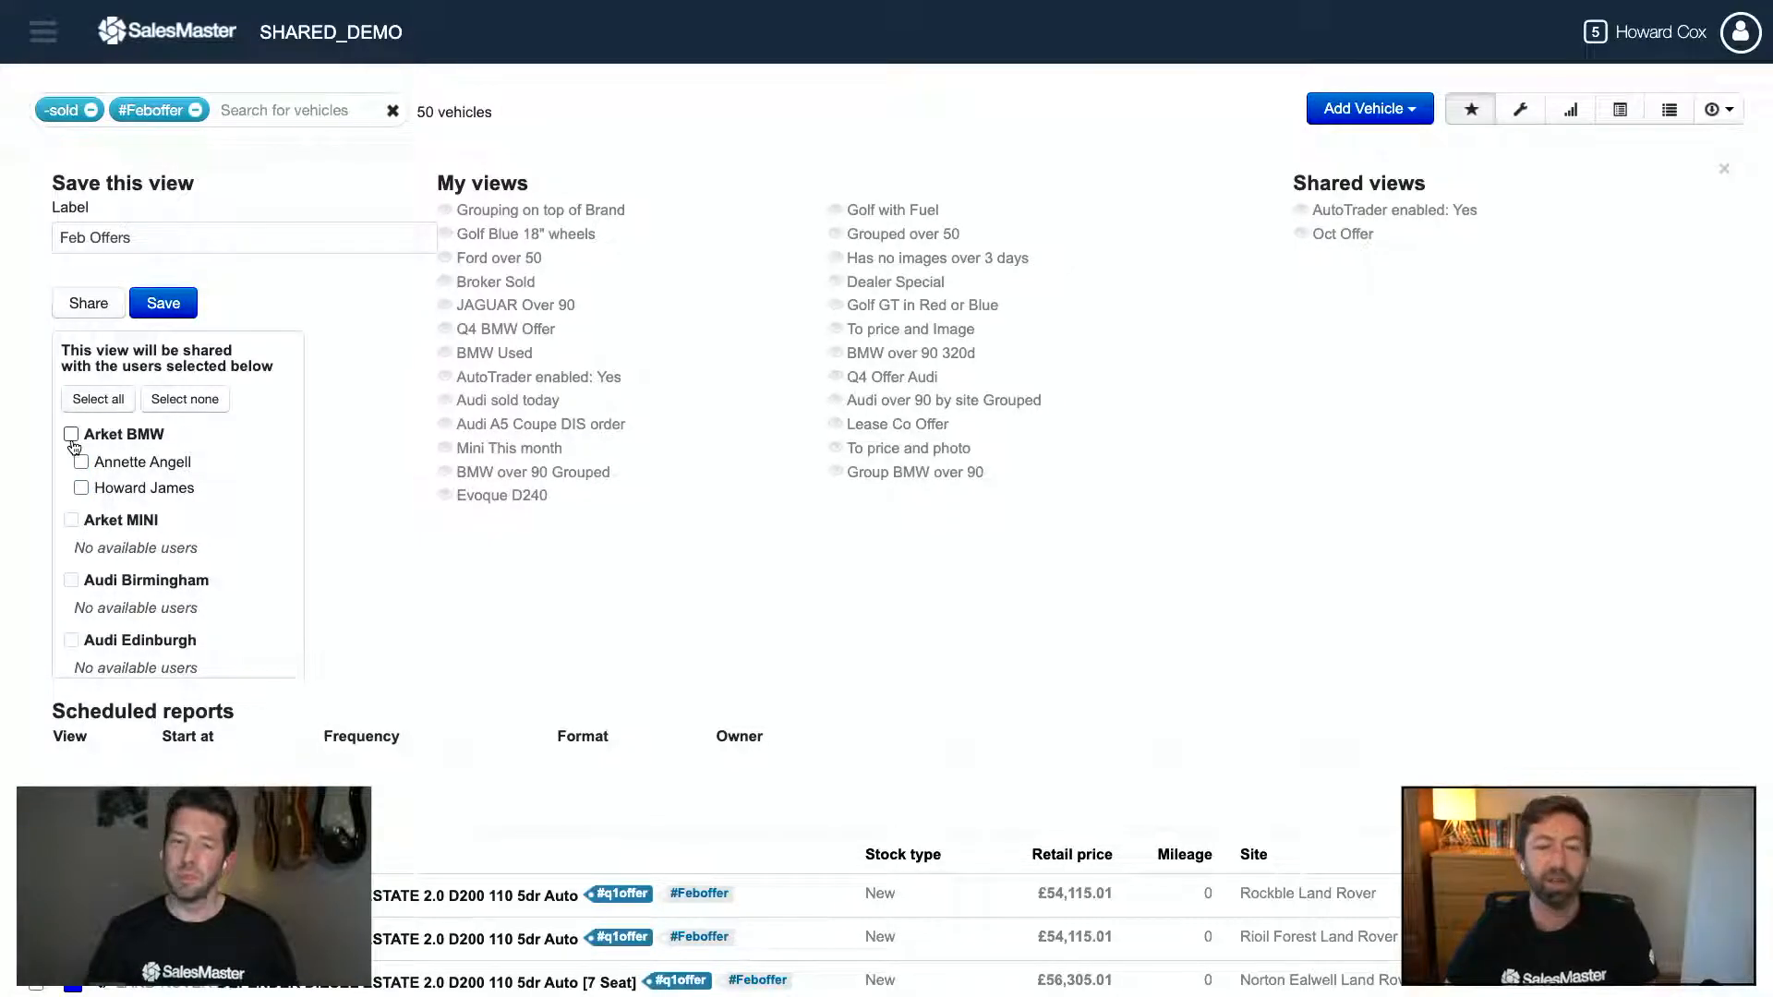
pyautogui.click(71, 435)
pyautogui.click(71, 435)
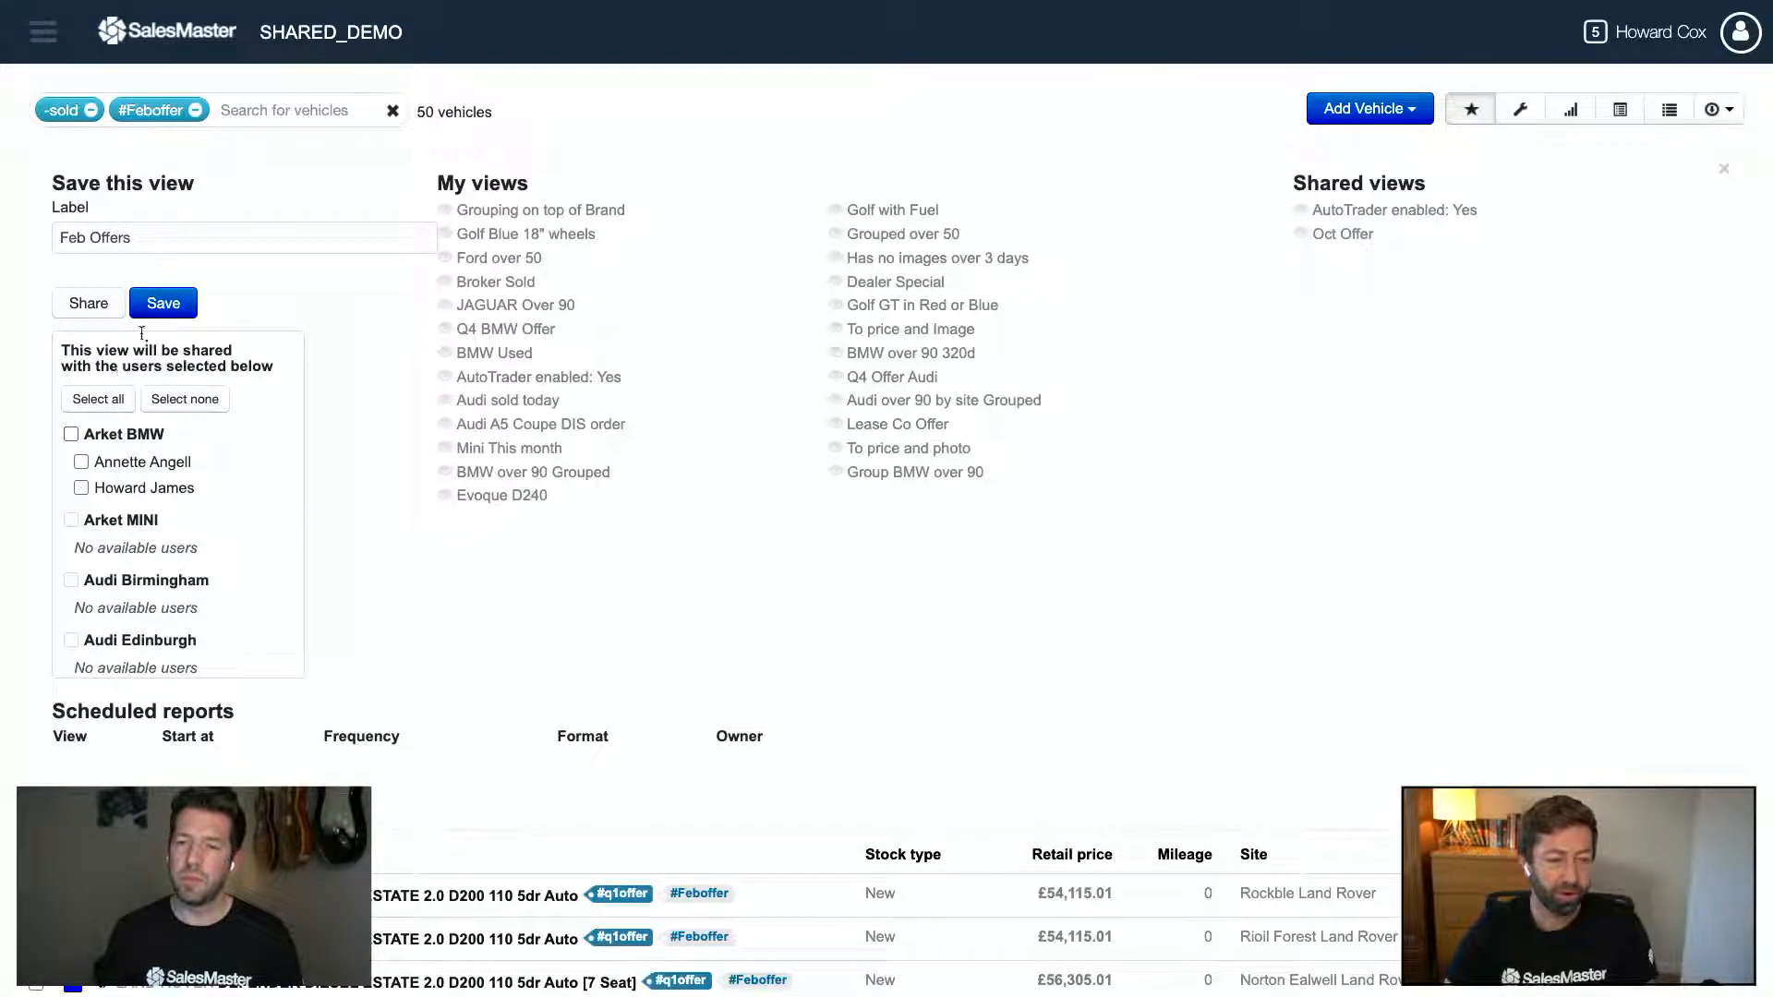
# - Save the "Feb Offers" view and pin it as a tab
pyautogui.click(166, 304)
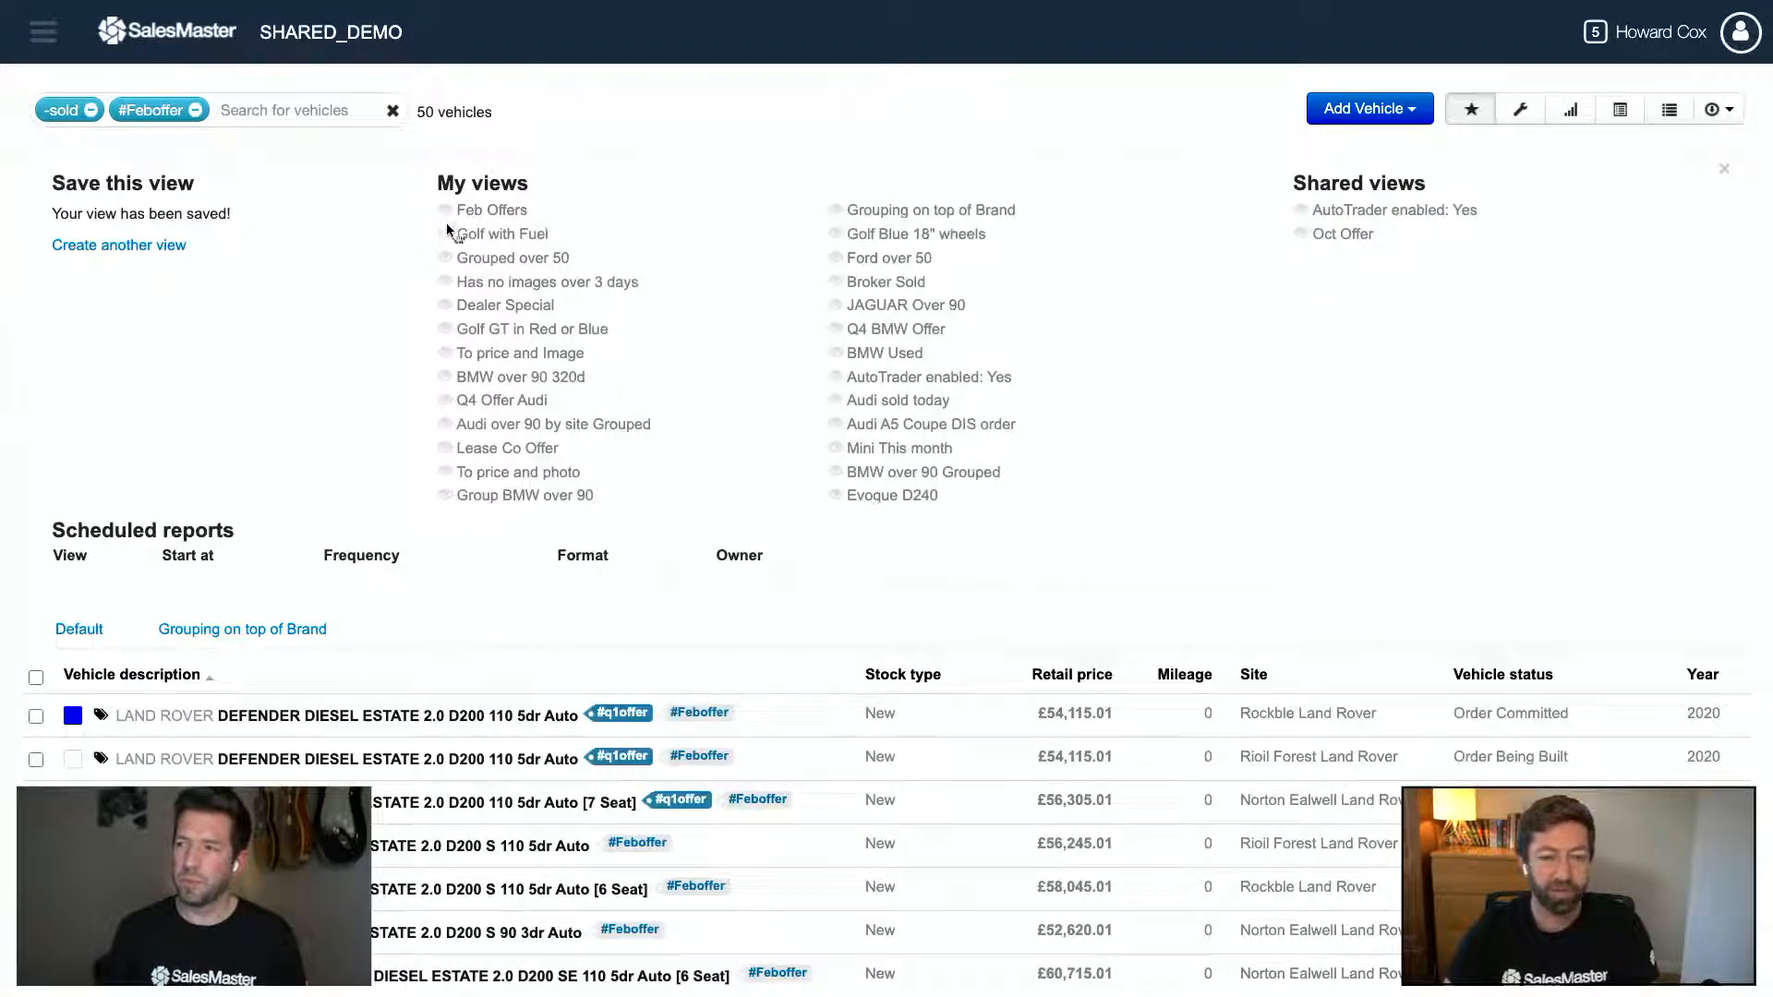
pyautogui.click(489, 211)
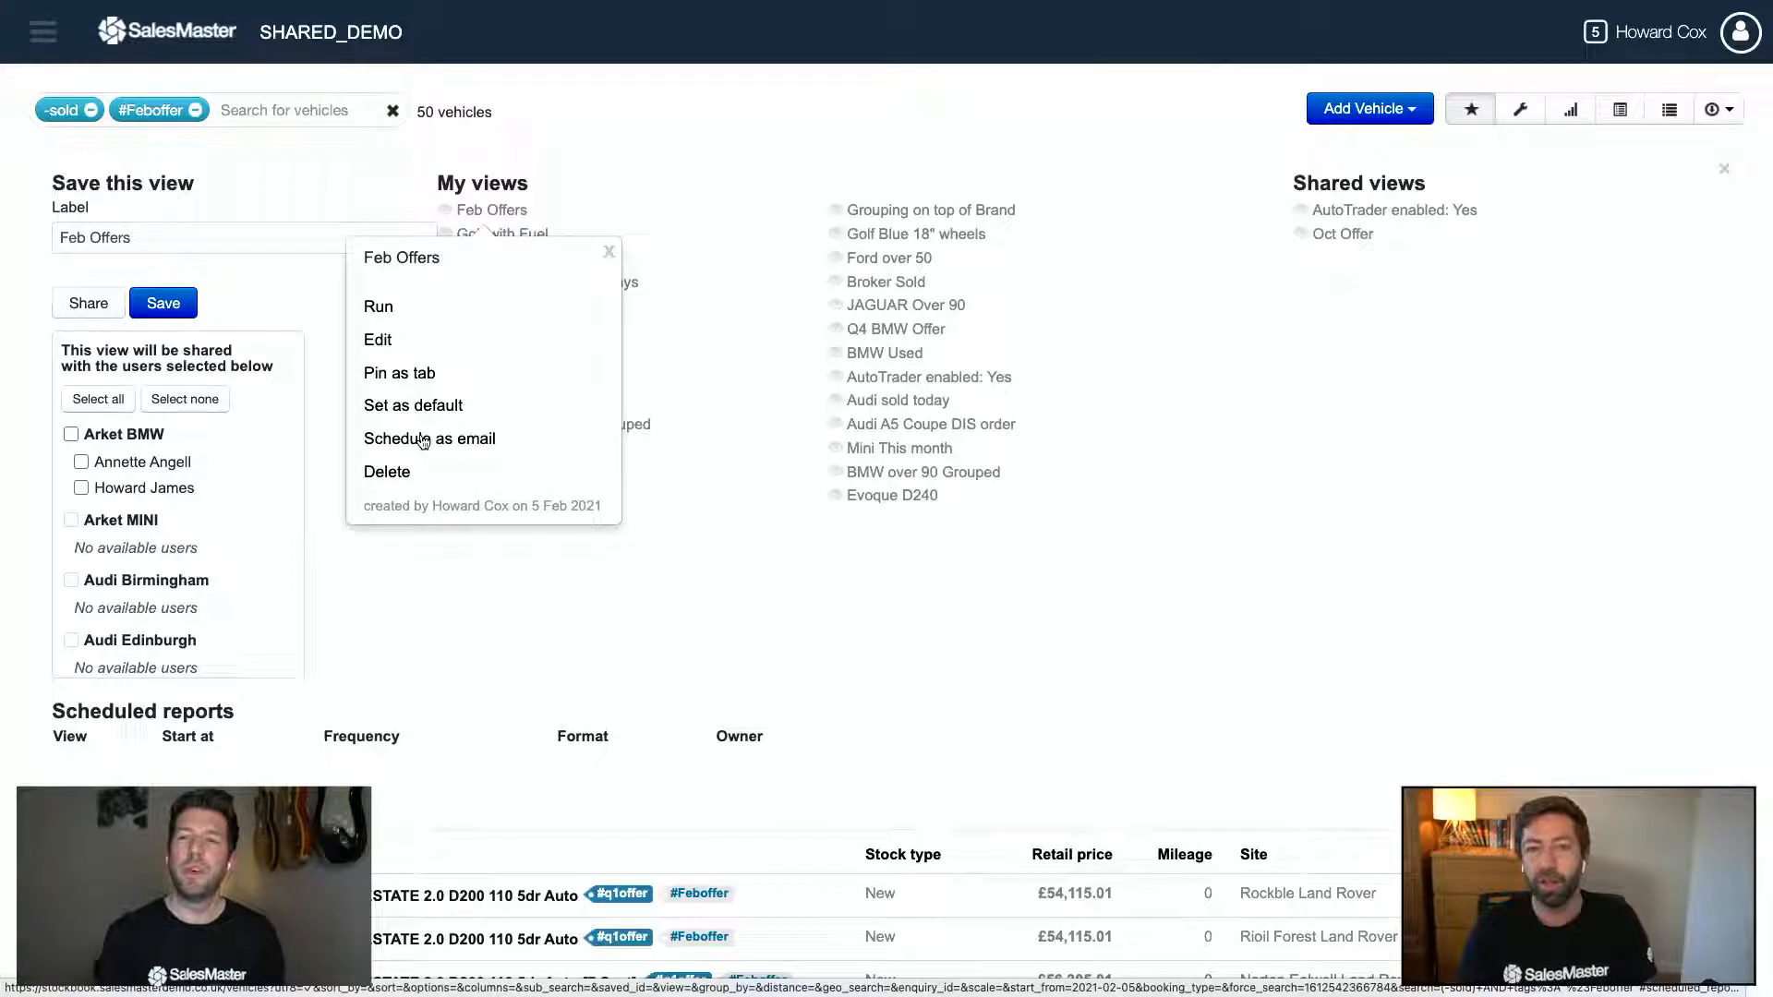
pyautogui.click(429, 376)
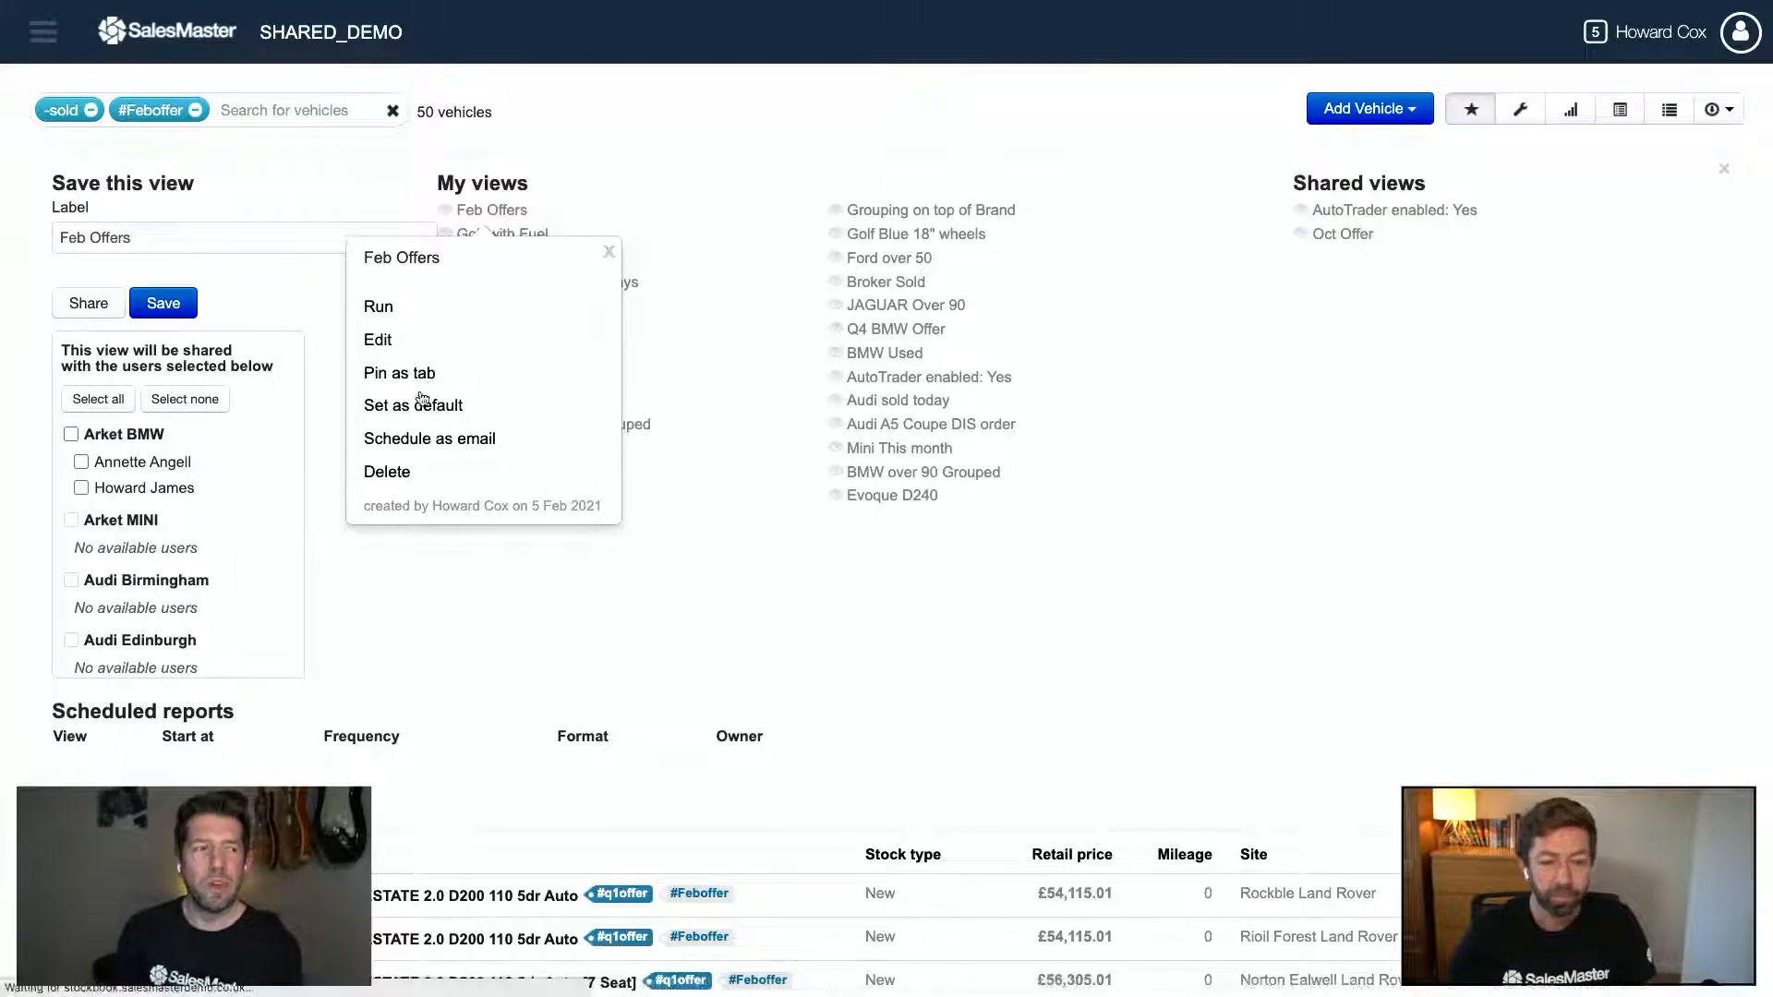
# - Remove the #Feboffer tag filter, look up tags matching "fe" in the vehicle search suggestions, and clear the search text
pyautogui.click(1471, 109)
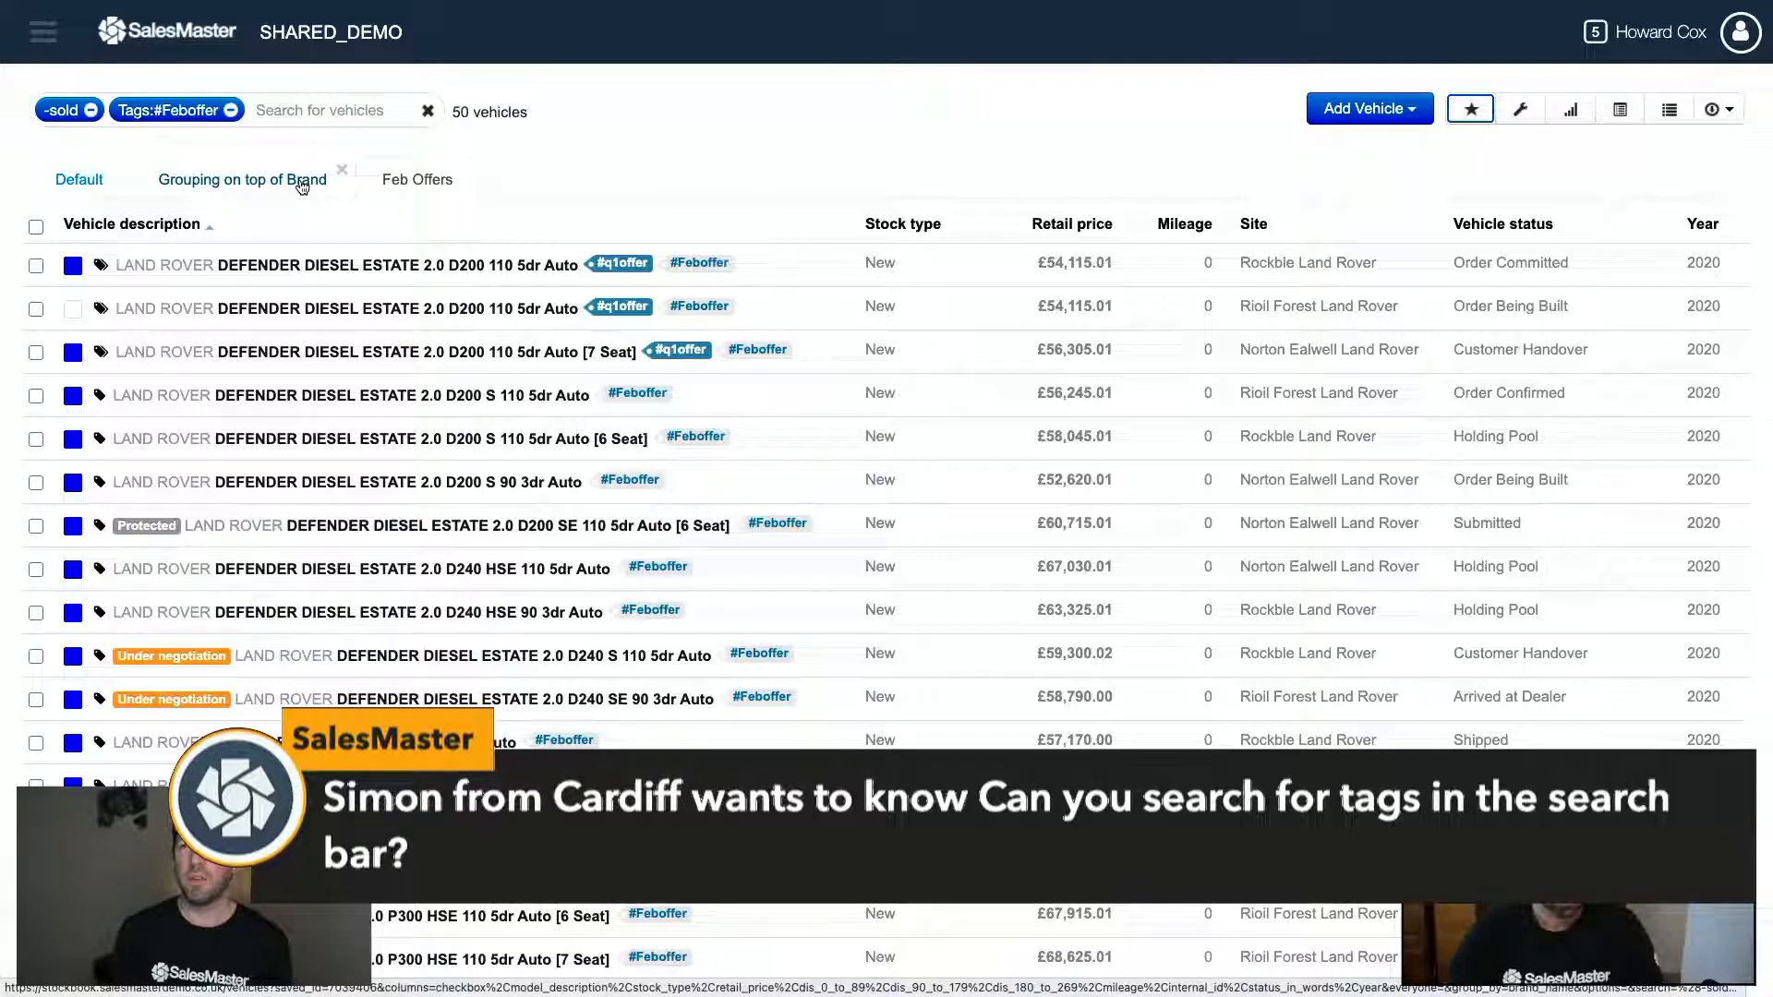
pyautogui.click(230, 111)
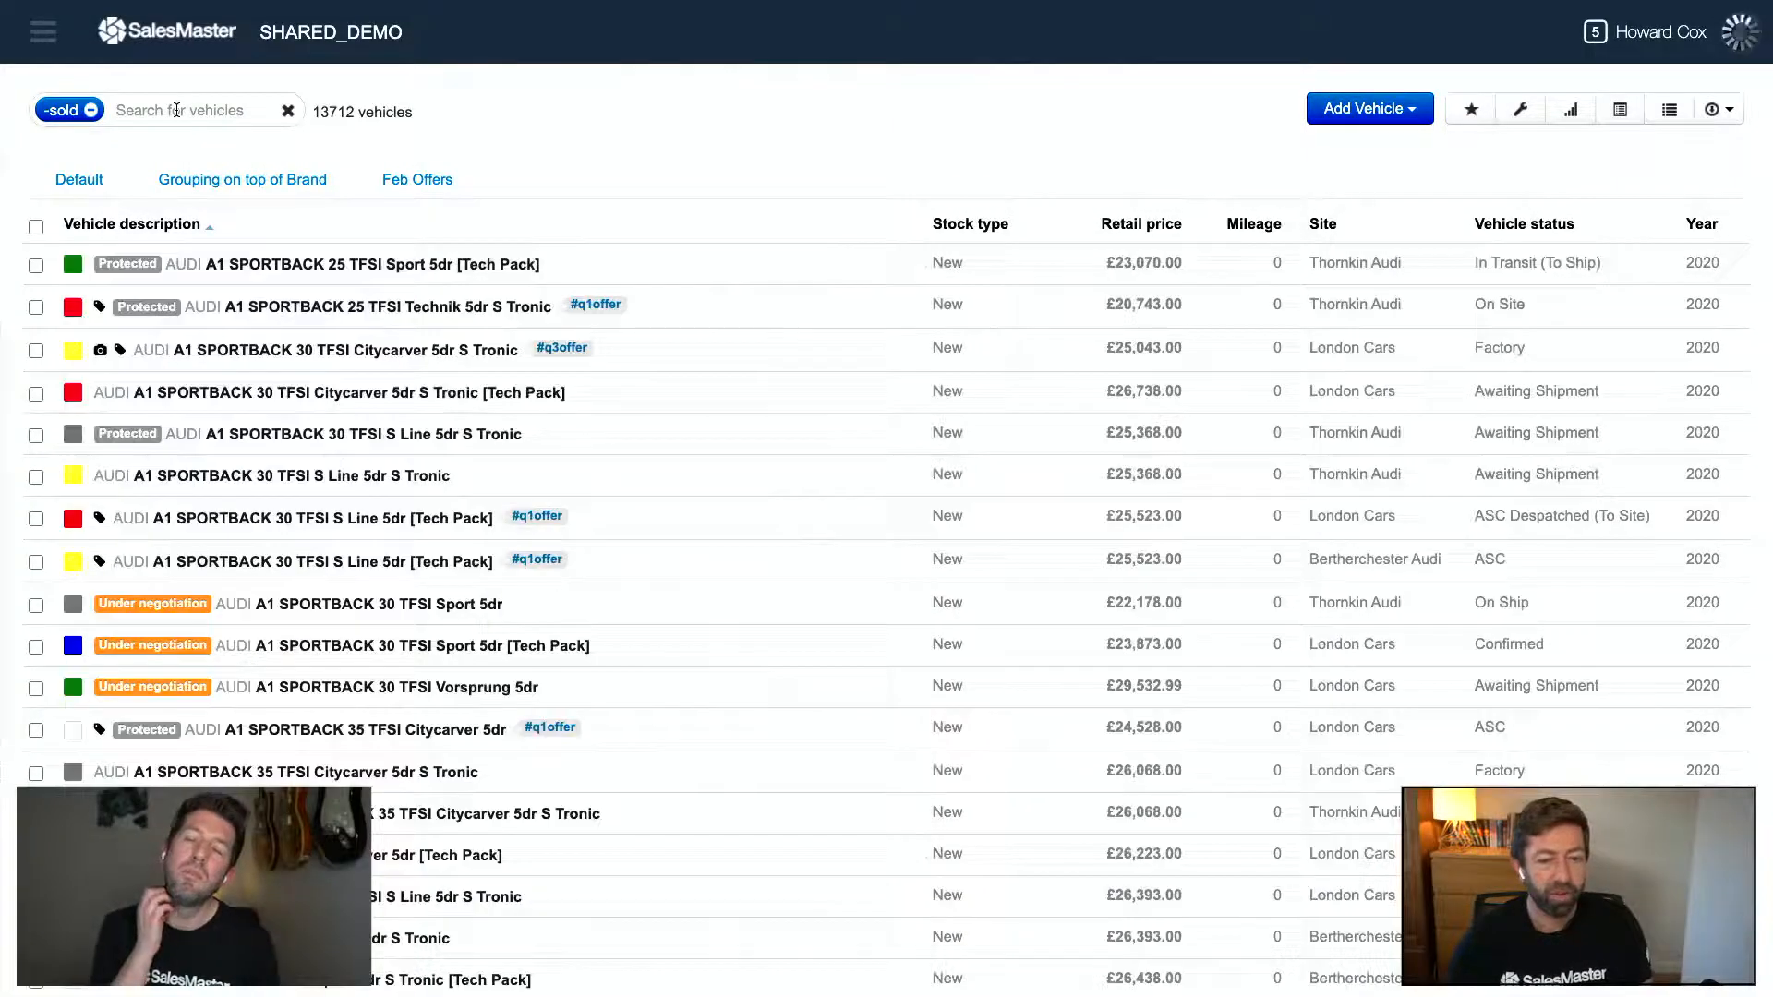
pyautogui.click(177, 110)
pyautogui.write('fe')
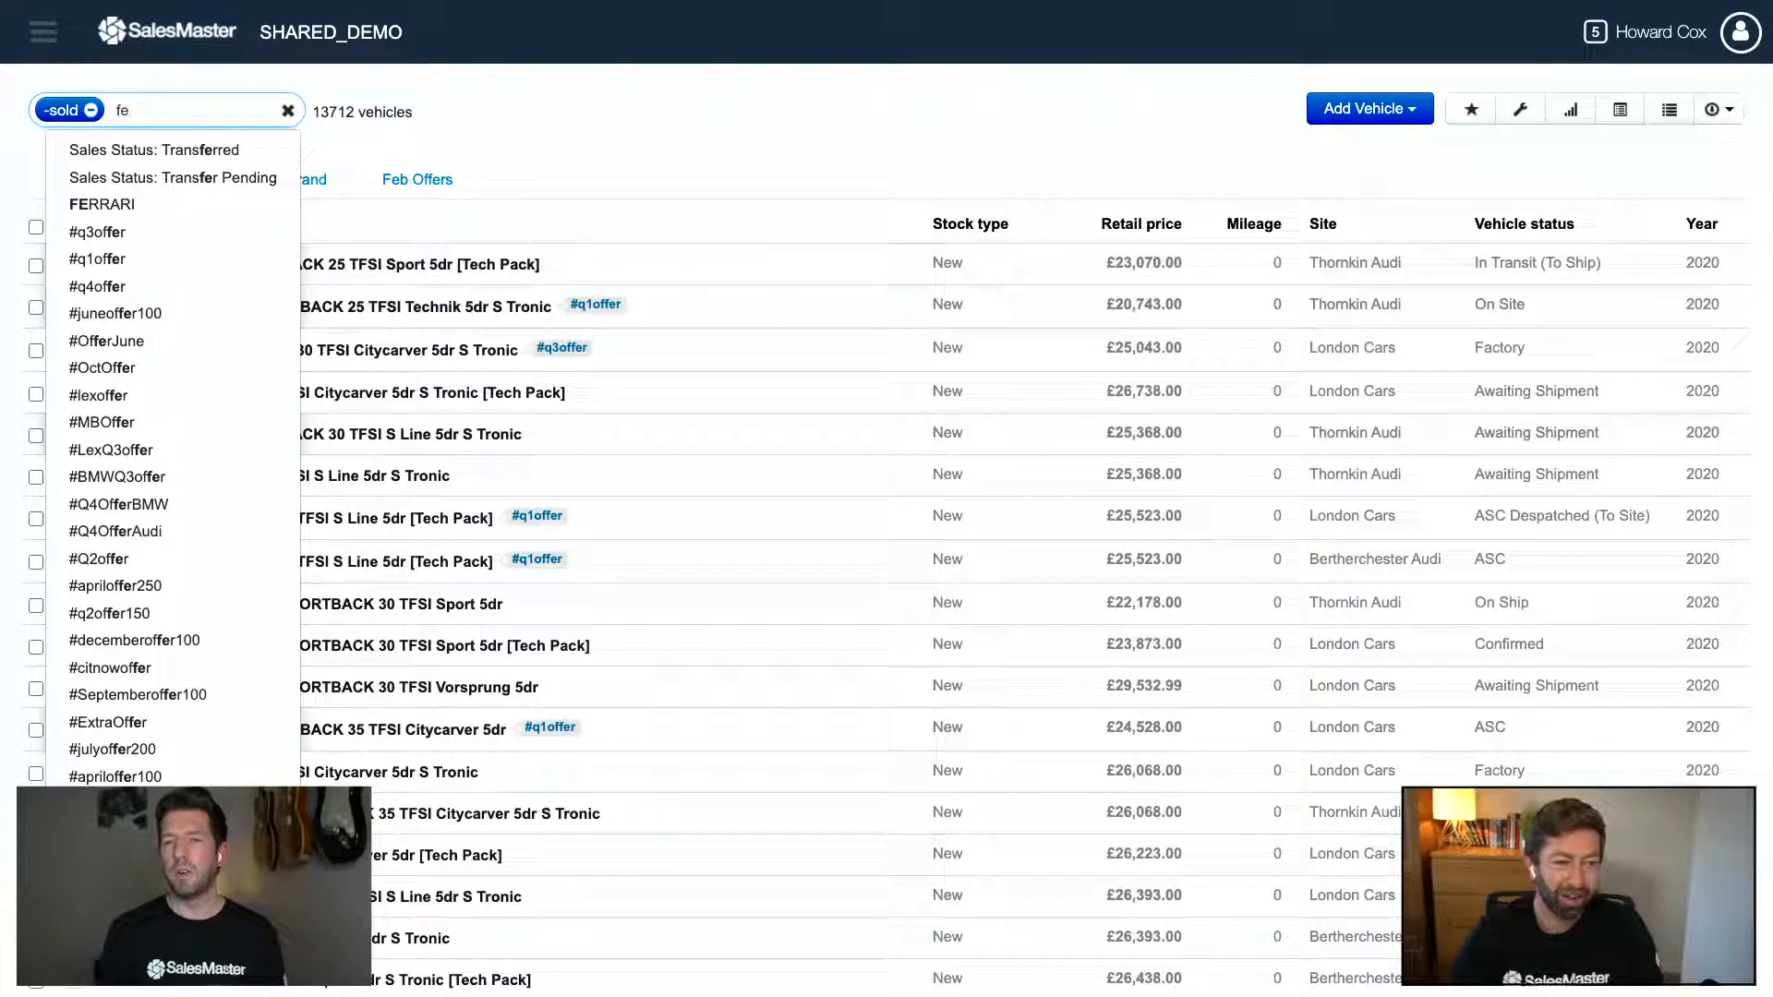
pyautogui.write('b')
pyautogui.press('BackSpace')
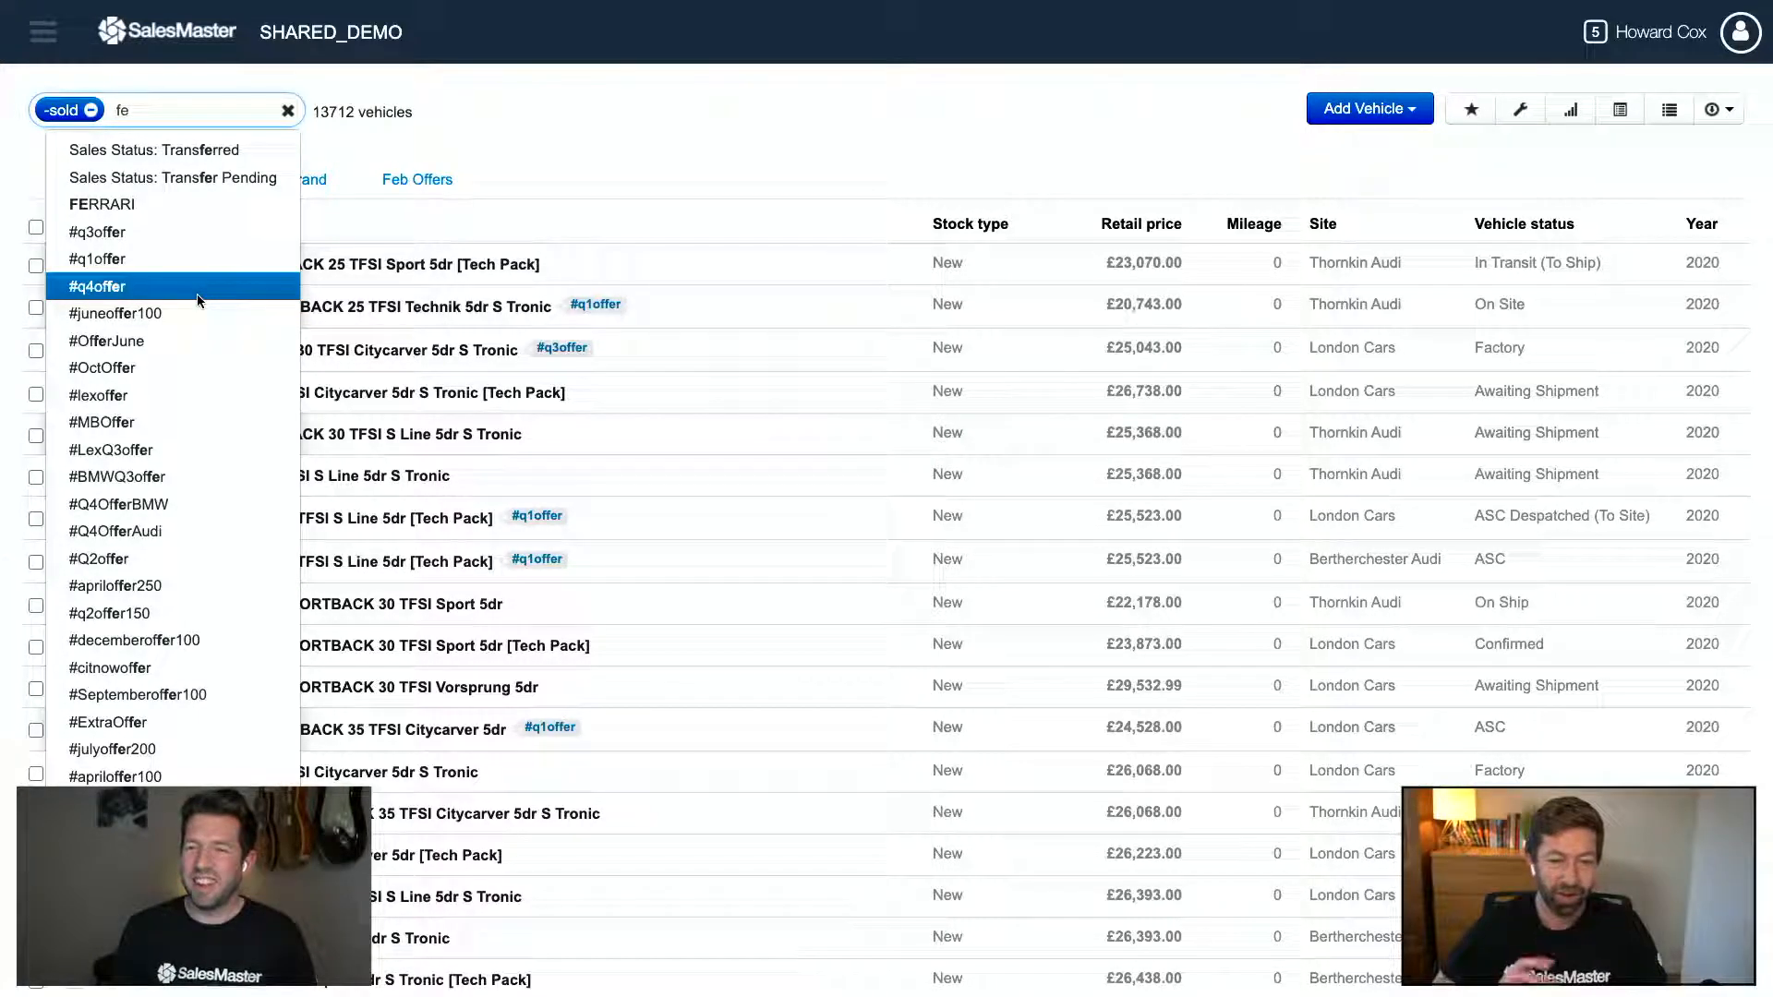
pyautogui.click(596, 114)
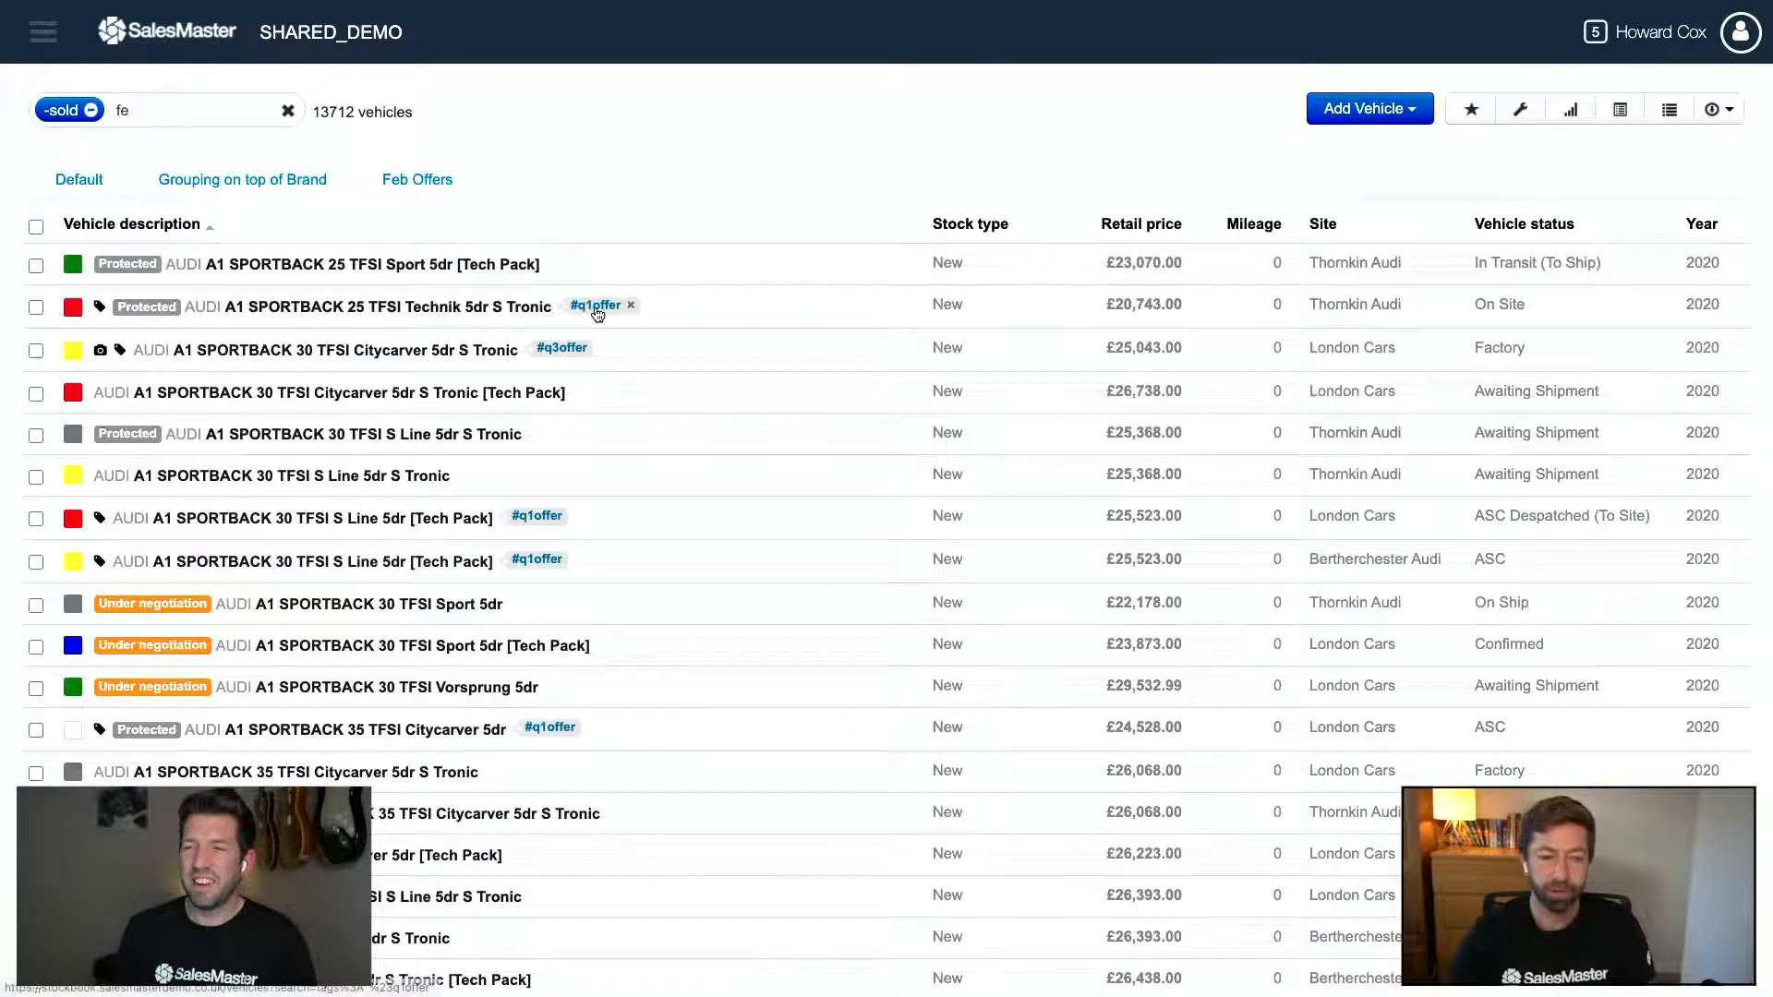
pyautogui.click(147, 110)
pyautogui.press('BackSpace')
pyautogui.press('BackSpace')
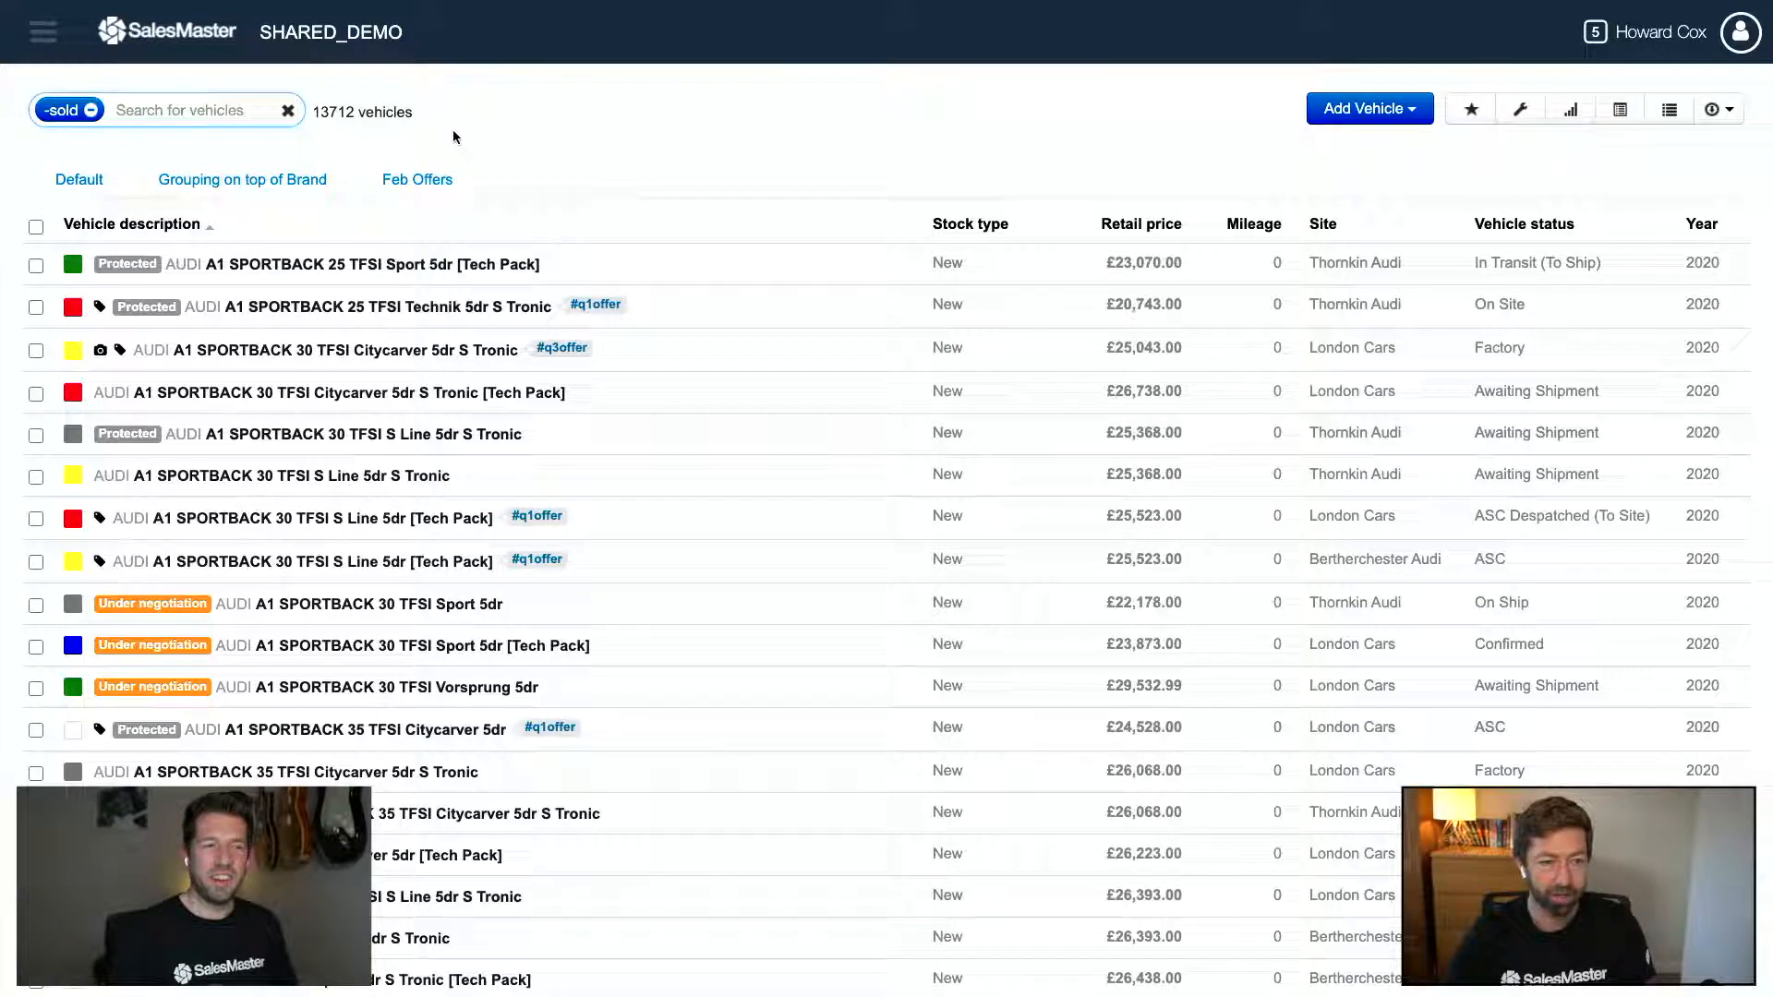
pyautogui.click(338, 128)
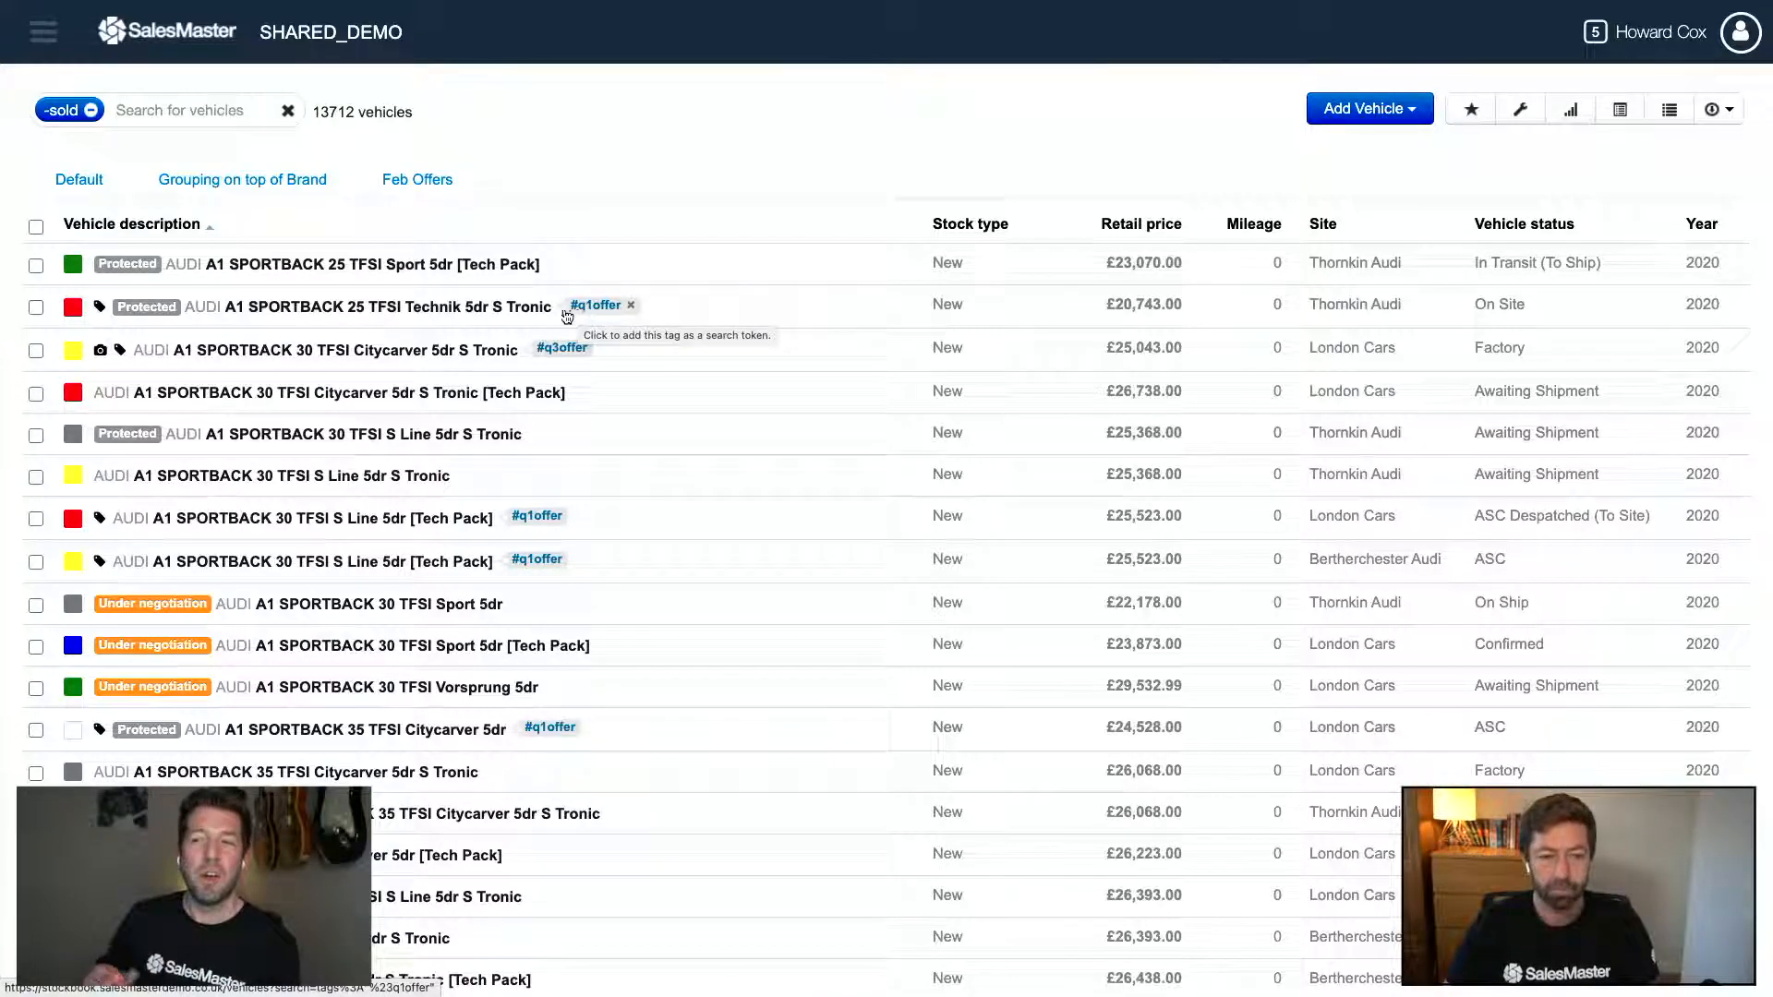
# - View the pinned "Grouping on top of Brand" report and return to the pinned "Feb Offers" view
pyautogui.click(214, 181)
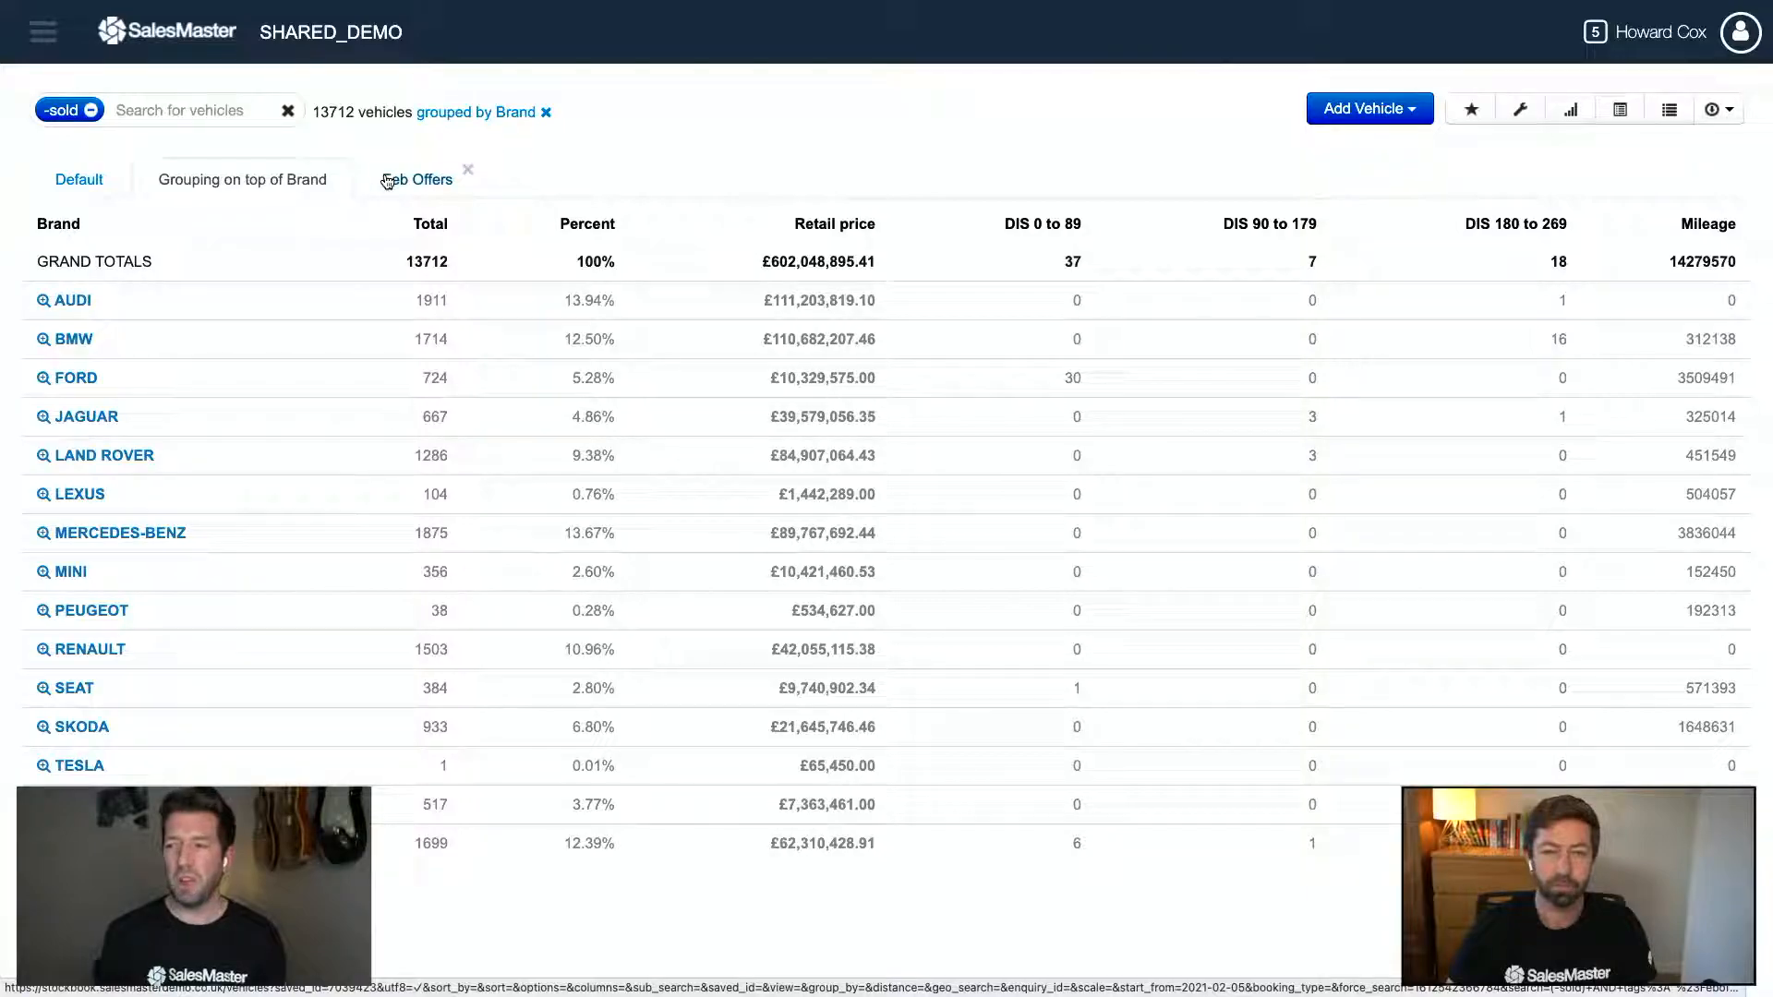
pyautogui.click(387, 181)
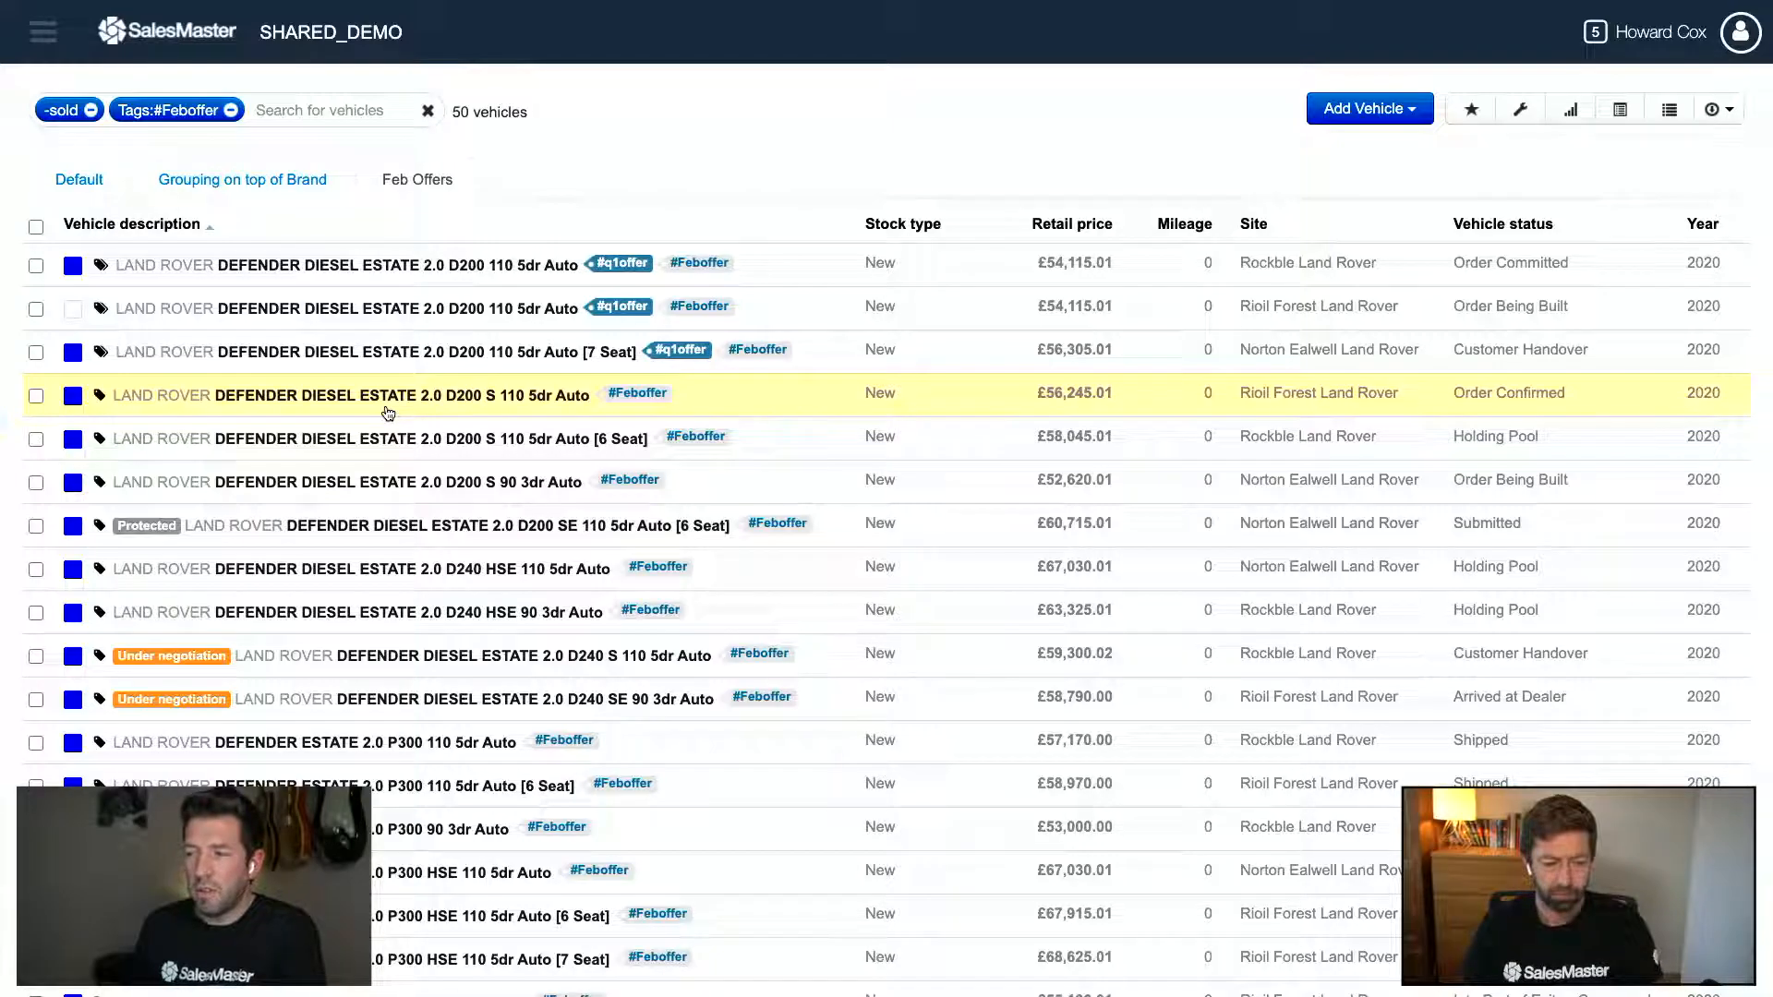
# - Group the "Feb Offers" vehicles by Site using the search builder
pyautogui.click(1520, 112)
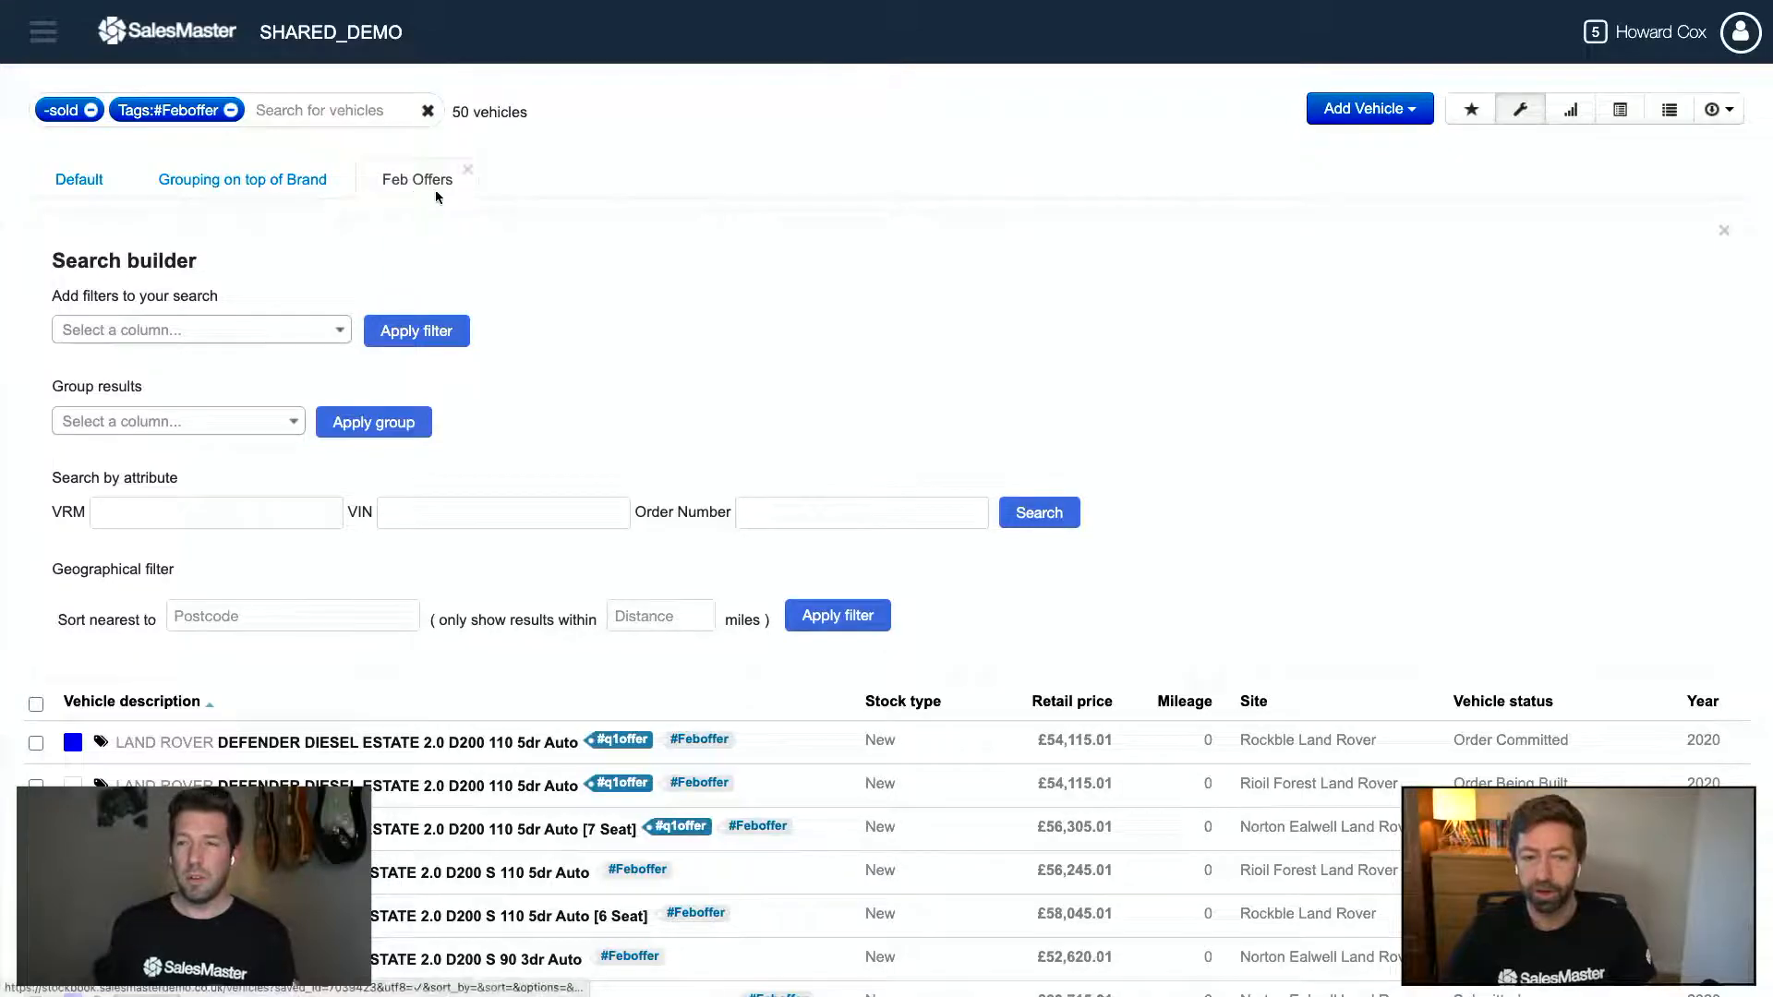
pyautogui.click(224, 422)
pyautogui.write('site')
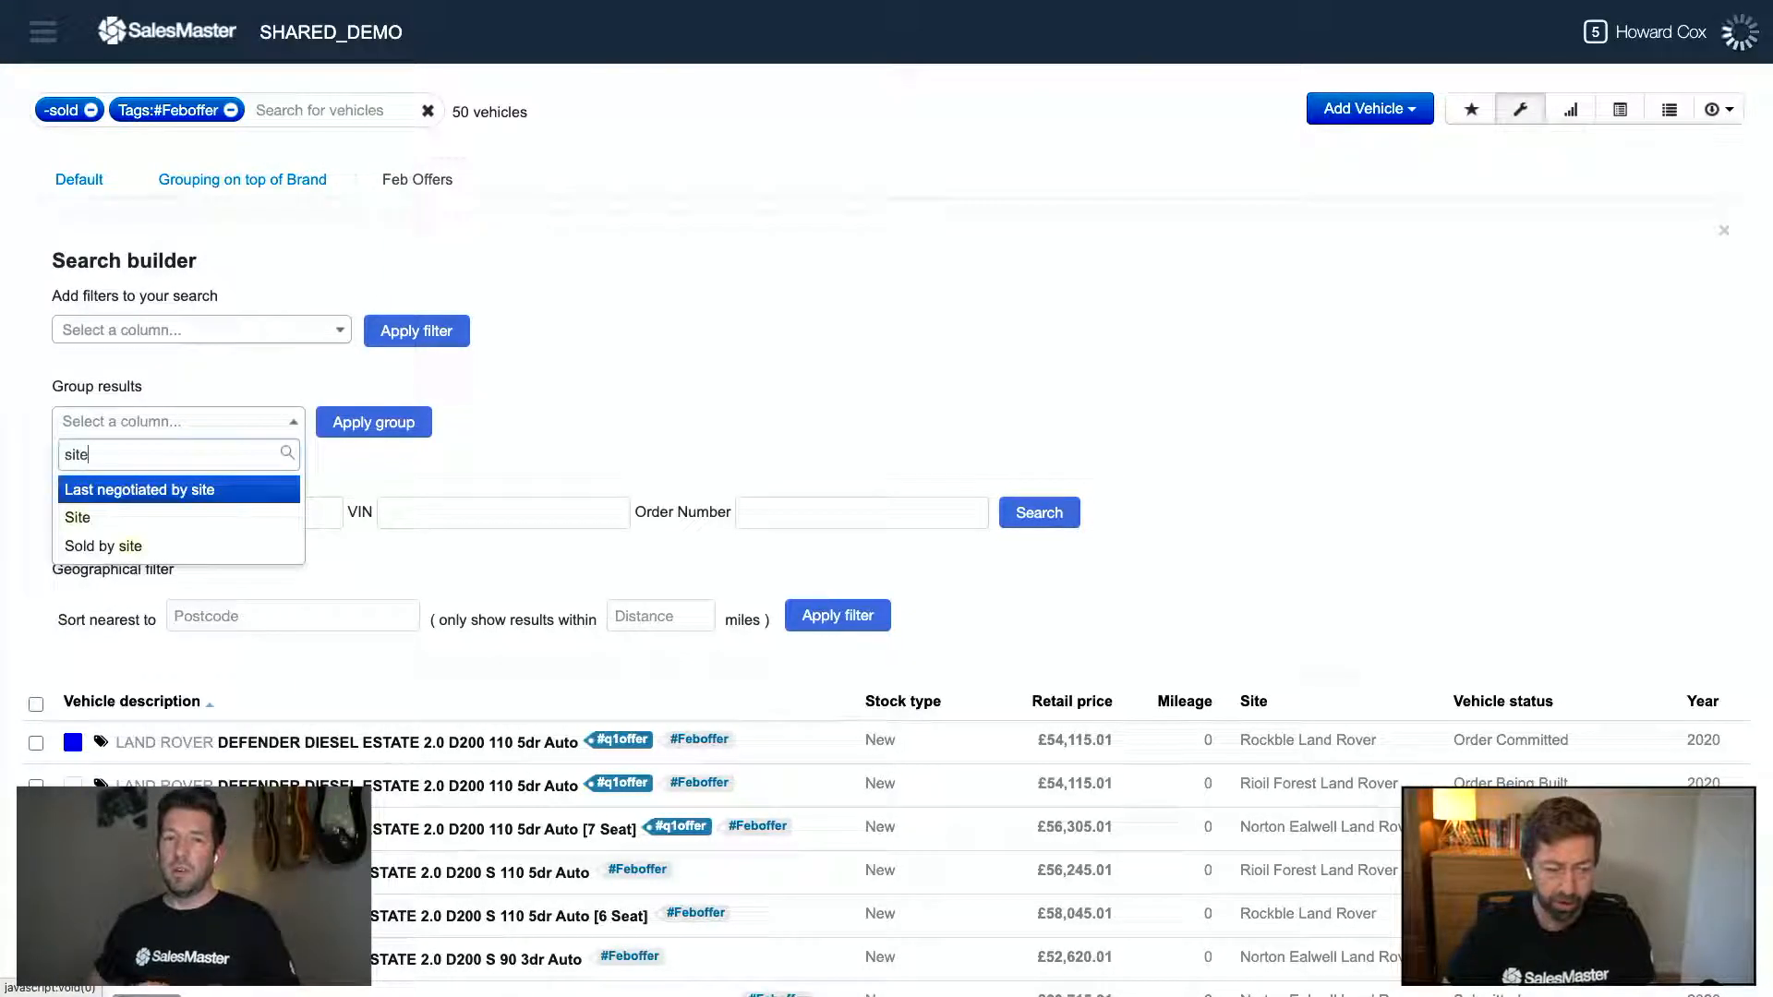
pyautogui.press('Down')
pyautogui.press('Return')
pyautogui.click(415, 430)
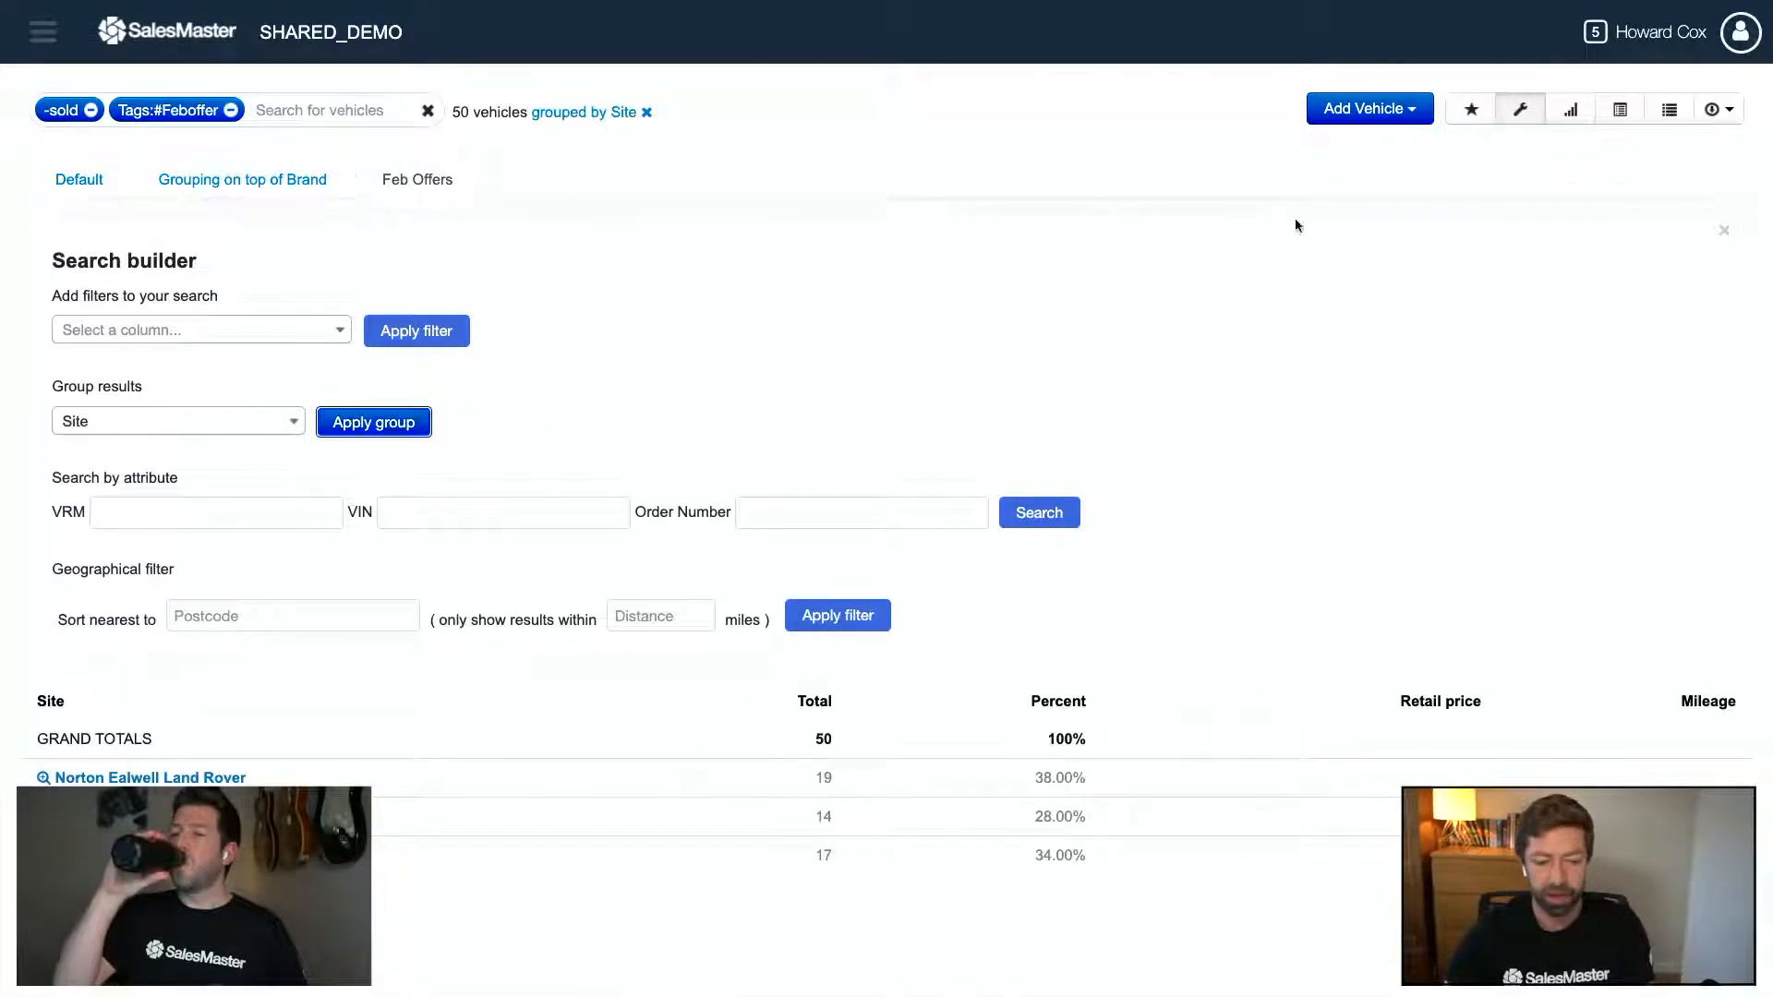
pyautogui.click(1521, 110)
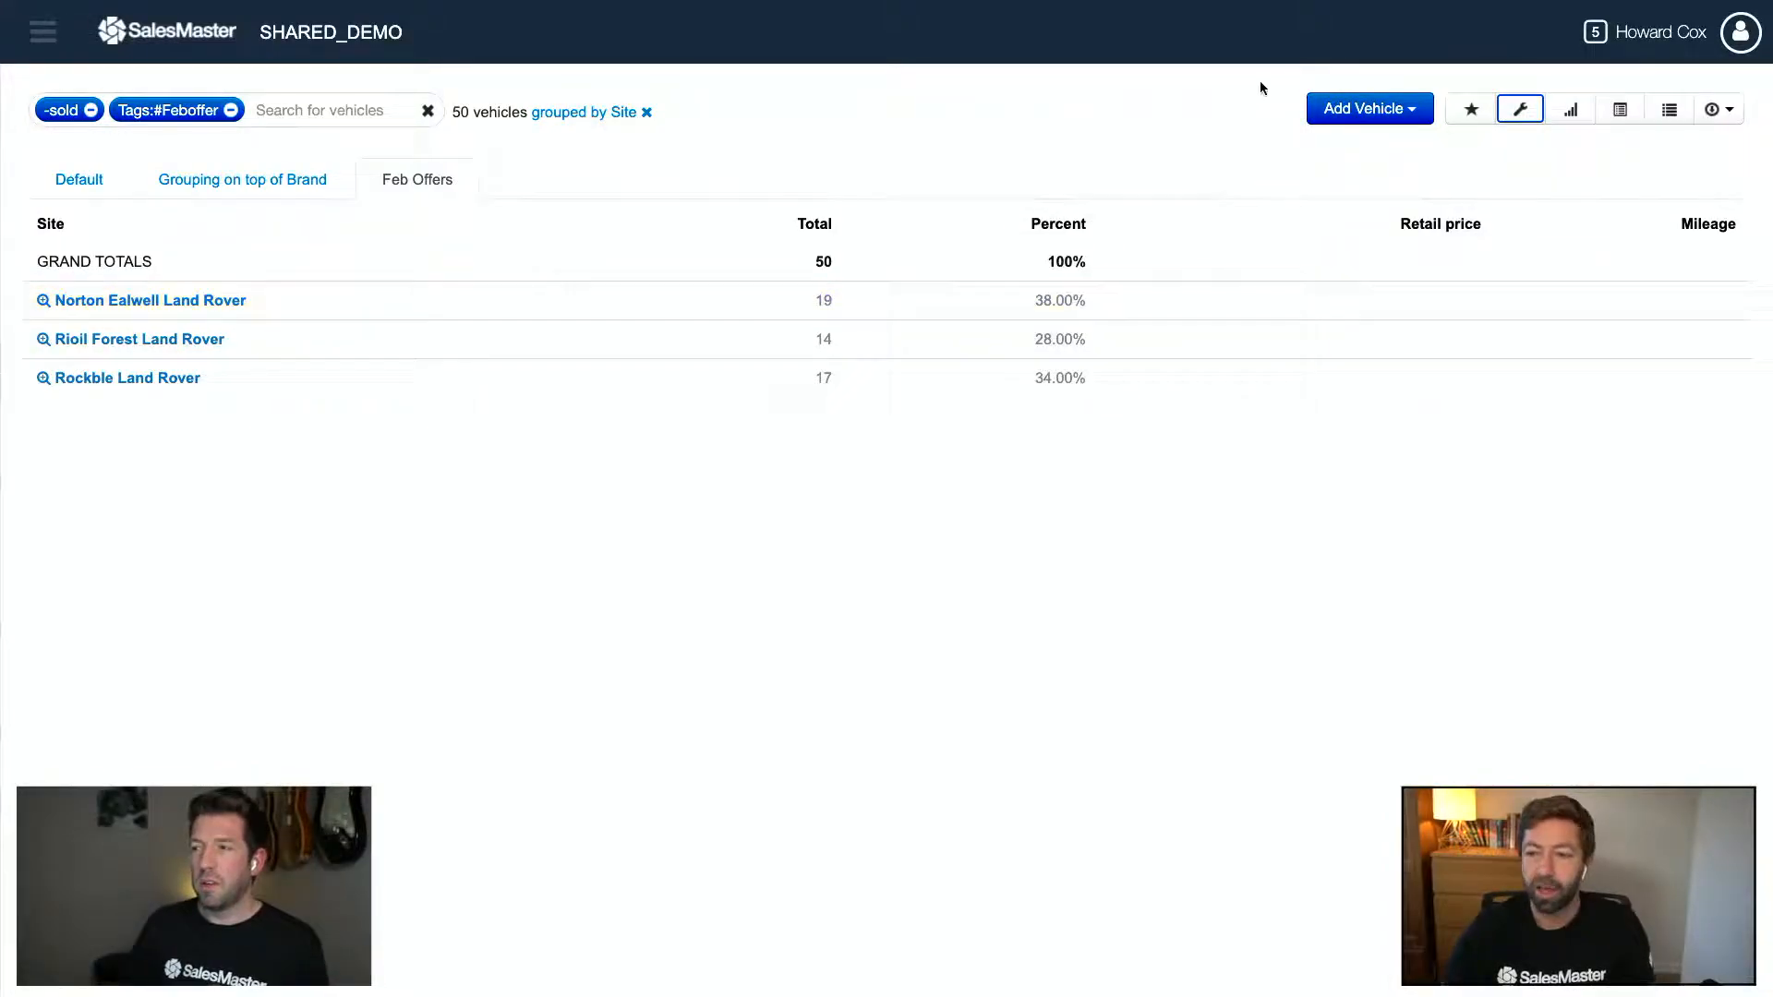
# - Look up the grouping columns matching "sol" and "d" in the search builder, leaving the list without choosing one
pyautogui.click(1518, 115)
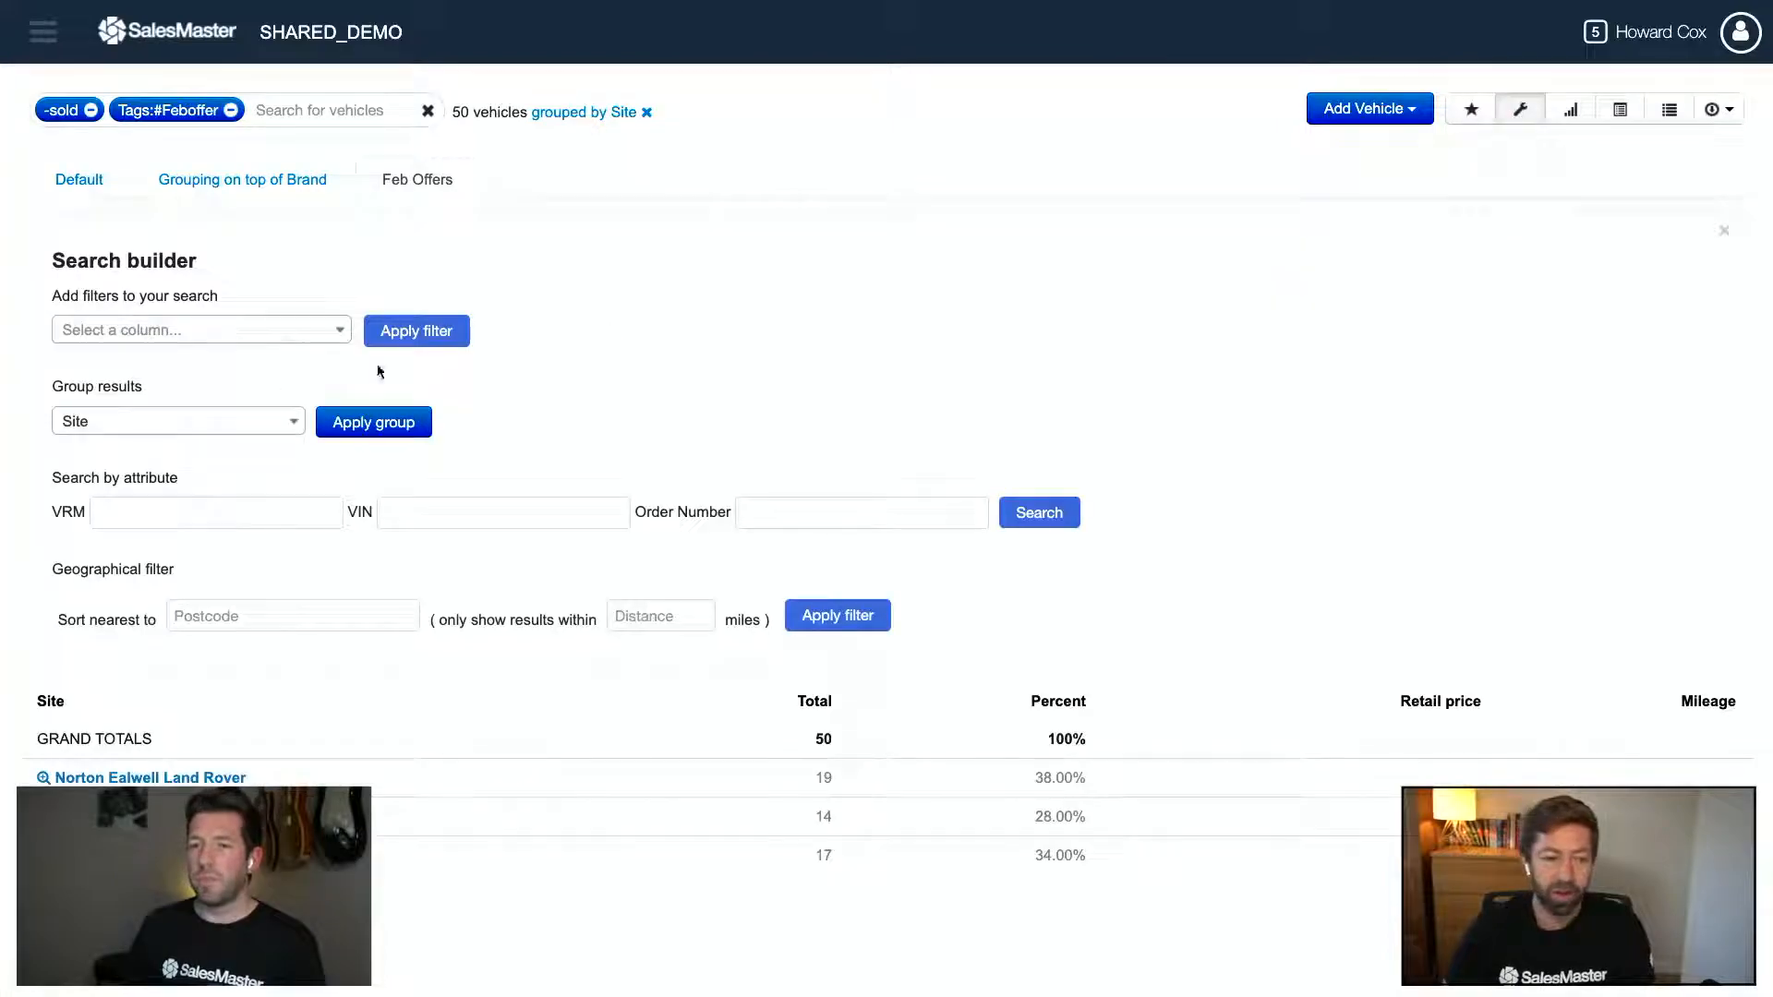
pyautogui.click(228, 420)
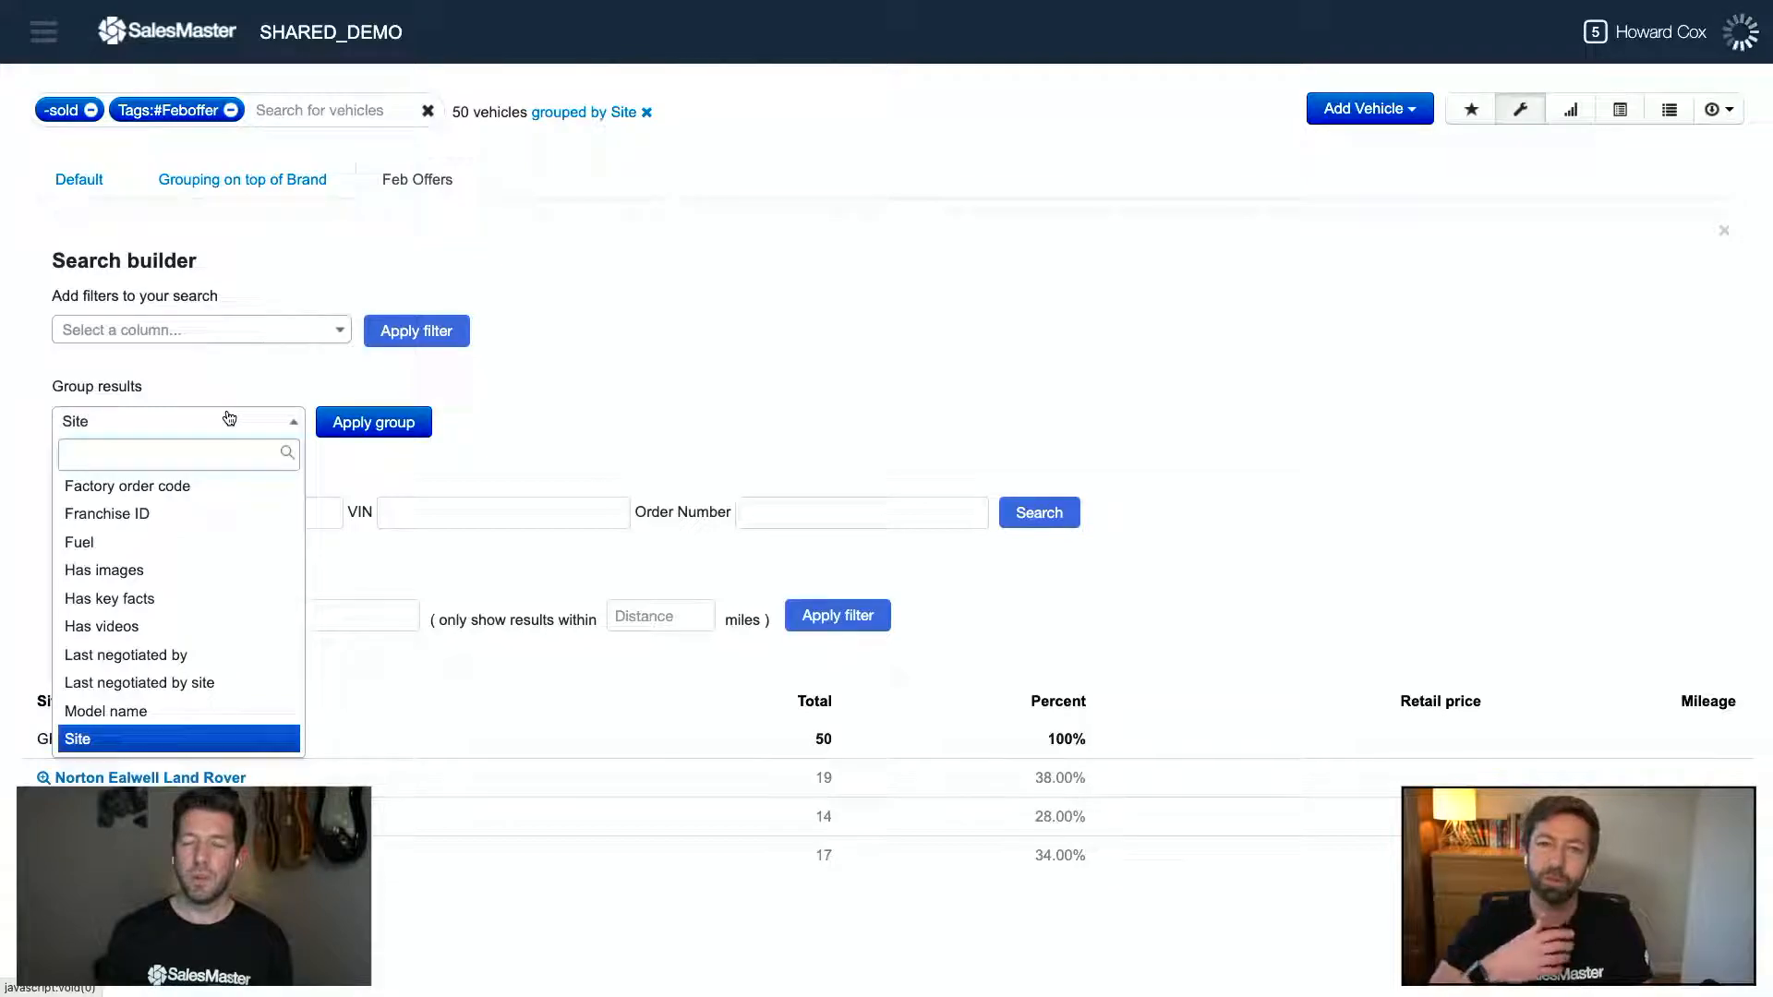
pyautogui.write('sol')
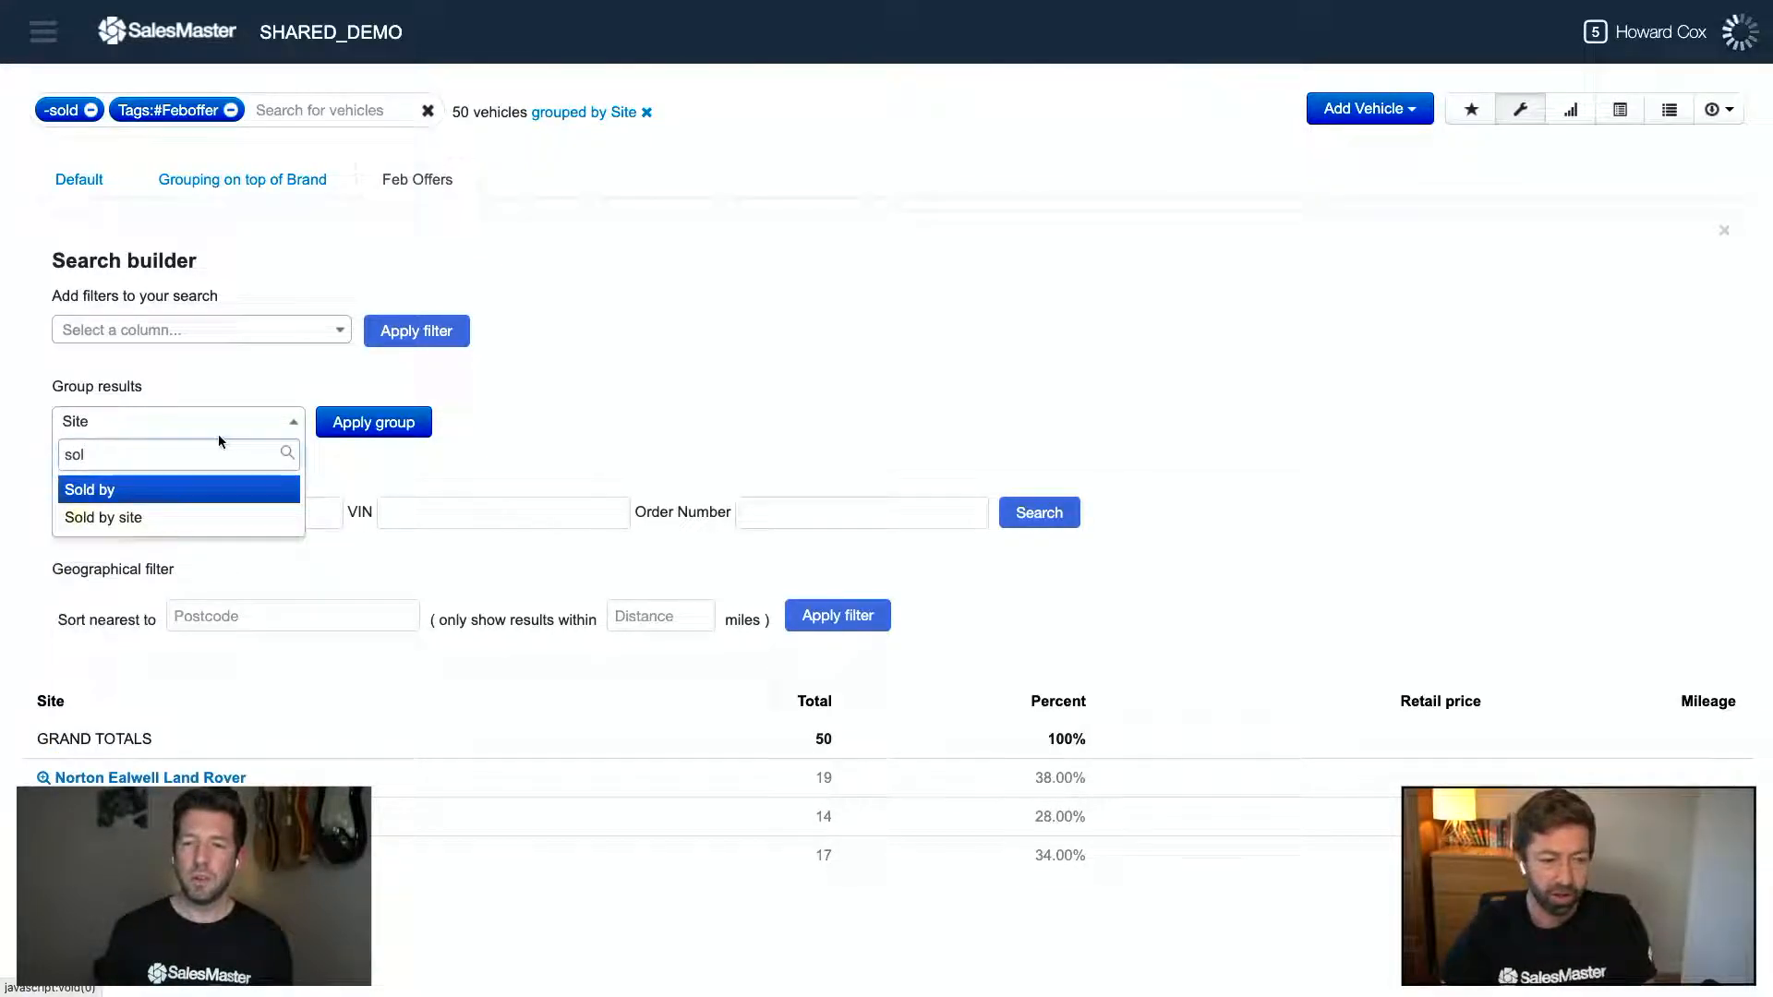
pyautogui.press('BackSpace')
pyautogui.press('BackSpace')
pyautogui.press('BackSpace')
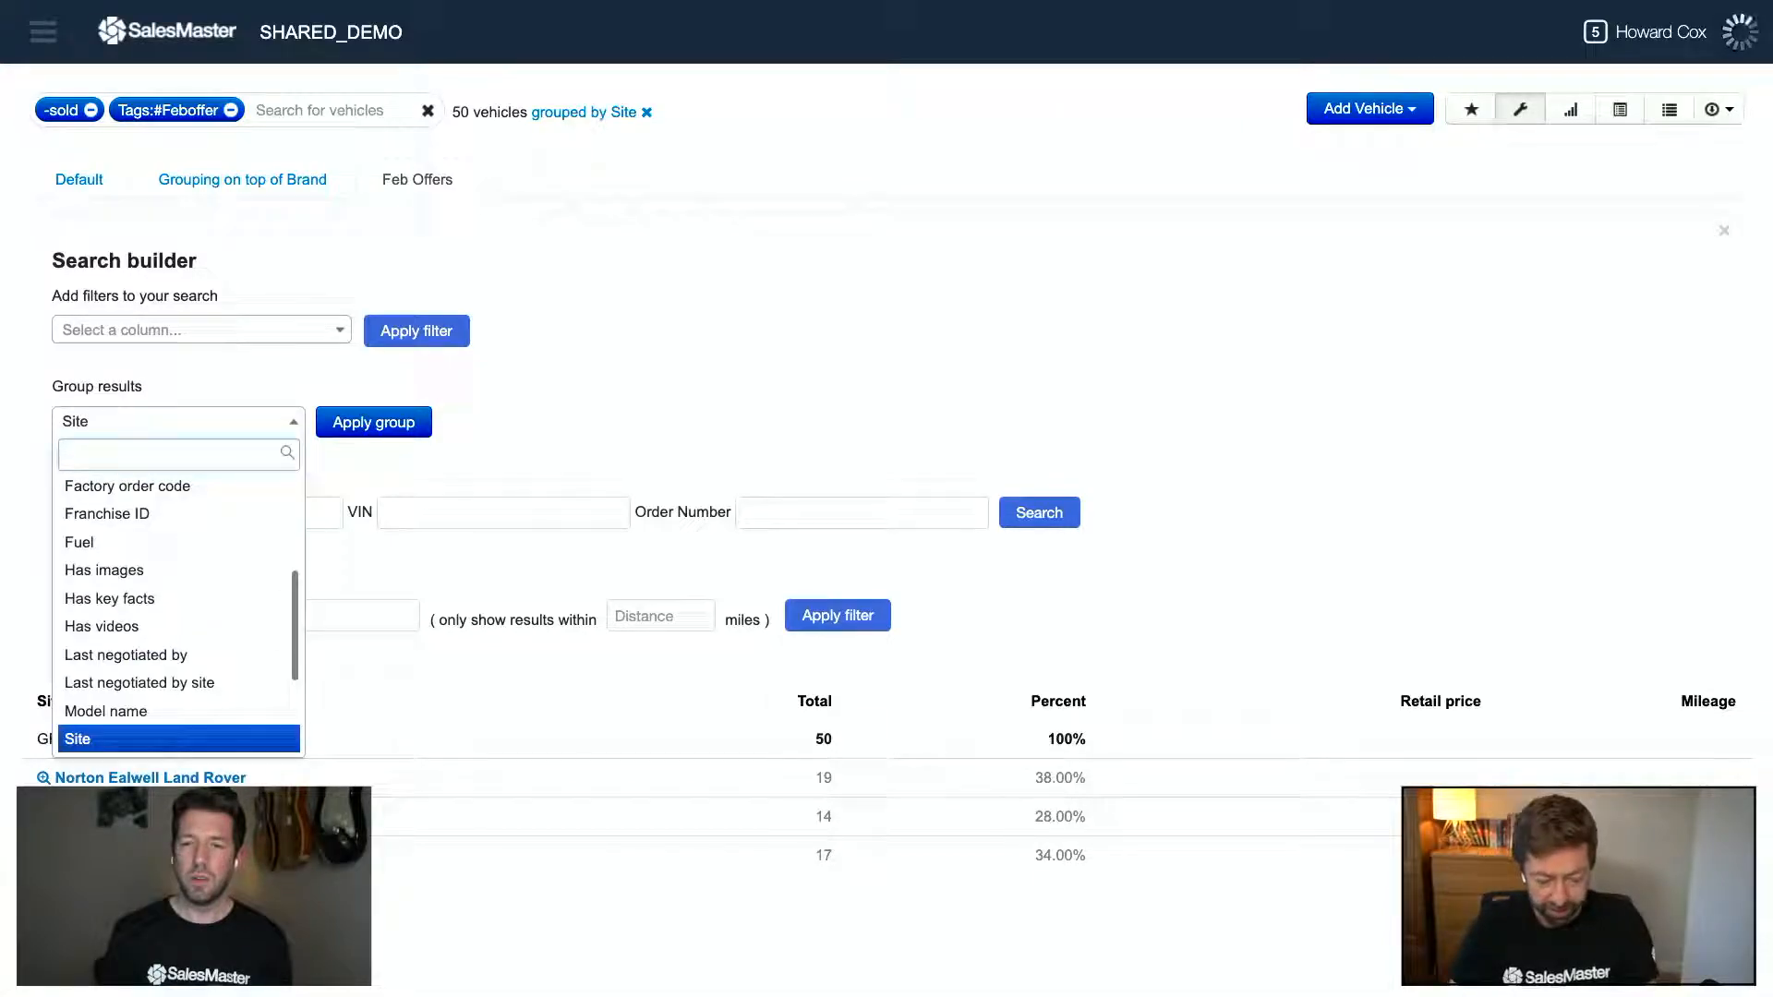
pyautogui.write('d')
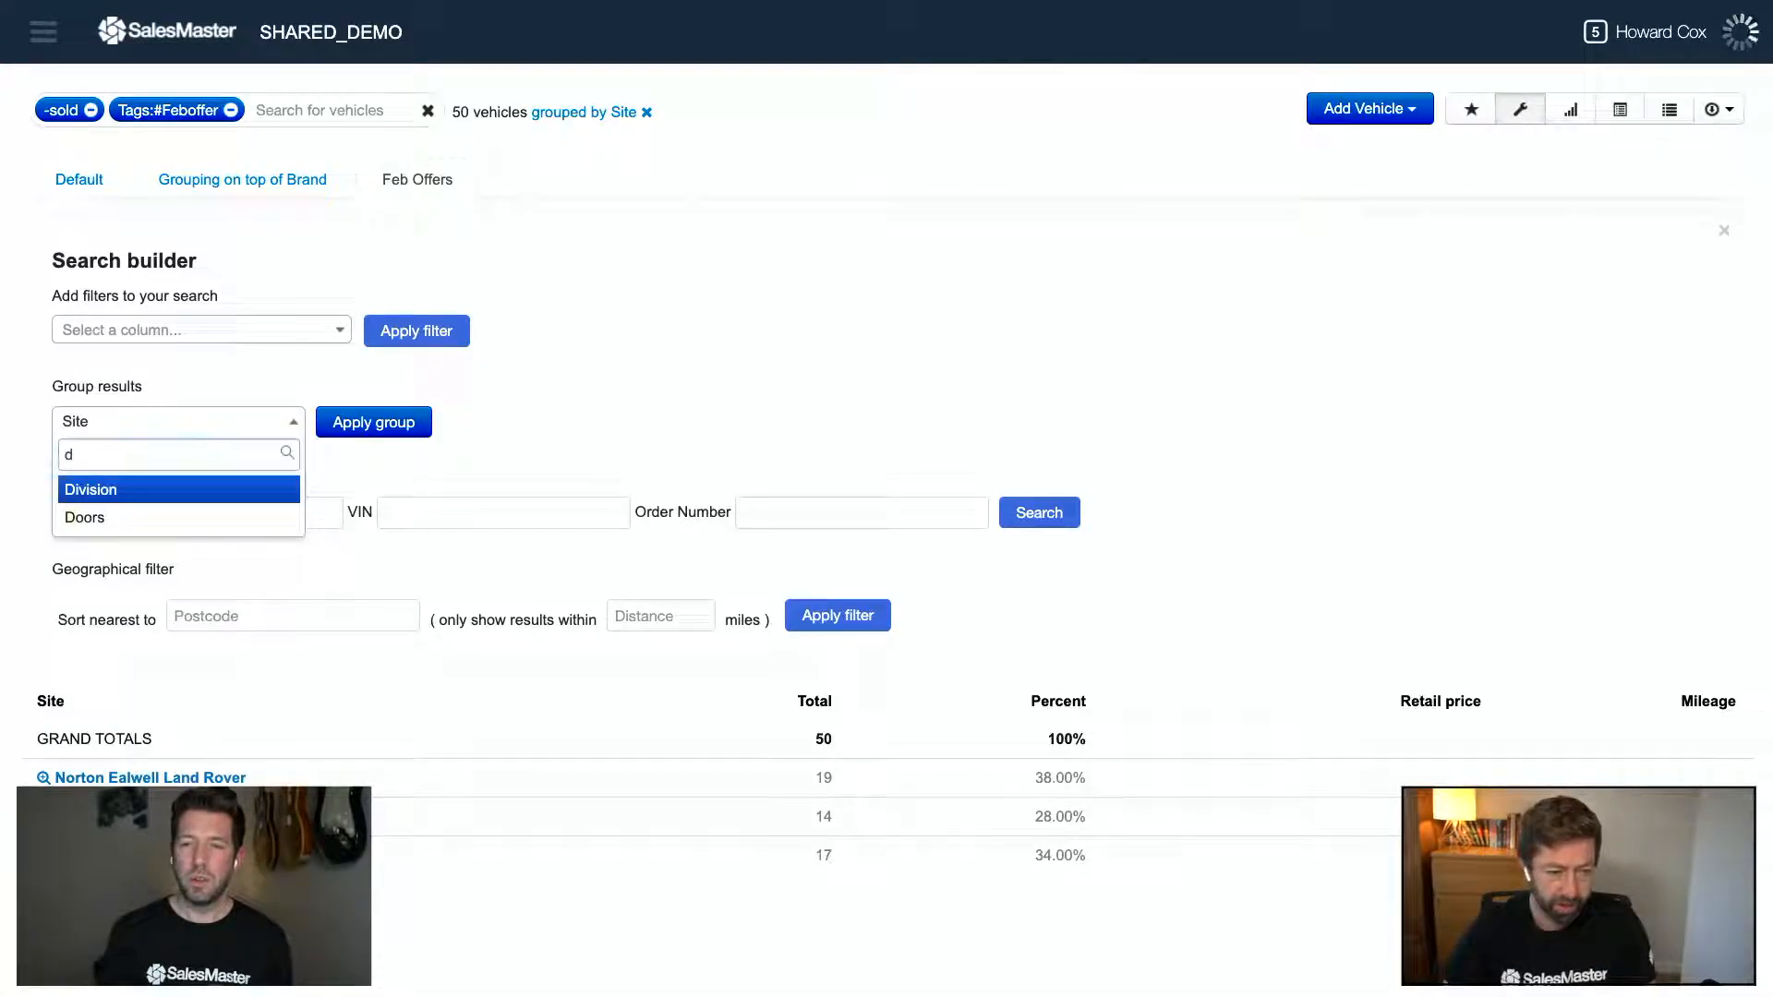
pyautogui.press('BackSpace')
pyautogui.write('sol')
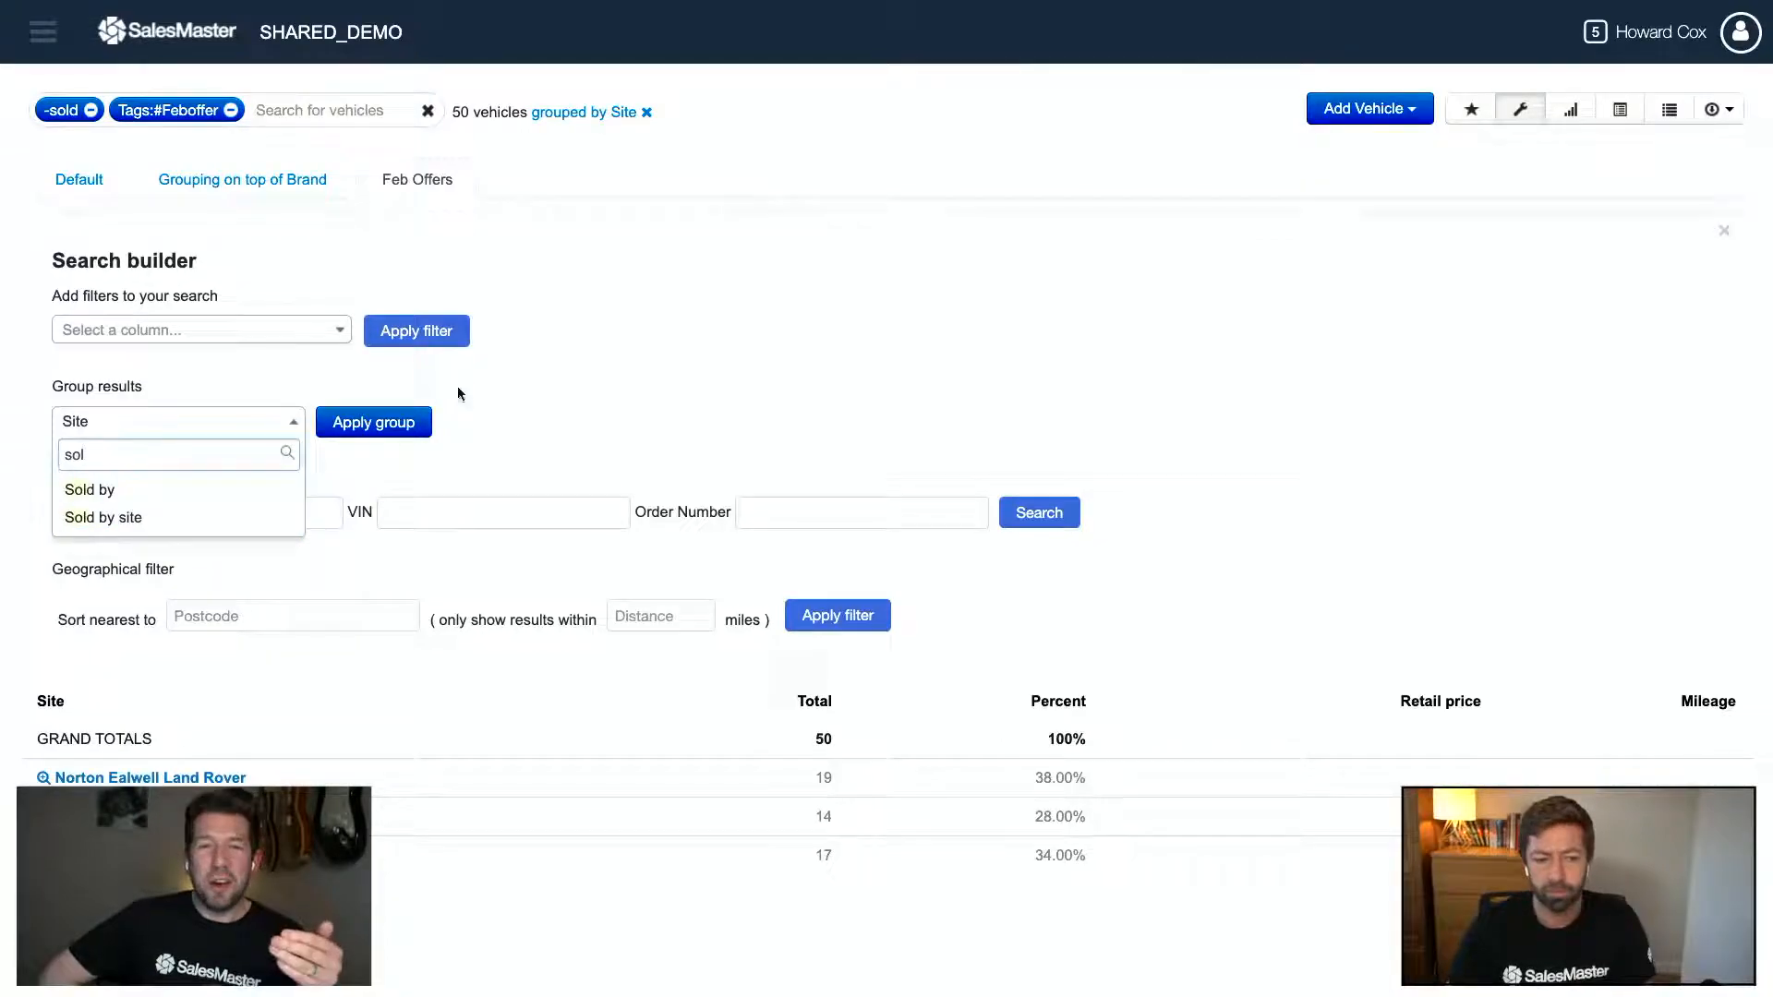
pyautogui.click(503, 377)
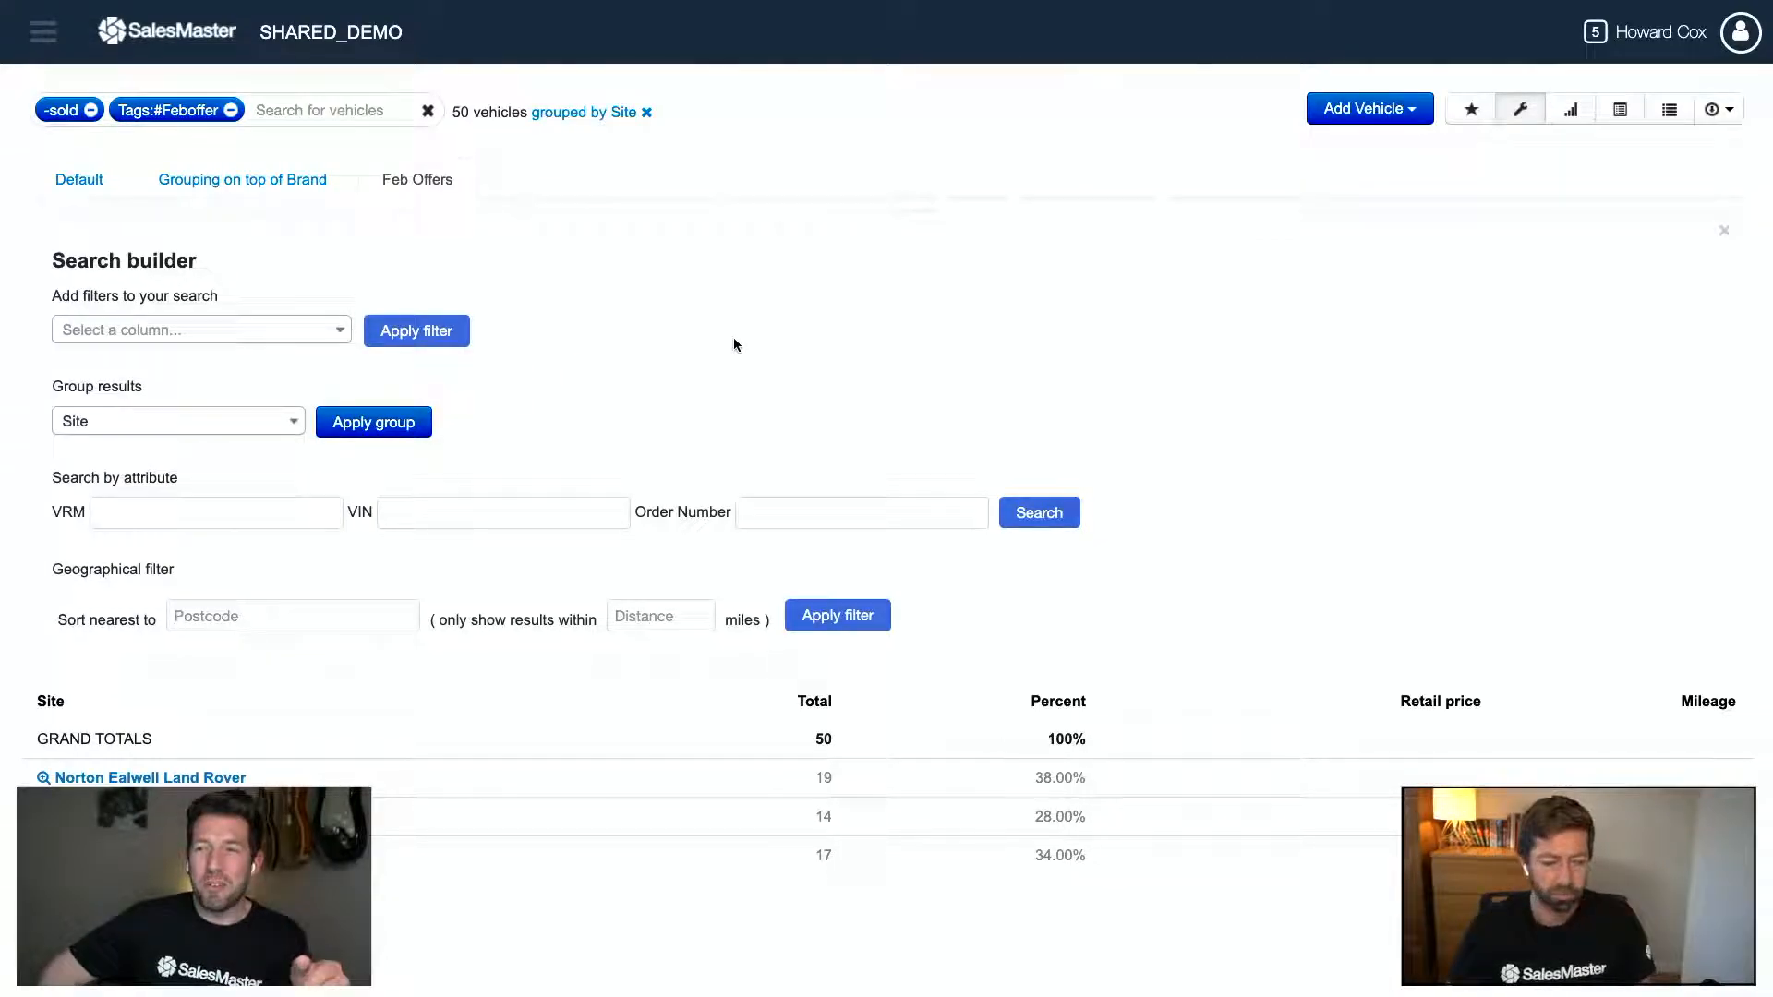